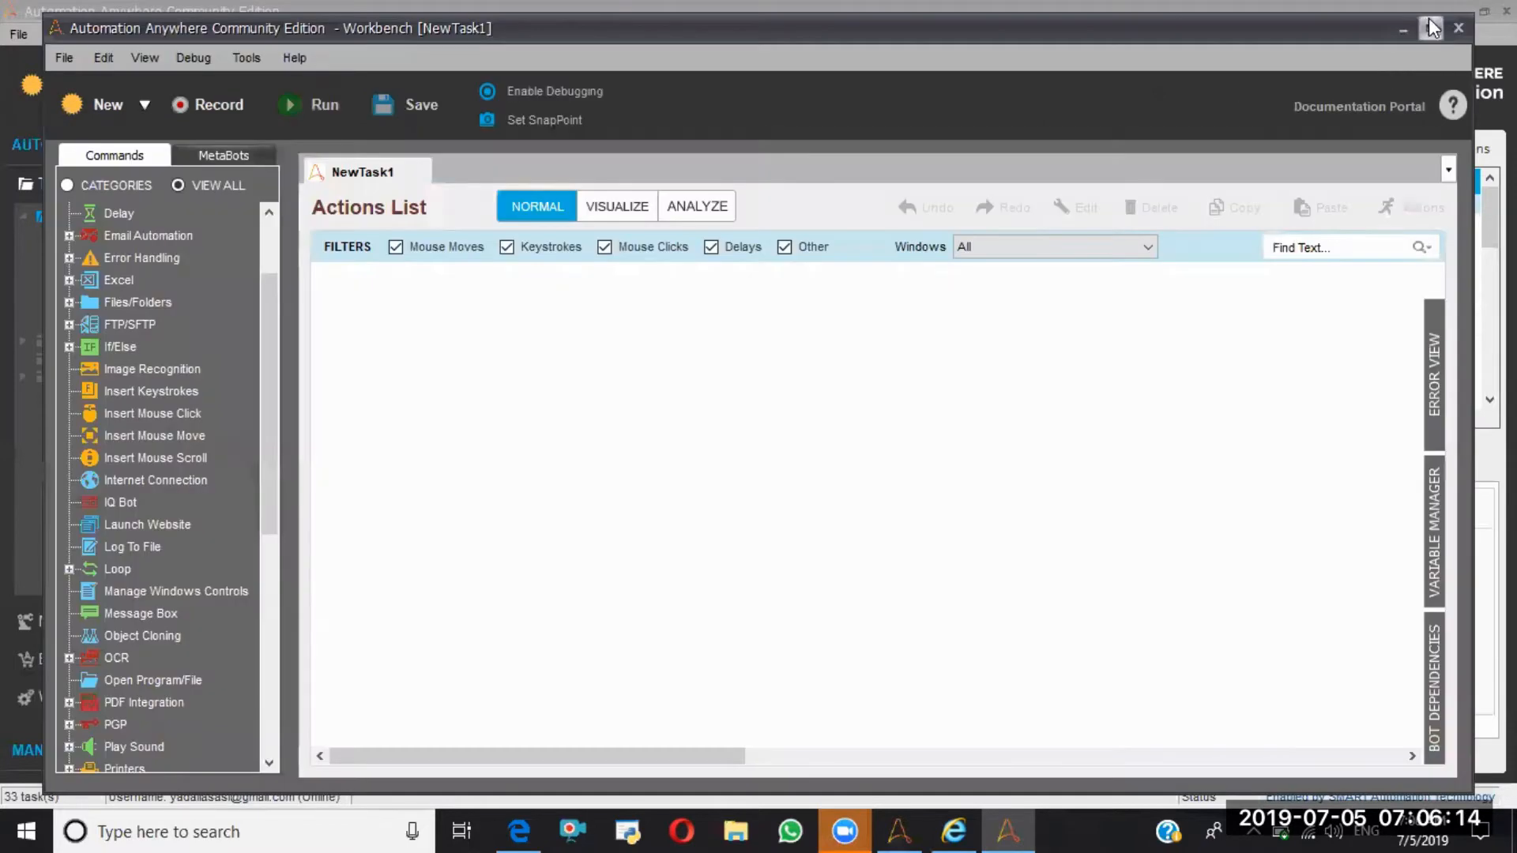
- Maximize the Workbench window and expand the Web Recorder commands in the command list
click(1430, 28)
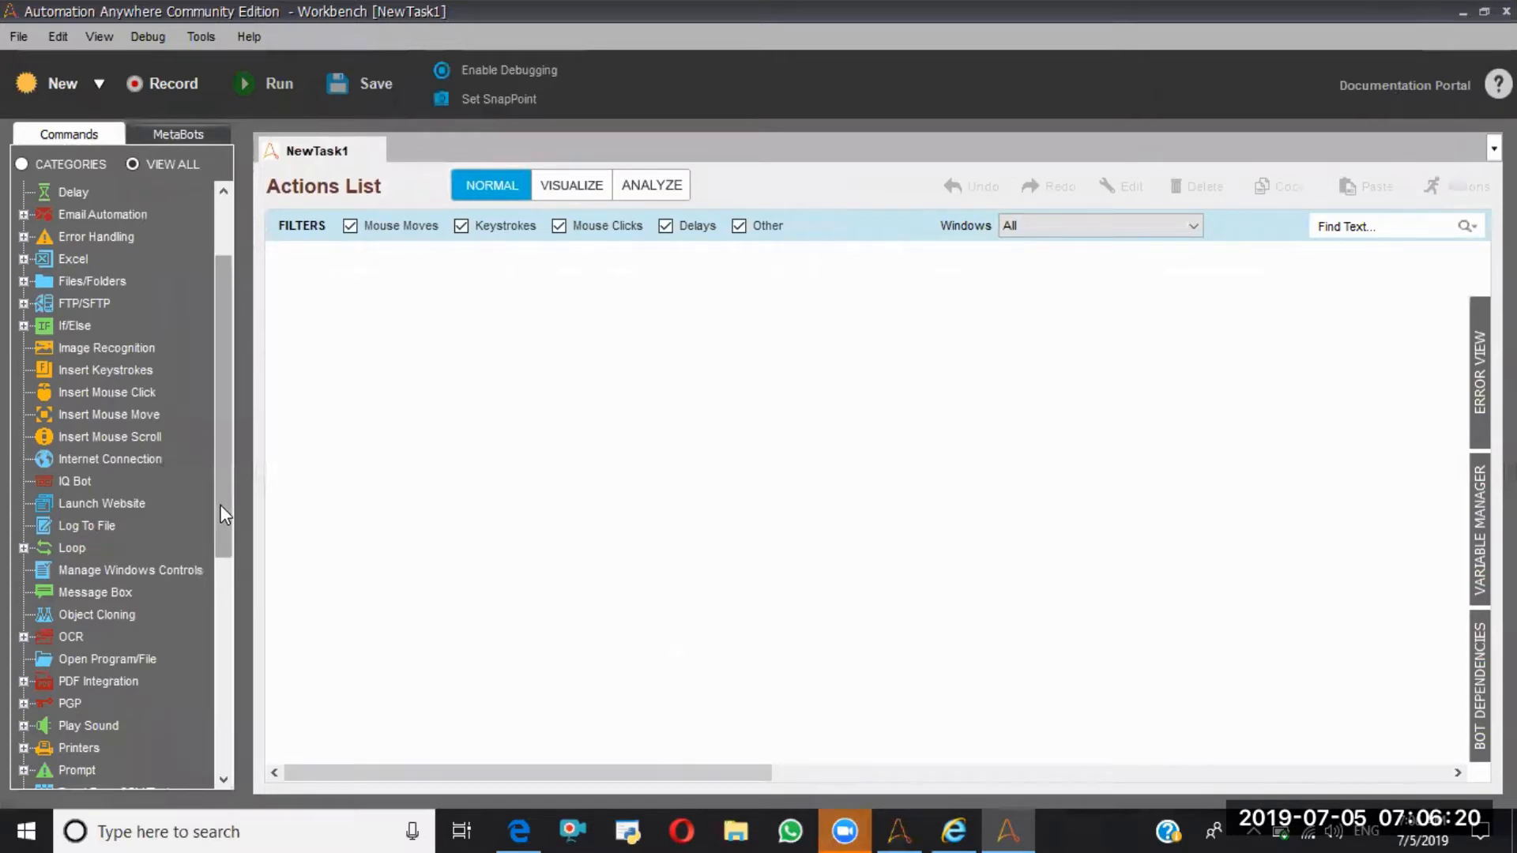
drag(220, 498, 220, 467)
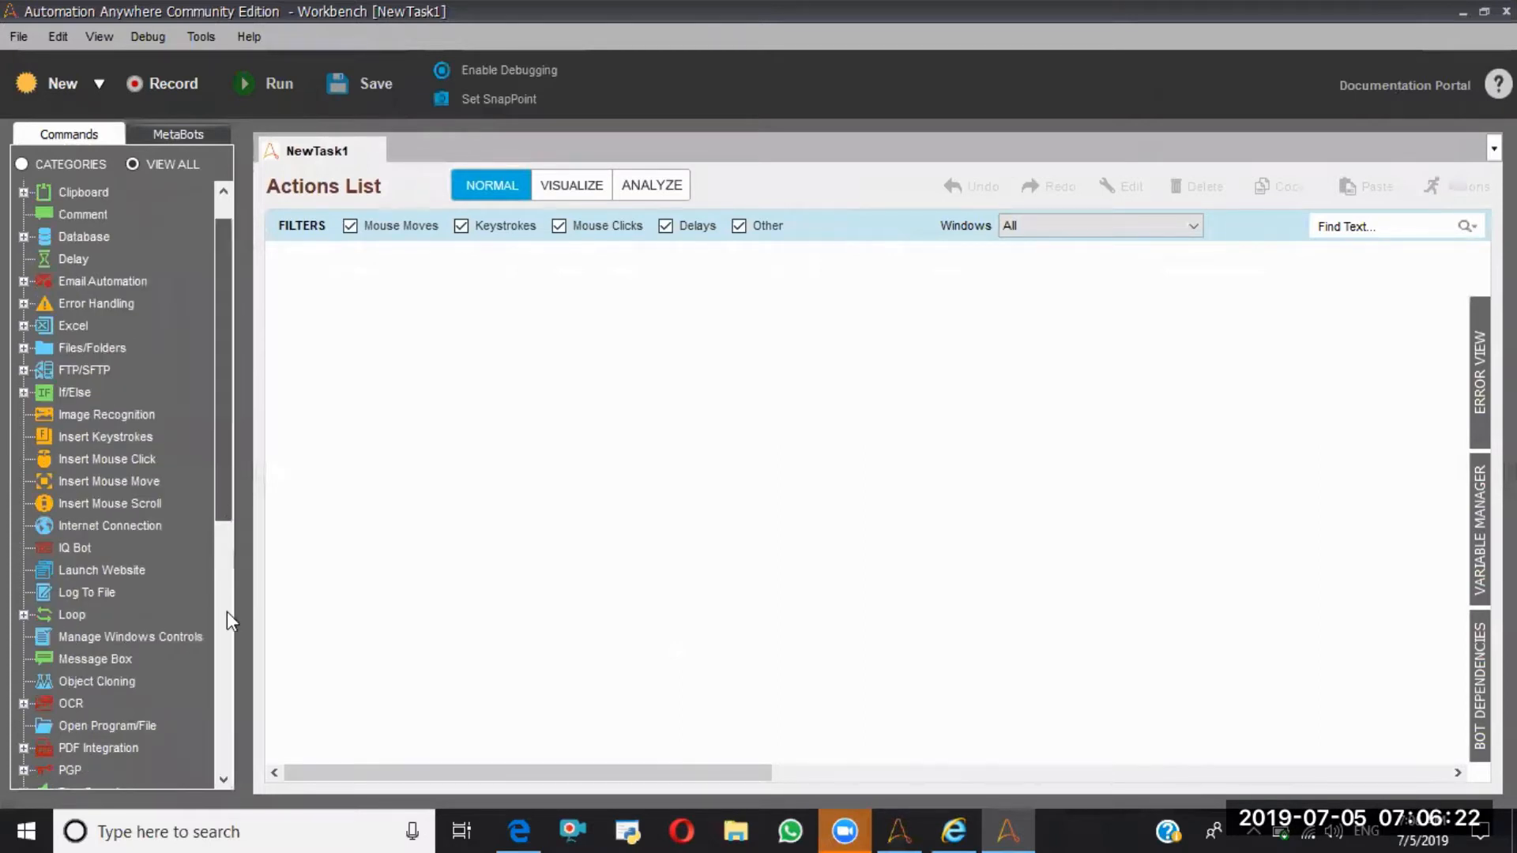
scroll(225, 616, down, 4)
scroll(234, 719, down, 3)
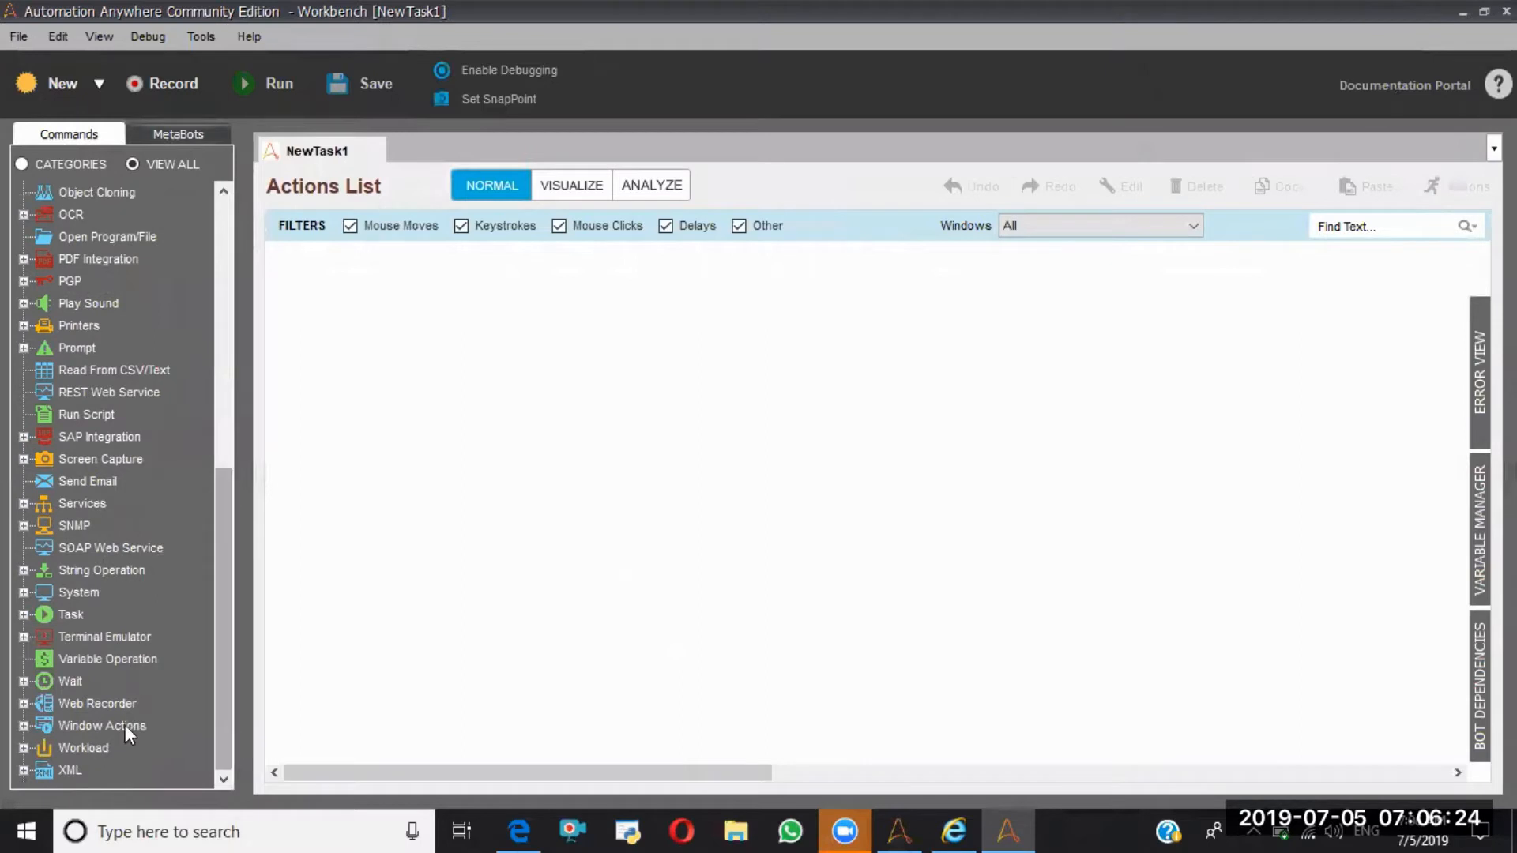
click(24, 703)
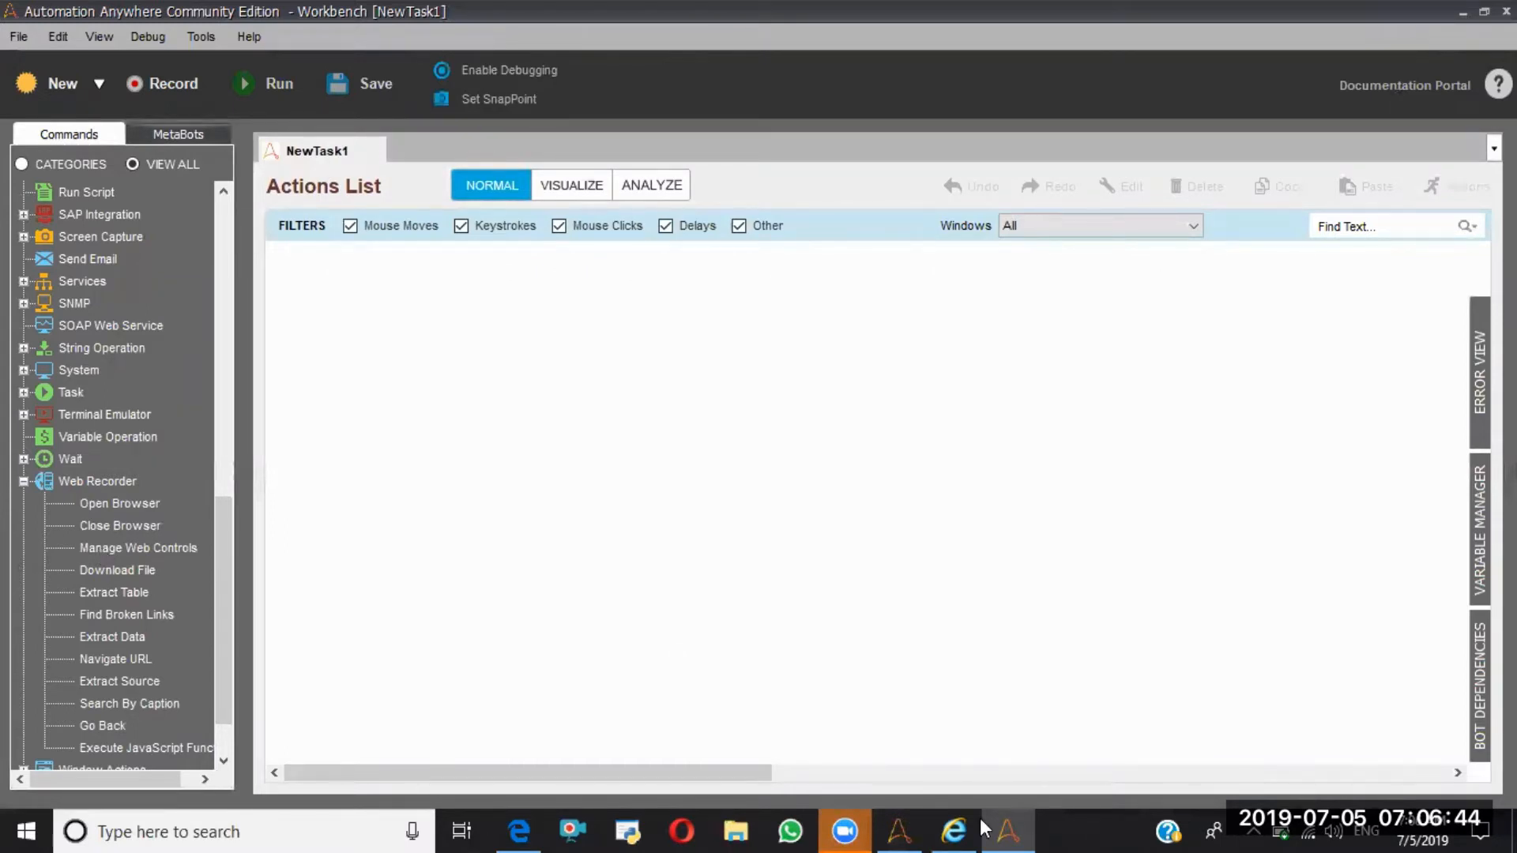
click(956, 829)
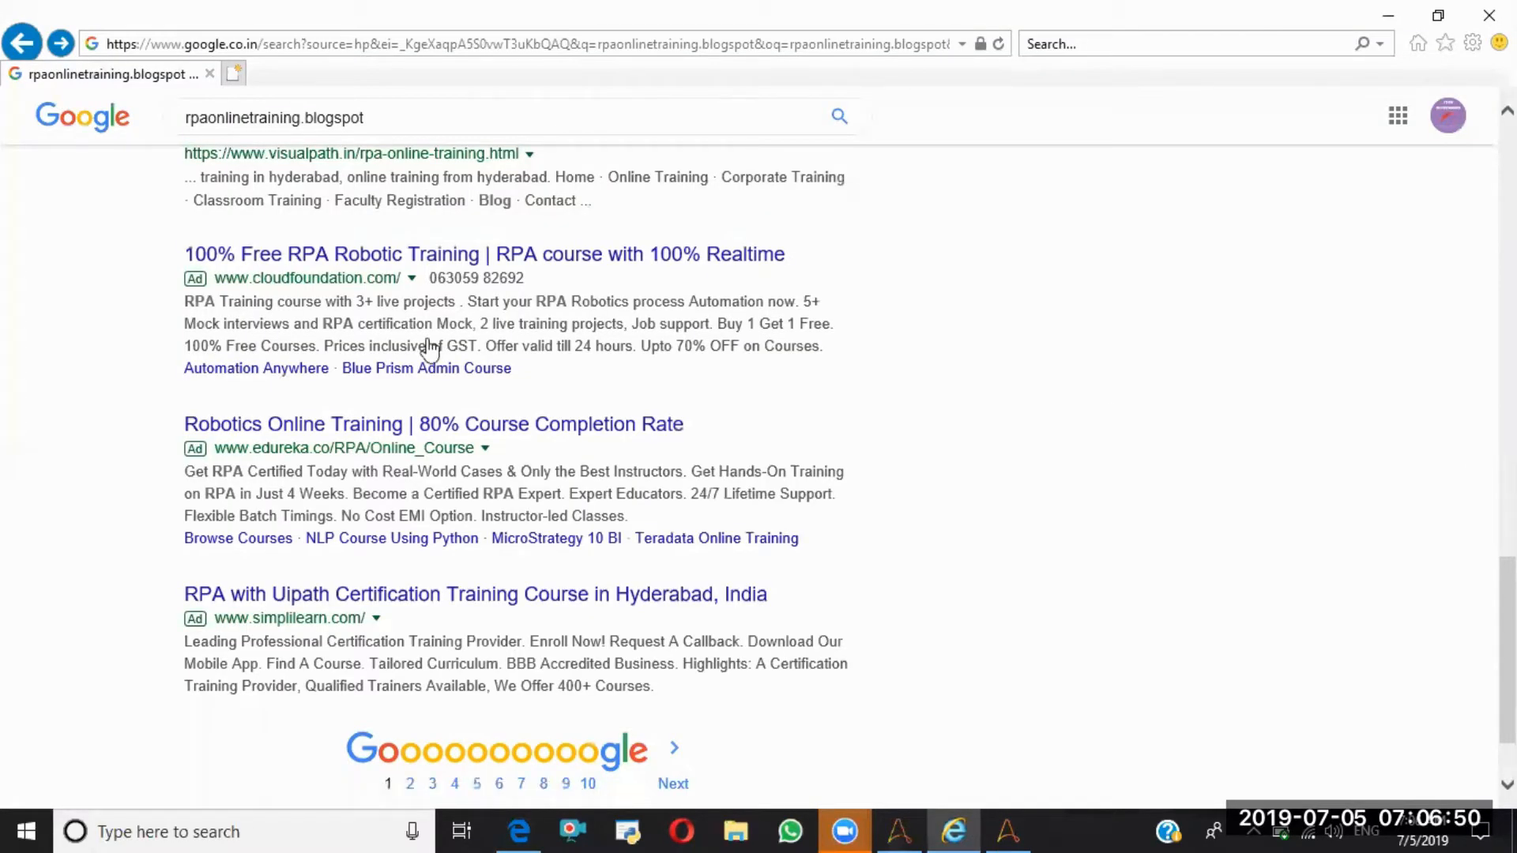
scroll(427, 351, up, 10)
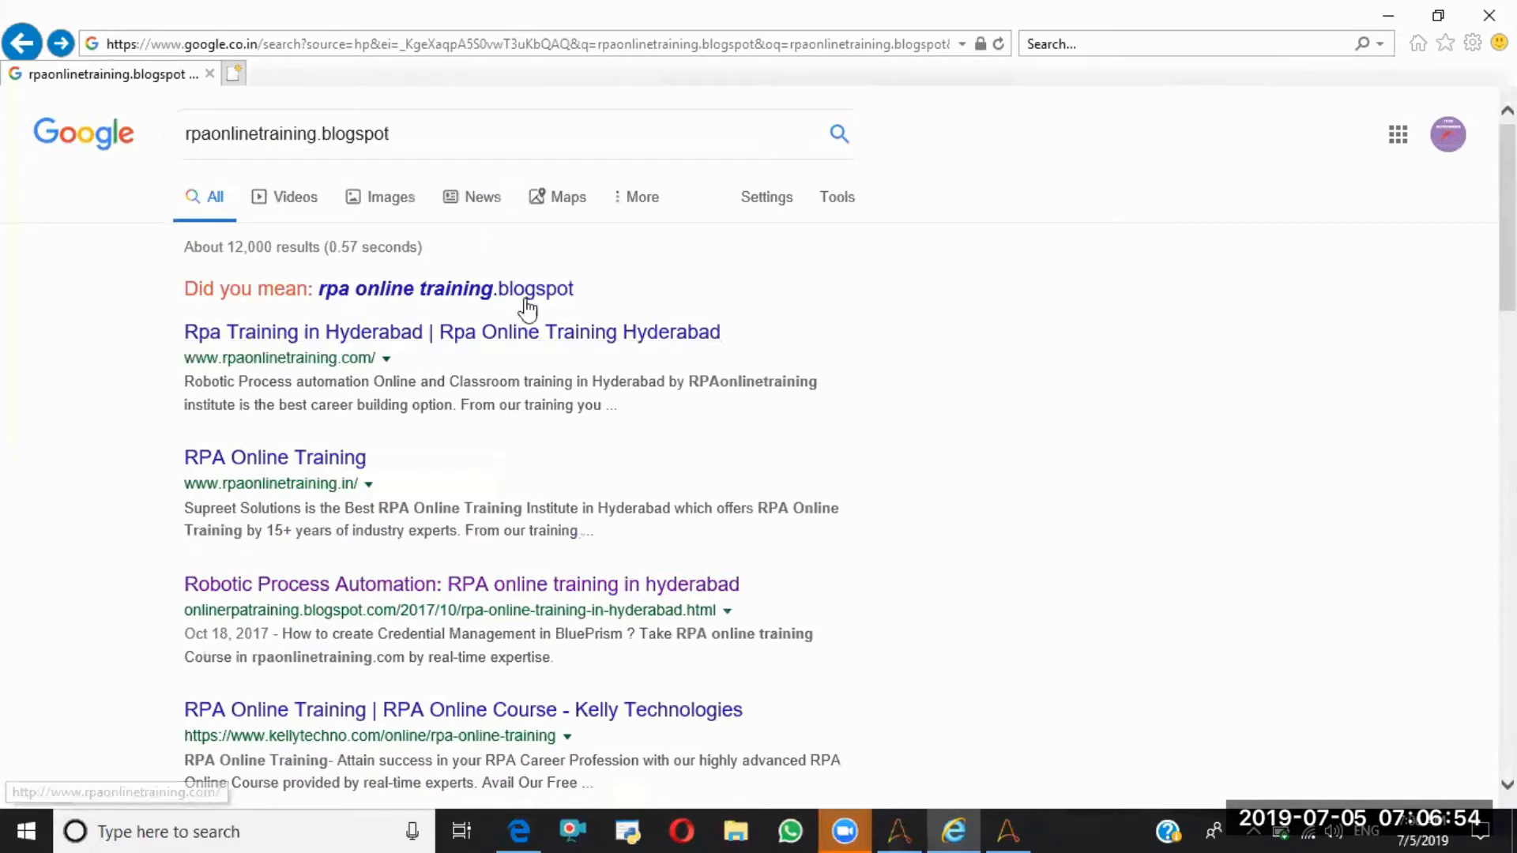
click(438, 138)
key(BackSpace)
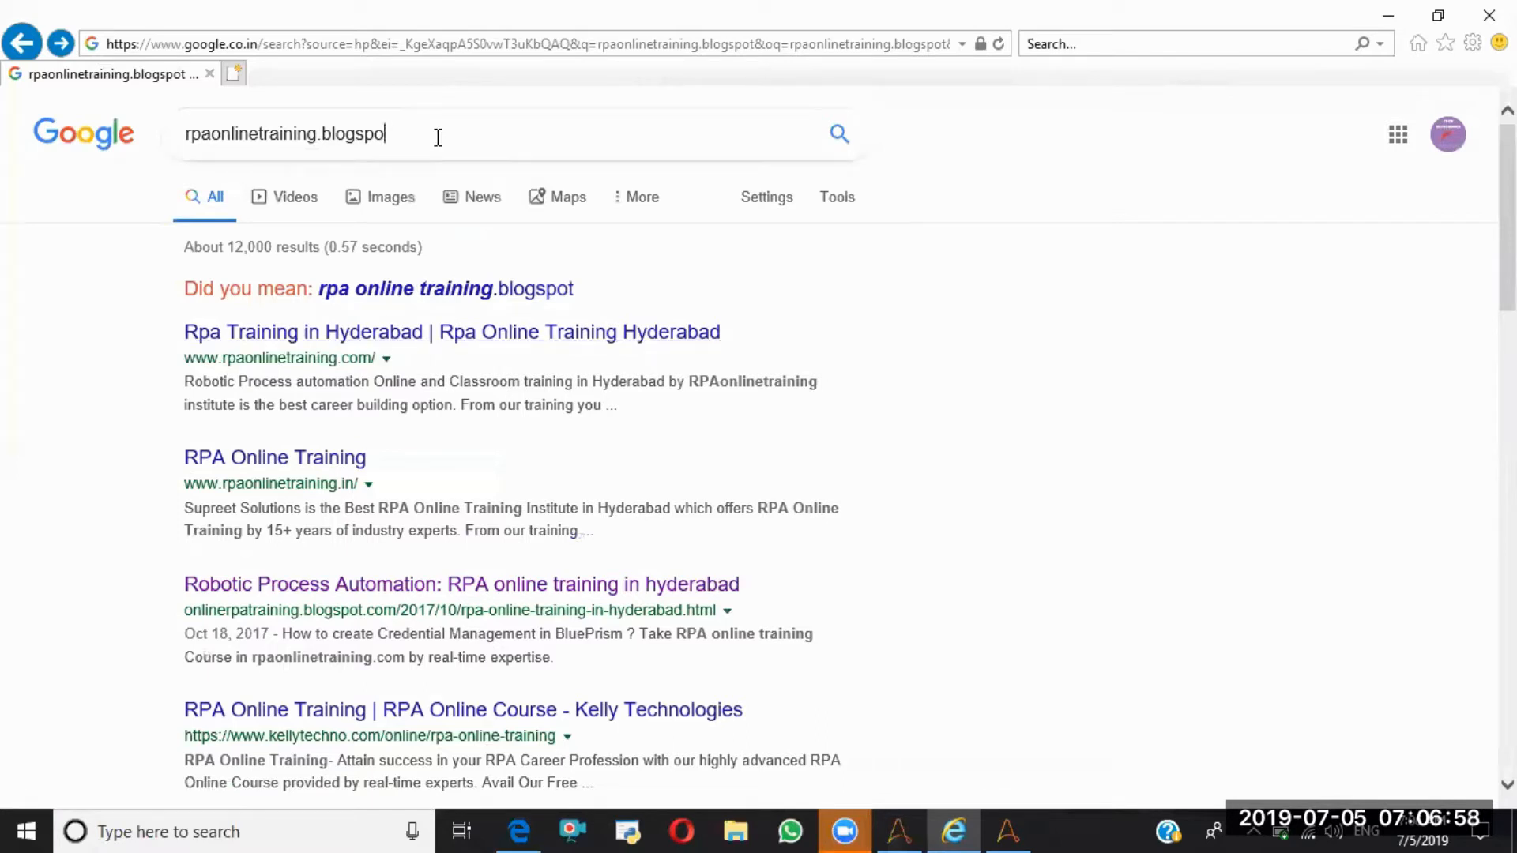
key(BackSpace)
key(BackSpace)
key(BackSpace)
key(BackSpace)
key(BackSpace)
key(BackSpace)
key(BackSpace)
key(BackSpace)
key(BackSpace)
key(BackSpace)
key(BackSpace)
key(BackSpace)
key(BackSpace)
key(BackSpace)
key(BackSpace)
key(BackSpace)
key(BackSpace)
key(BackSpace)
key(BackSpace)
key(BackSpace)
text(au)
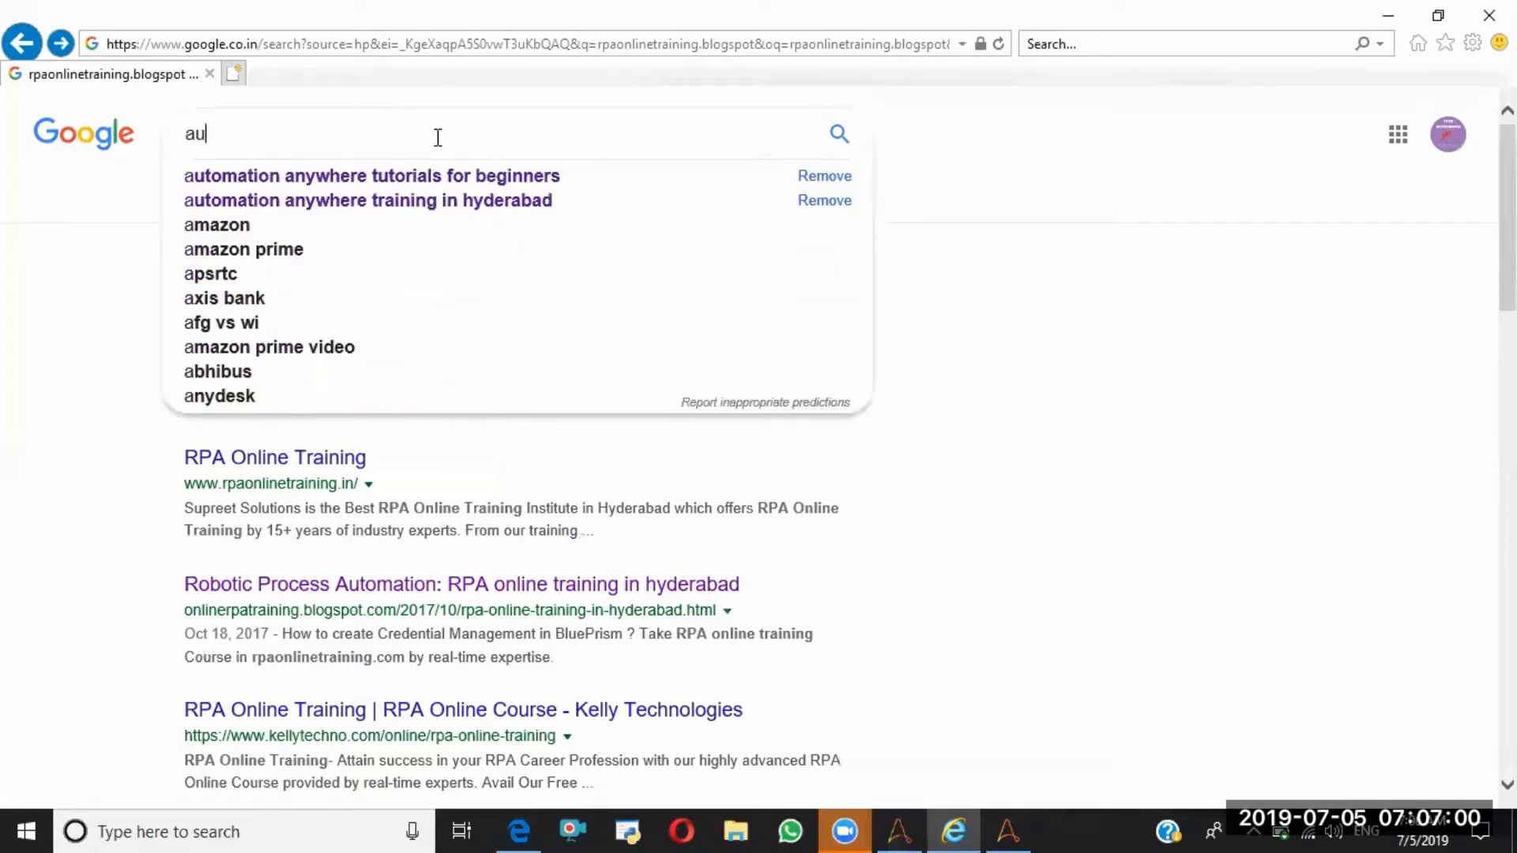
text(tom)
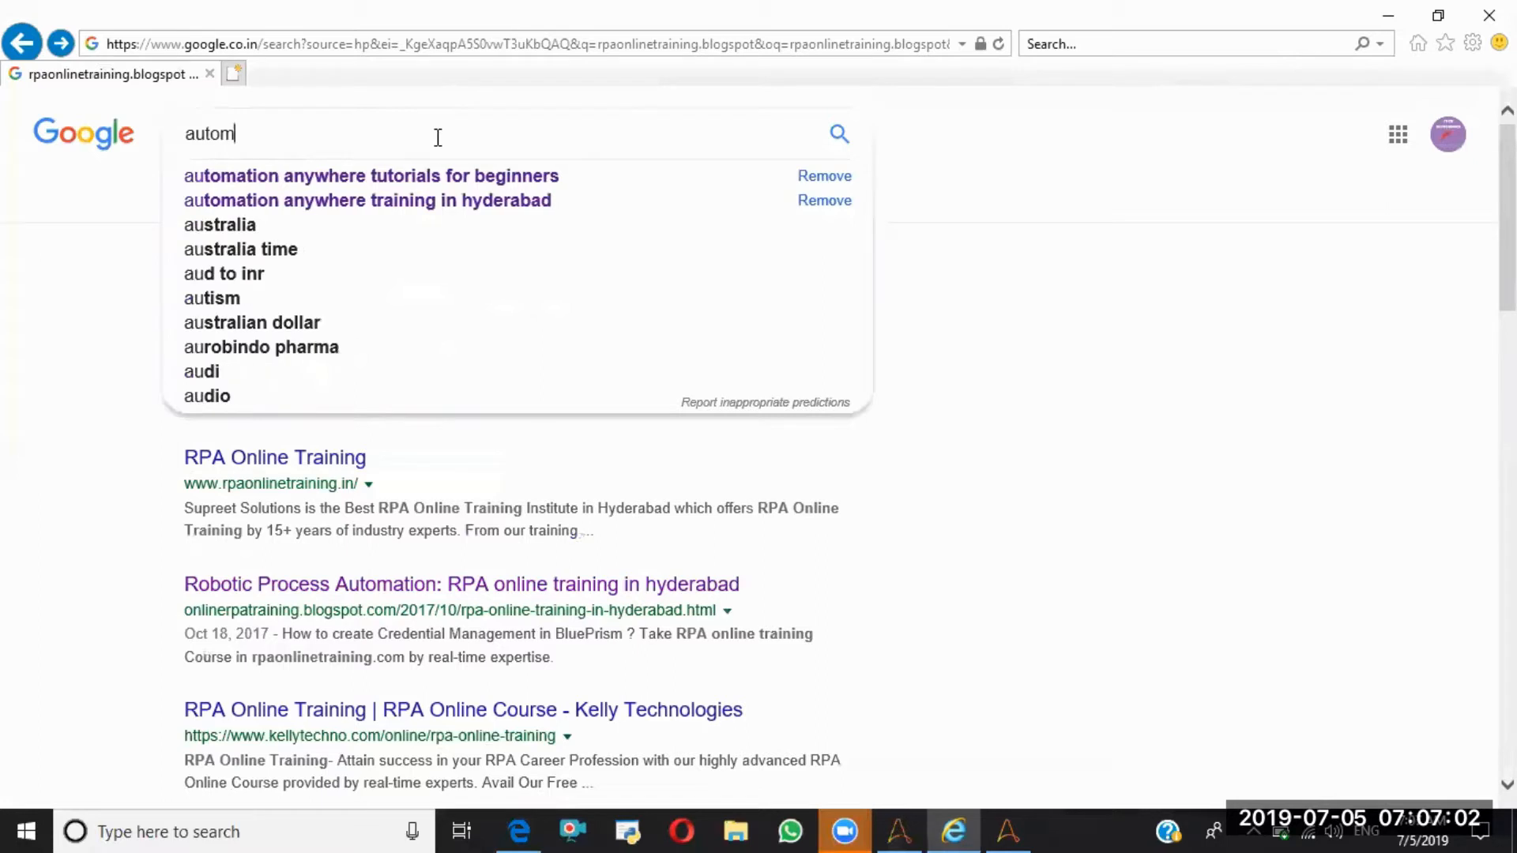
text(atio)
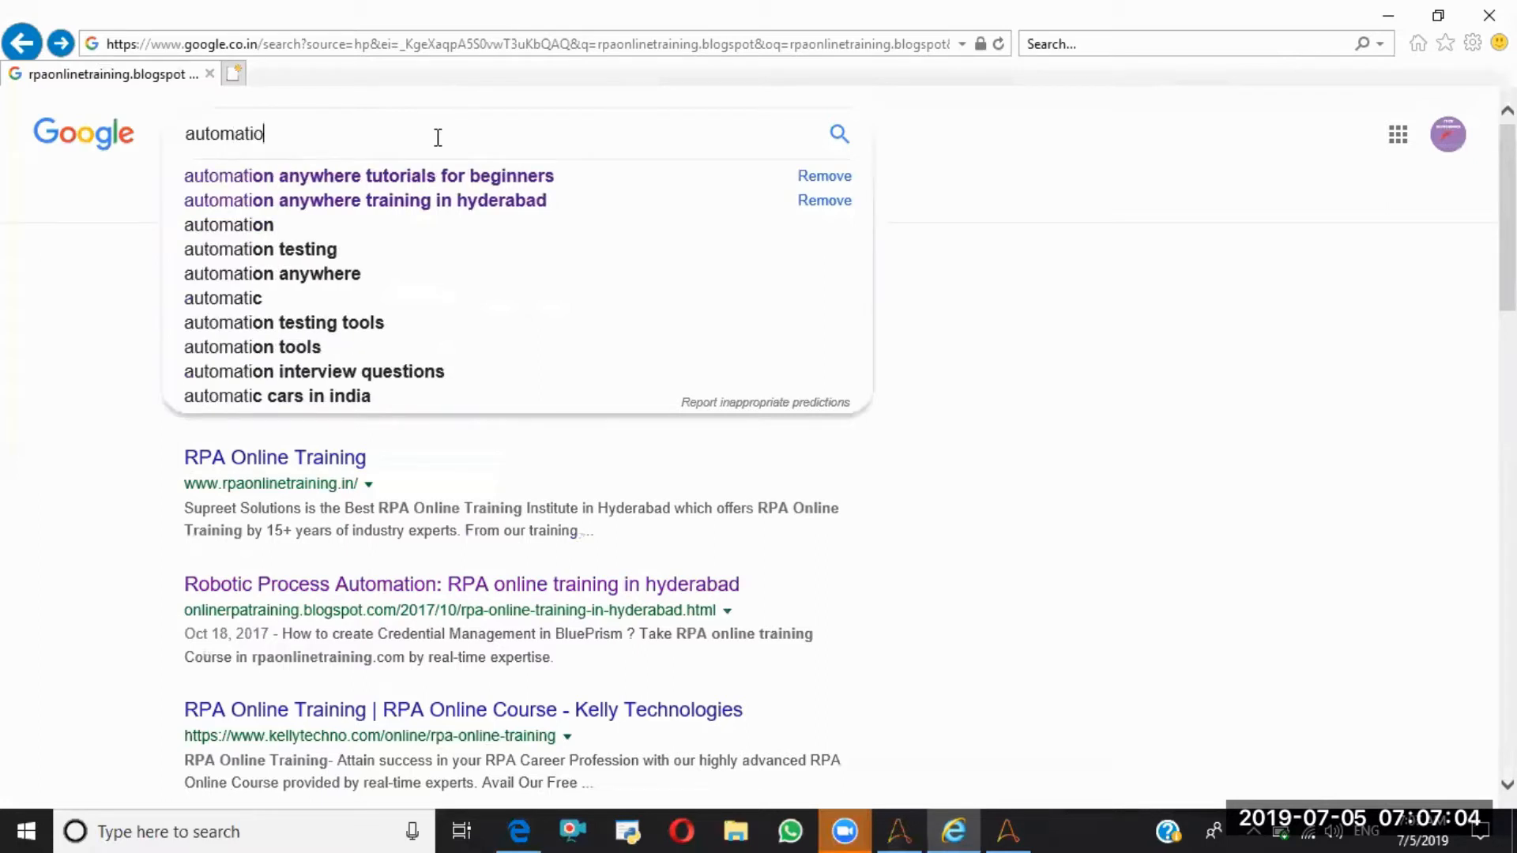
text(n an)
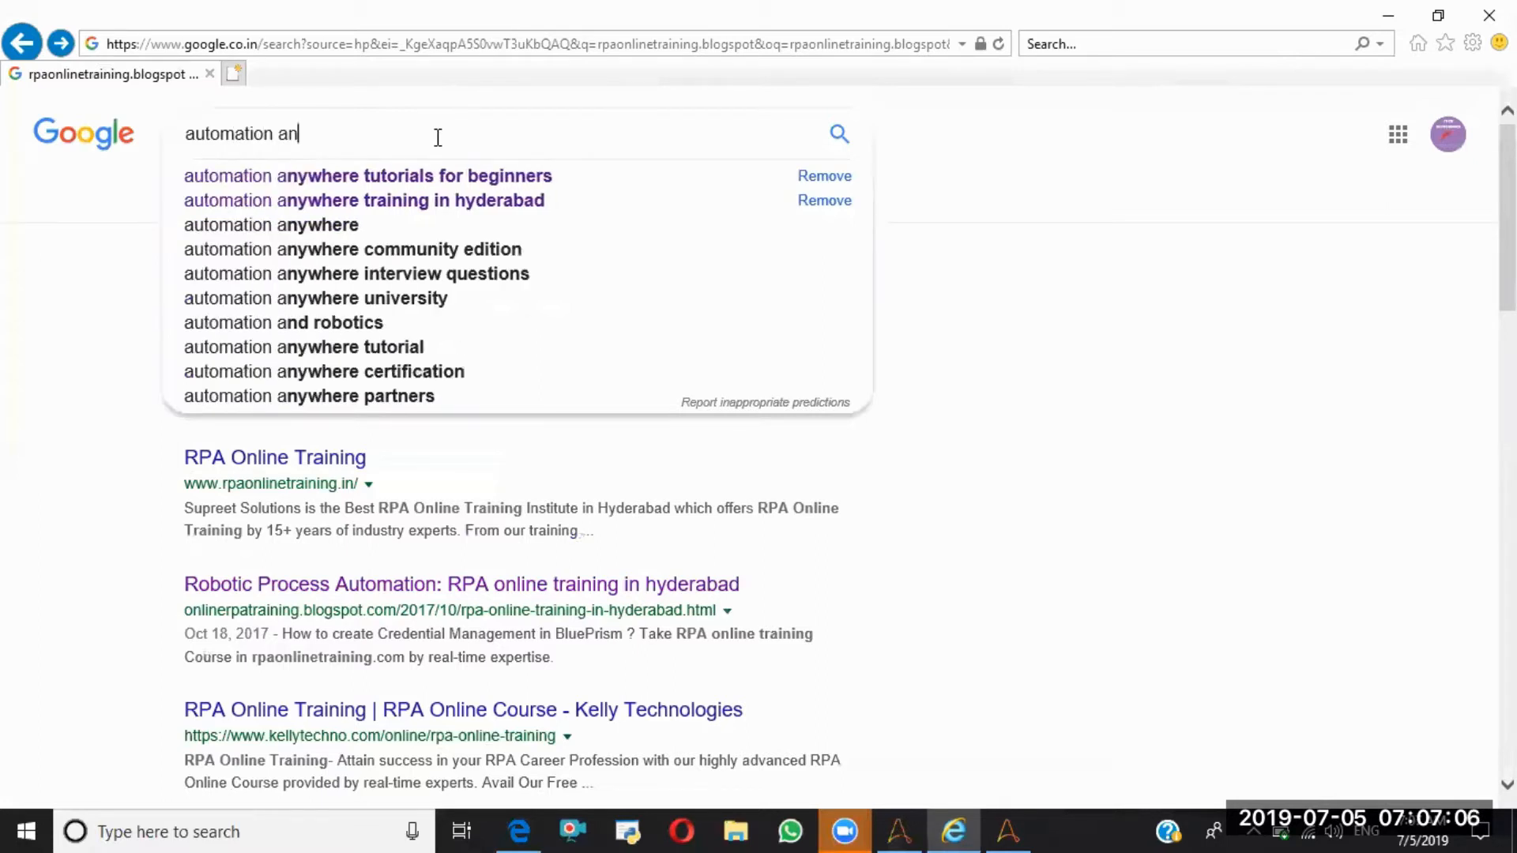
text(y)
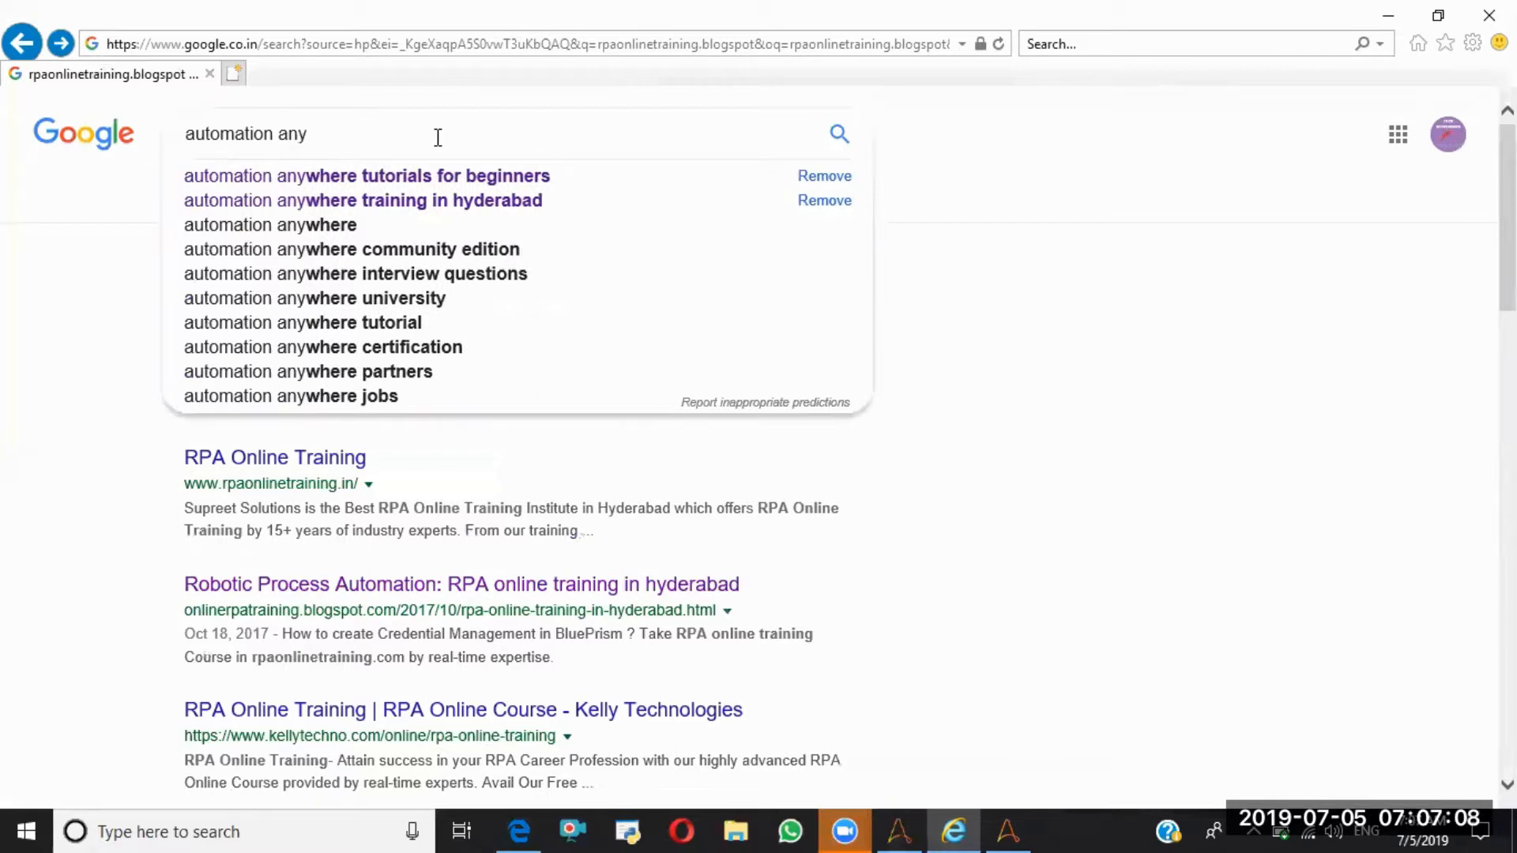
key(ctrl+a)
key(BackSpace)
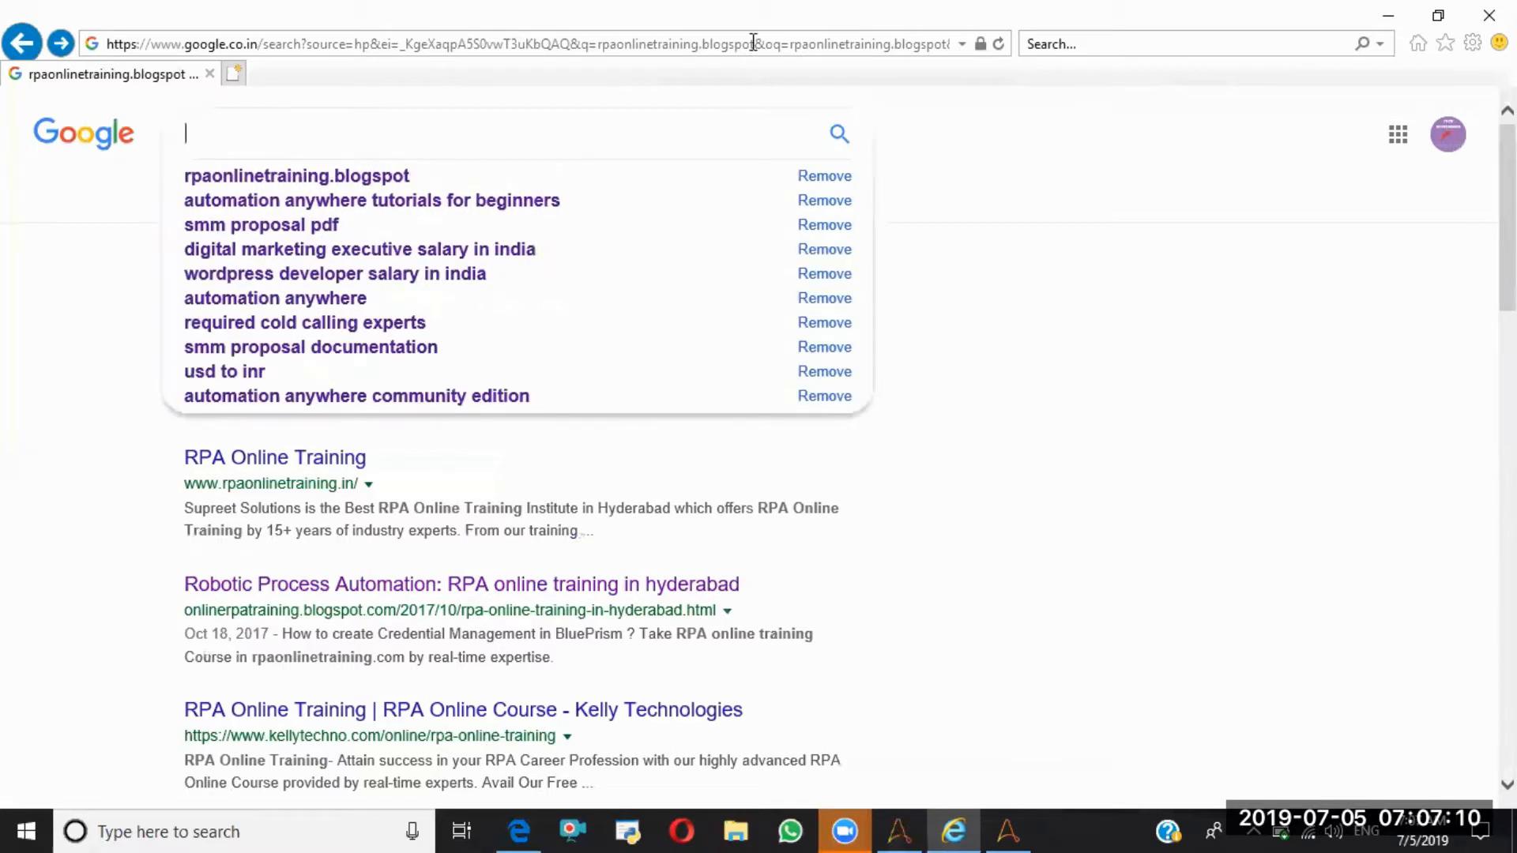
- Load the google.co.in home page in the browser
click(753, 42)
text(go)
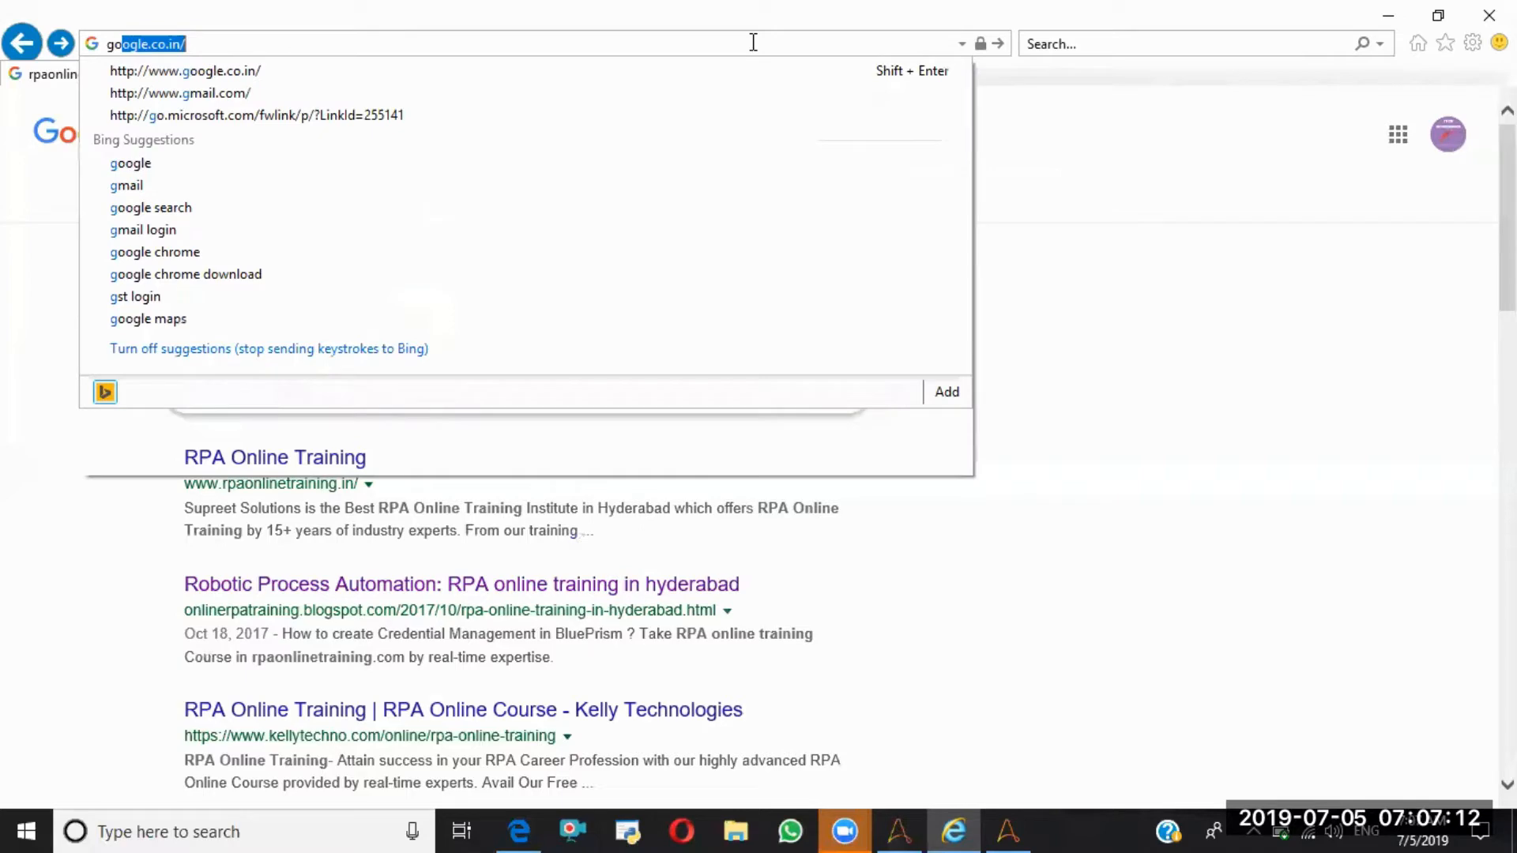
text(ogle.co.in/)
key(Return)
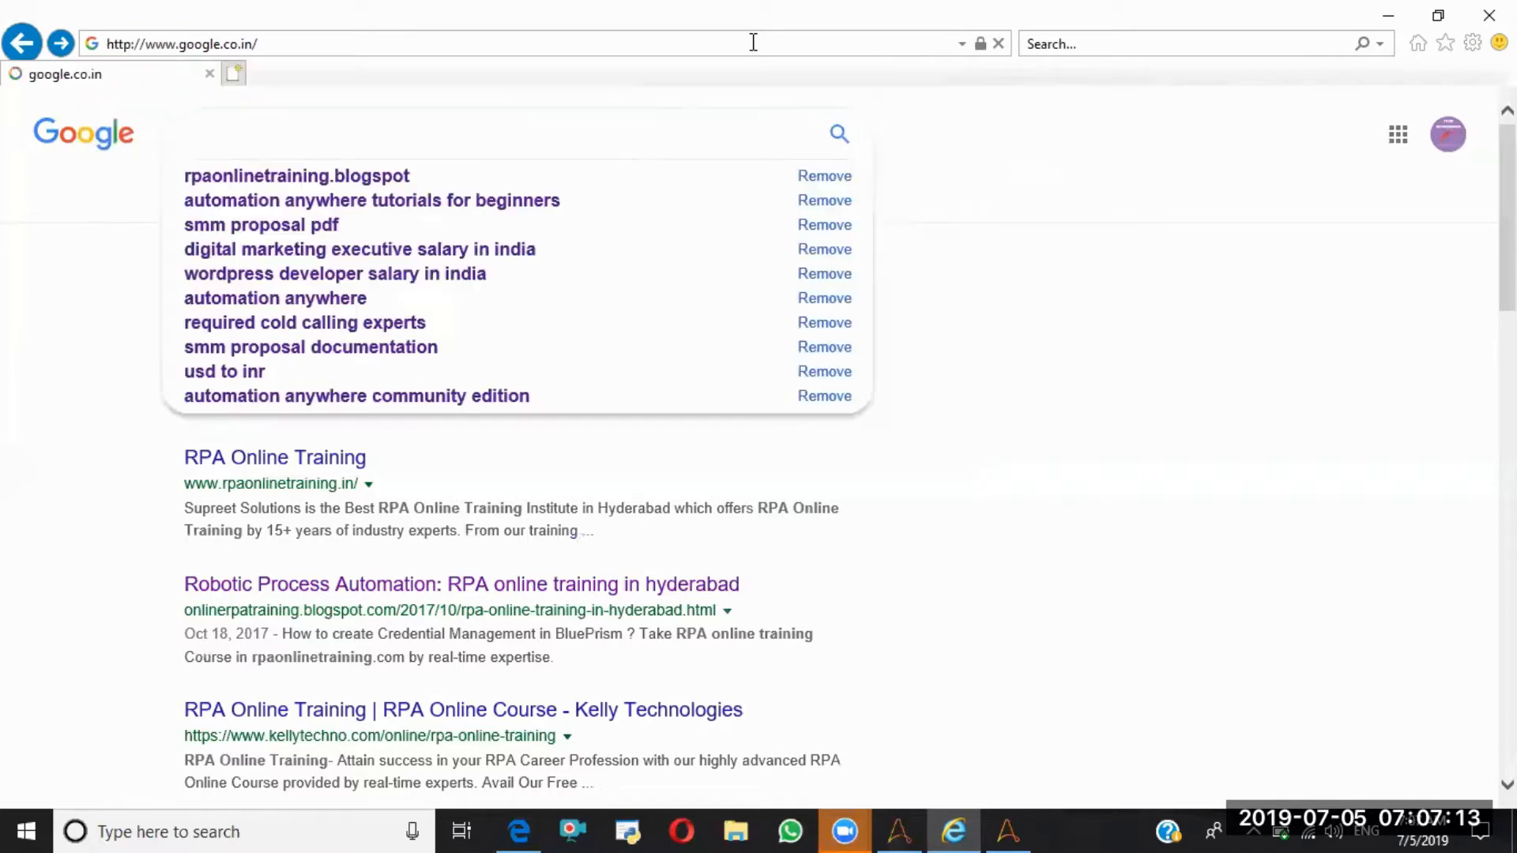
- Switch back to the Automation Anywhere Workbench and add a Manage Web Controls command from Web Recorder to the task
click(1001, 824)
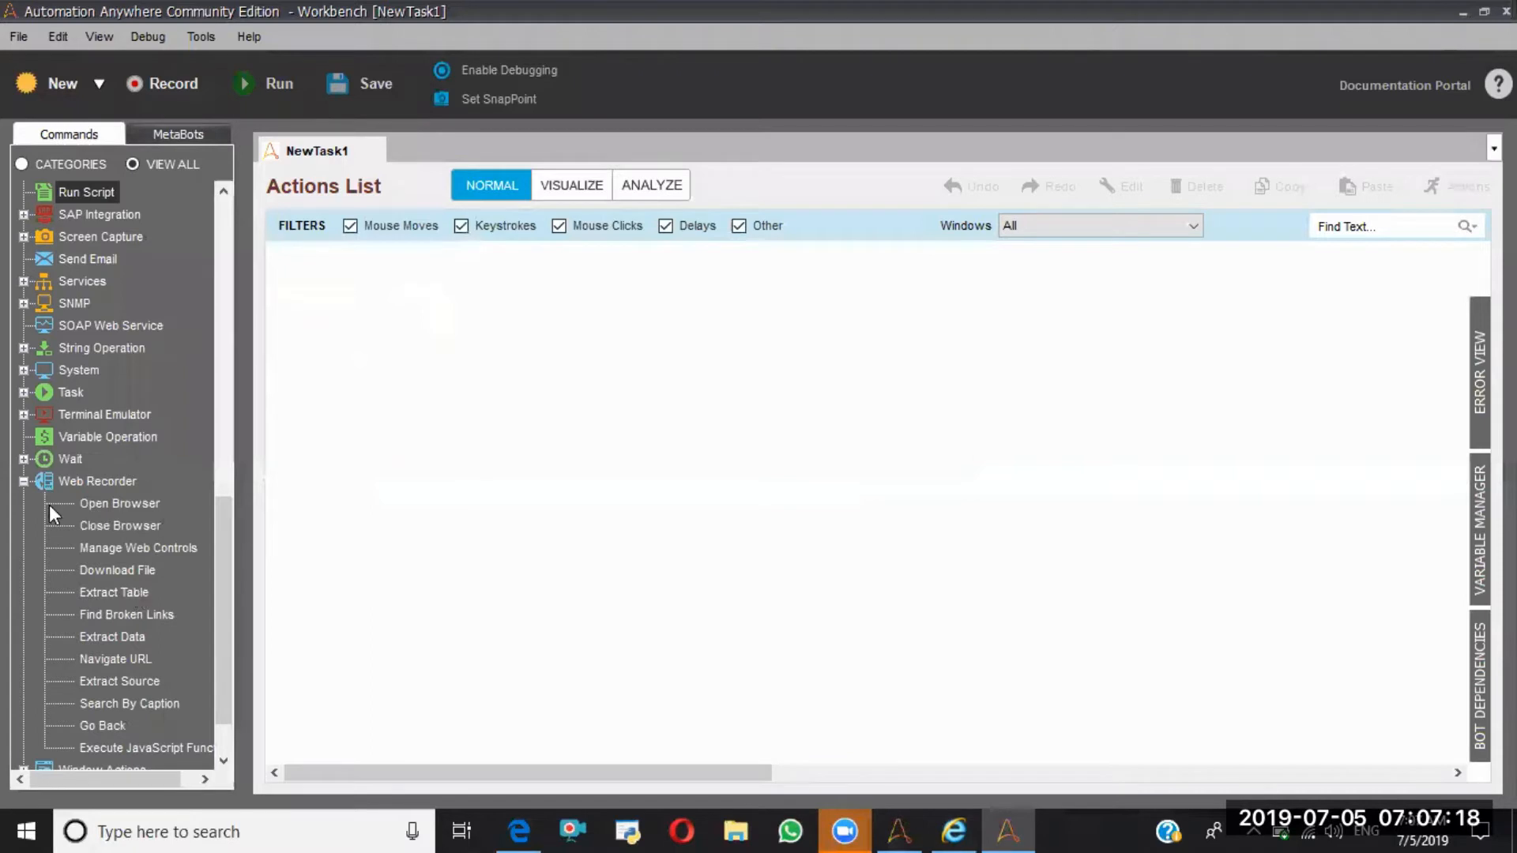
click(122, 547)
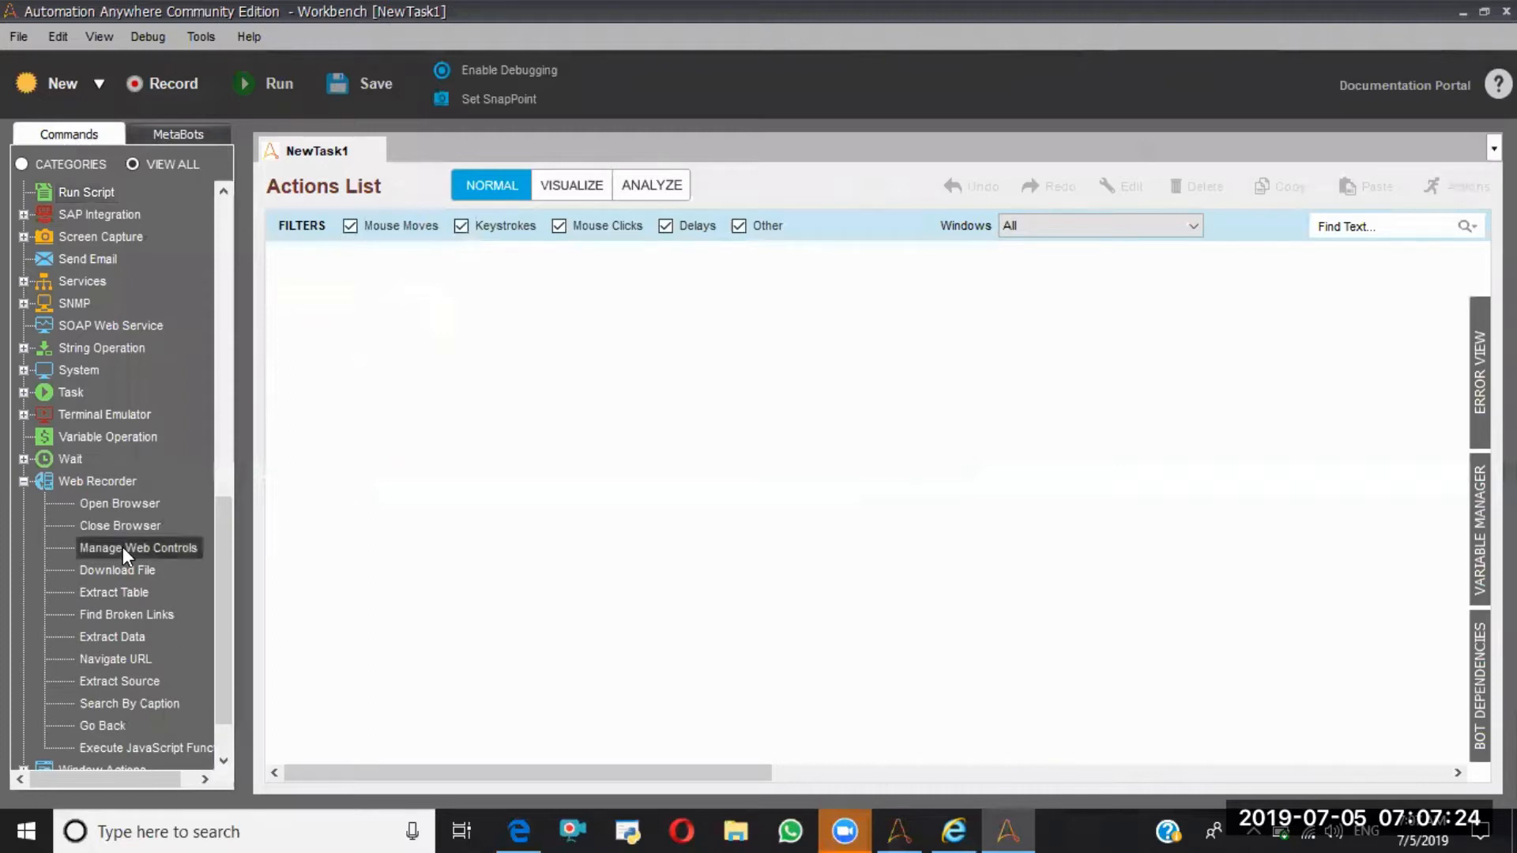
double_click(121, 547)
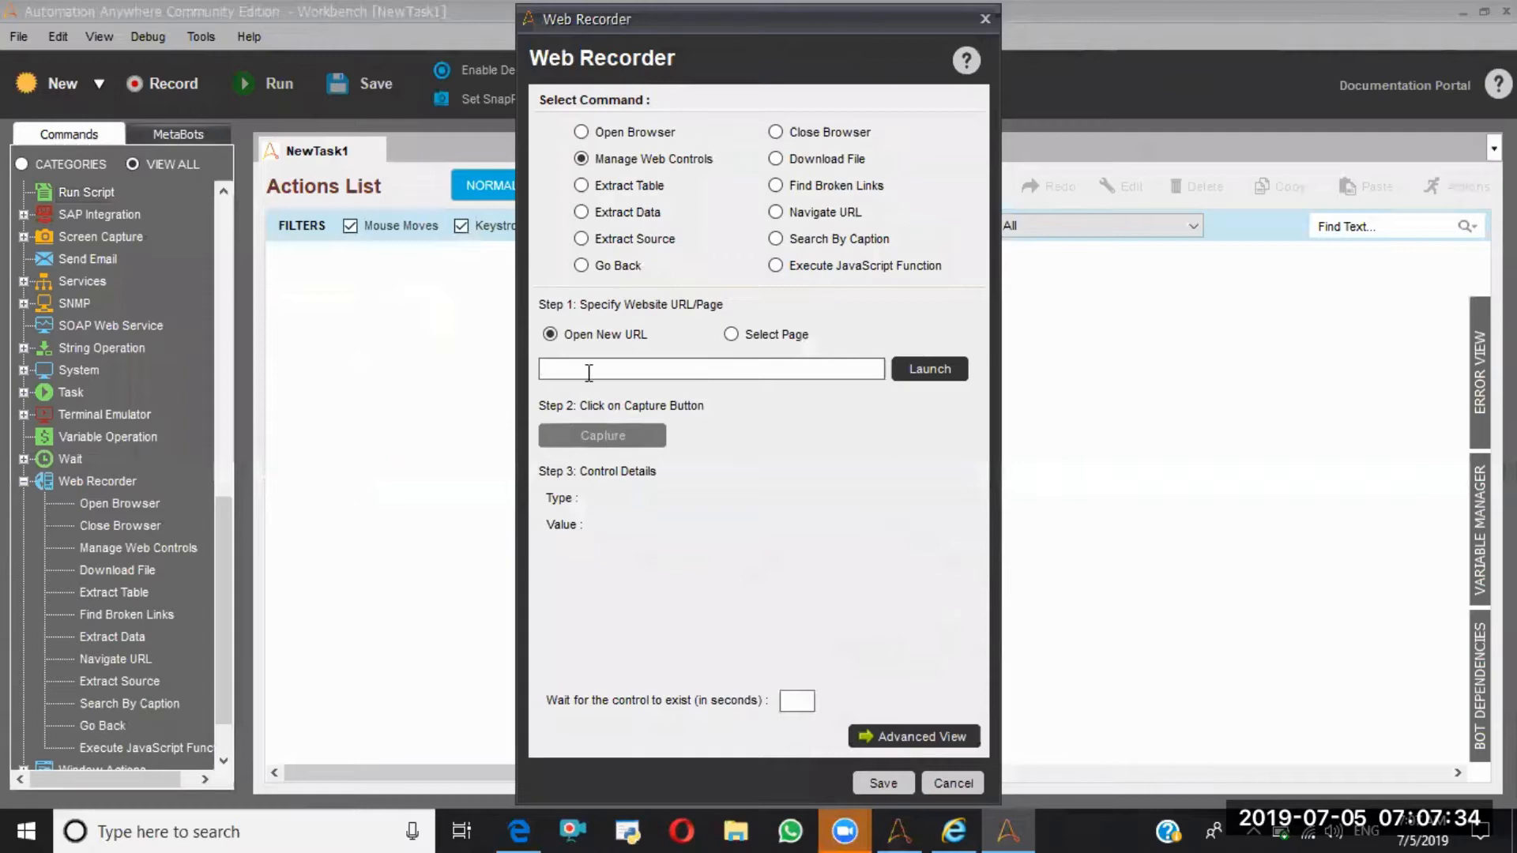
mouse_move(952, 828)
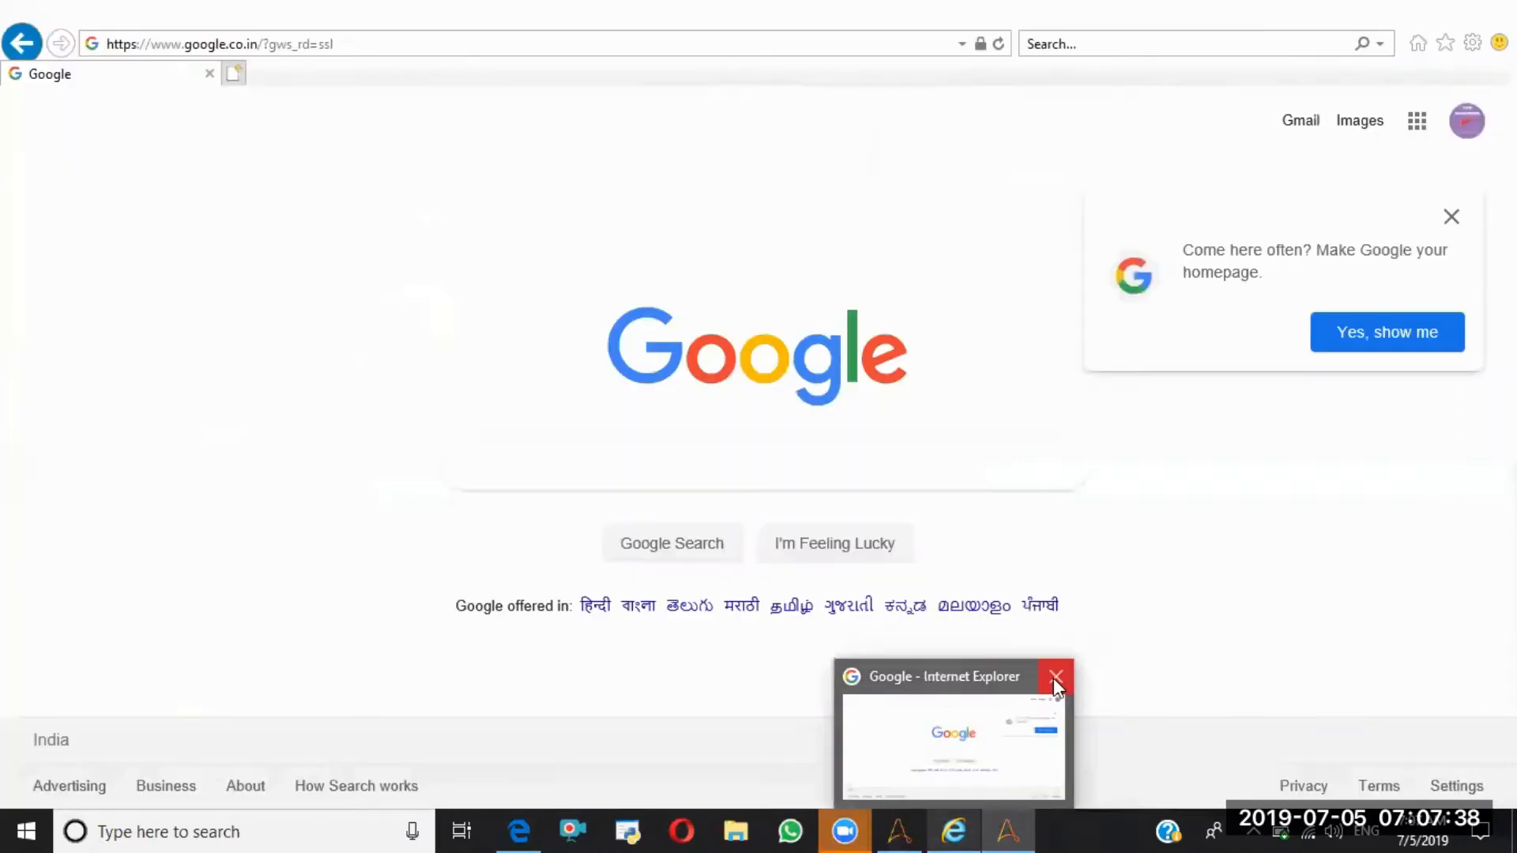
click(1053, 678)
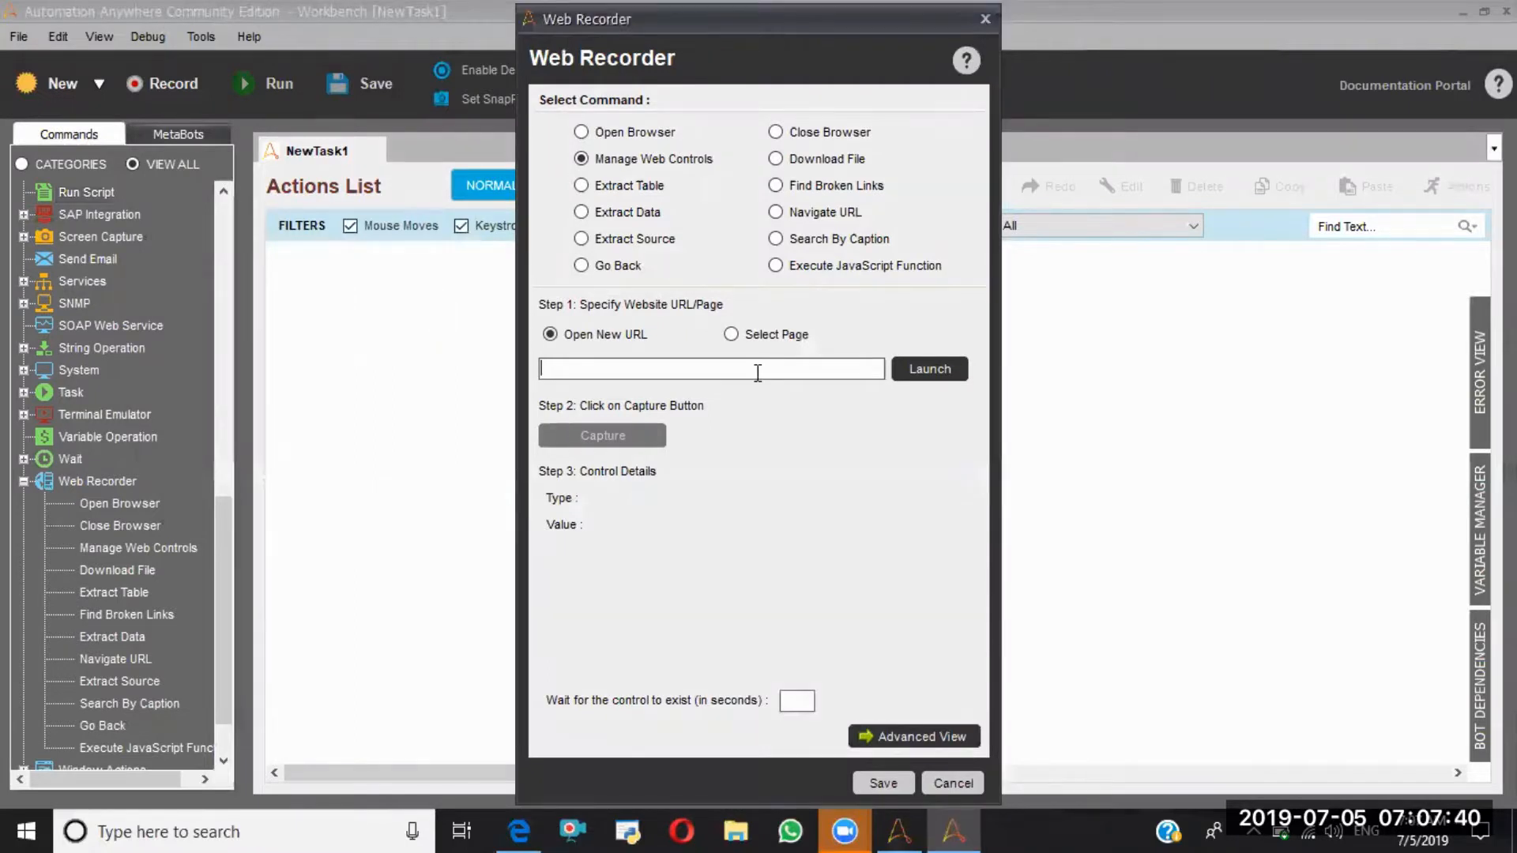
text(www.google.com)
click(910, 377)
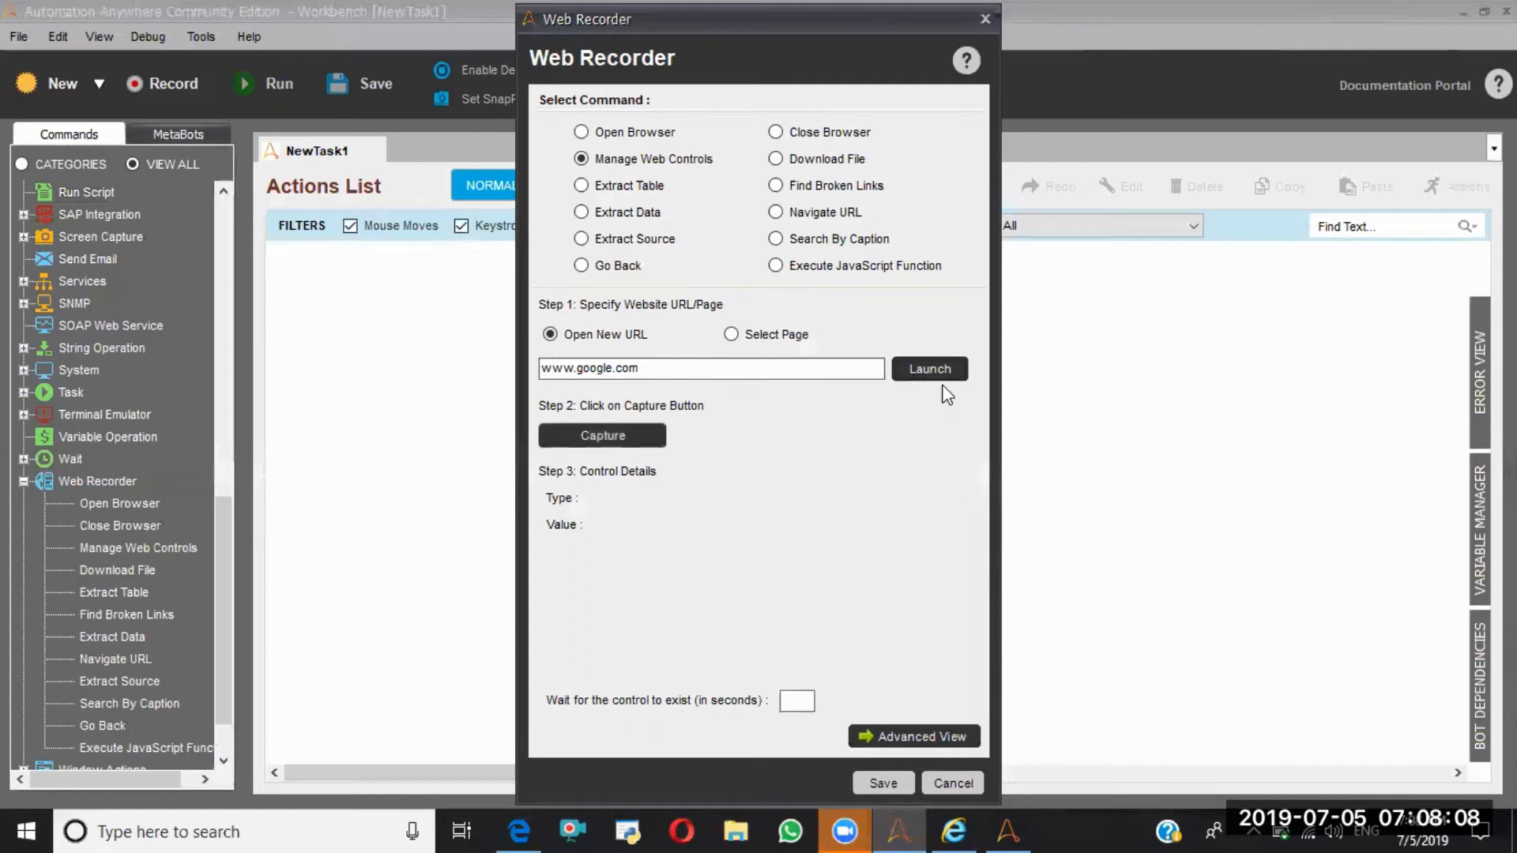
- Capture the search text box on the Google page and return to the Web Recorder dialog
click(602, 439)
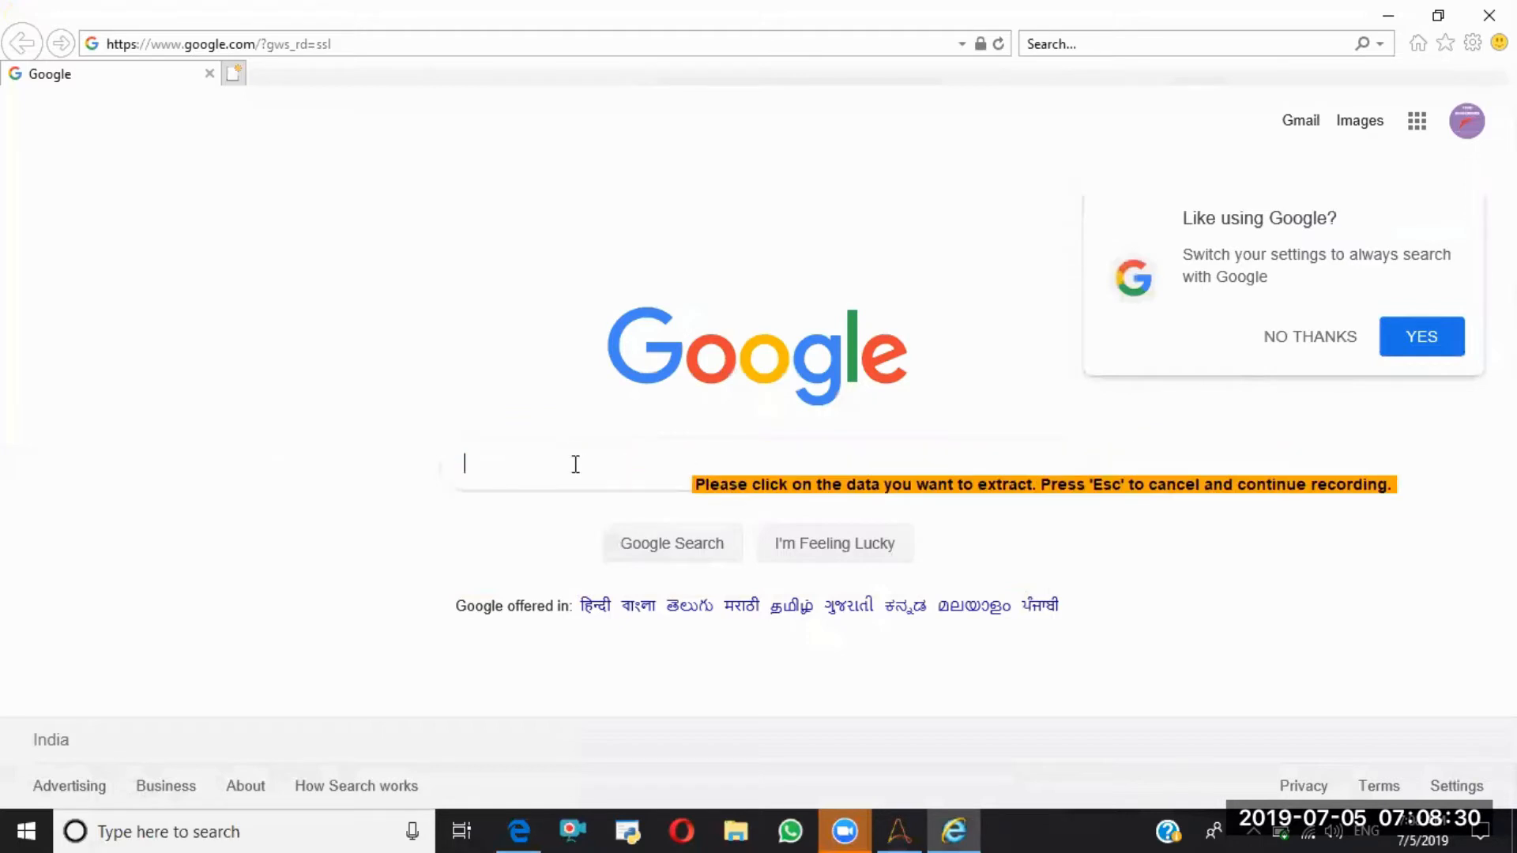
click(482, 465)
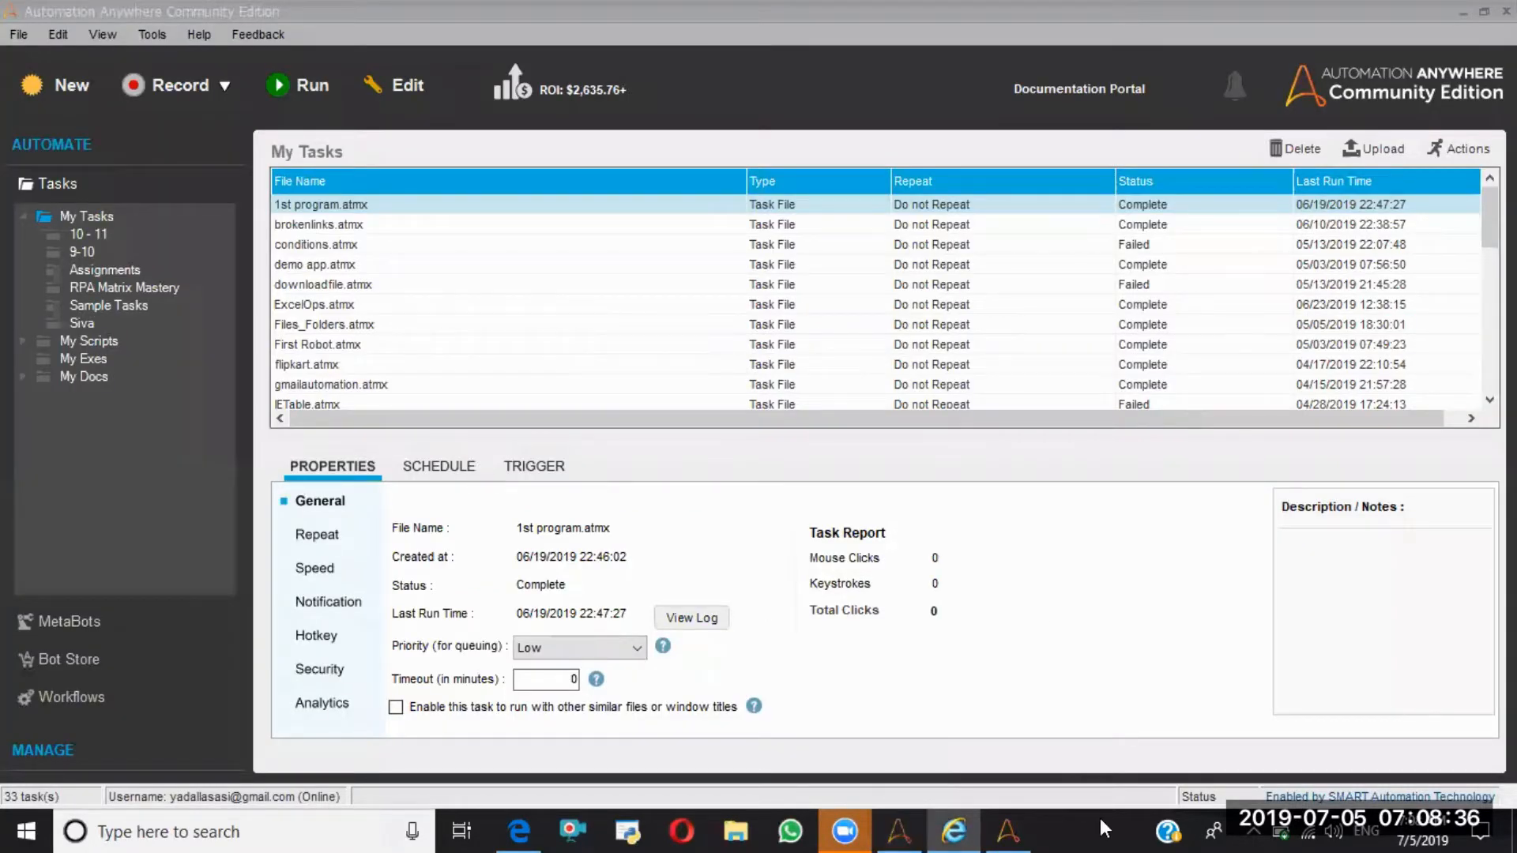
click(1013, 820)
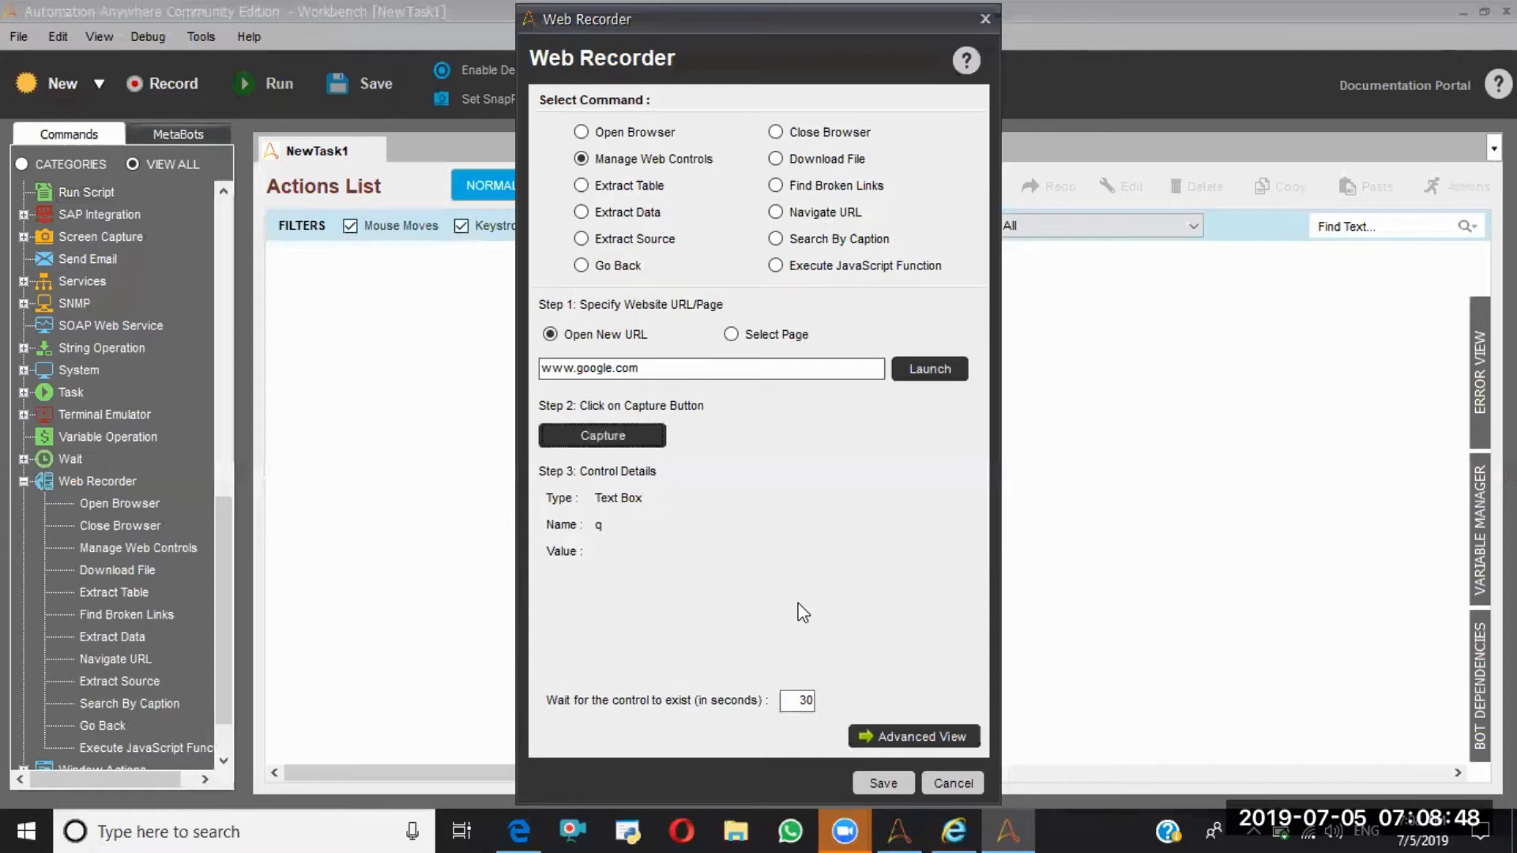
- In the advanced view, keep Set Text as the action and enter "Automation Anywhere" as the text to set
click(880, 740)
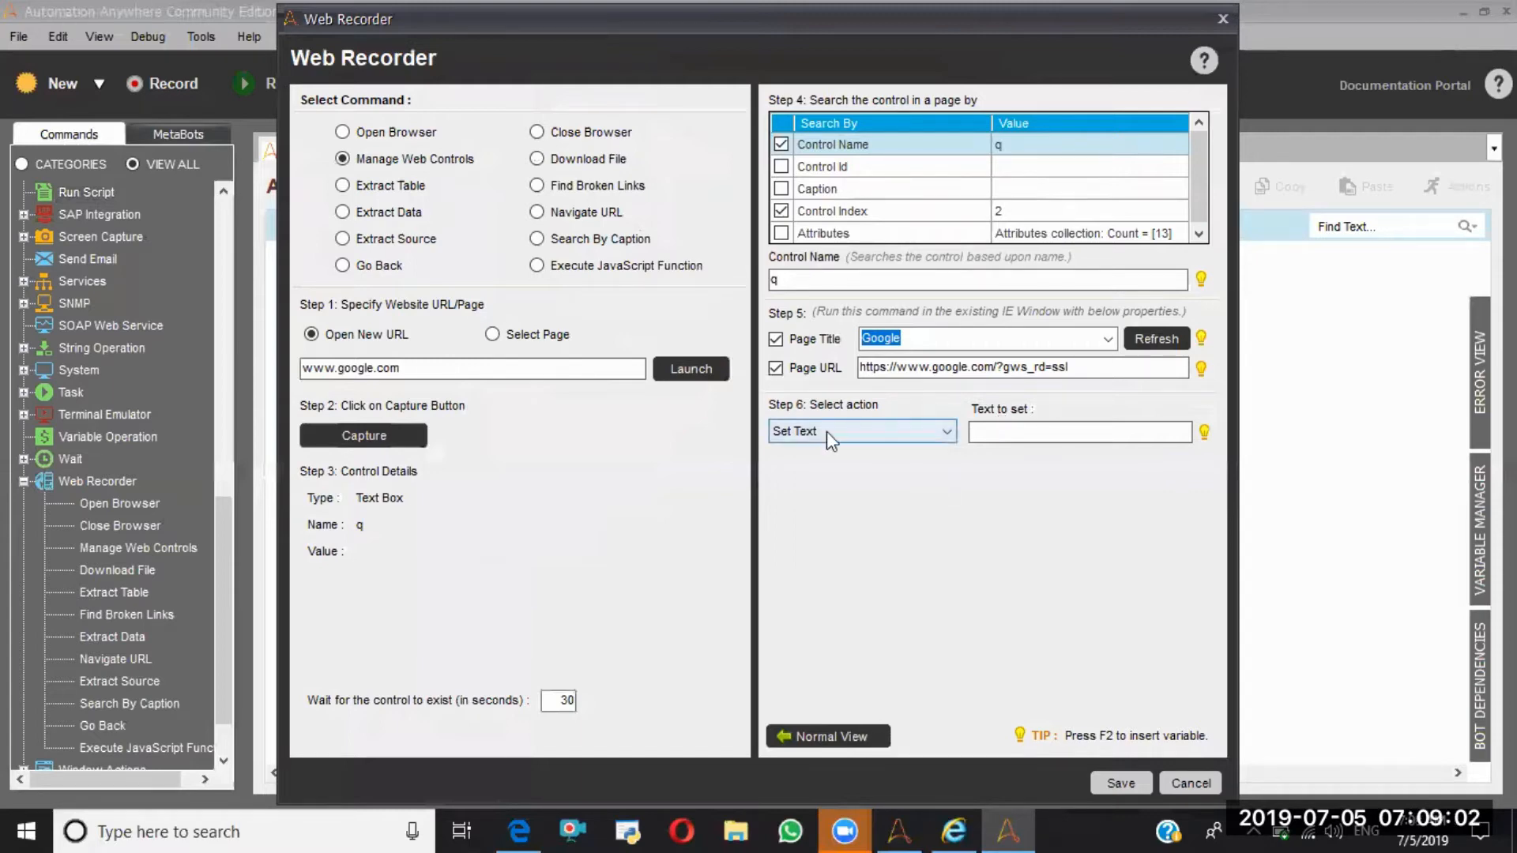
click(947, 432)
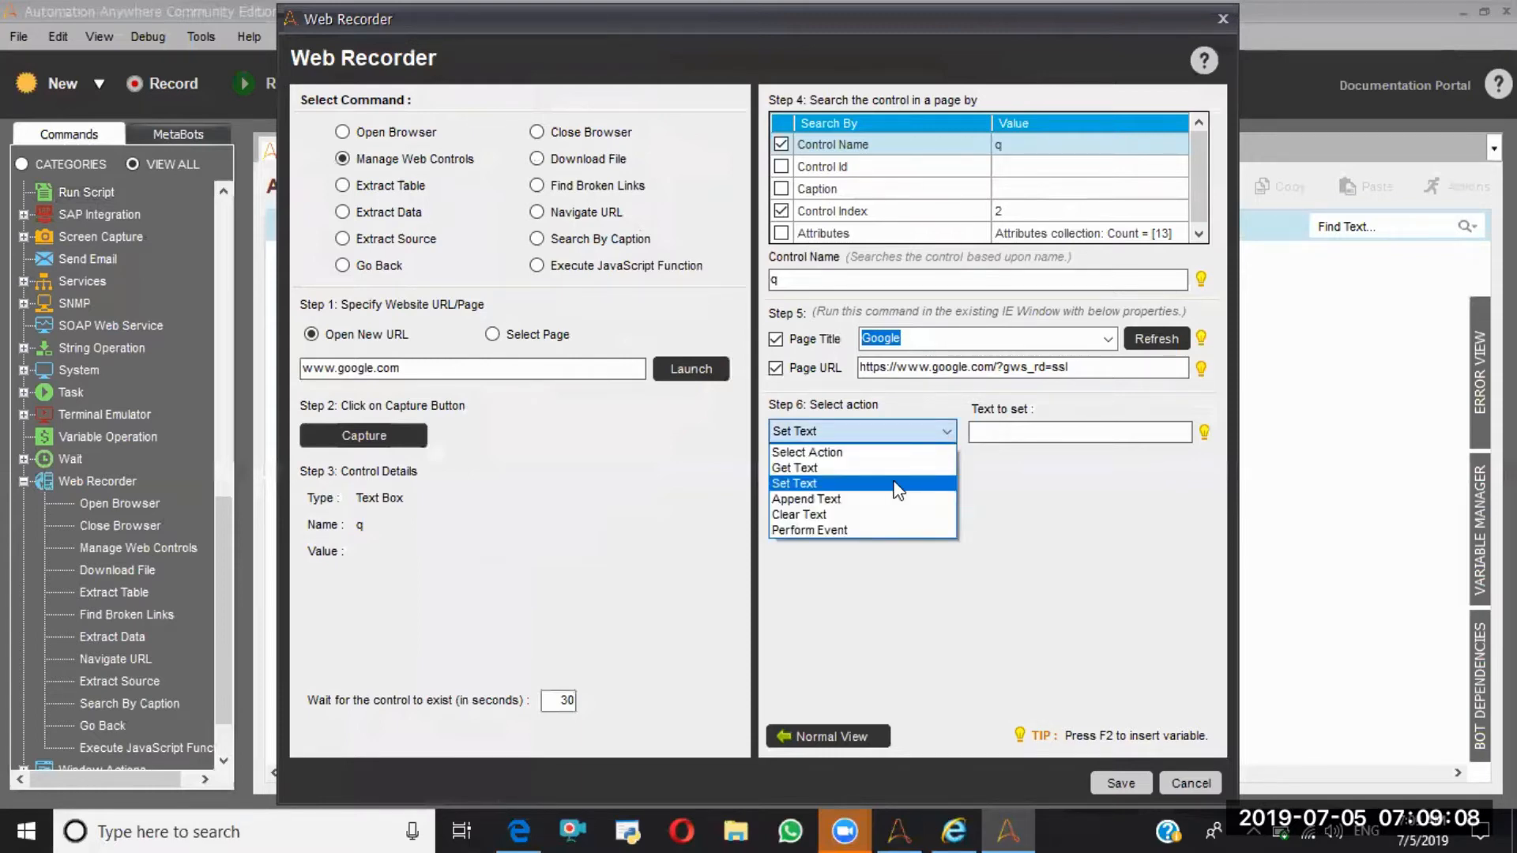
click(958, 460)
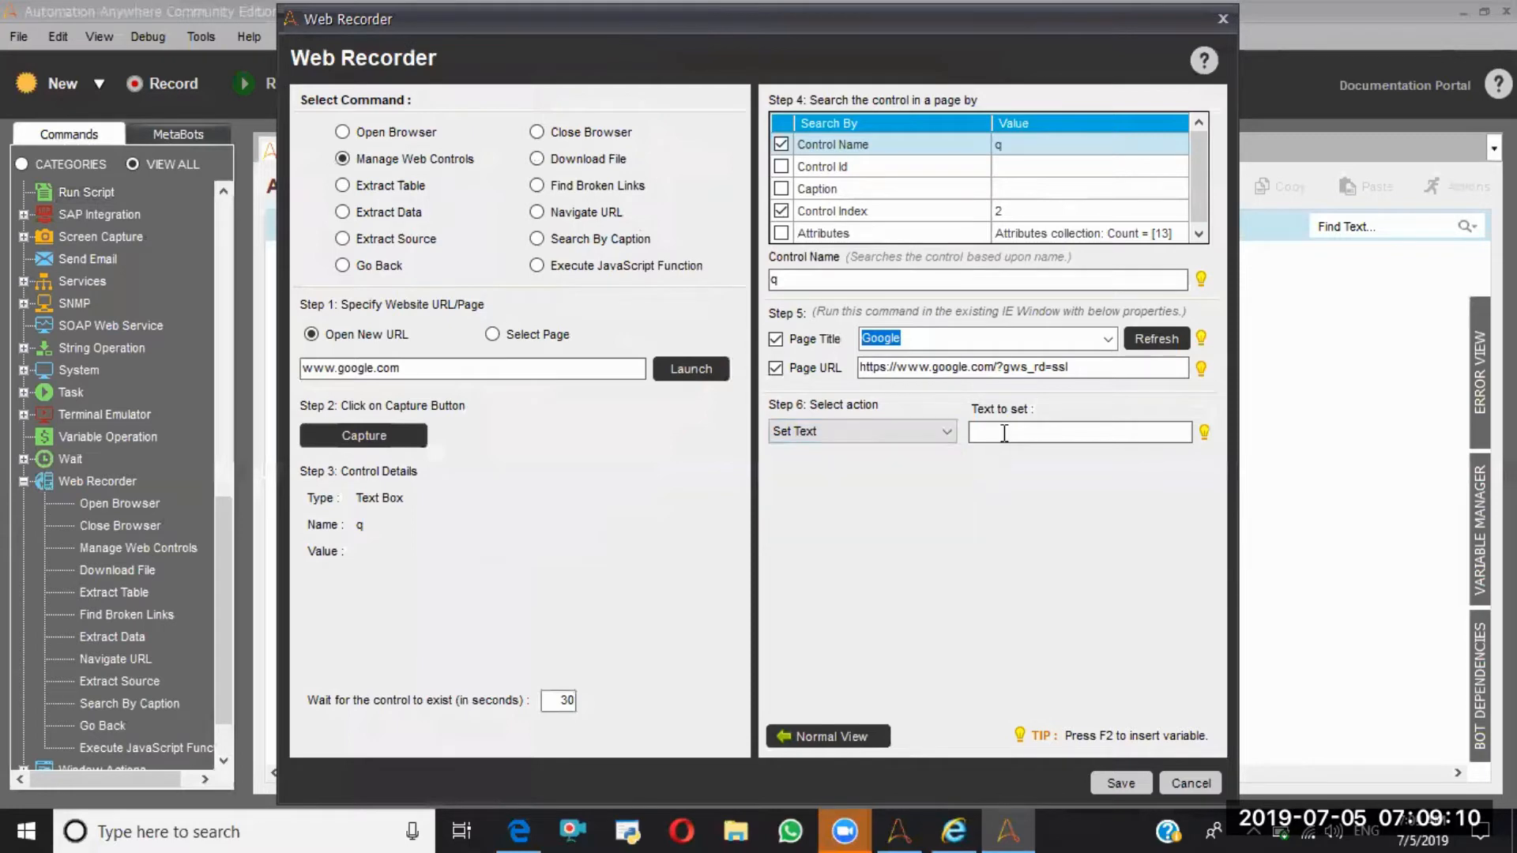
click(1004, 433)
text(Automation Anywhere)
- Review the search criteria for the captured control and save the command to the task
scroll(853, 131, down, 1)
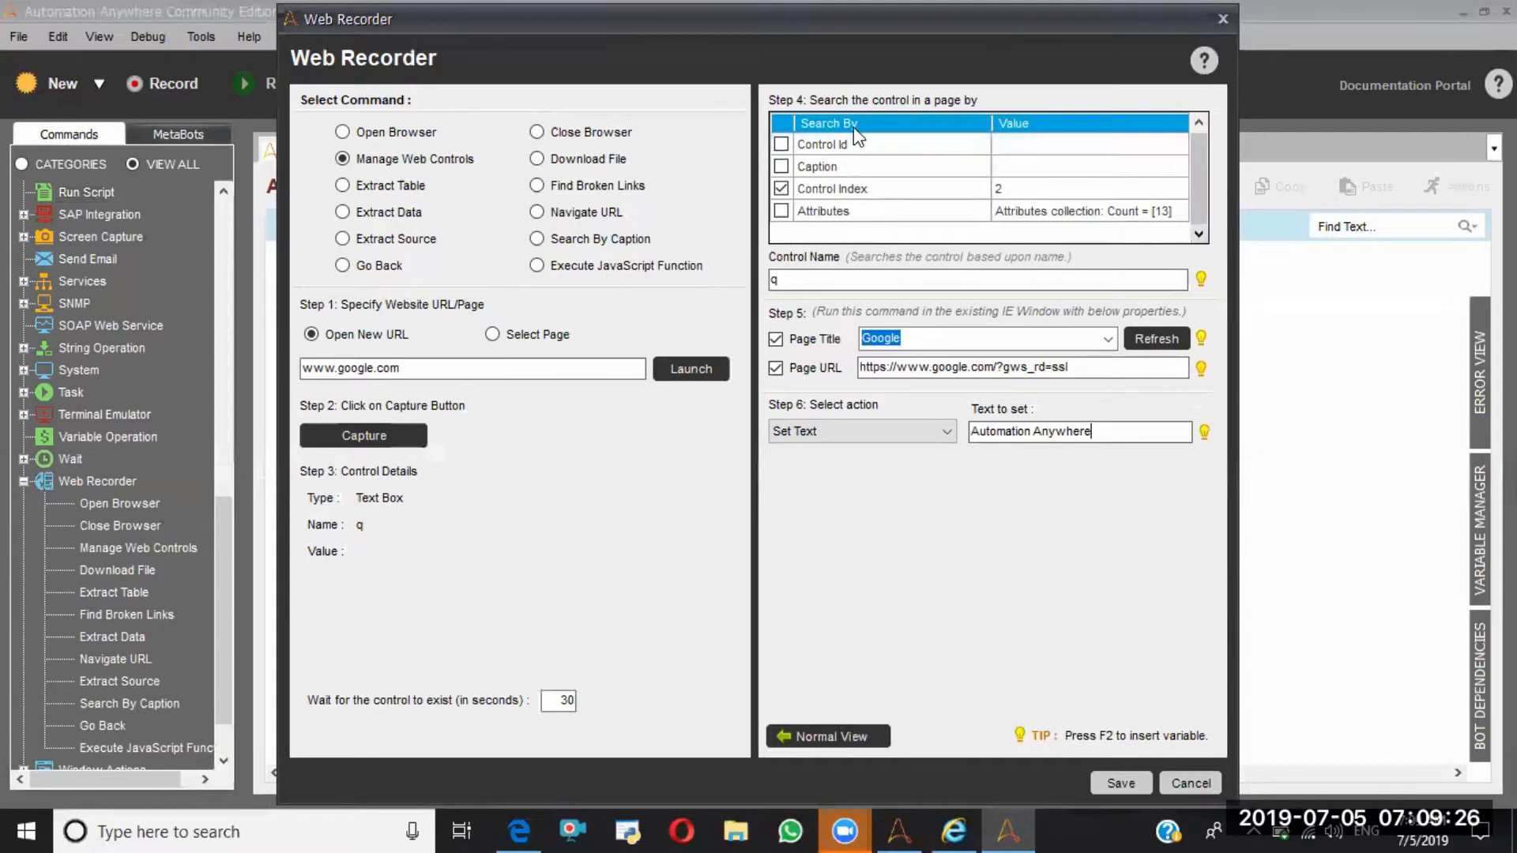
click(1199, 122)
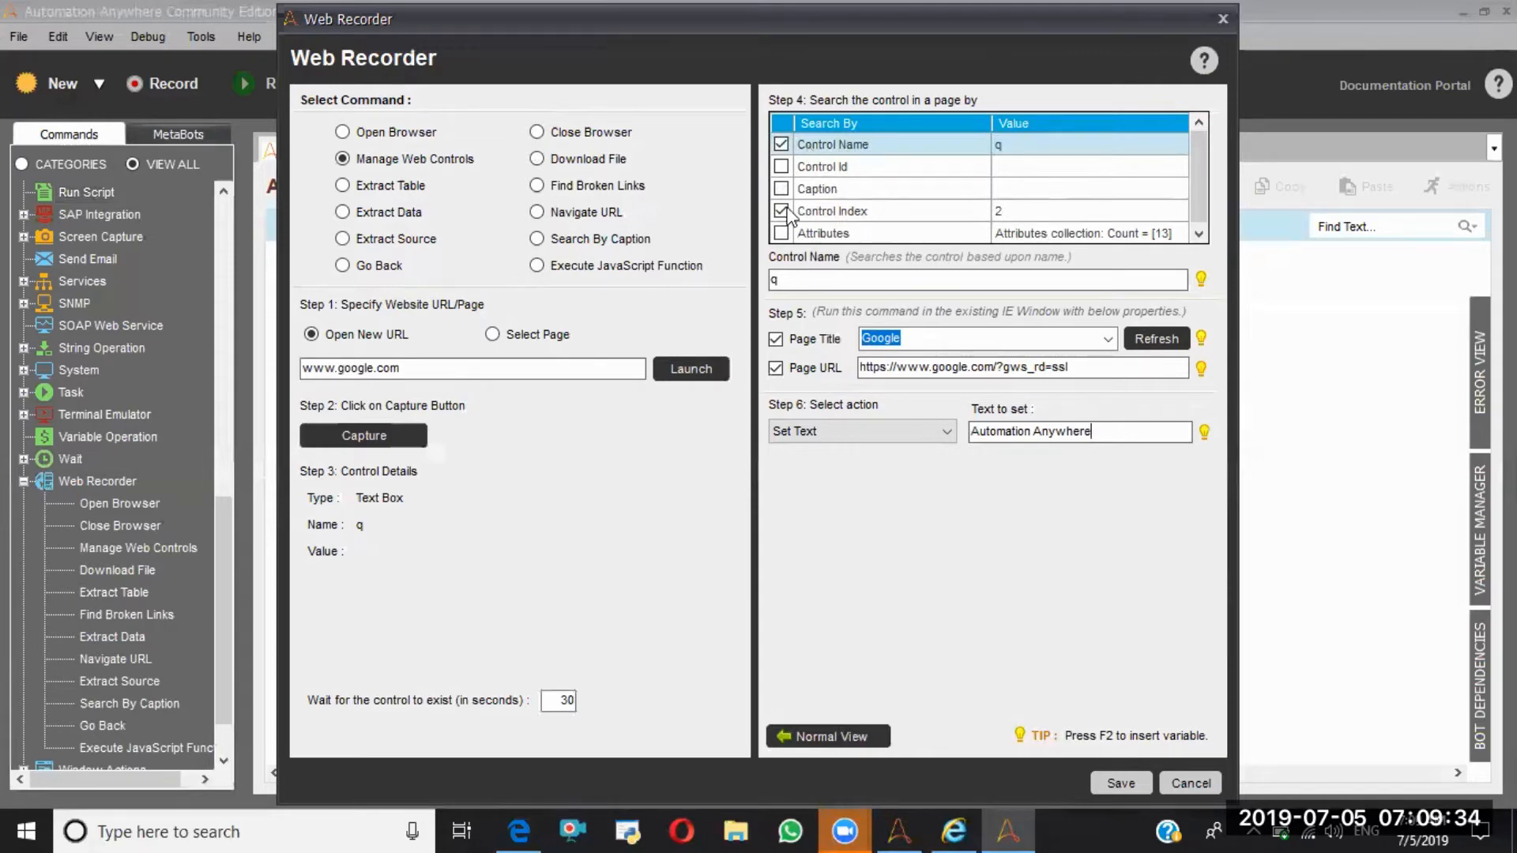
click(1199, 235)
click(1199, 122)
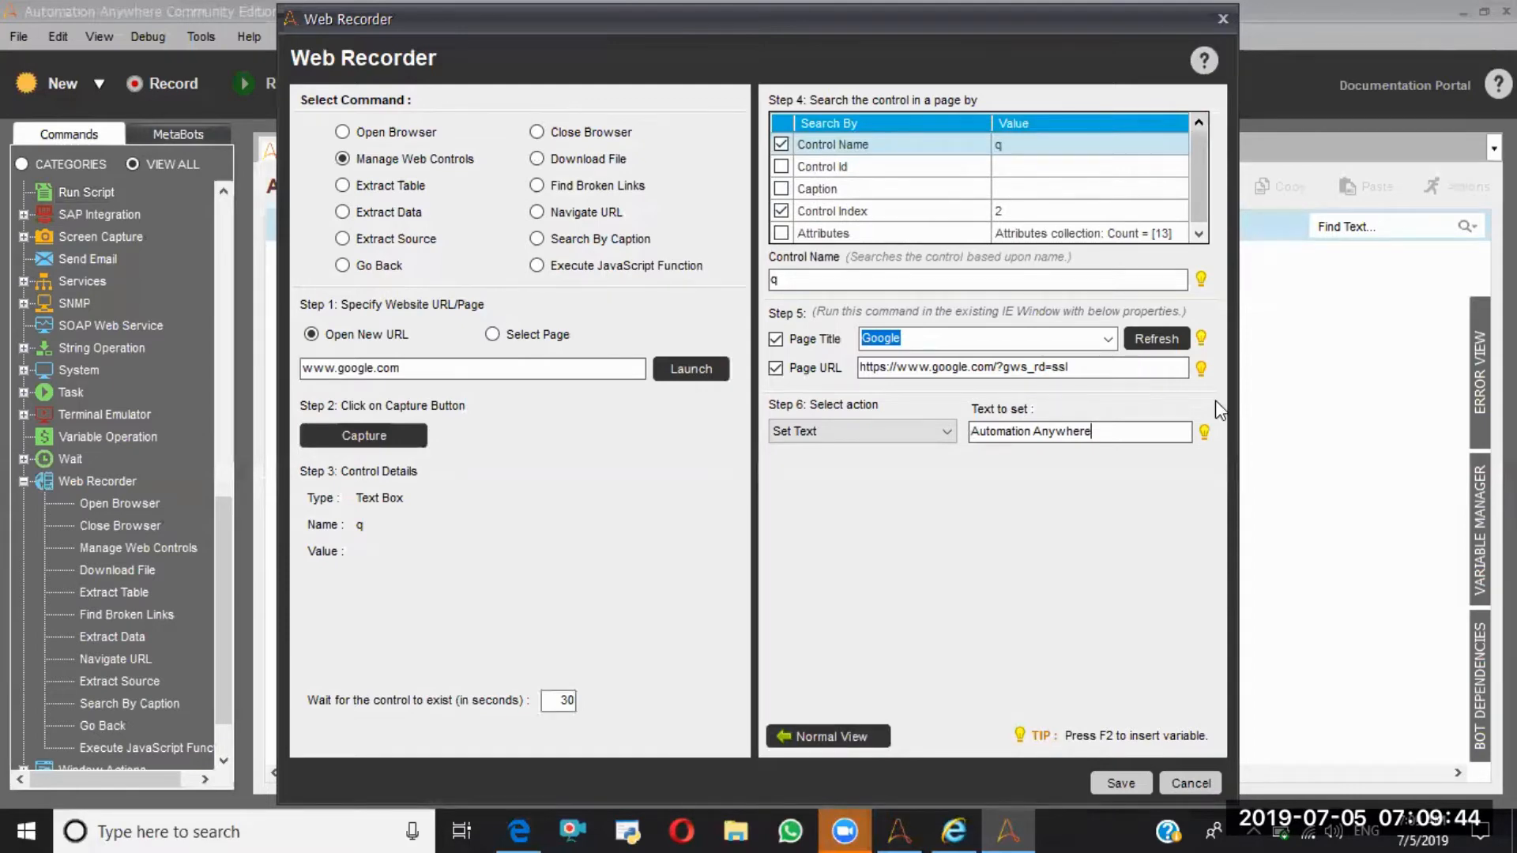
click(1122, 784)
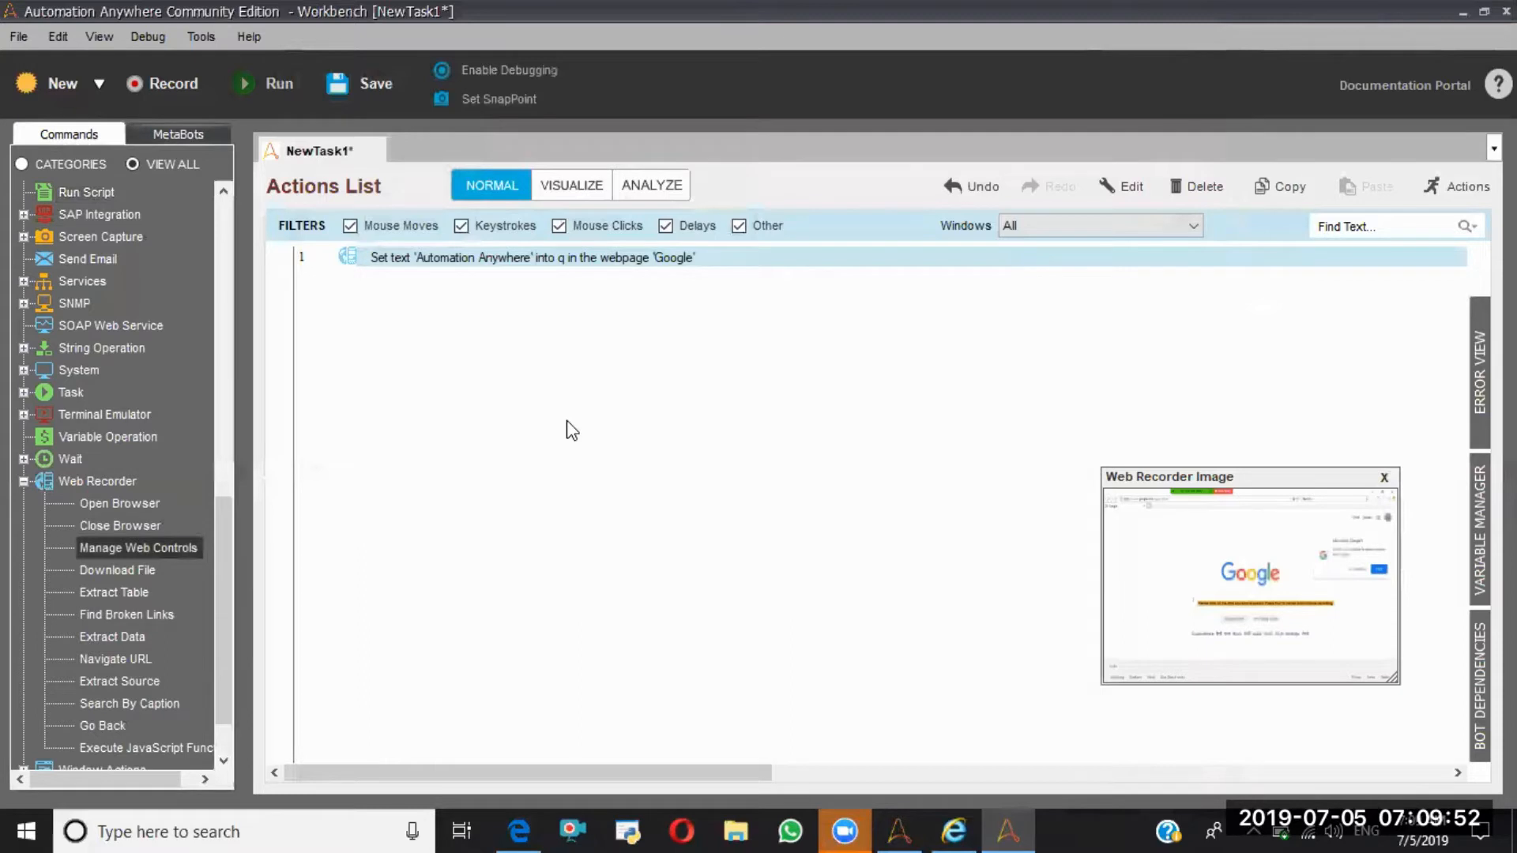
- Start another Manage Web Controls command and select the already open Google page as its target
double_click(126, 544)
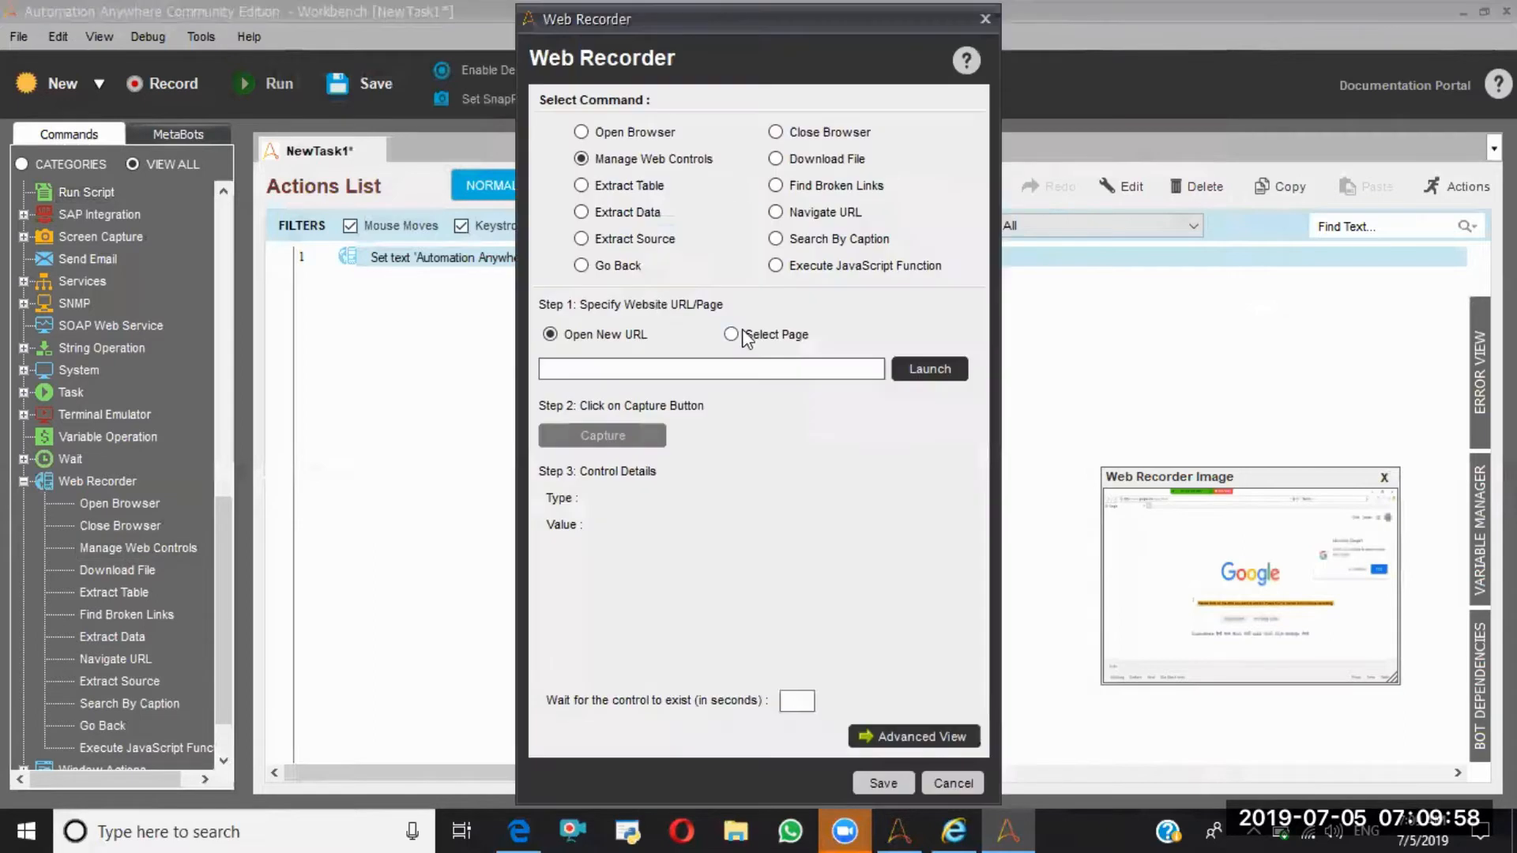
click(745, 337)
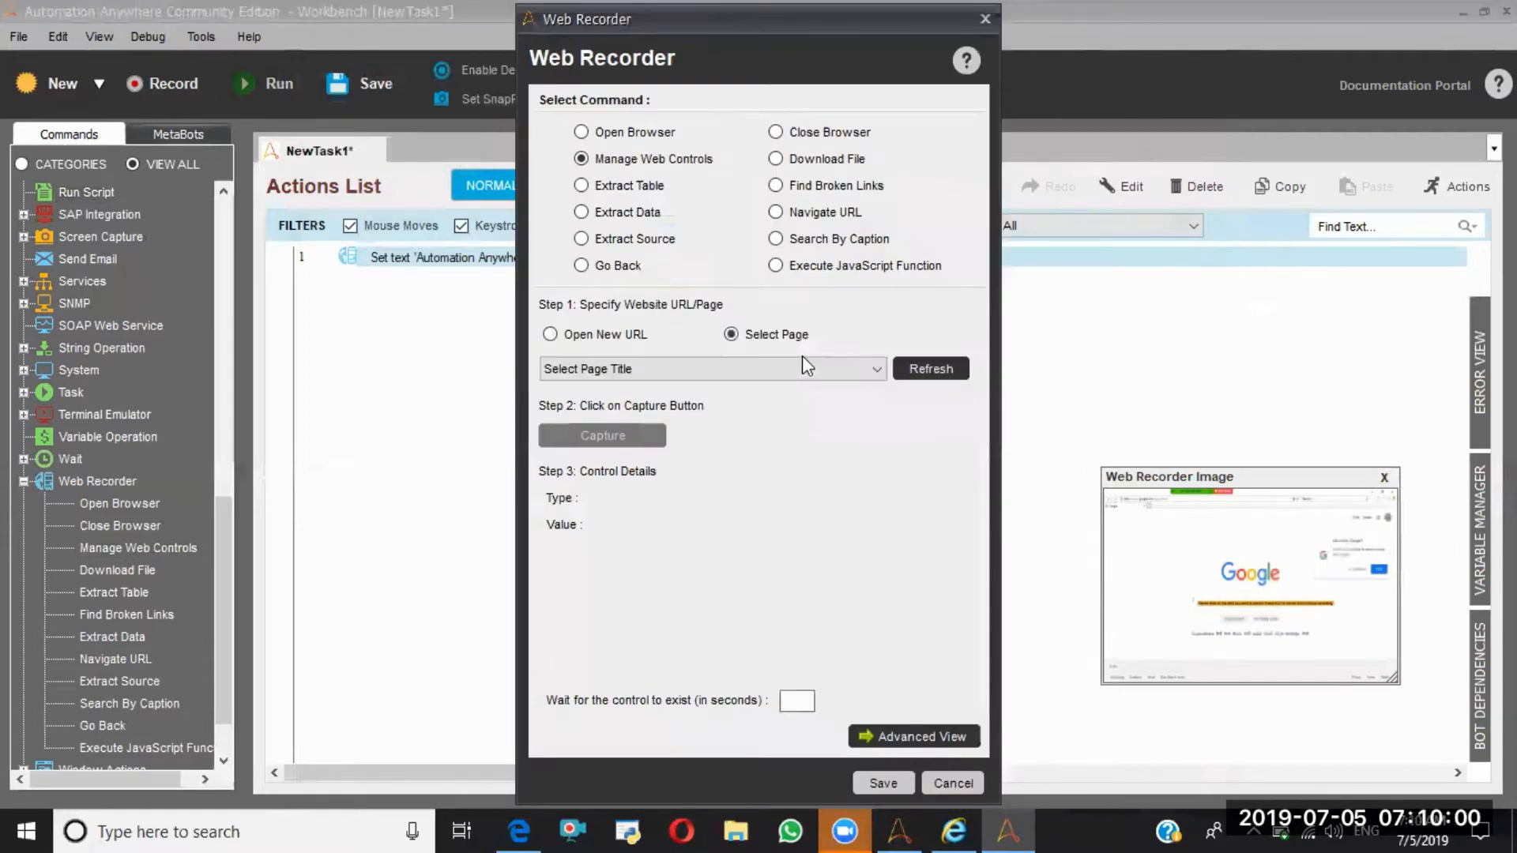
click(853, 372)
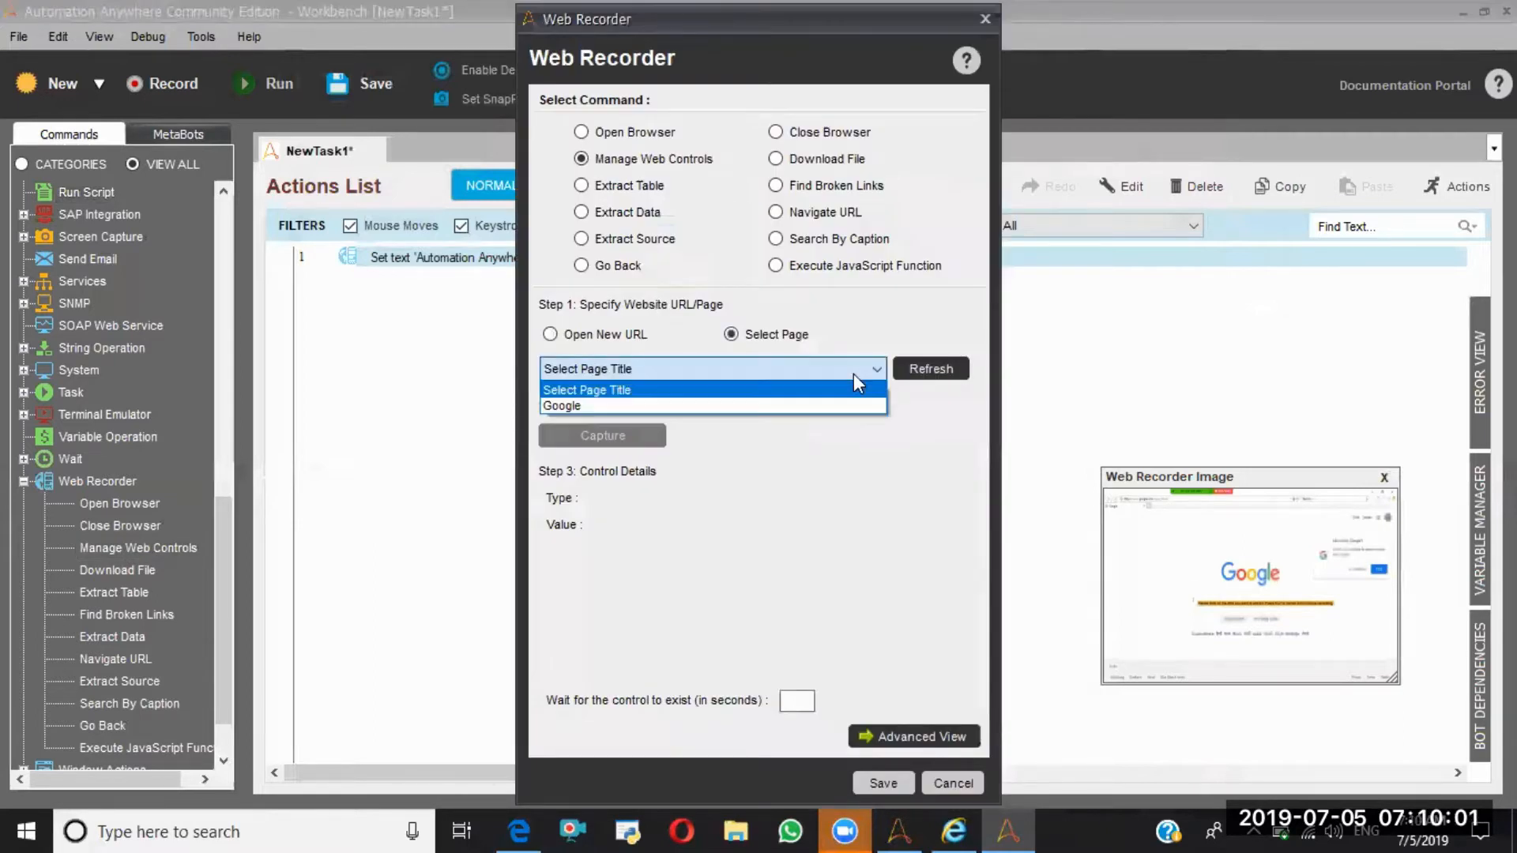
click(660, 406)
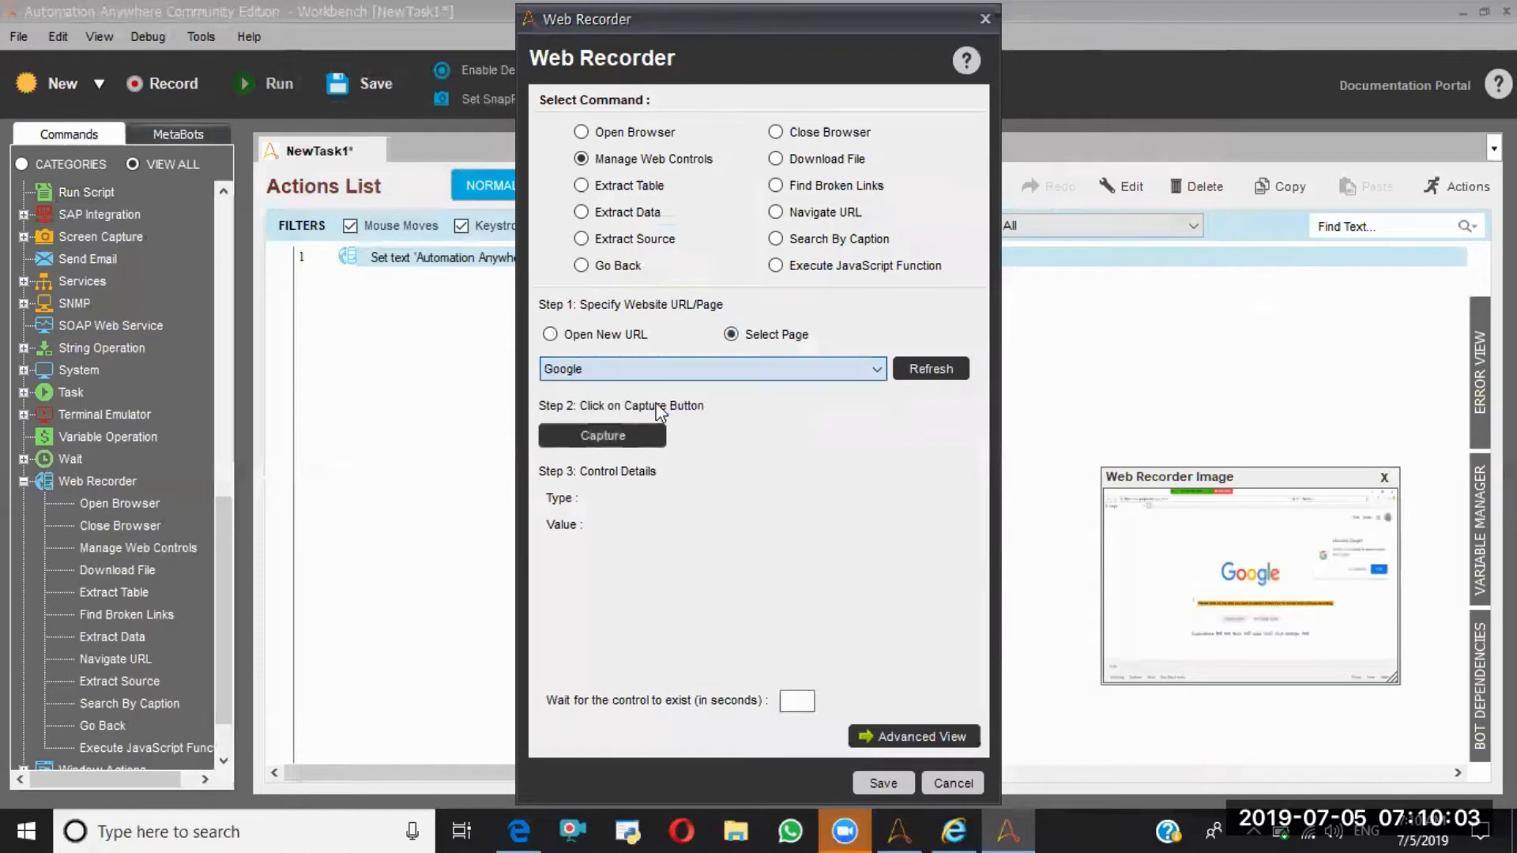
- Capture the search text box on the Google page again for this second command and return to the Web Recorder dialog
click(604, 434)
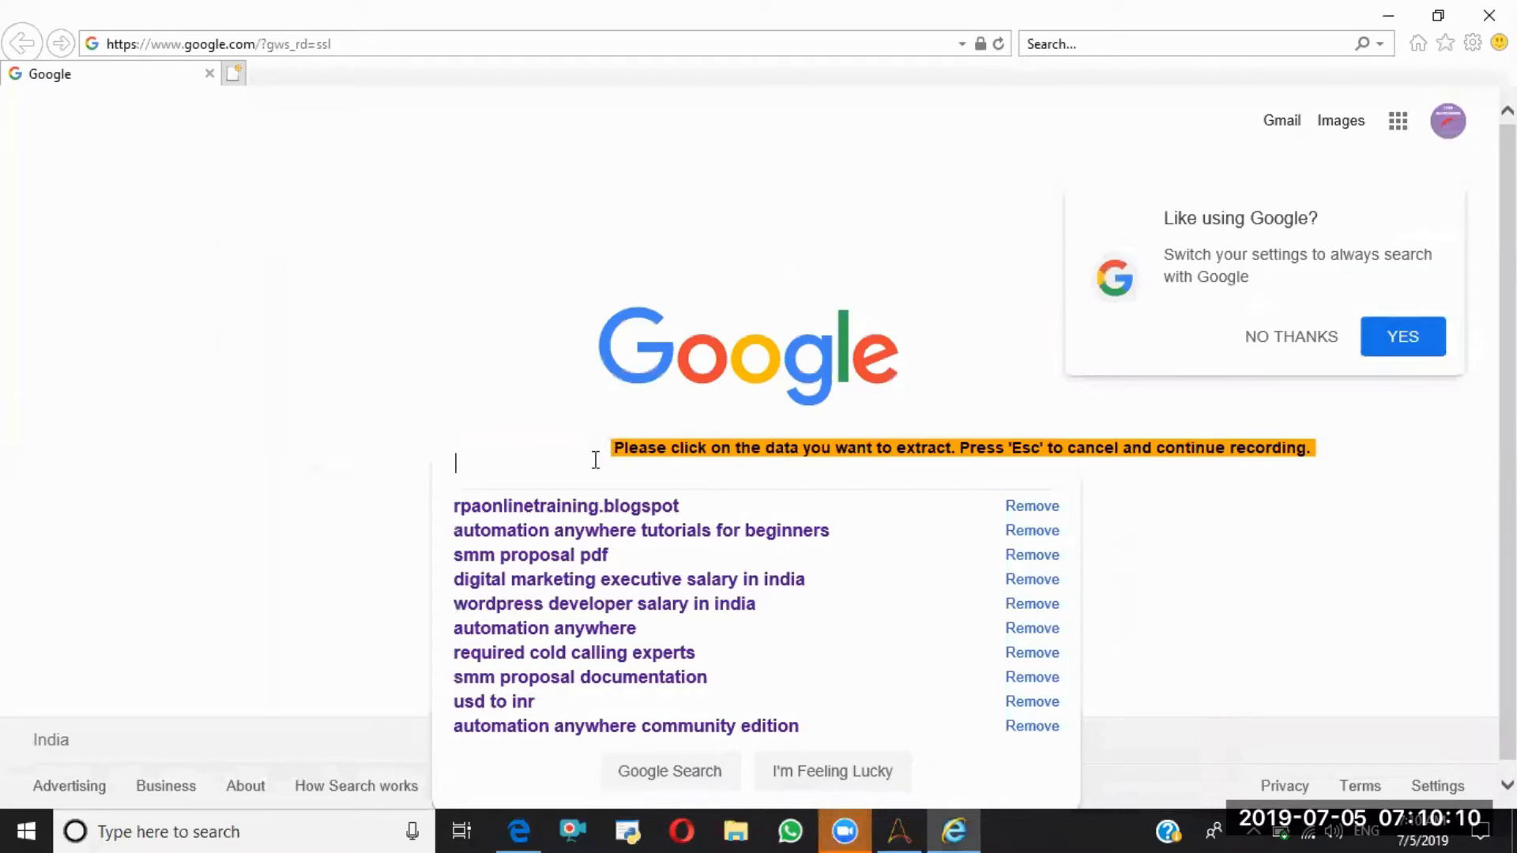
click(594, 458)
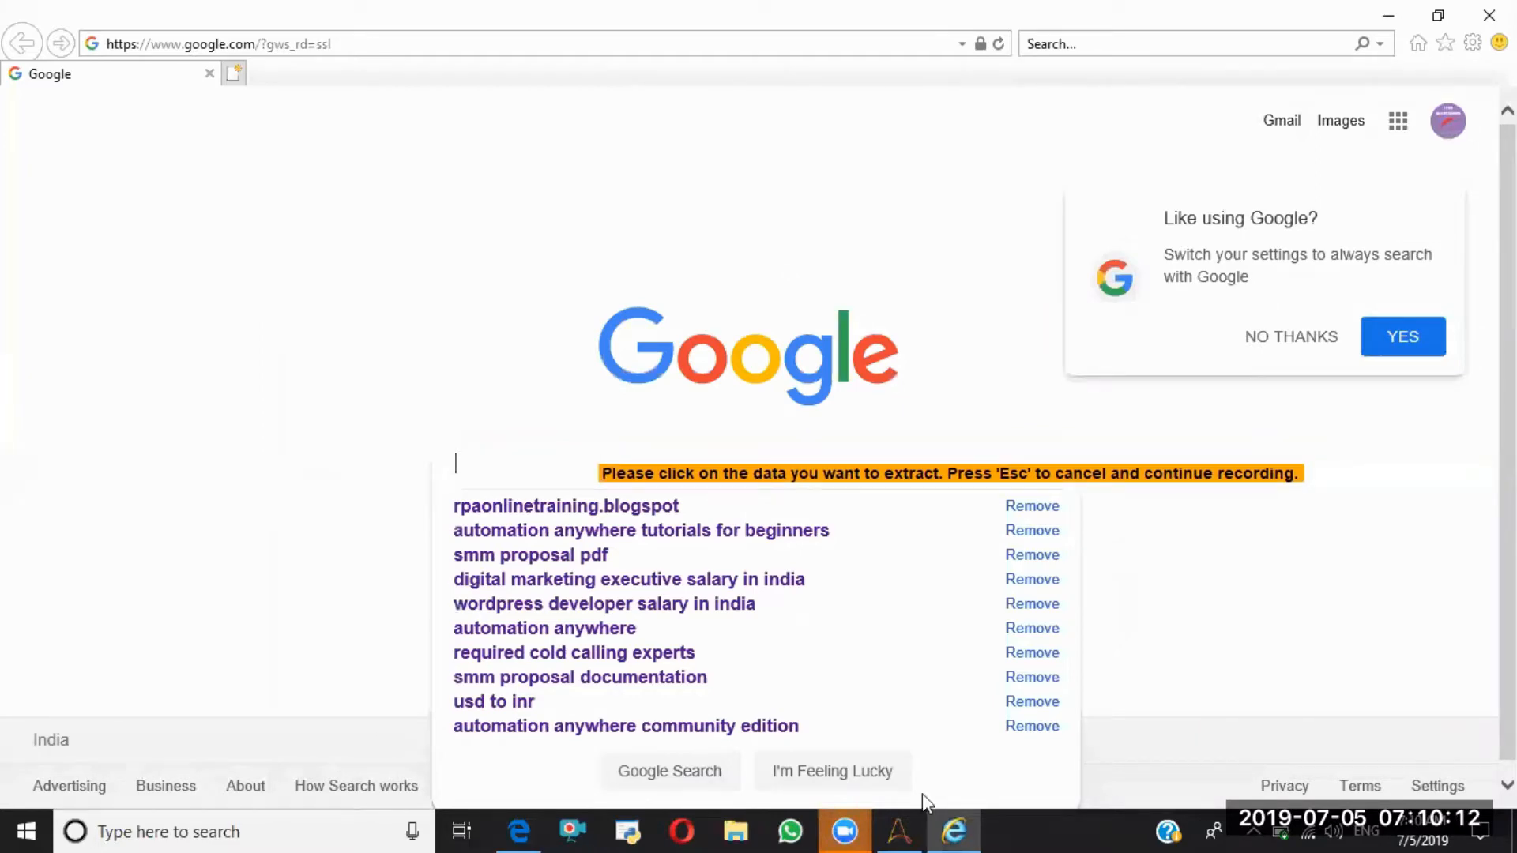
click(1002, 813)
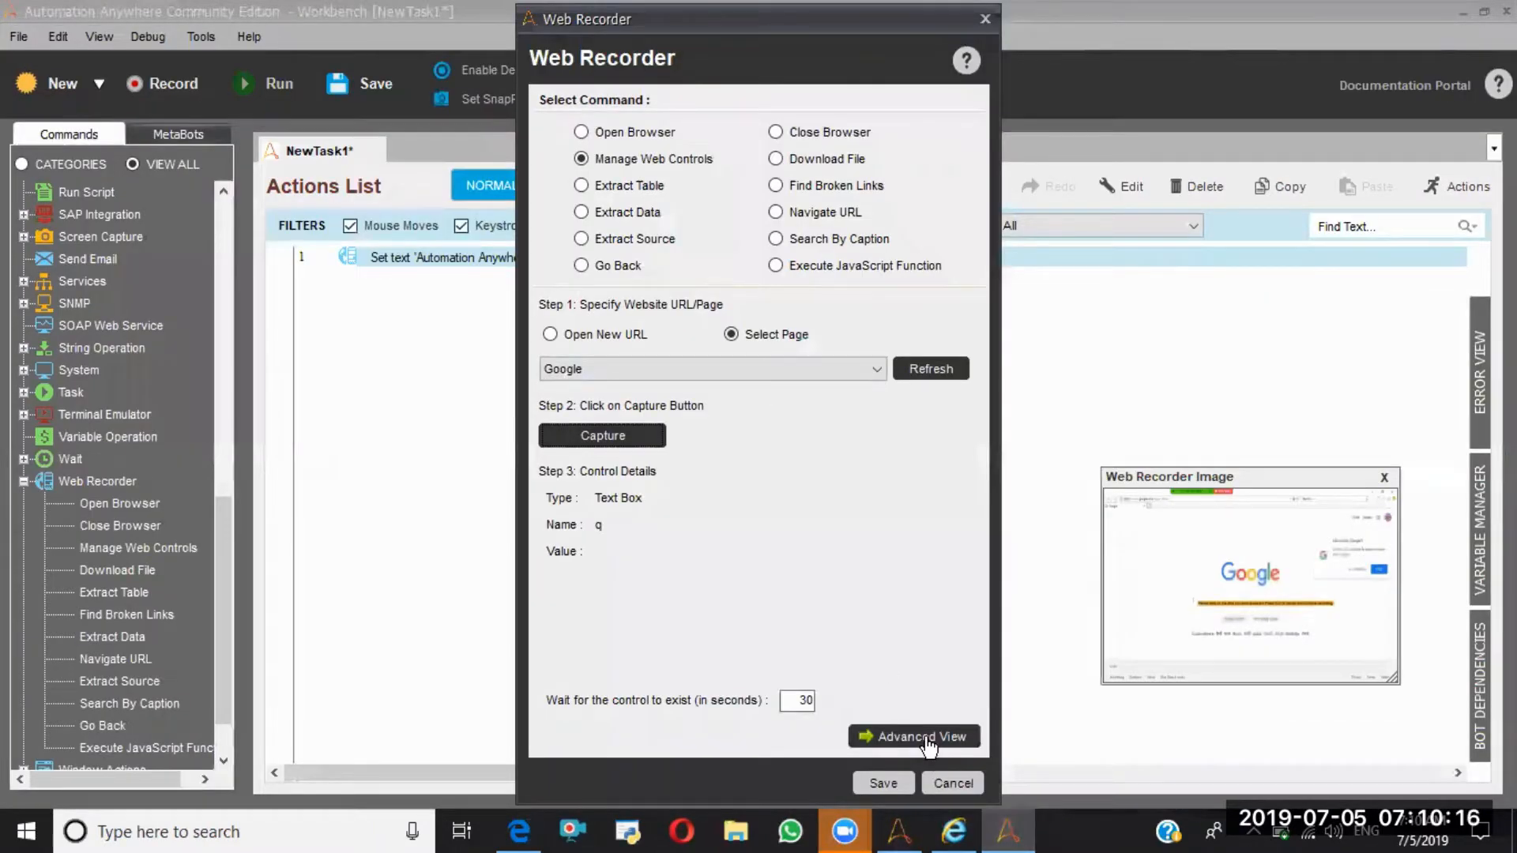
- In the advanced view, choose Append Text as the action with the text "tutorials" and save the command to the task
click(924, 736)
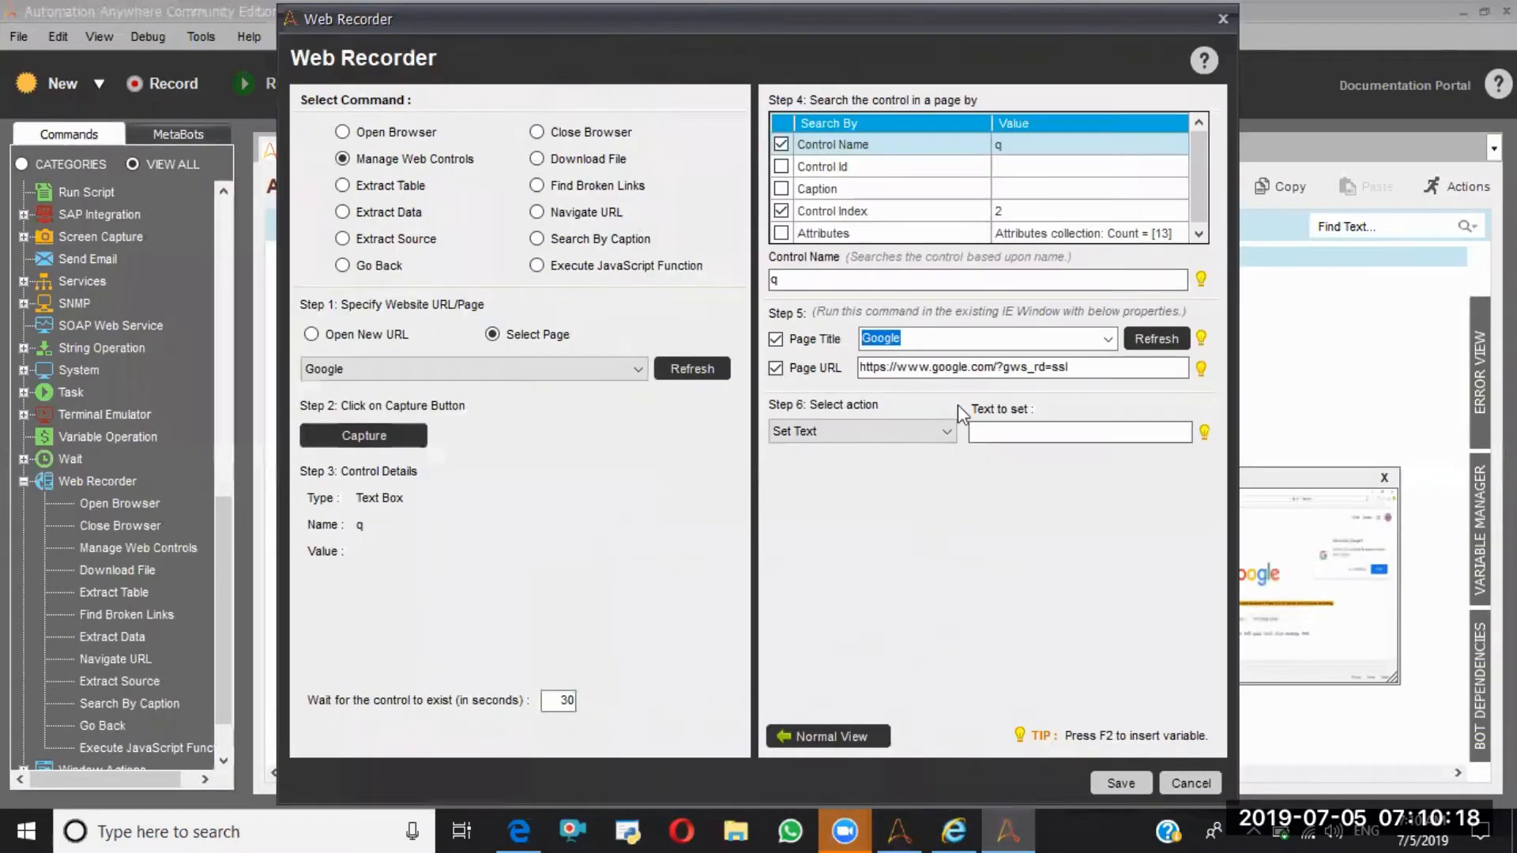
click(948, 431)
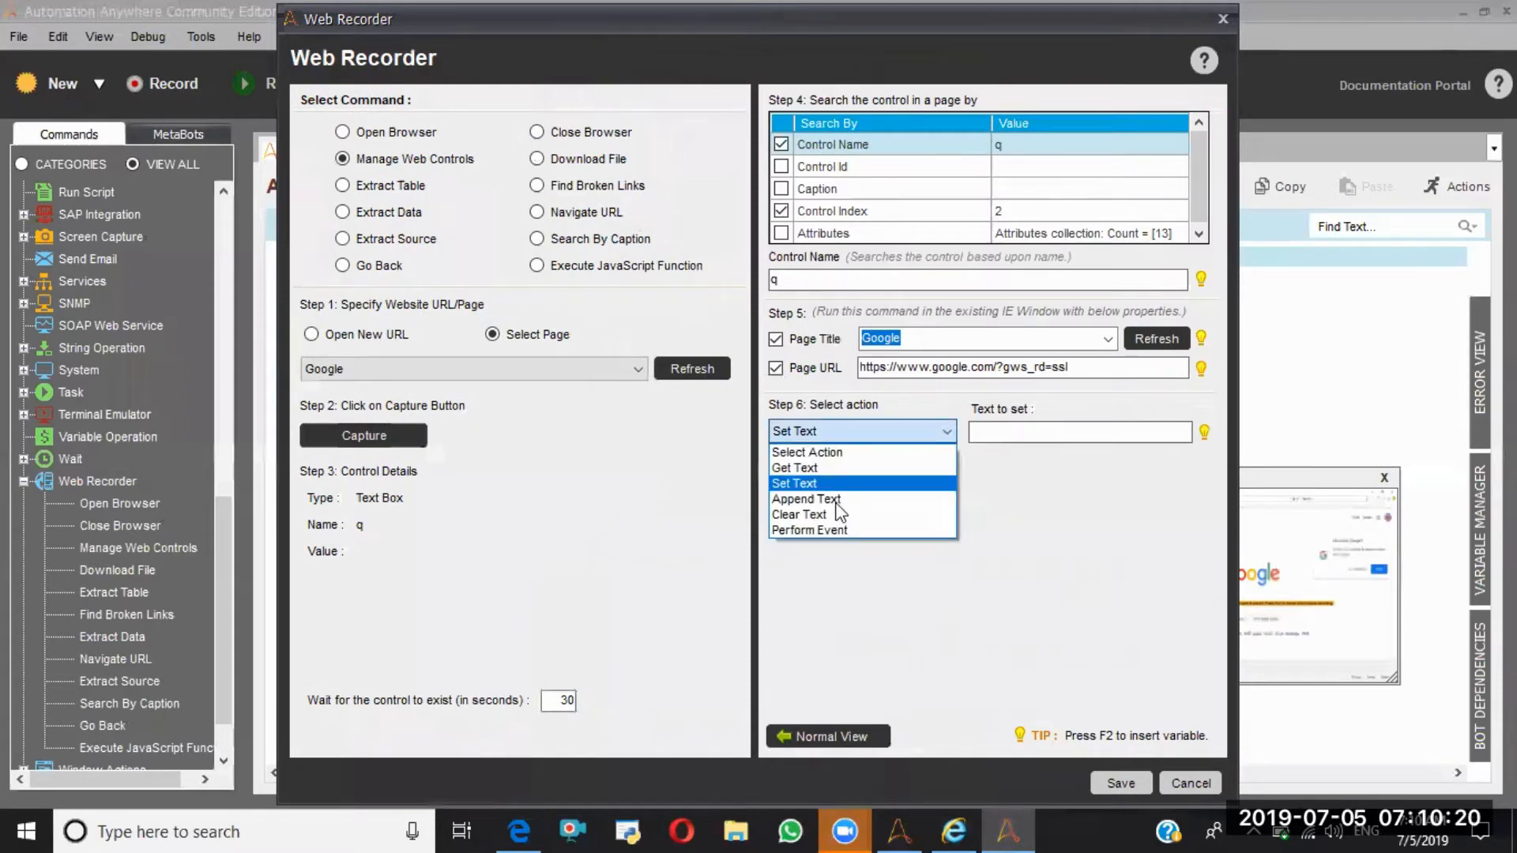
key(Return)
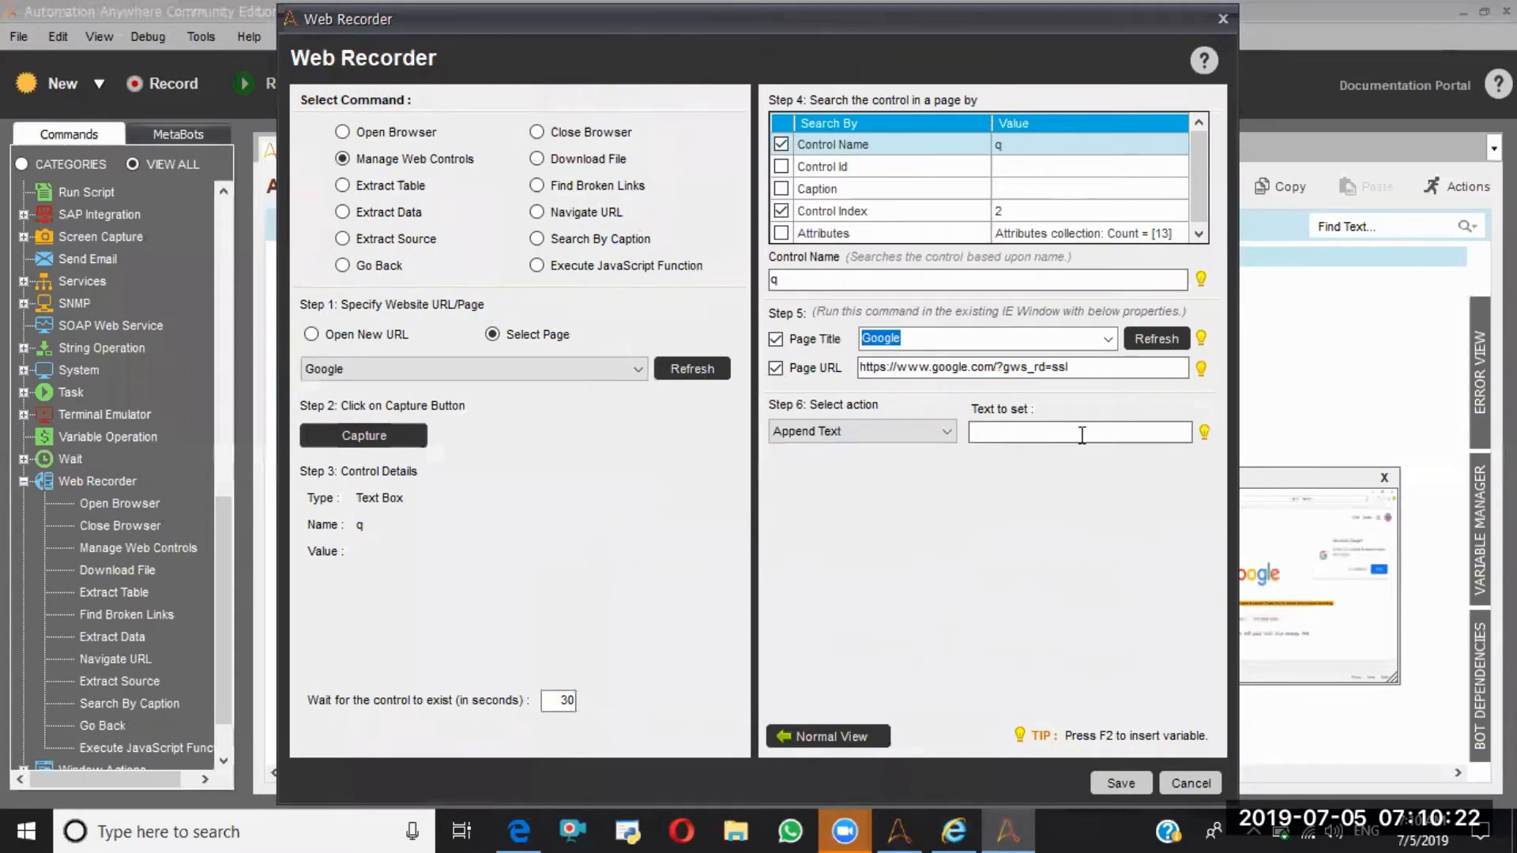
text(tutorials)
click(1134, 788)
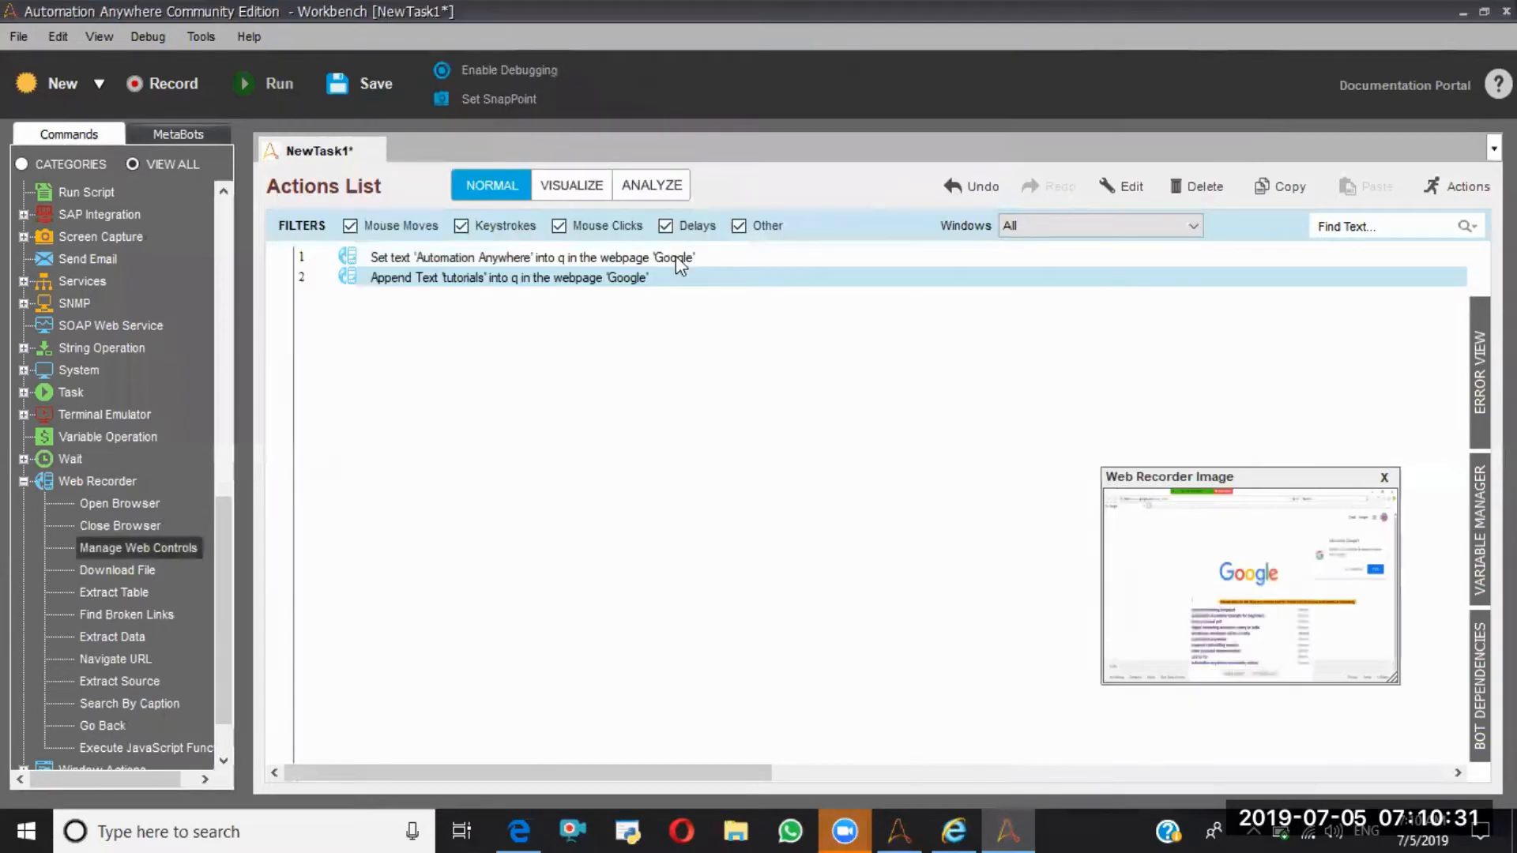
- Review the settings of the Set text command on line 1 and close it without changes
double_click(676, 256)
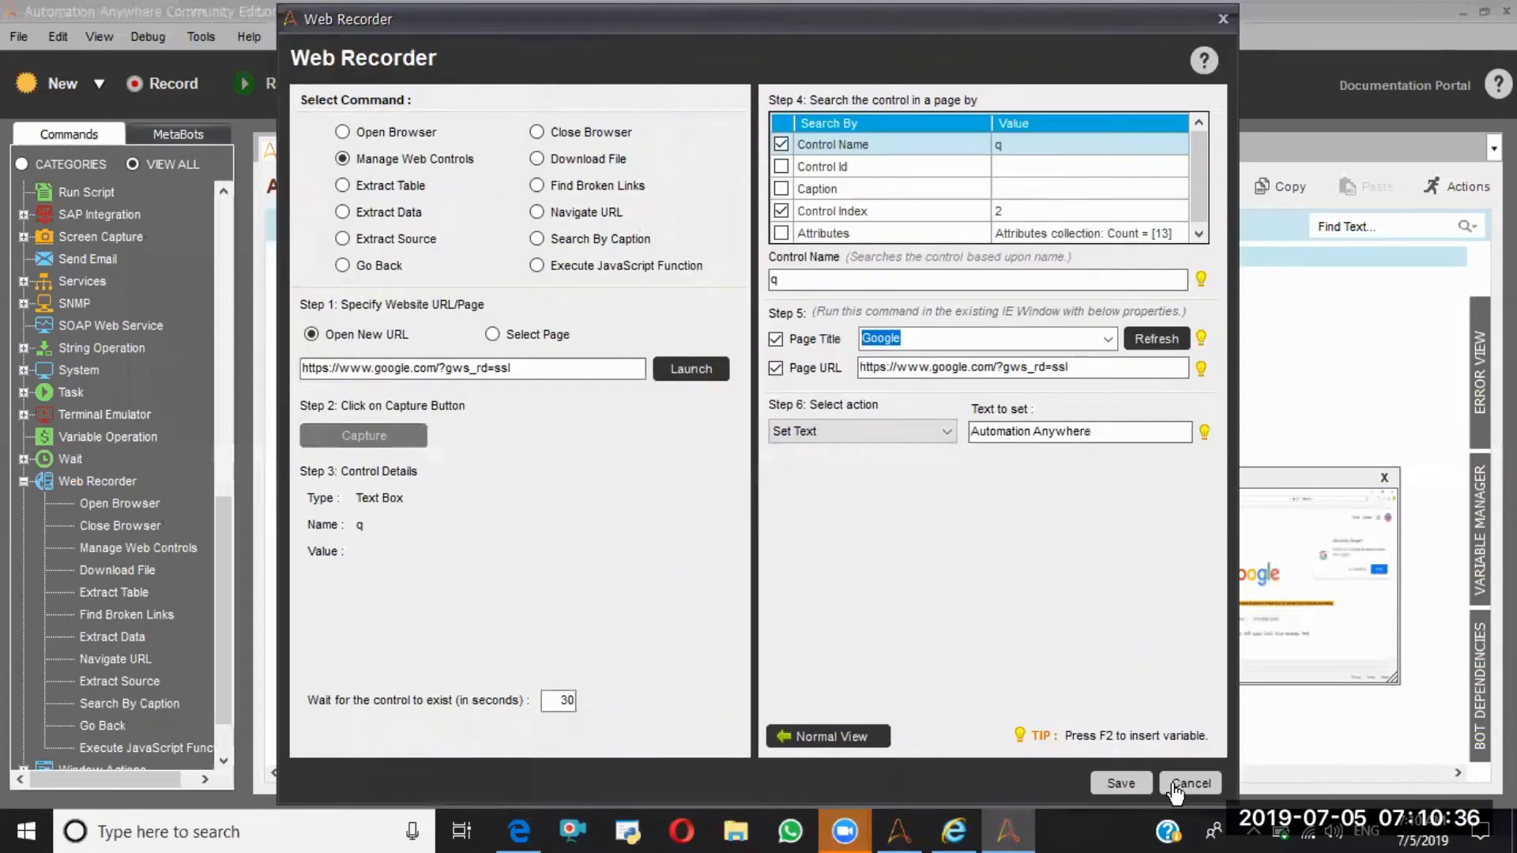
click(1189, 783)
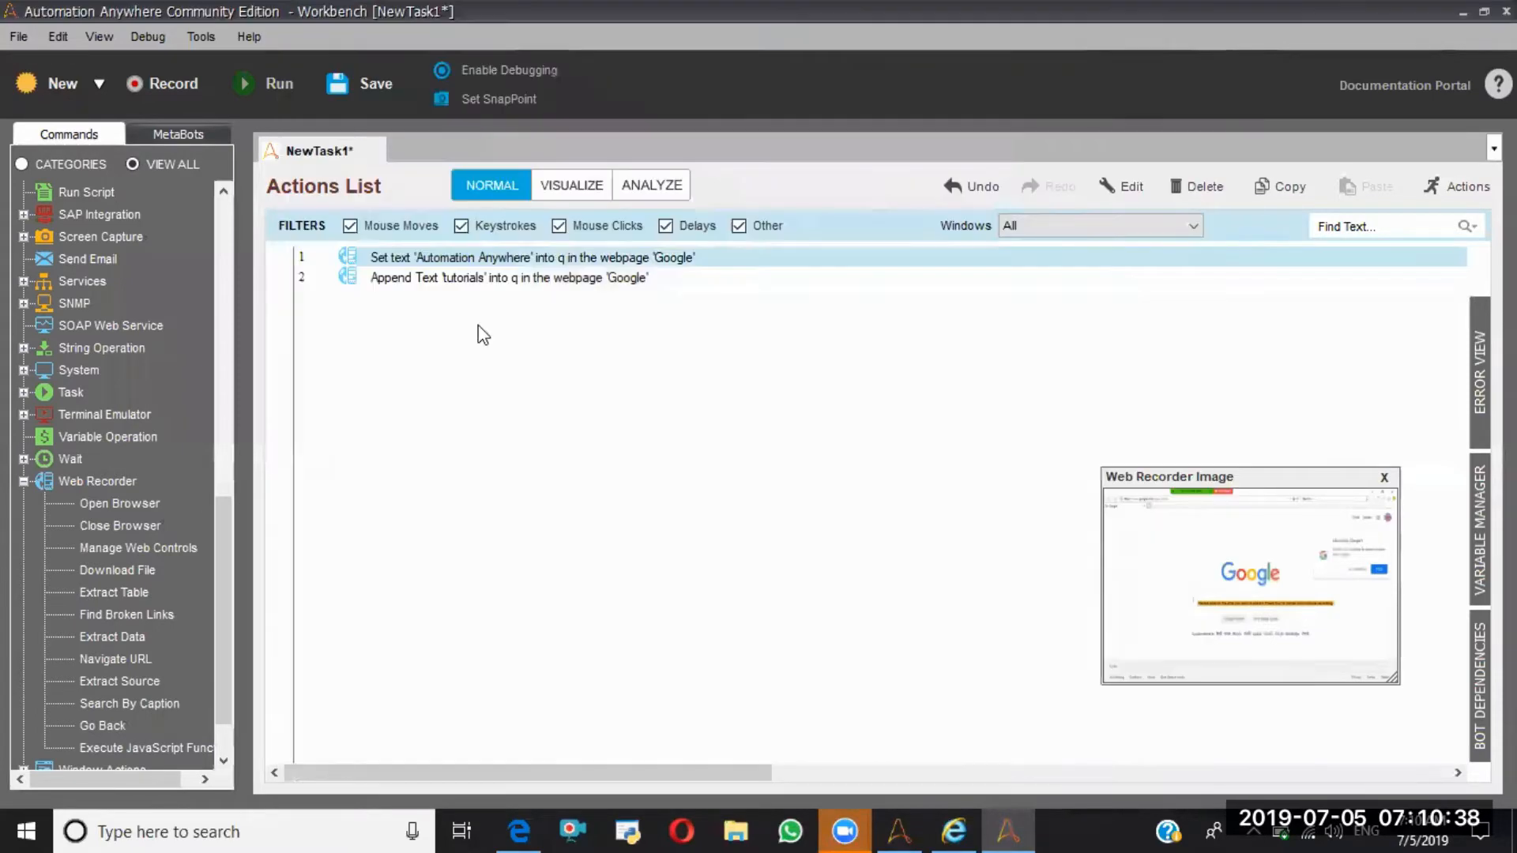
- Start another Manage Web Controls command after the Append Text line and select the open Google page as its target
click(503, 281)
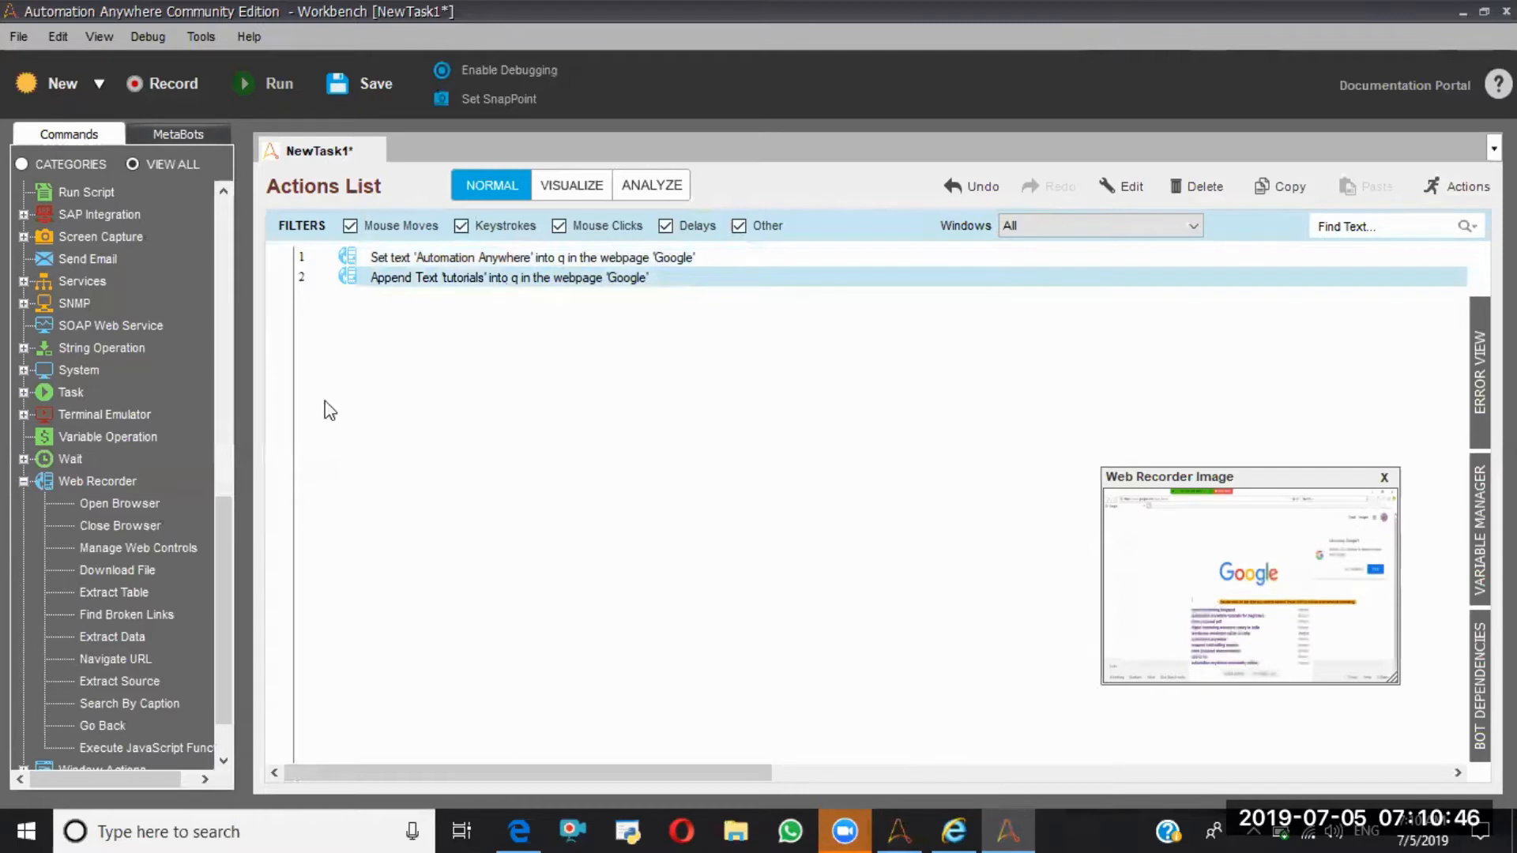
double_click(152, 546)
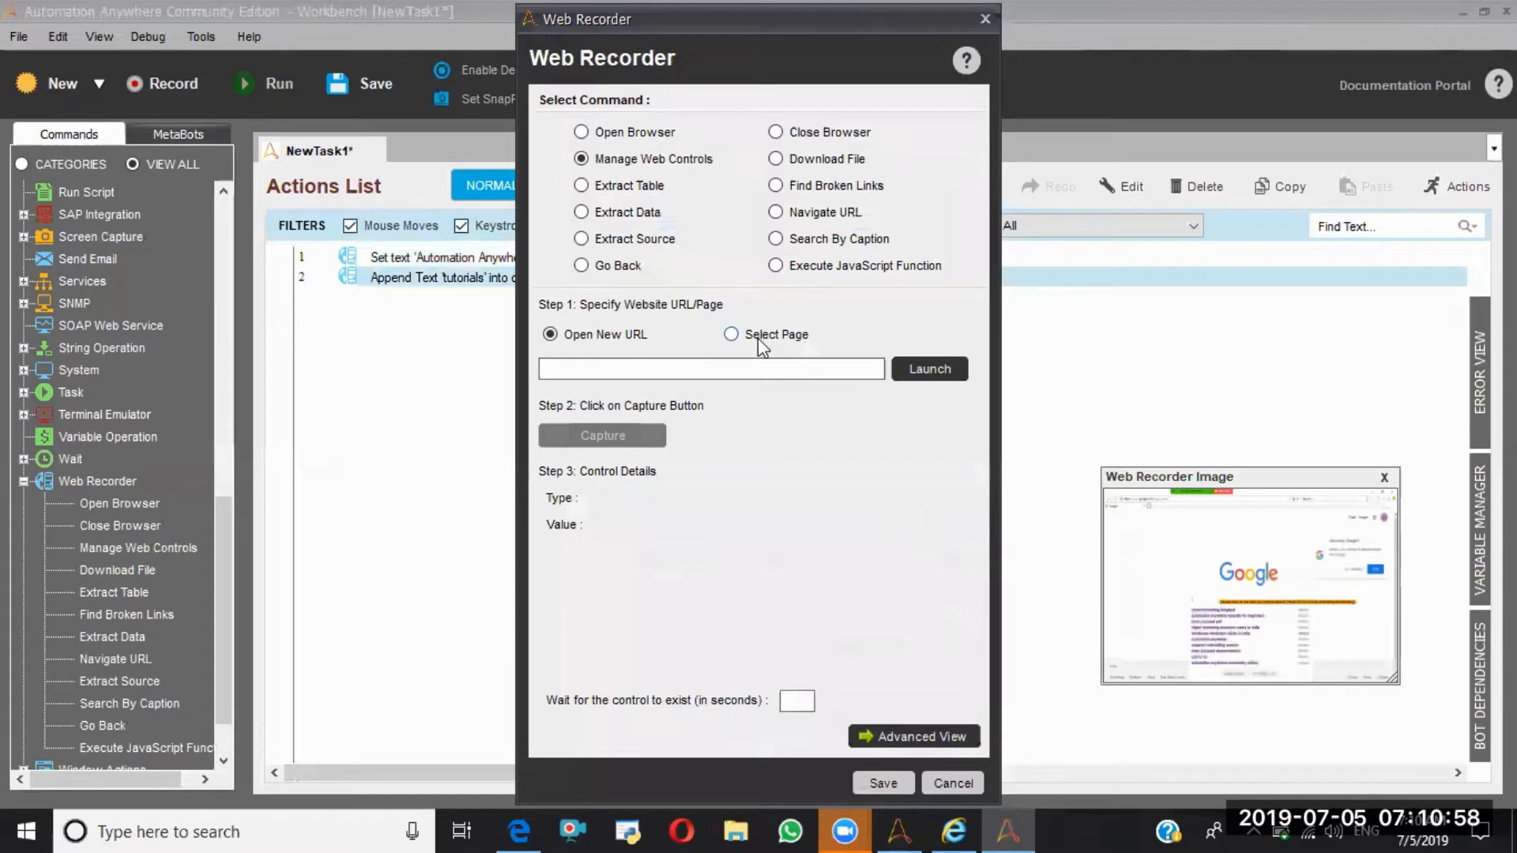
click(757, 338)
click(775, 368)
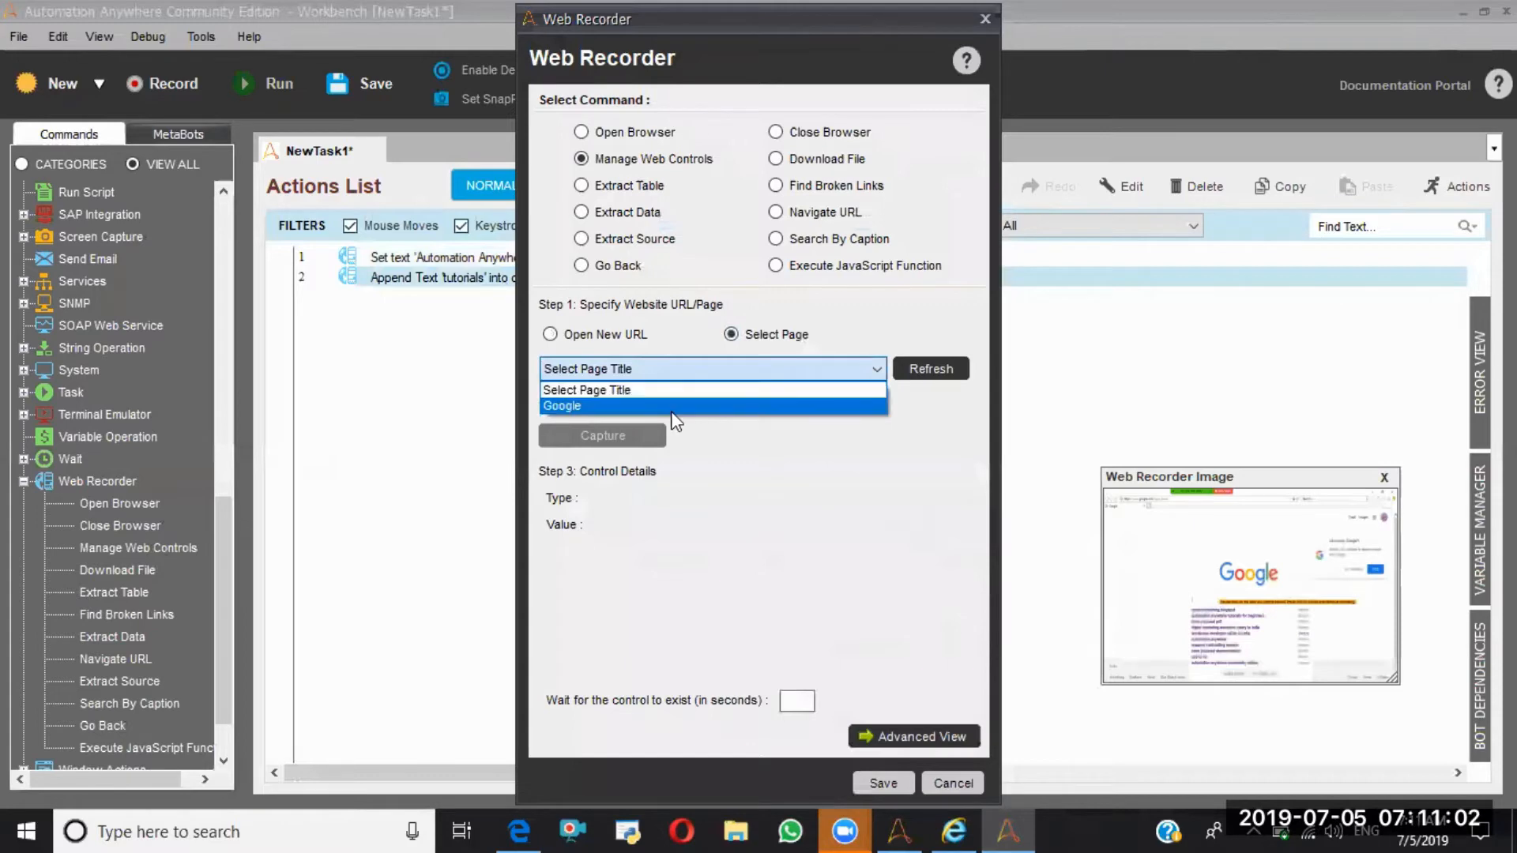
click(782, 376)
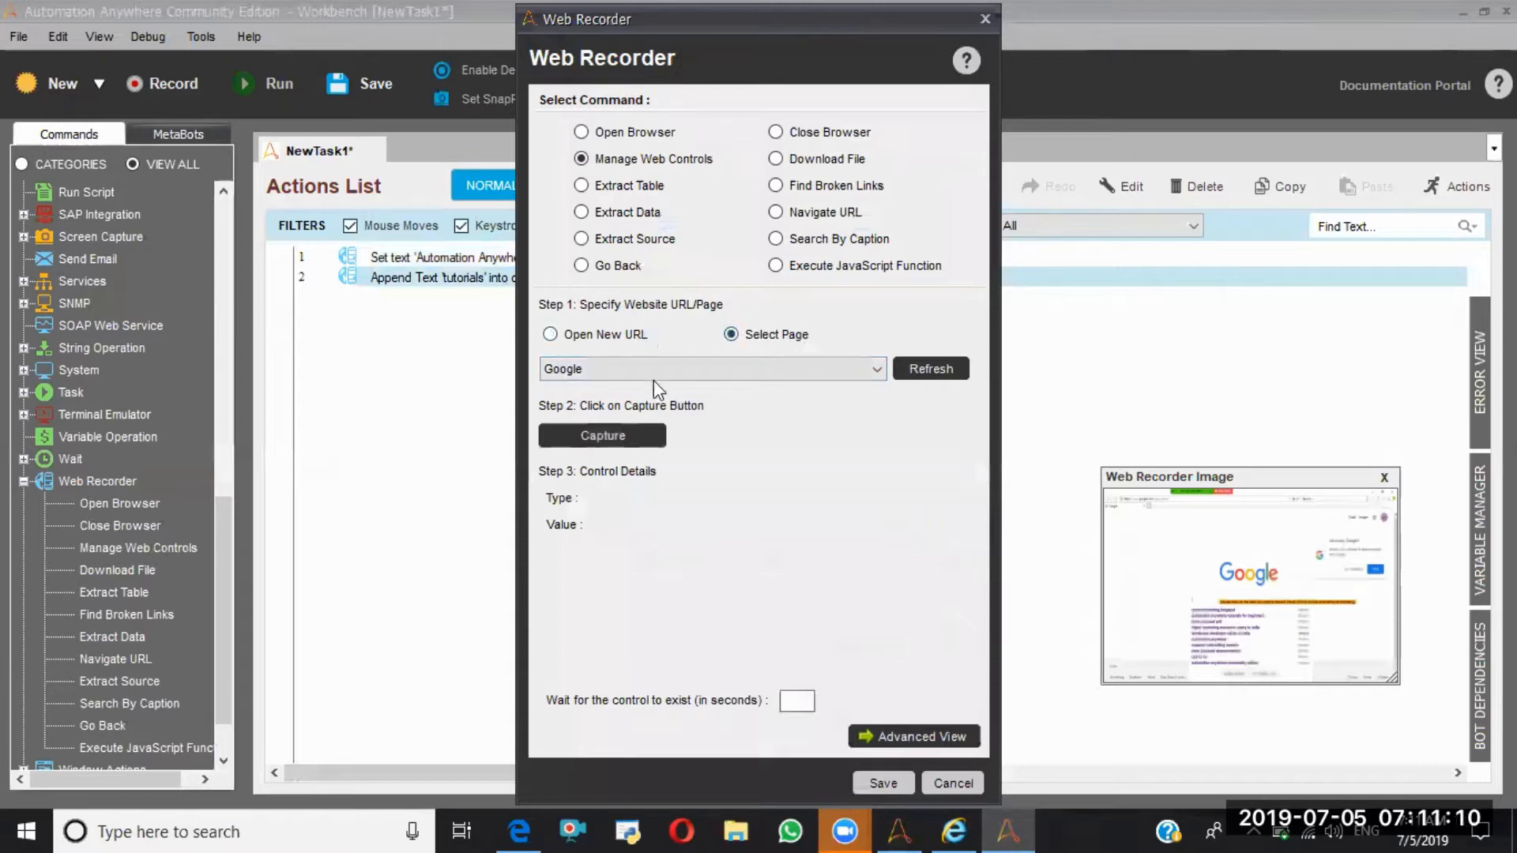
- Compare the Open New URL and Select Page target options, then try opening the advanced view without a captured control
click(611, 338)
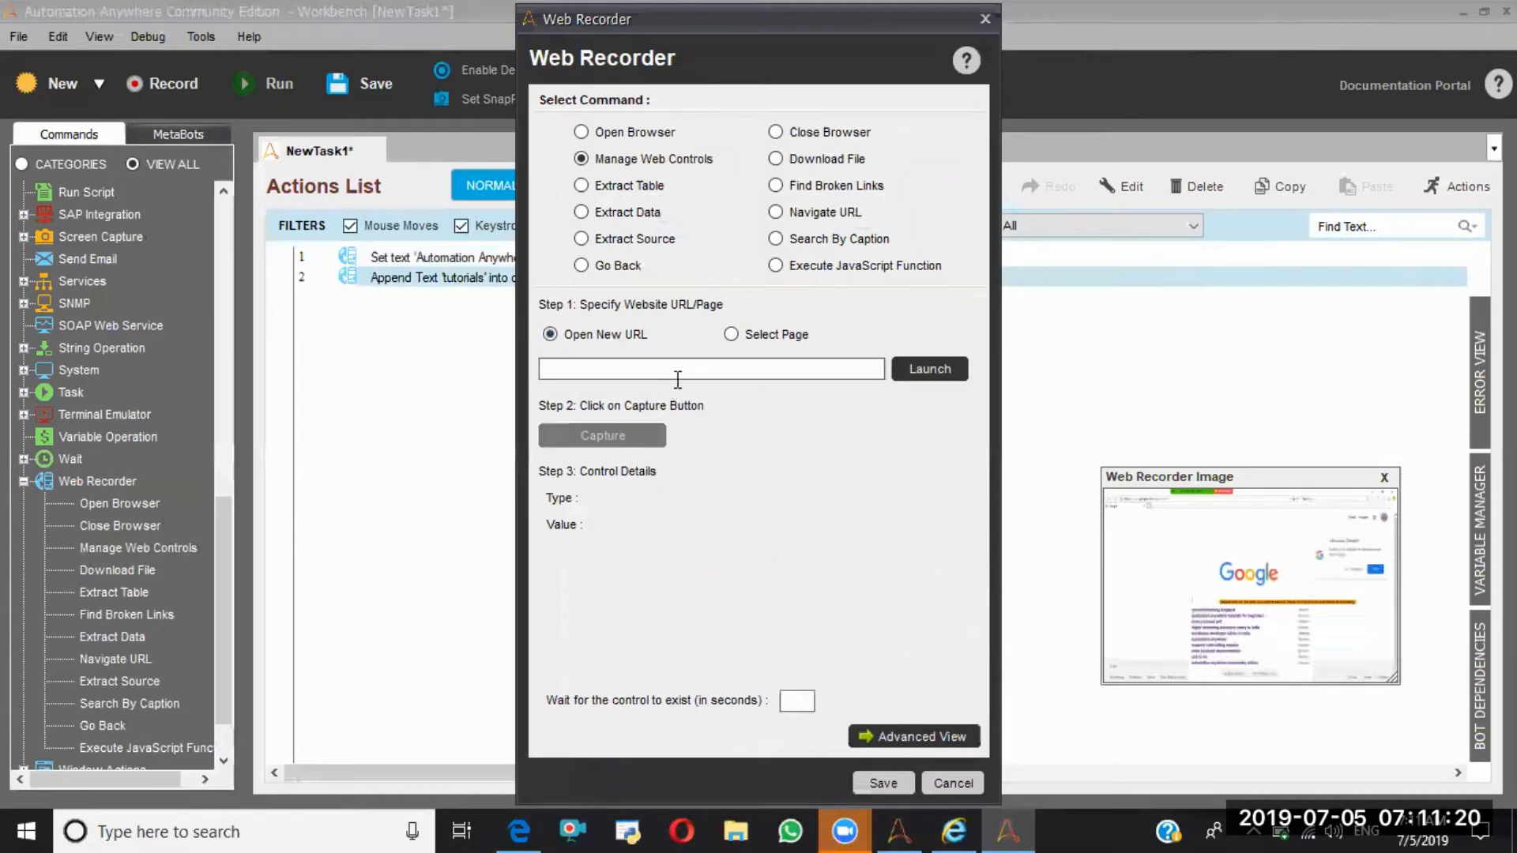
click(782, 338)
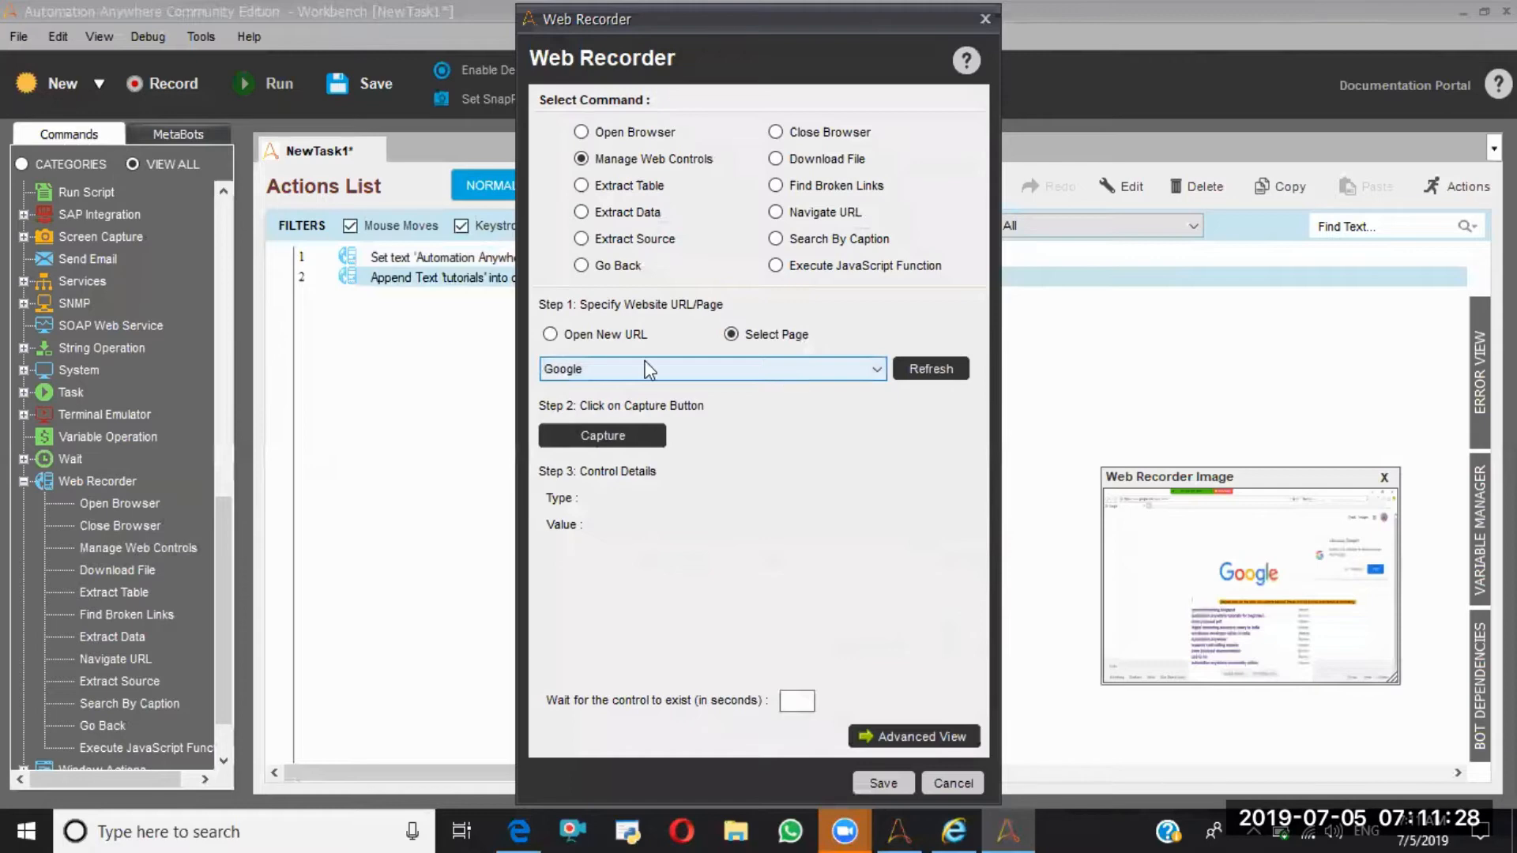
click(625, 338)
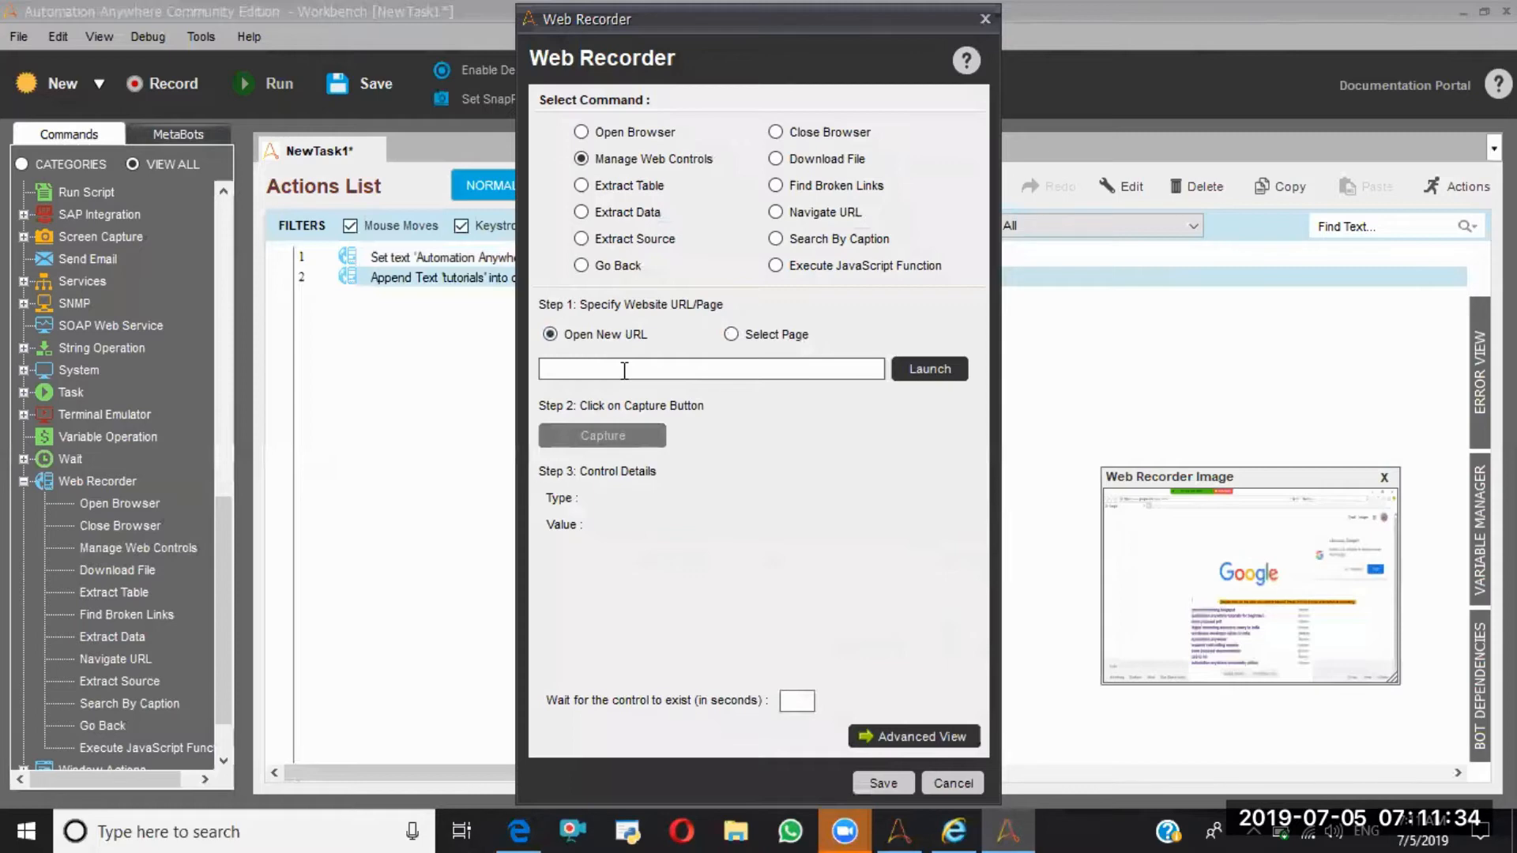
click(754, 336)
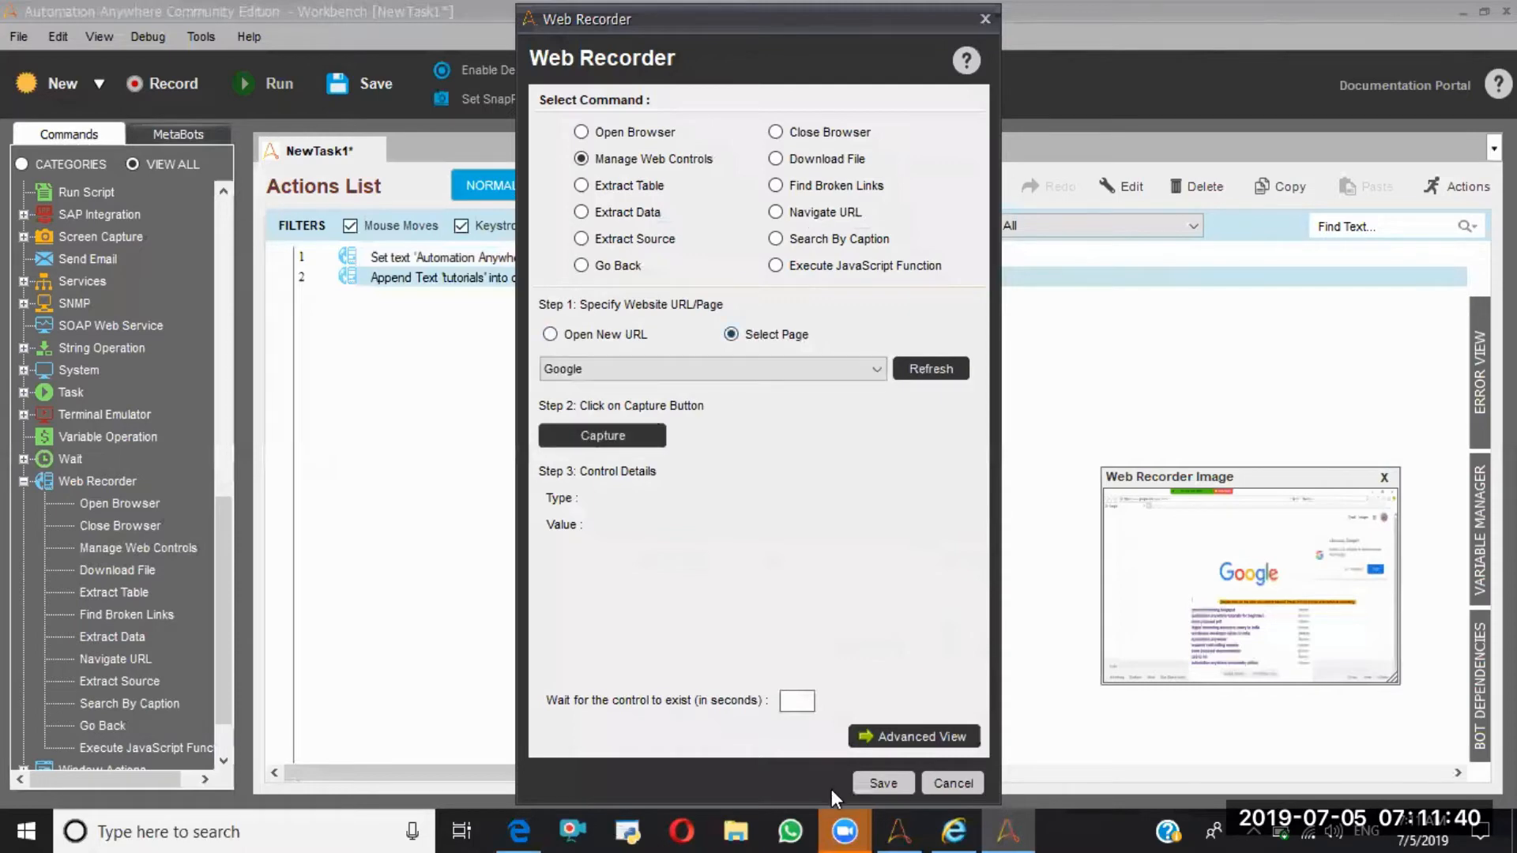
click(908, 739)
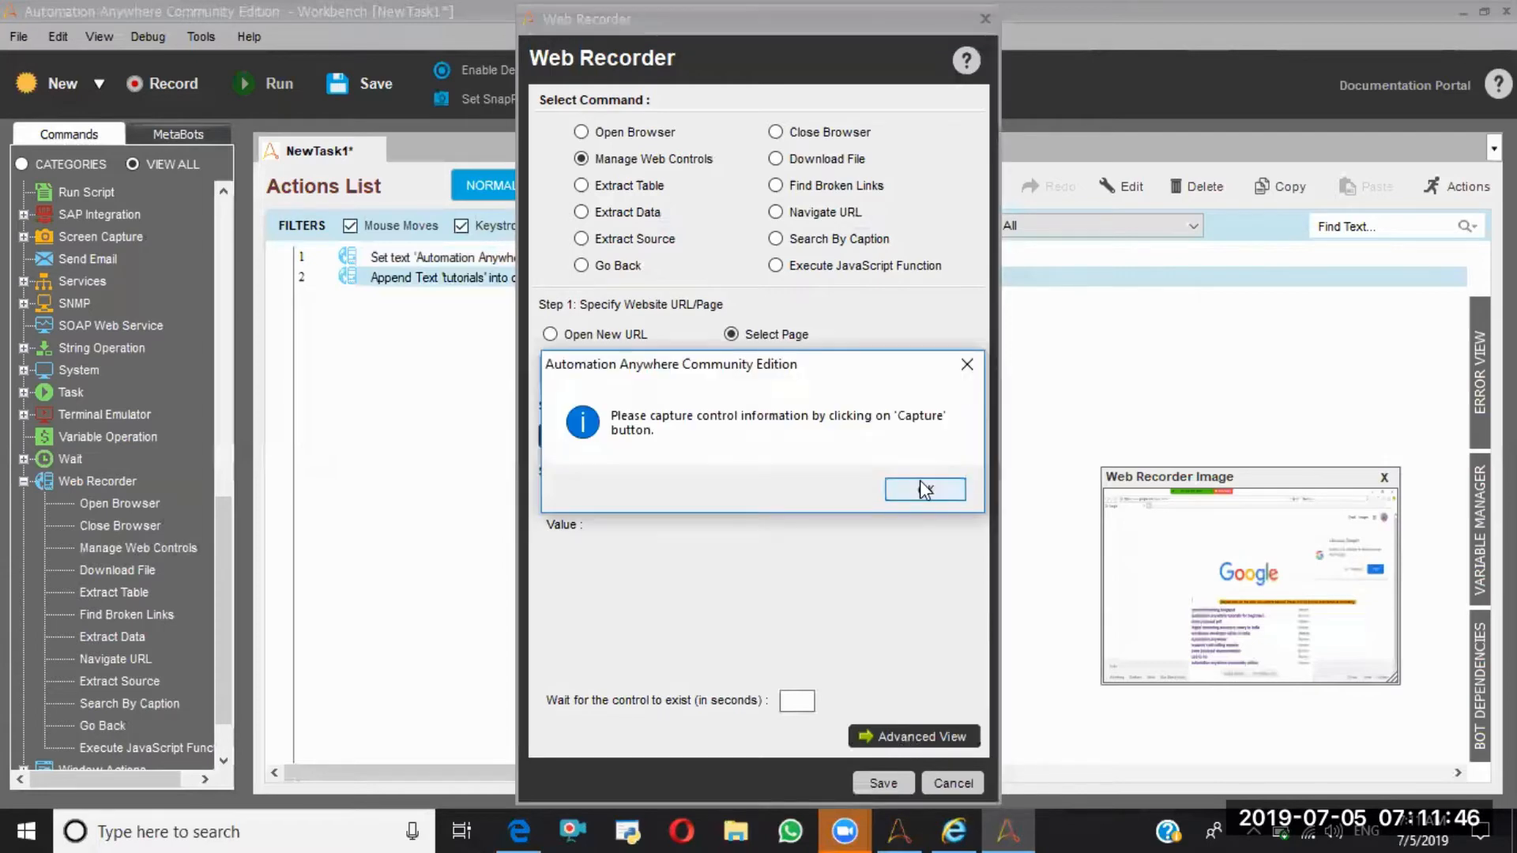
click(920, 490)
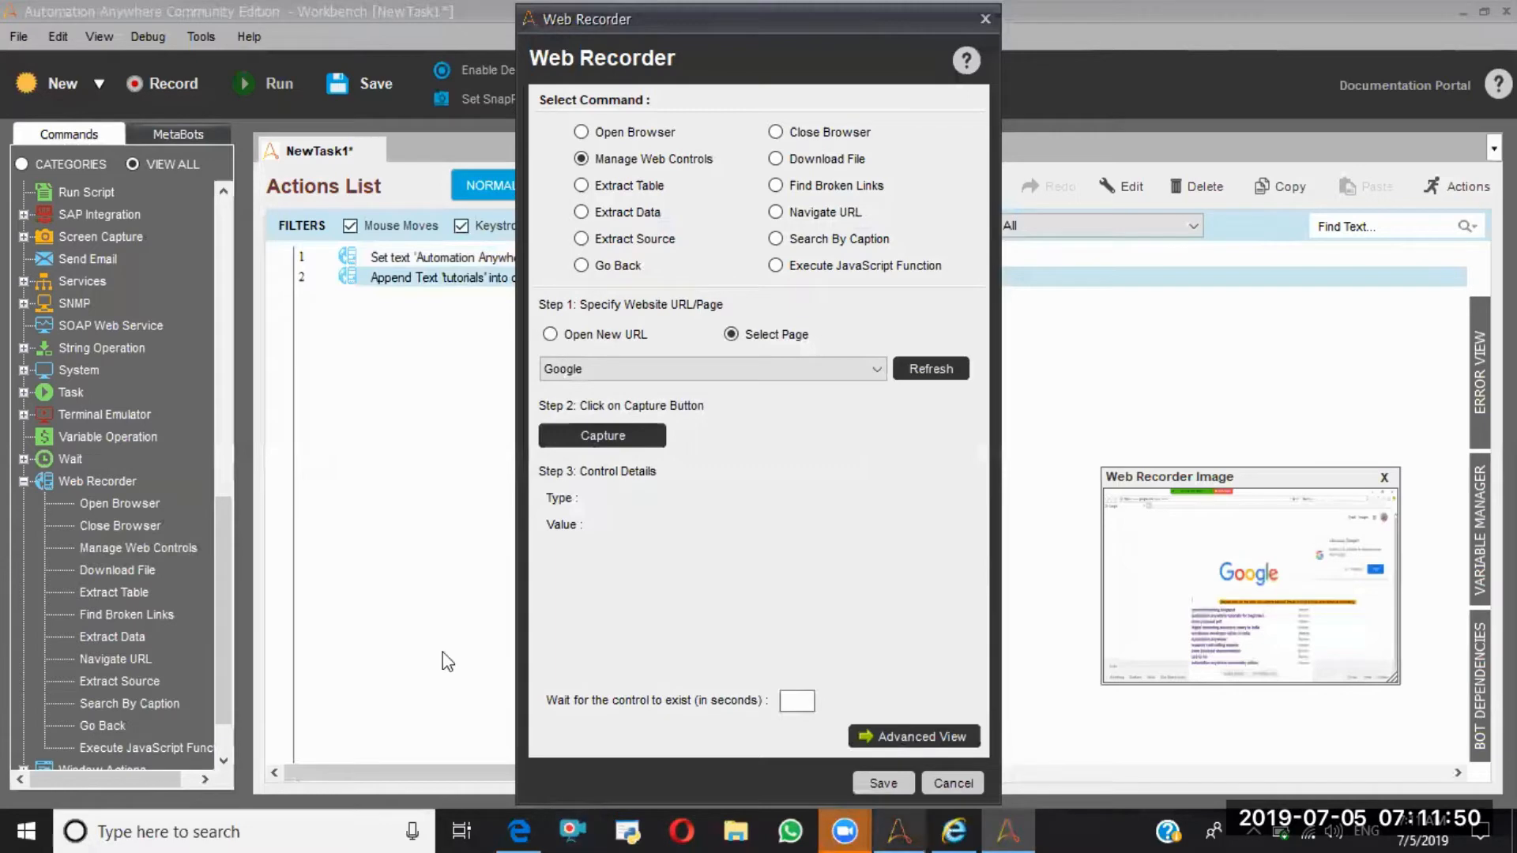
- Close the search suggestions on the Google page in the browser and try to capture a control from it
key(alt+Tab)
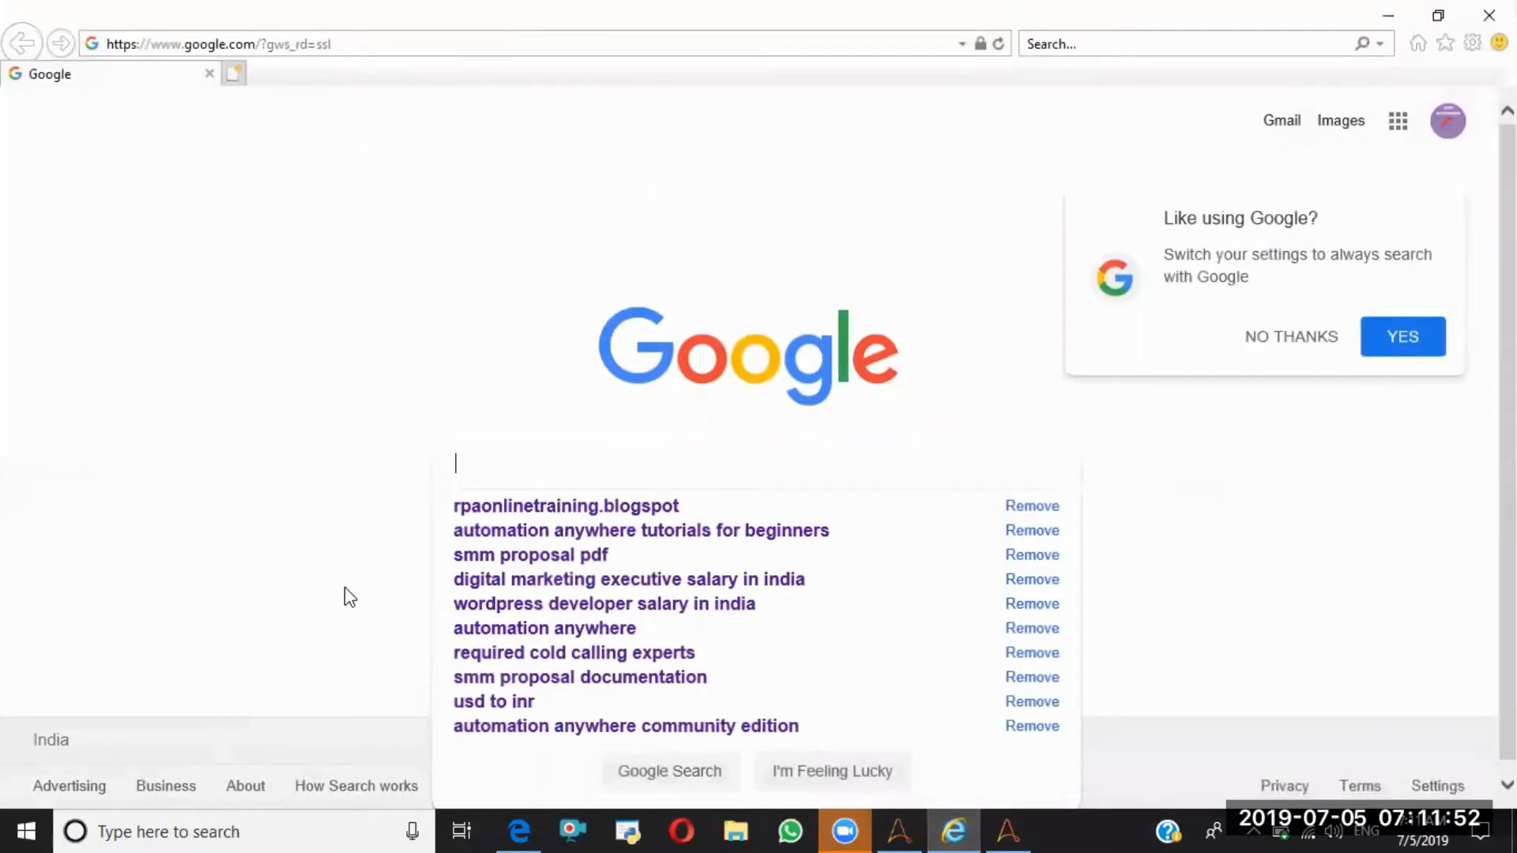
click(345, 588)
key(alt+Tab)
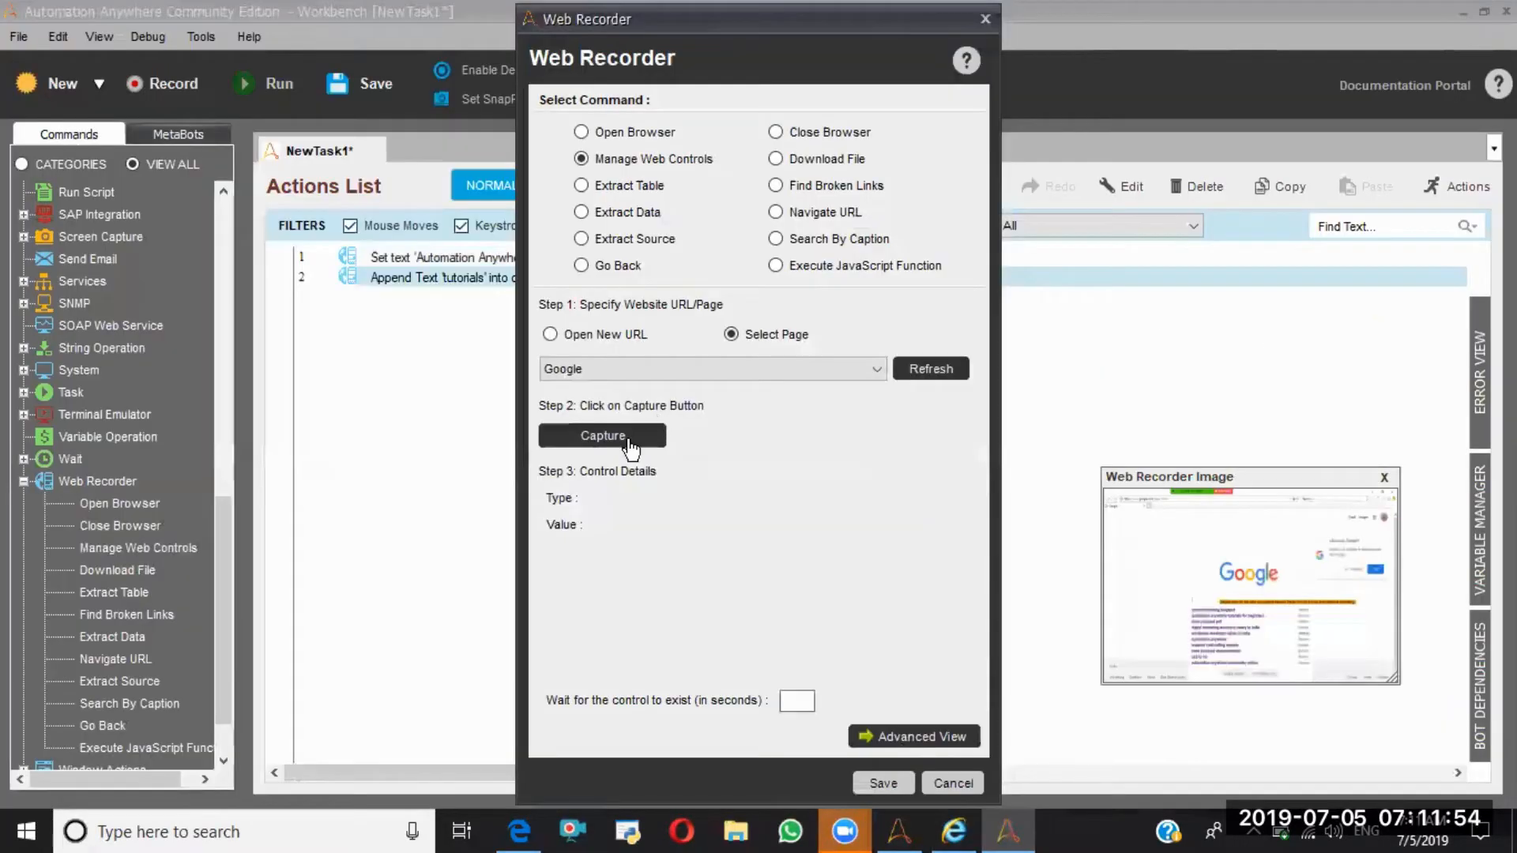
click(627, 440)
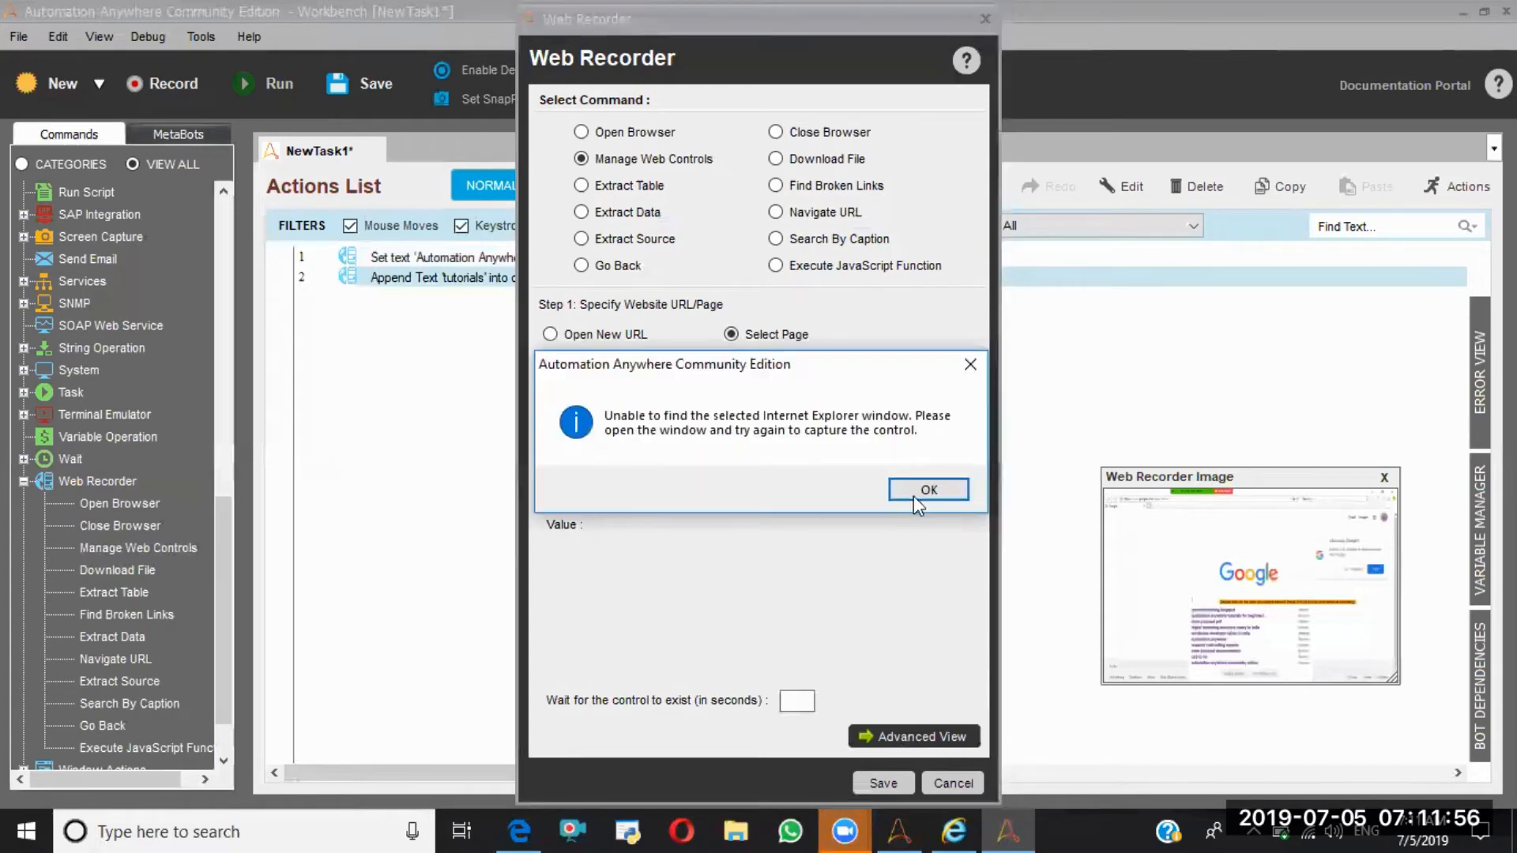
click(917, 492)
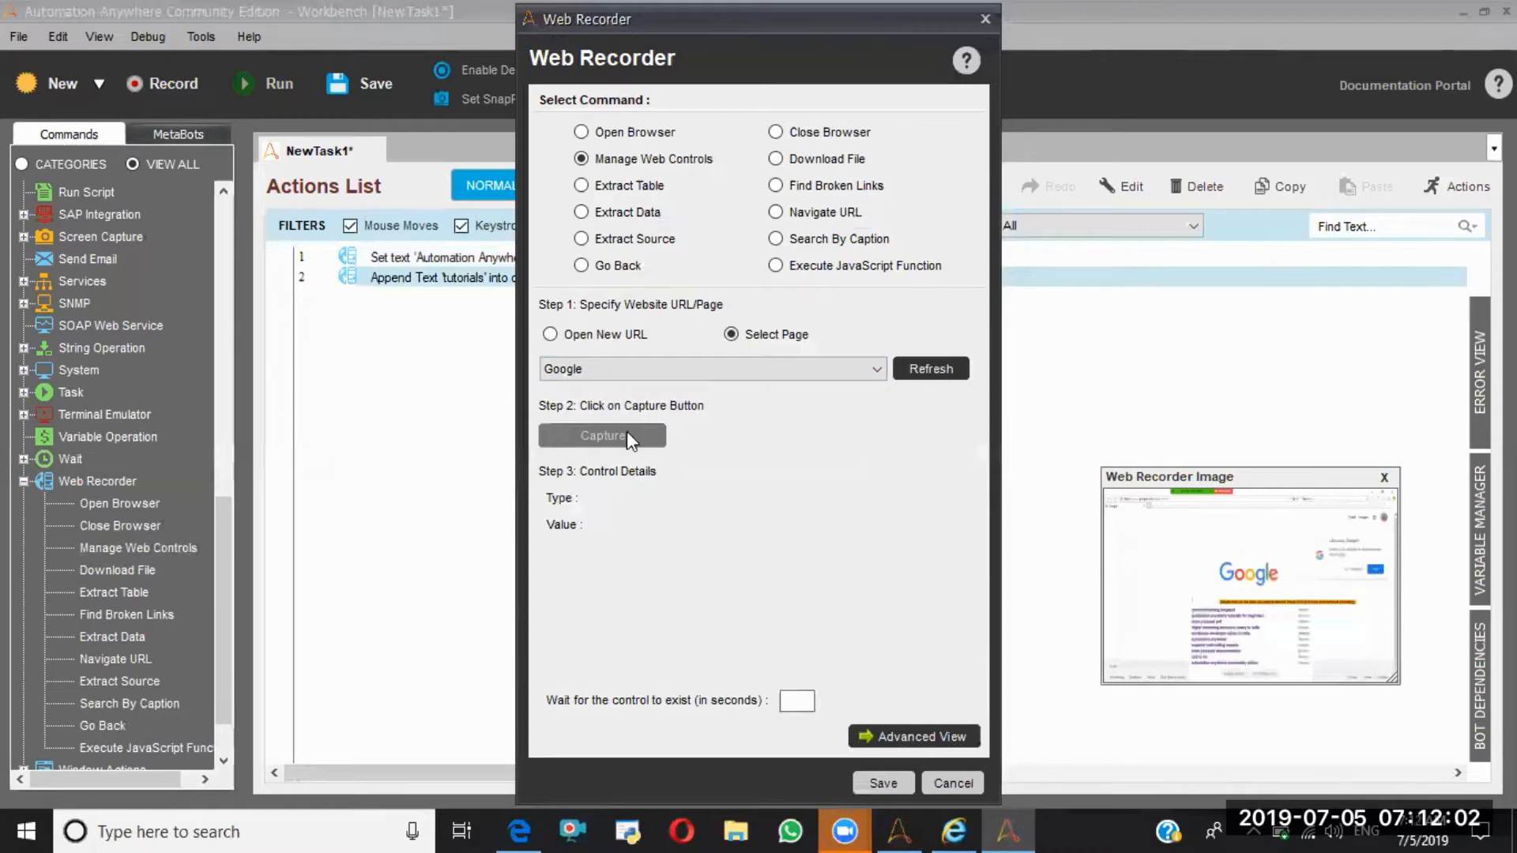
- Refresh the list of open pages, reselect Google and capture the Google Search button
click(918, 372)
click(869, 371)
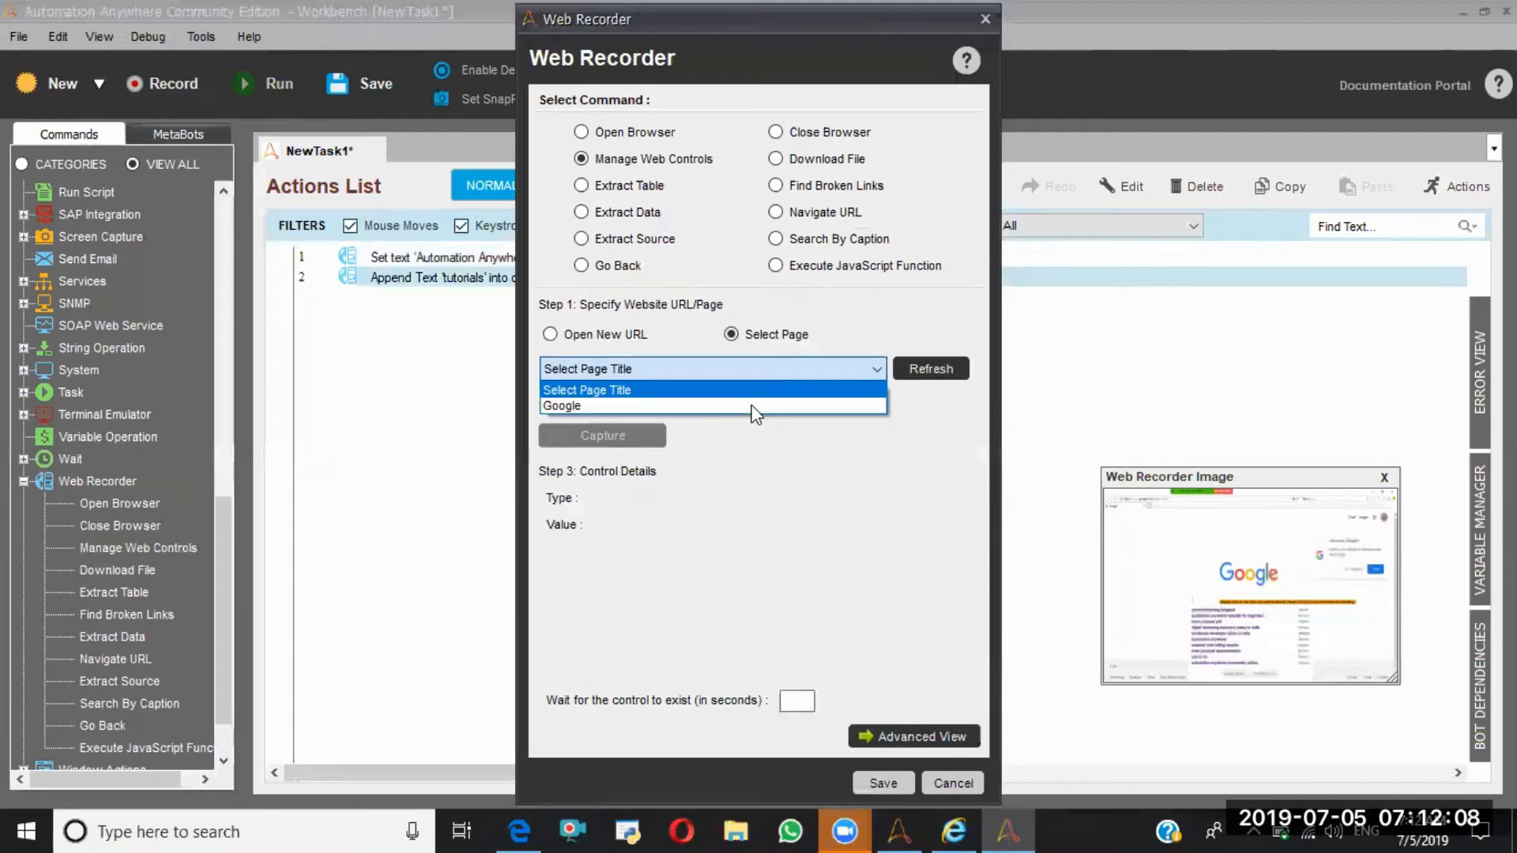
click(650, 447)
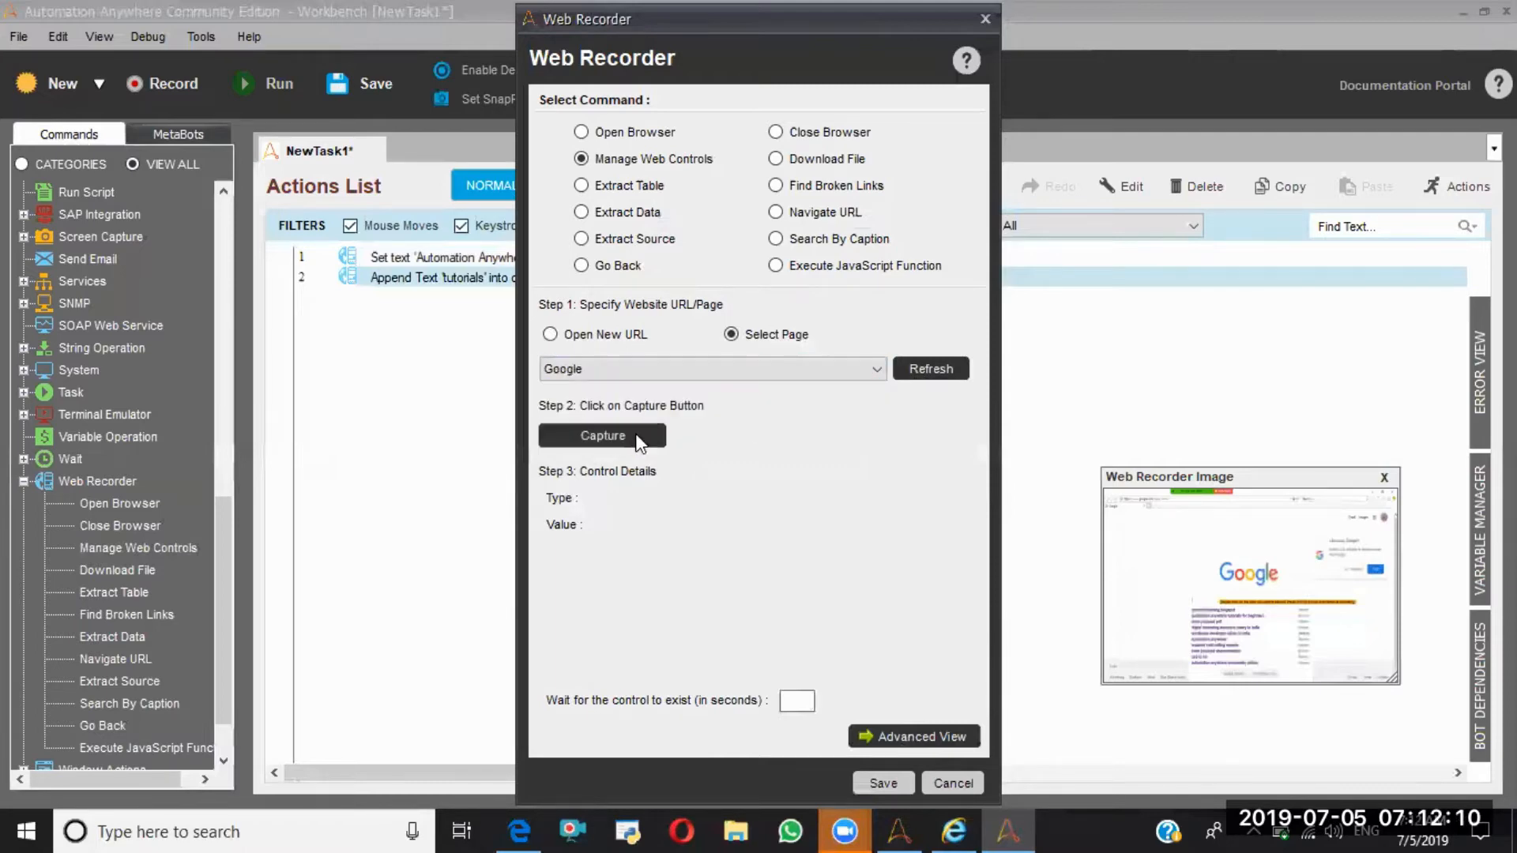
click(648, 442)
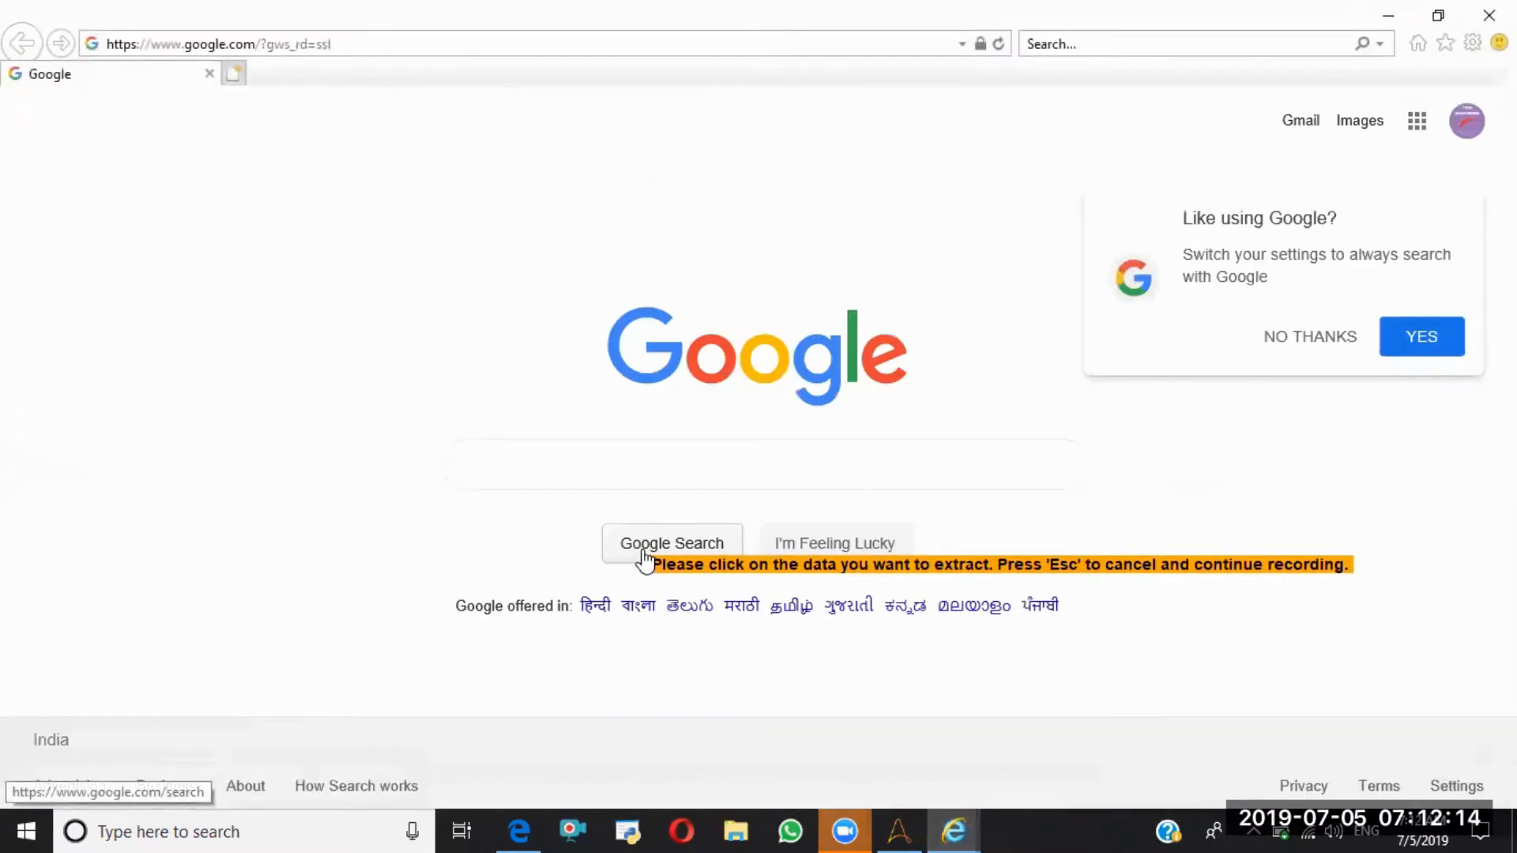
click(685, 545)
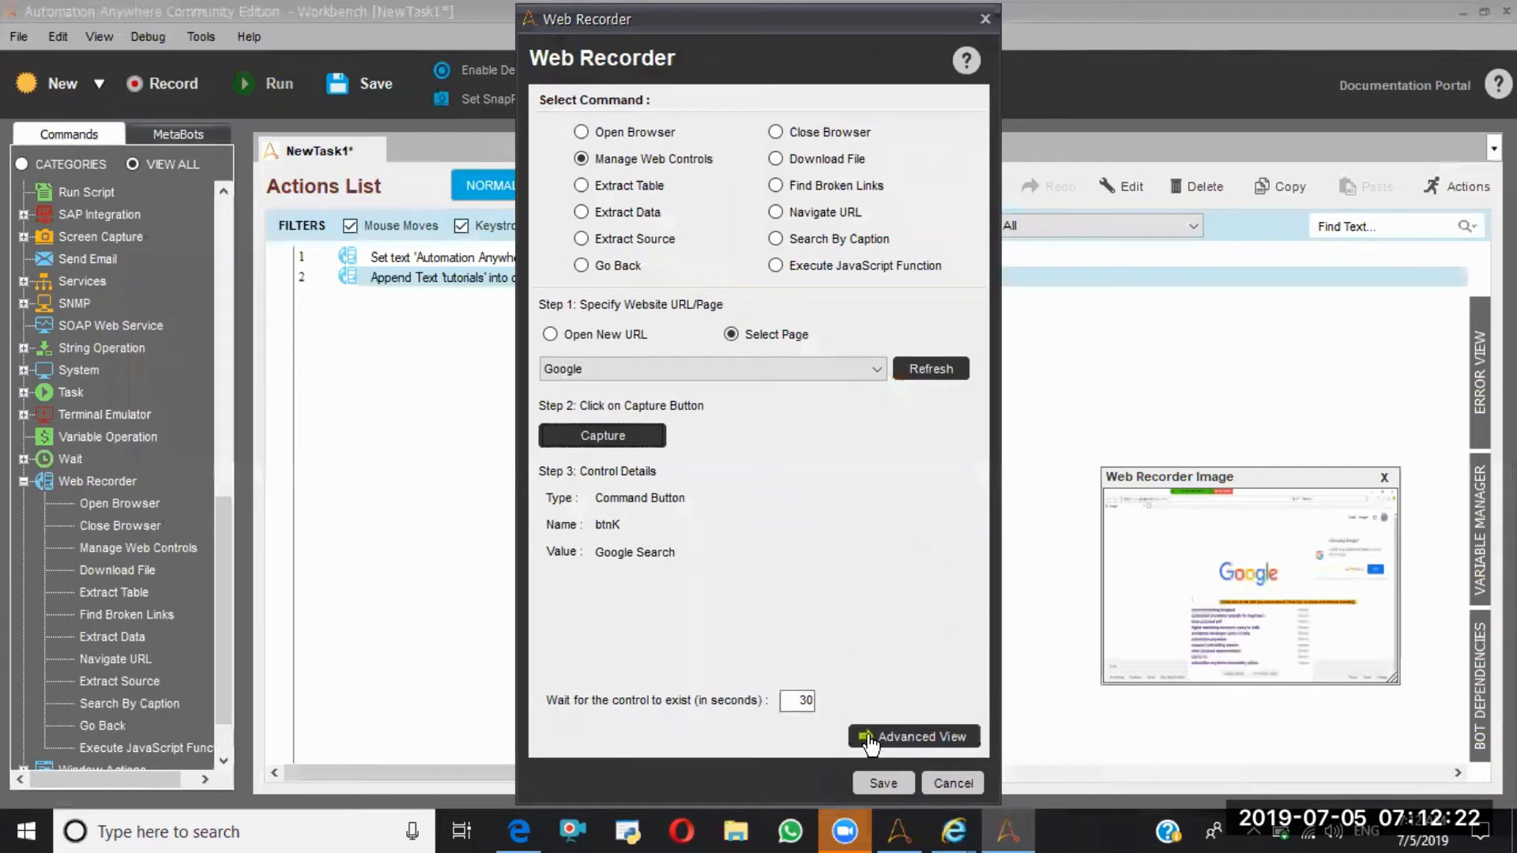
- In the advanced view, keep Perform OnClick as the action and exclude the Page URL from the window matching criteria
click(870, 740)
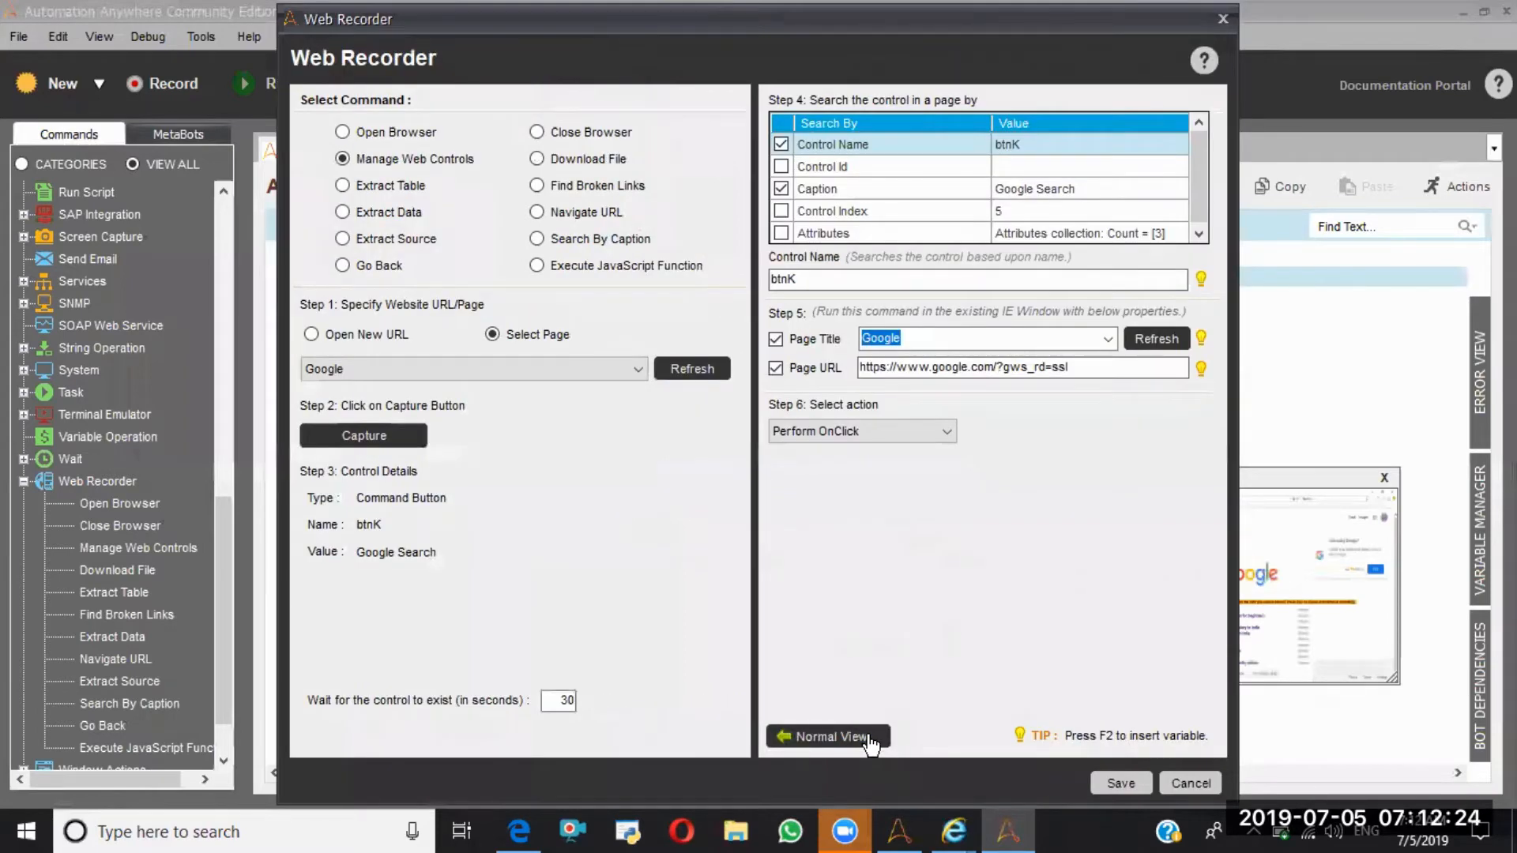
click(917, 435)
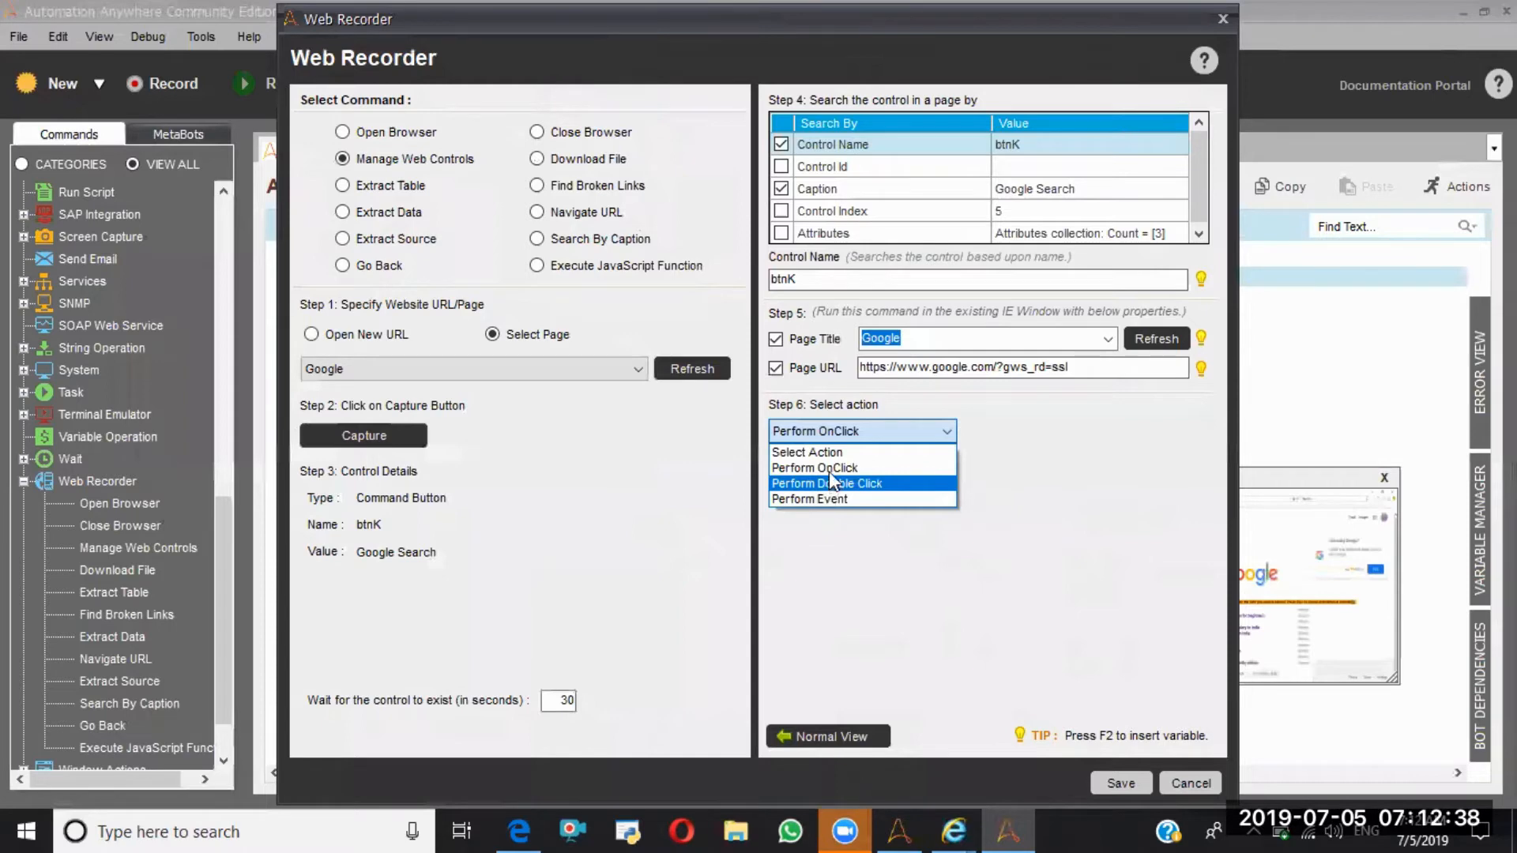
key(Escape)
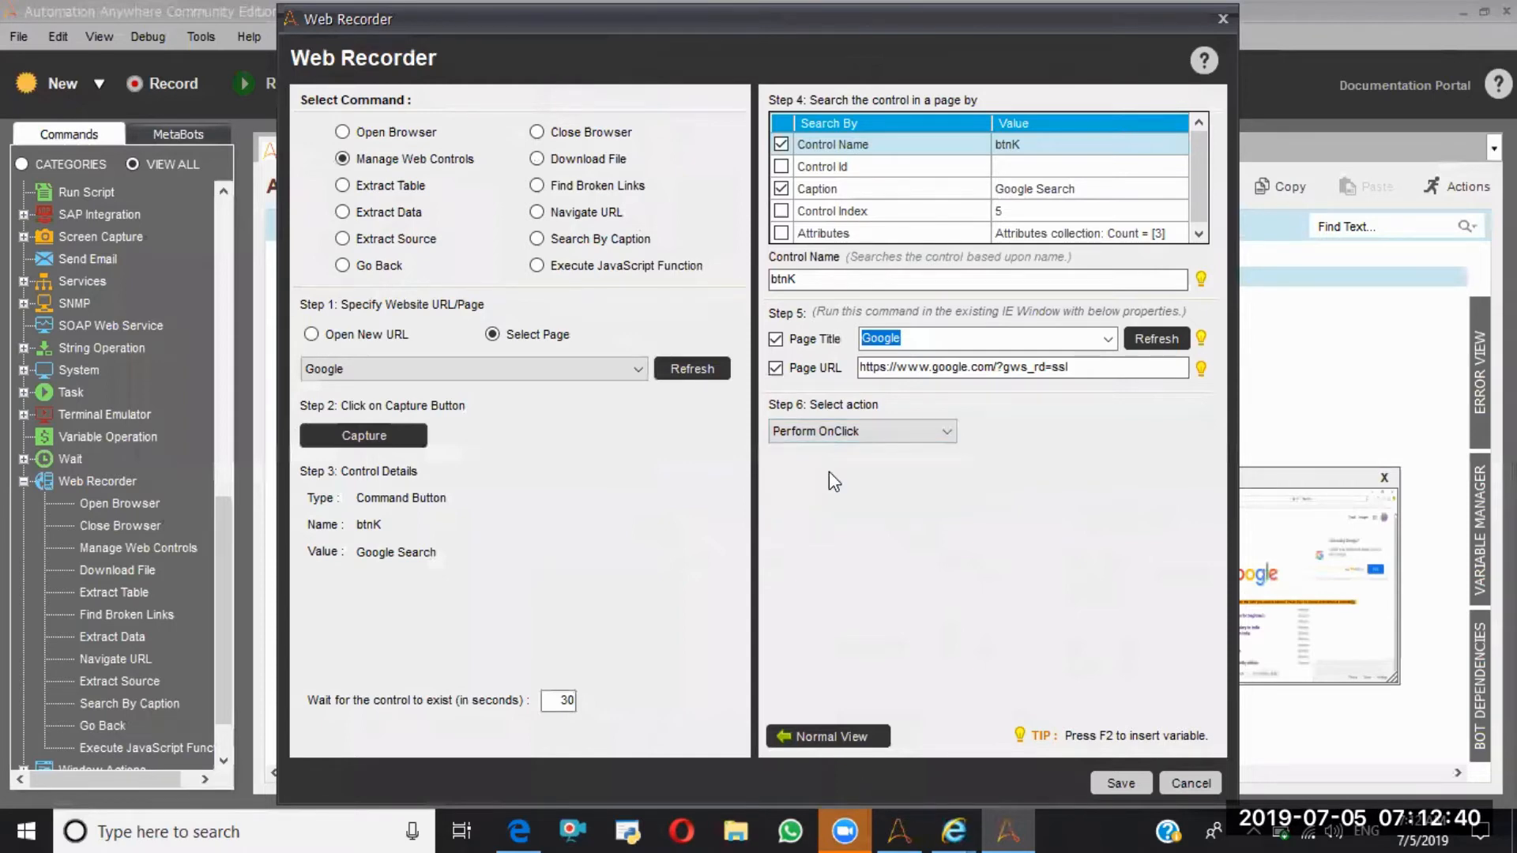
click(775, 368)
- Try the prefixes "dev" and "uat" before google.com in the page URL and remove them again
text(dev)
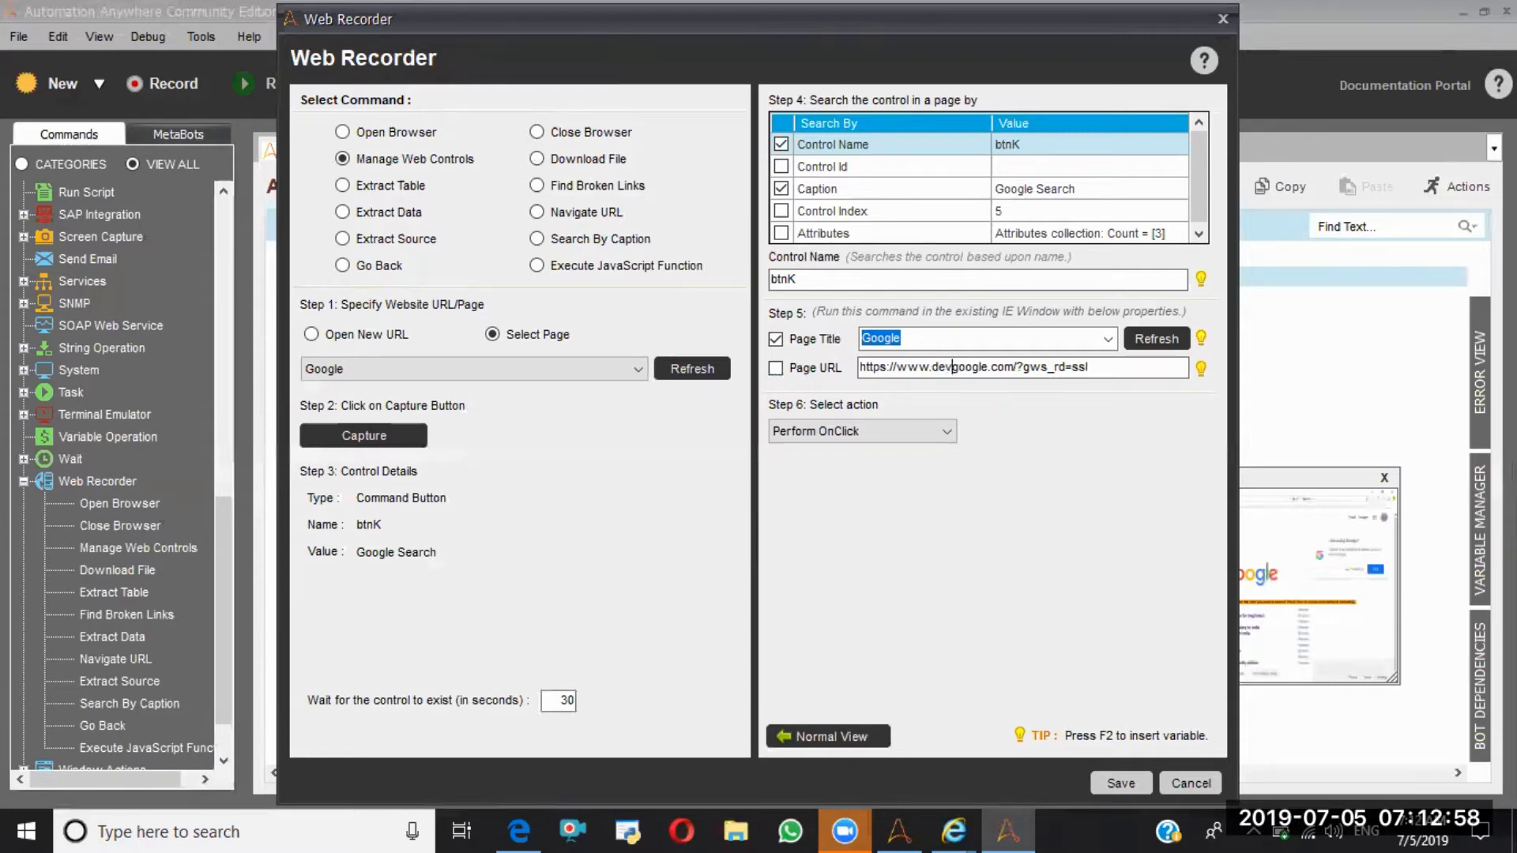
text(.)
key(BackSpace)
key(BackSpace)
key(BackSpace)
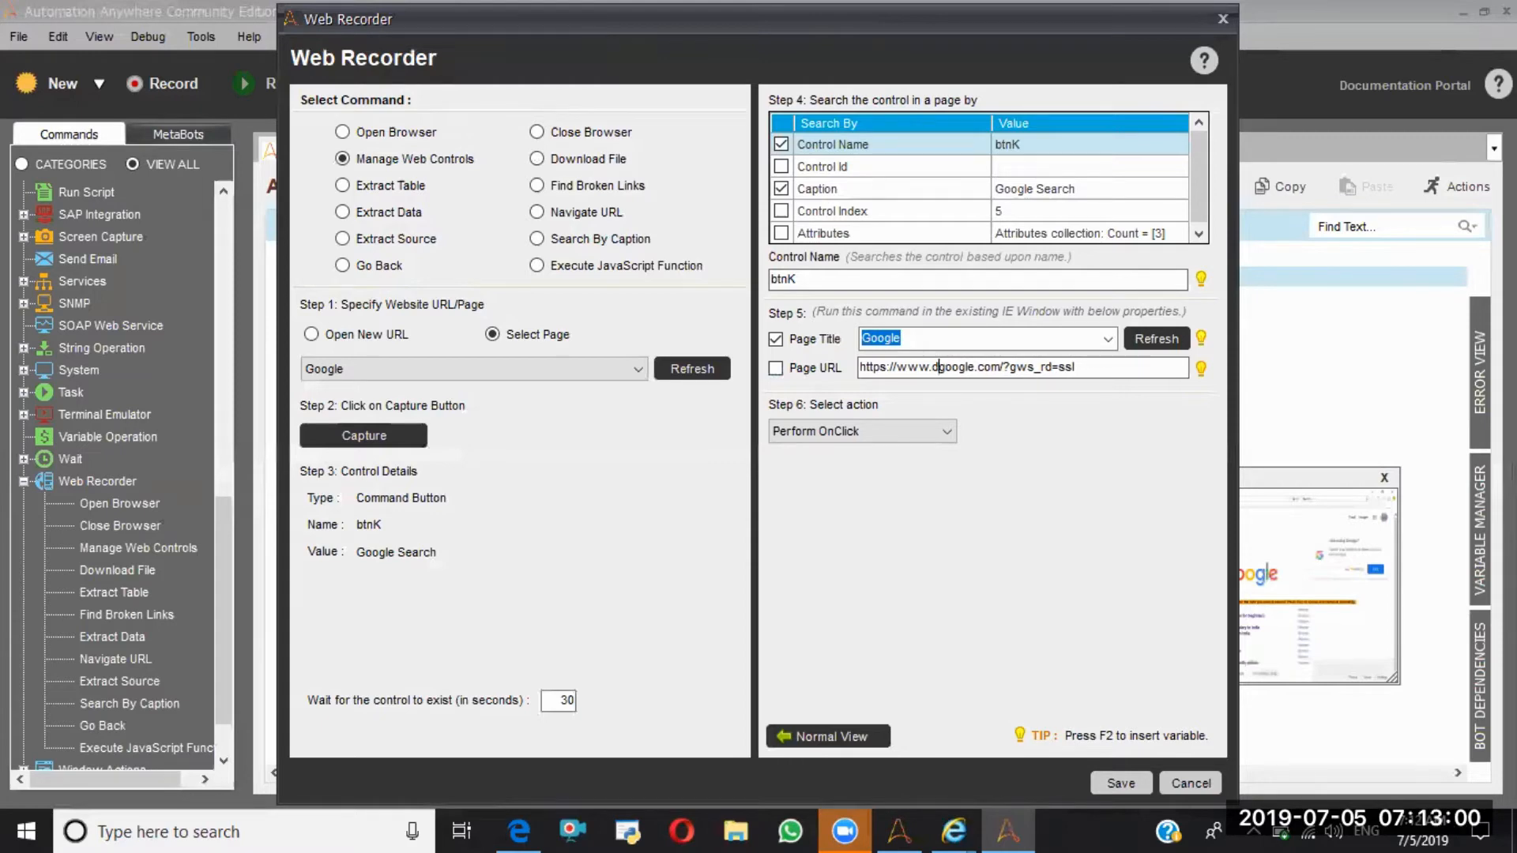
key(BackSpace)
text(uat)
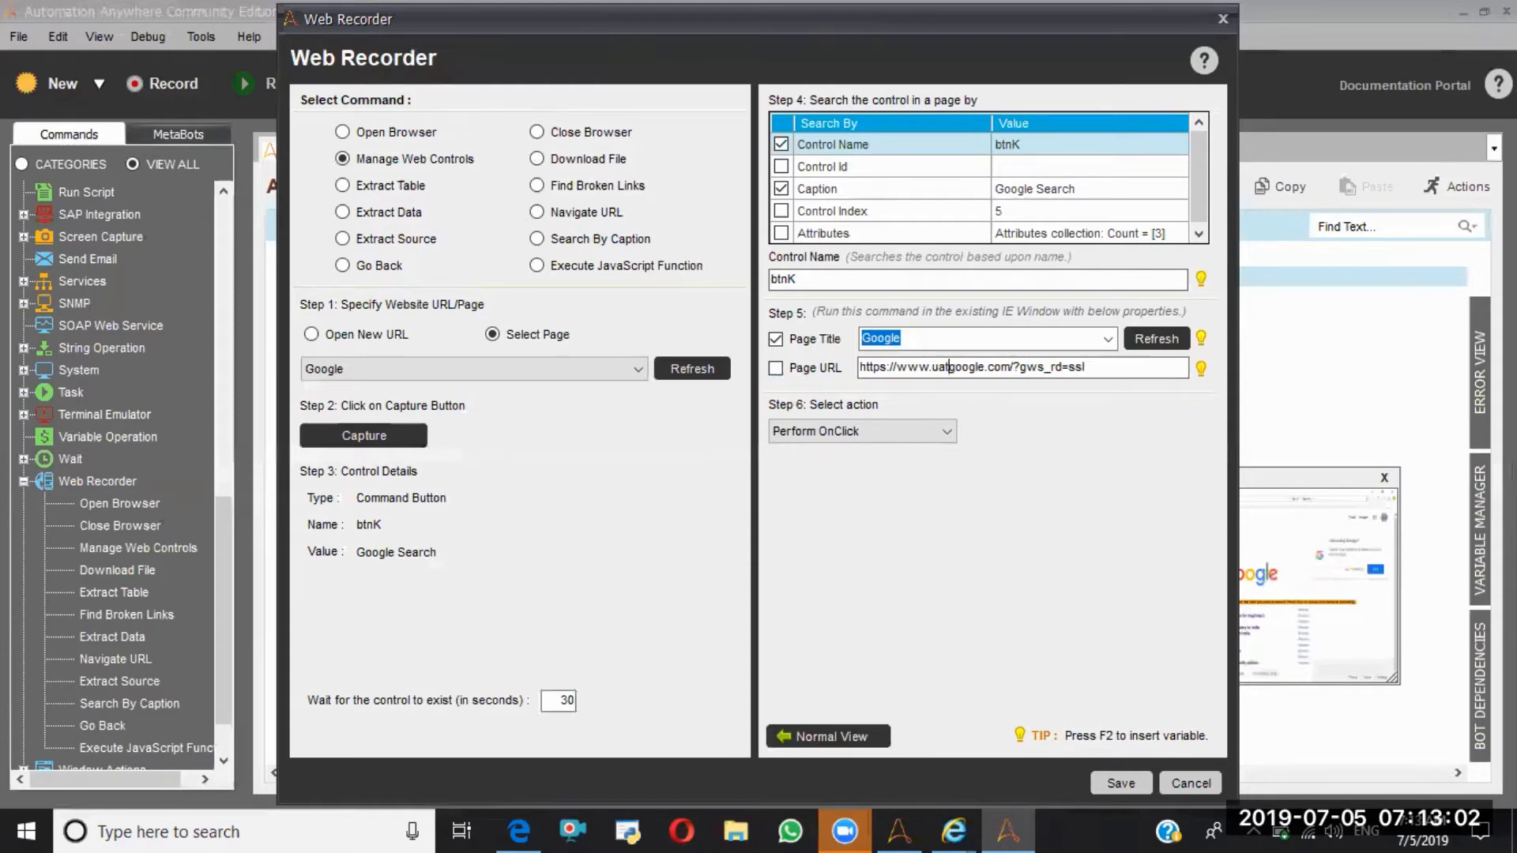
text(.)
key(BackSpace)
key(BackSpace)
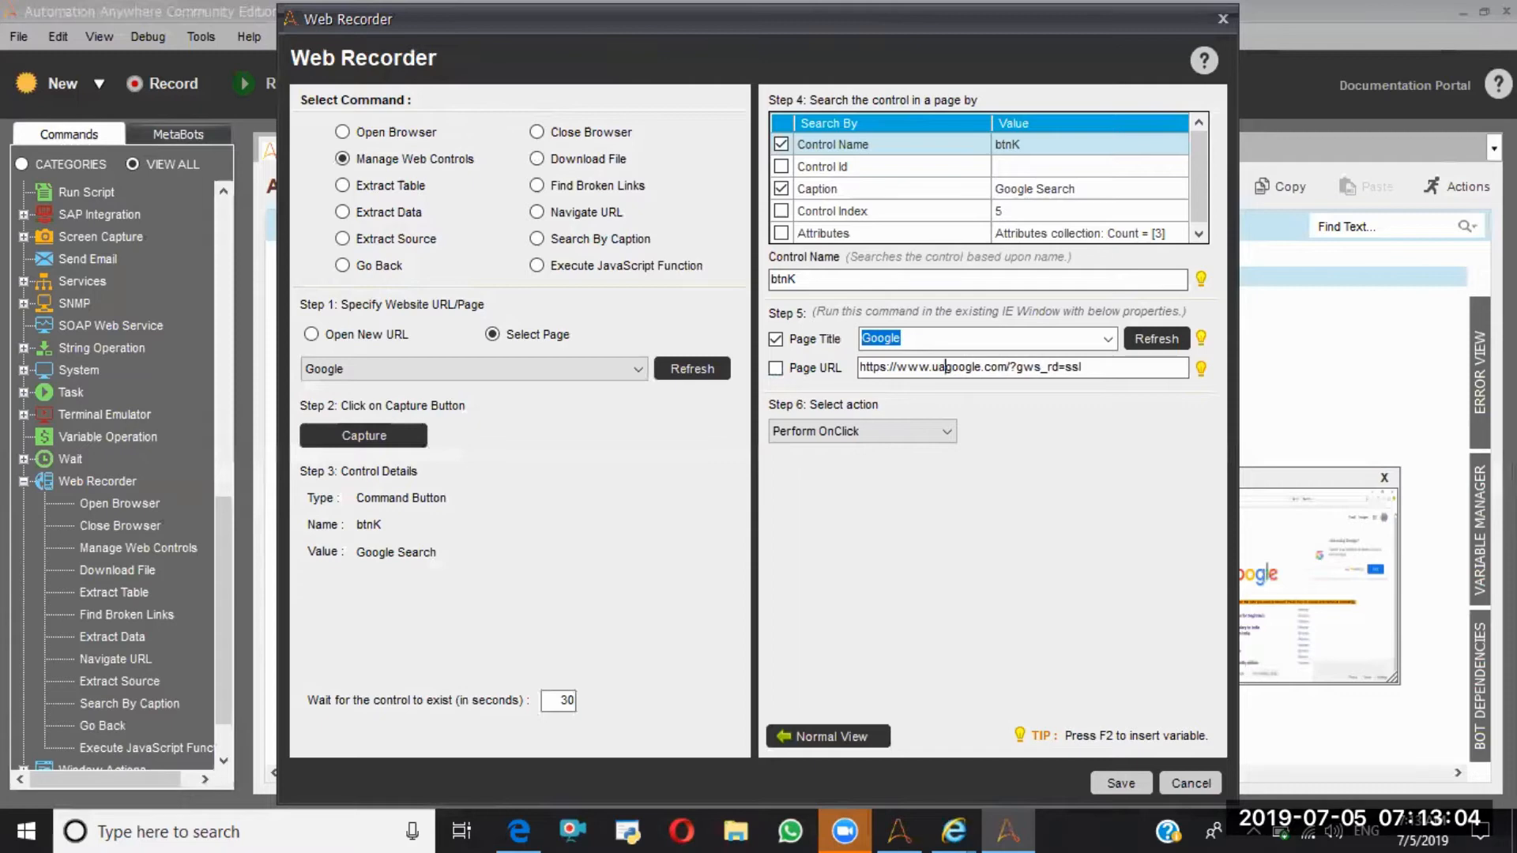
key(BackSpace)
key(BackSpace)
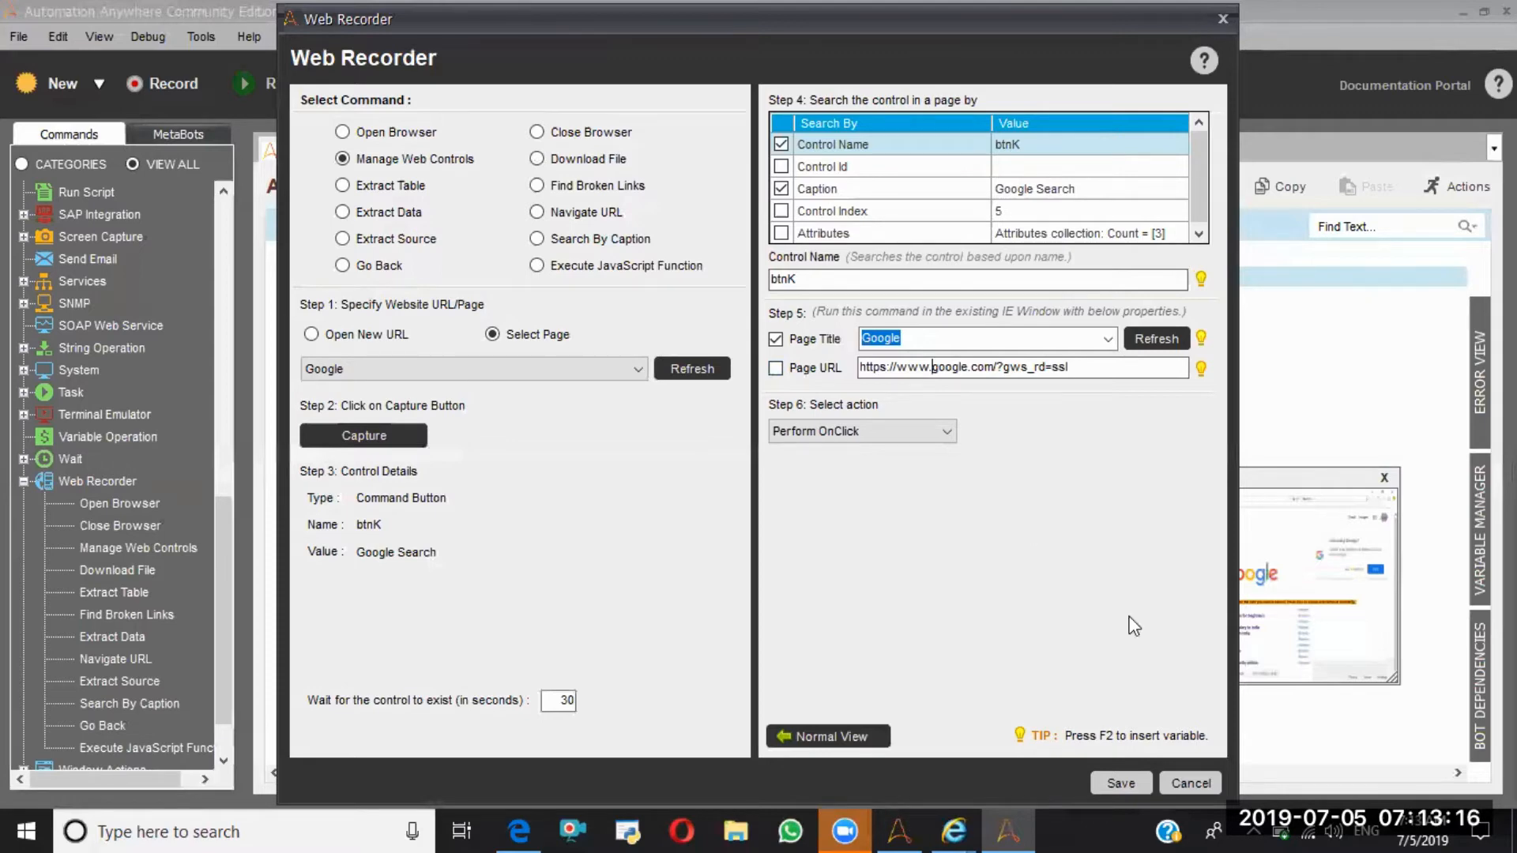
- Save the Google Search click action and save the task in the 9-10 directory as "Manage Web Control"
click(1132, 782)
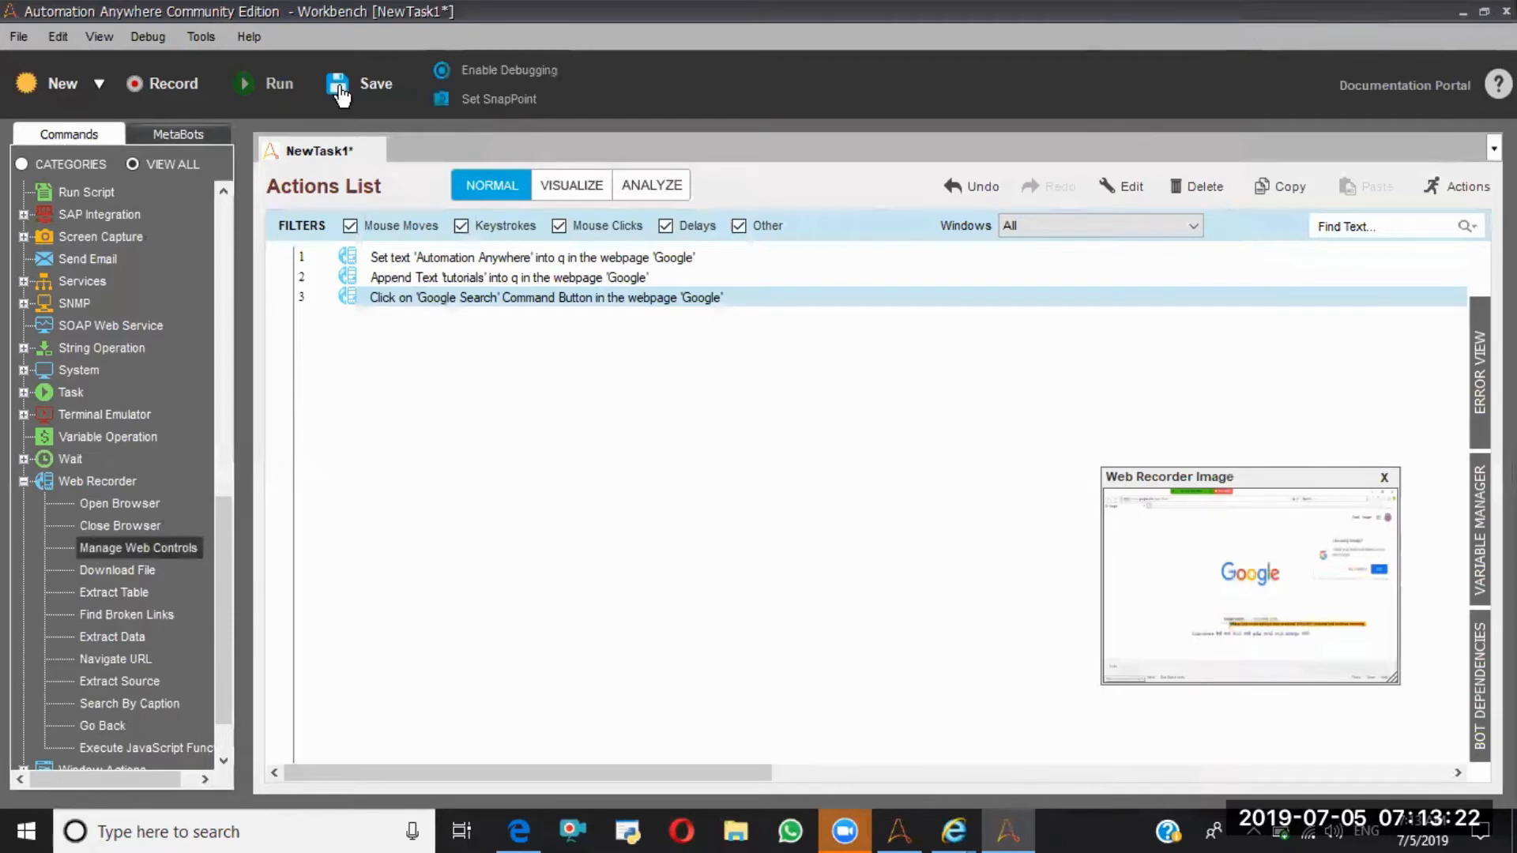
click(339, 91)
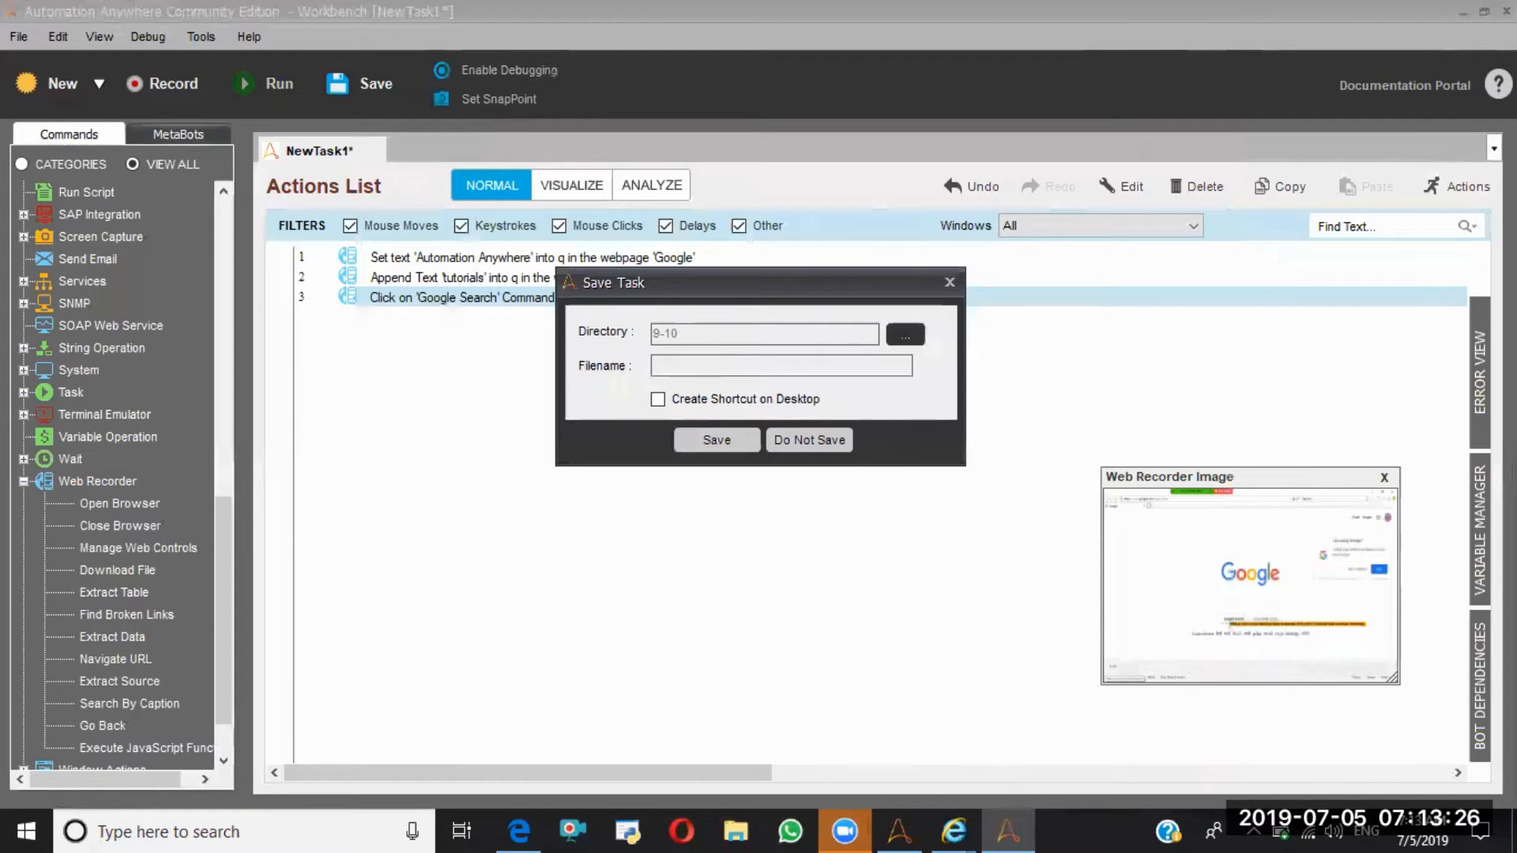
text(Manage Web Contr)
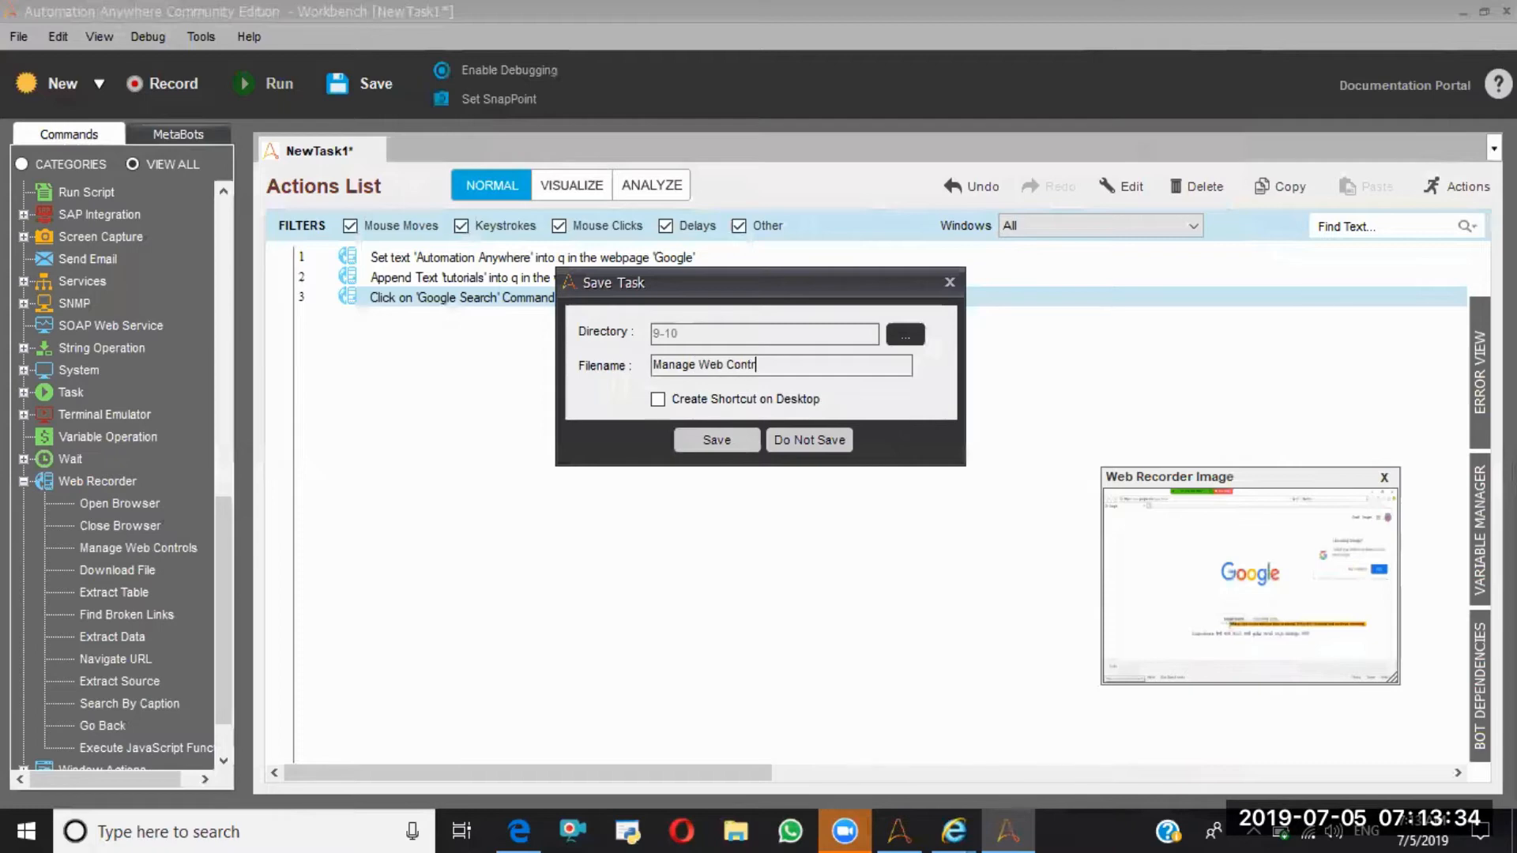
text(ol)
key(Return)
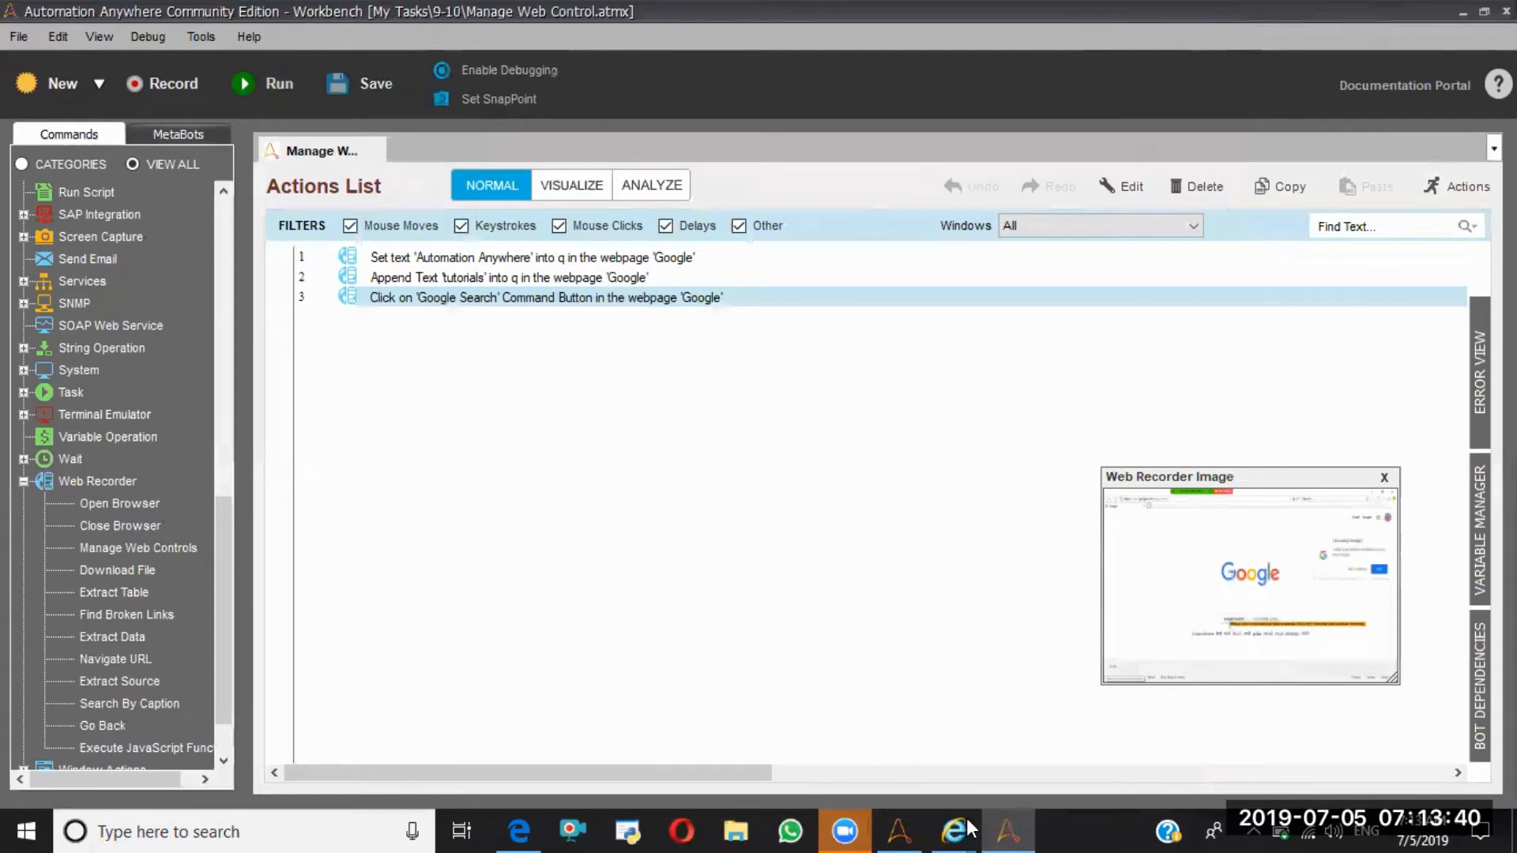
- Close the blank Internet Explorer window, run the task on the Google page and return to the Workbench
mouse_move(954, 831)
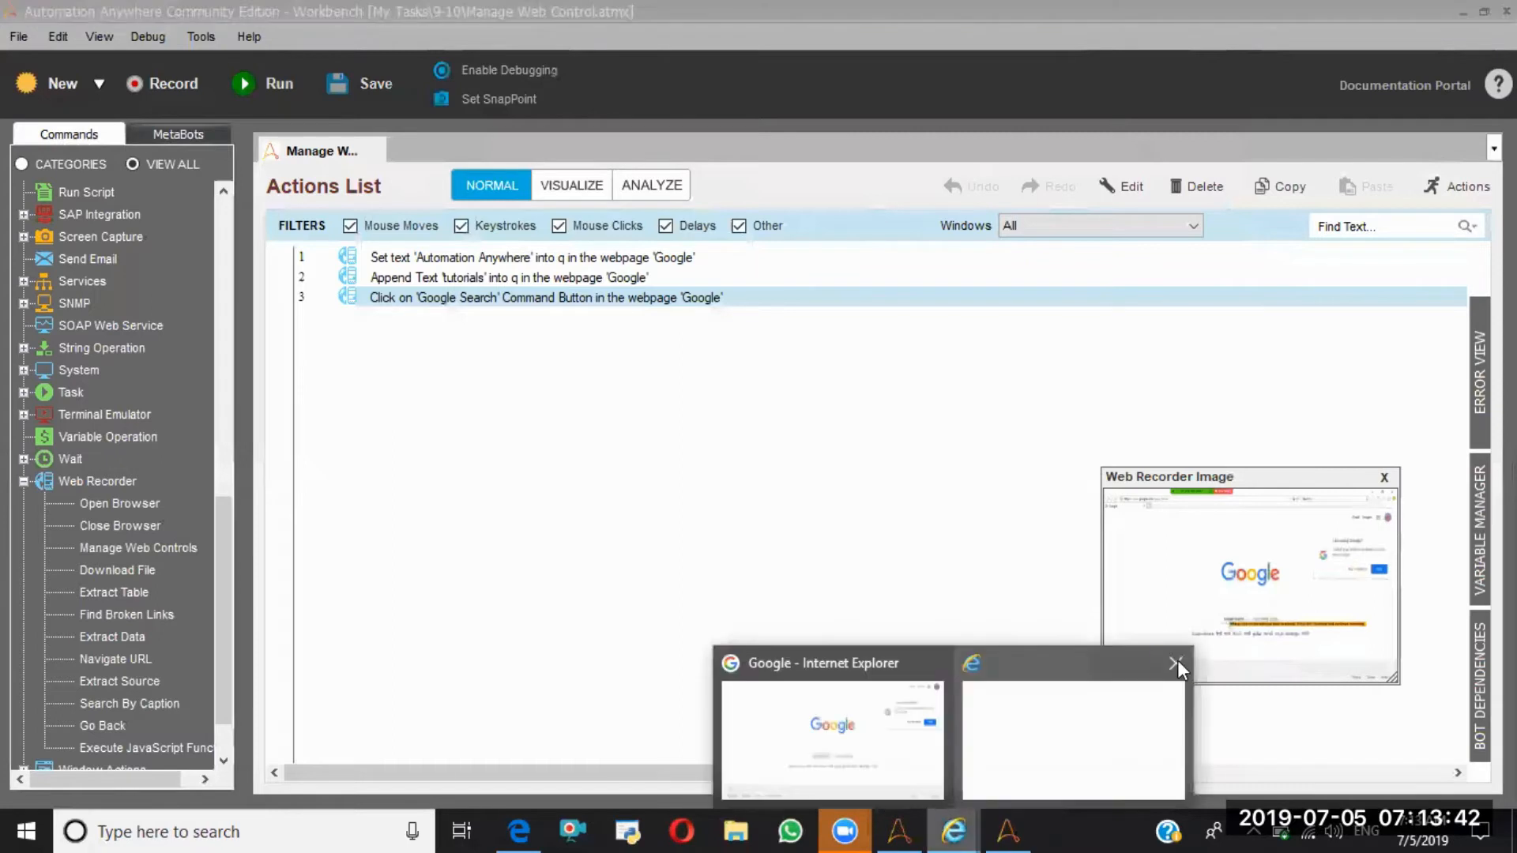
click(1176, 663)
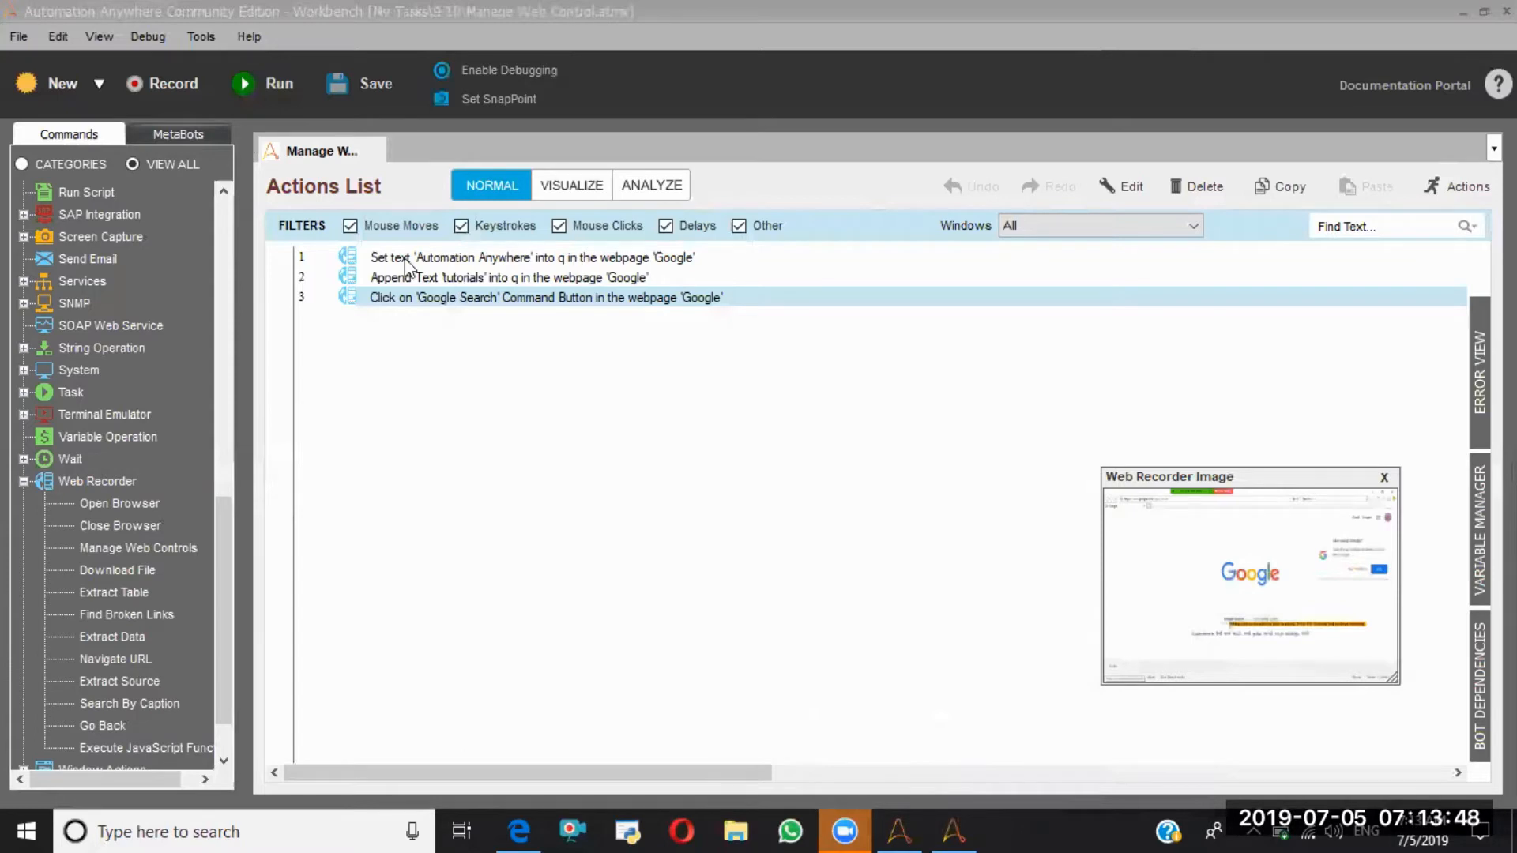
click(246, 92)
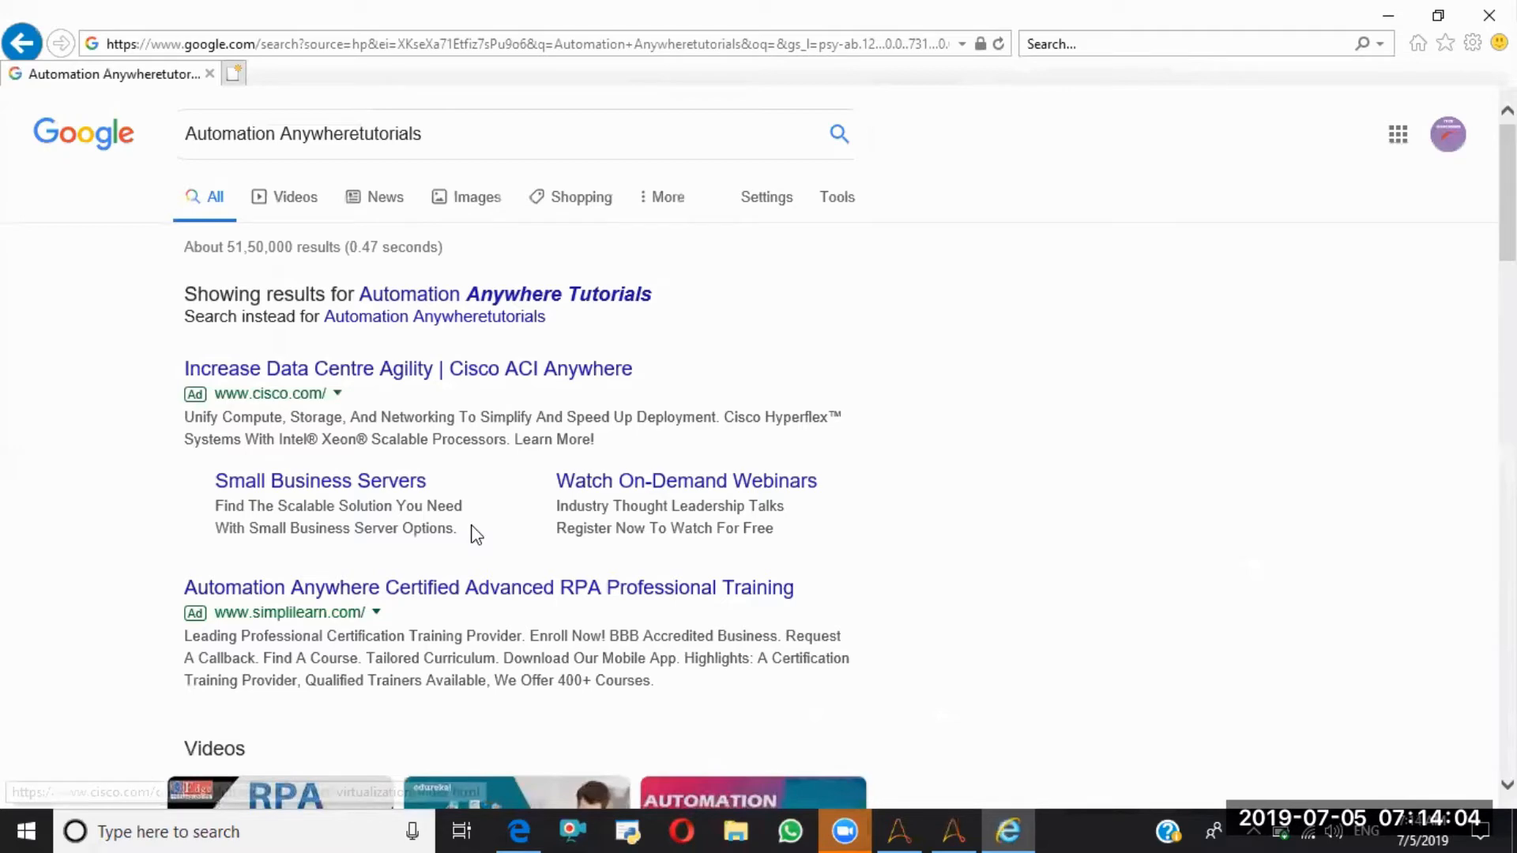
click(970, 821)
key(alt+Tab)
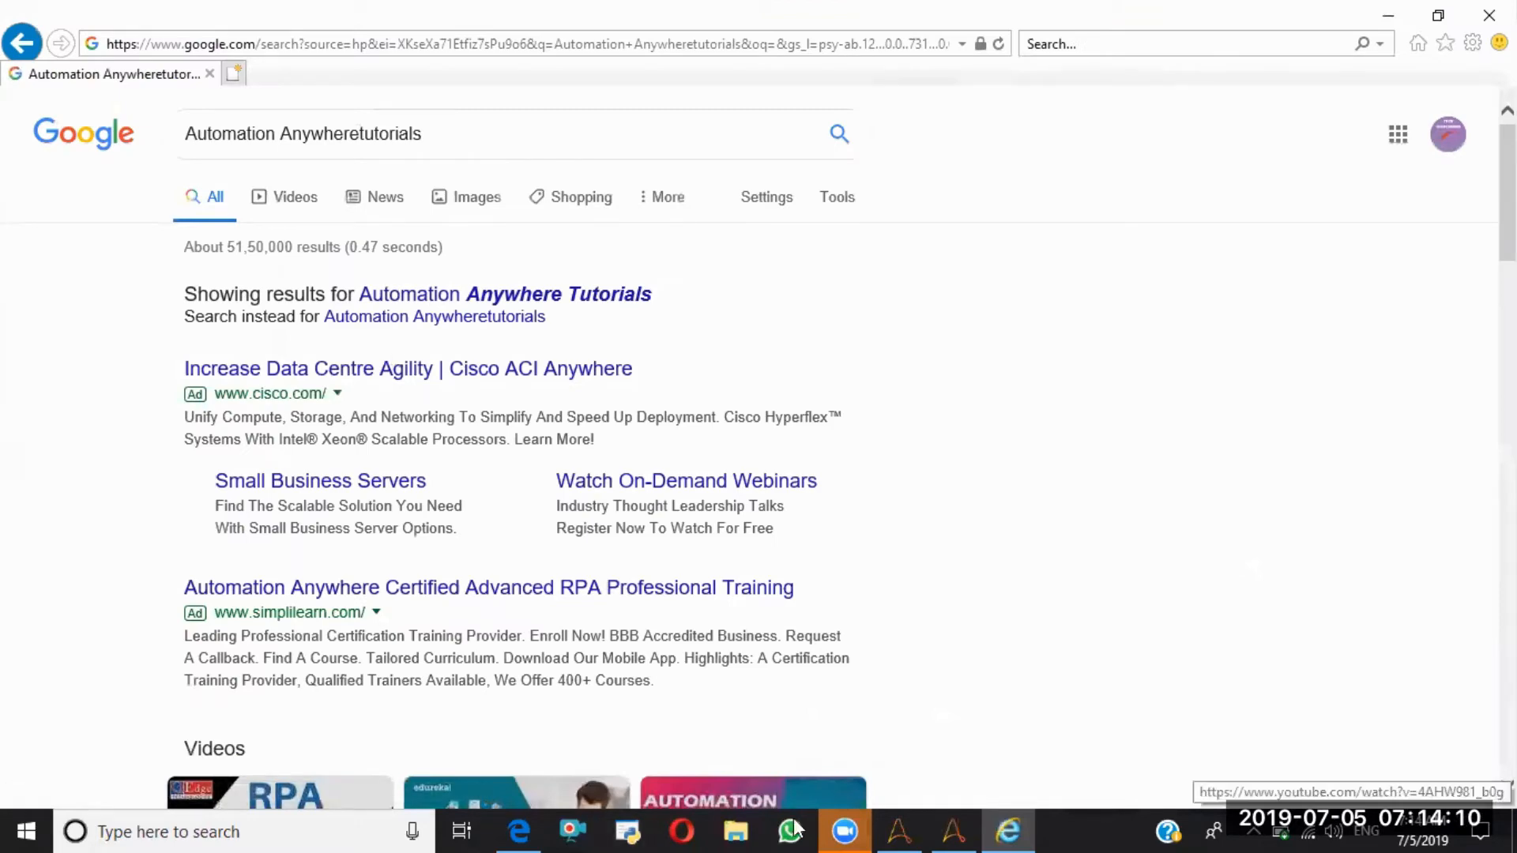
click(954, 829)
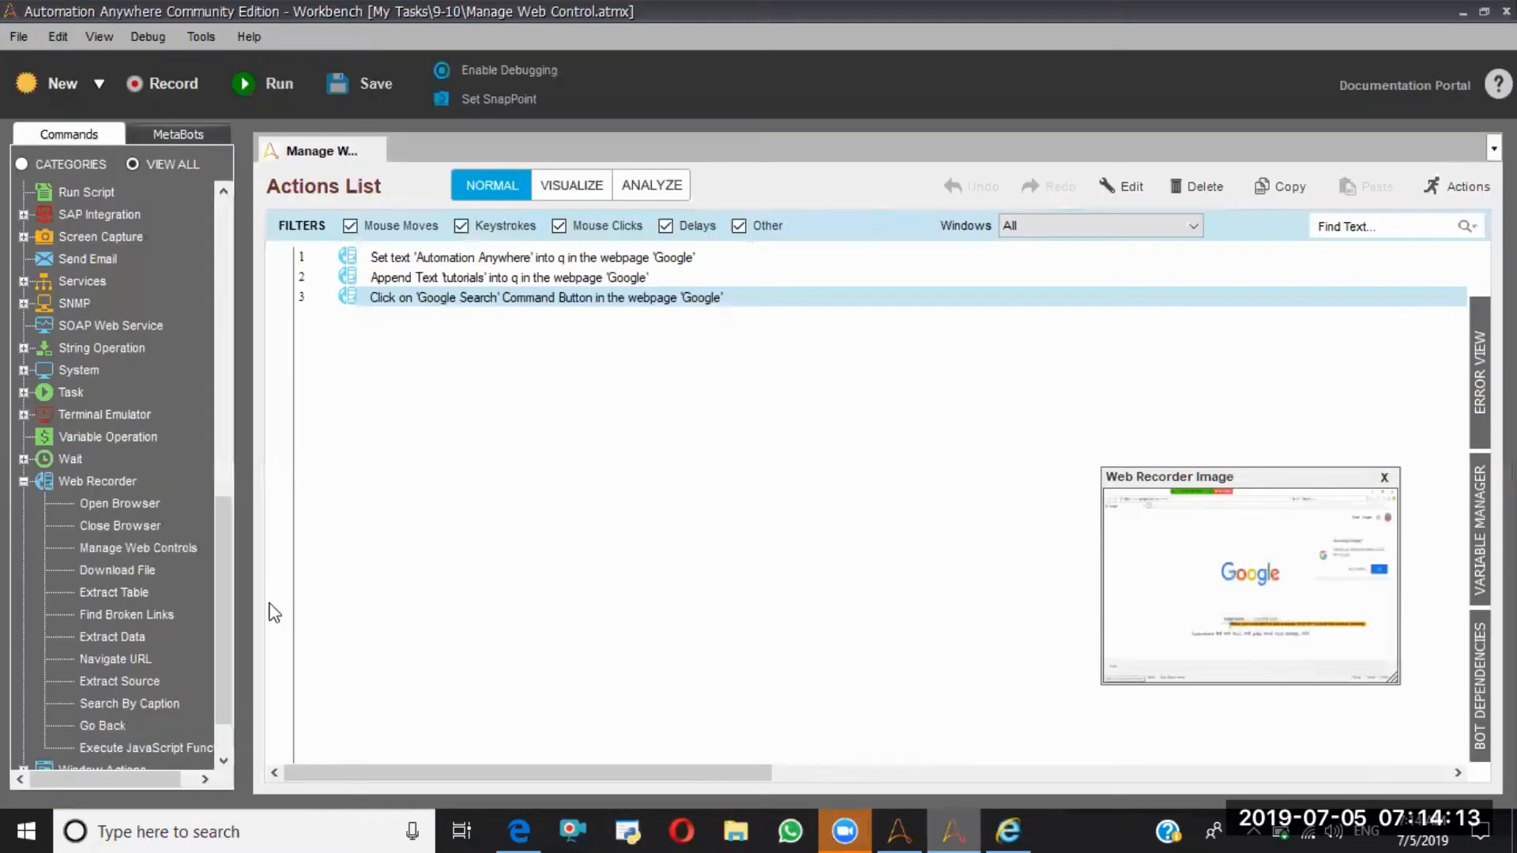
- Add a Manage Web Controls command on the open "Automation Anywheretutorials - Google Search" page and capture the heading "Increase Data Centre Agility | Cisco ACI Anywhere"
click(88, 544)
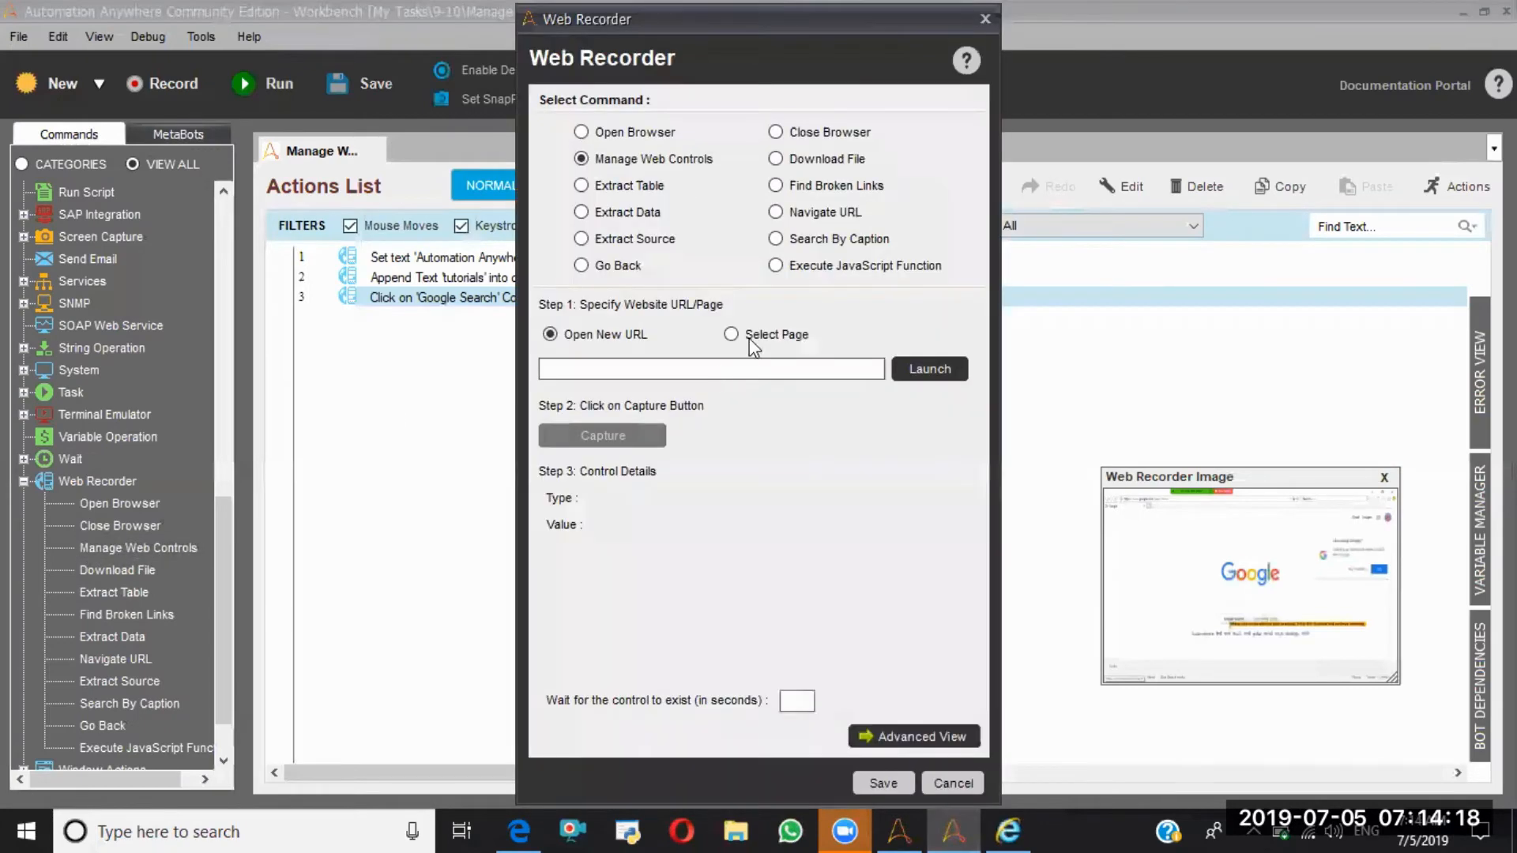
click(751, 335)
click(765, 376)
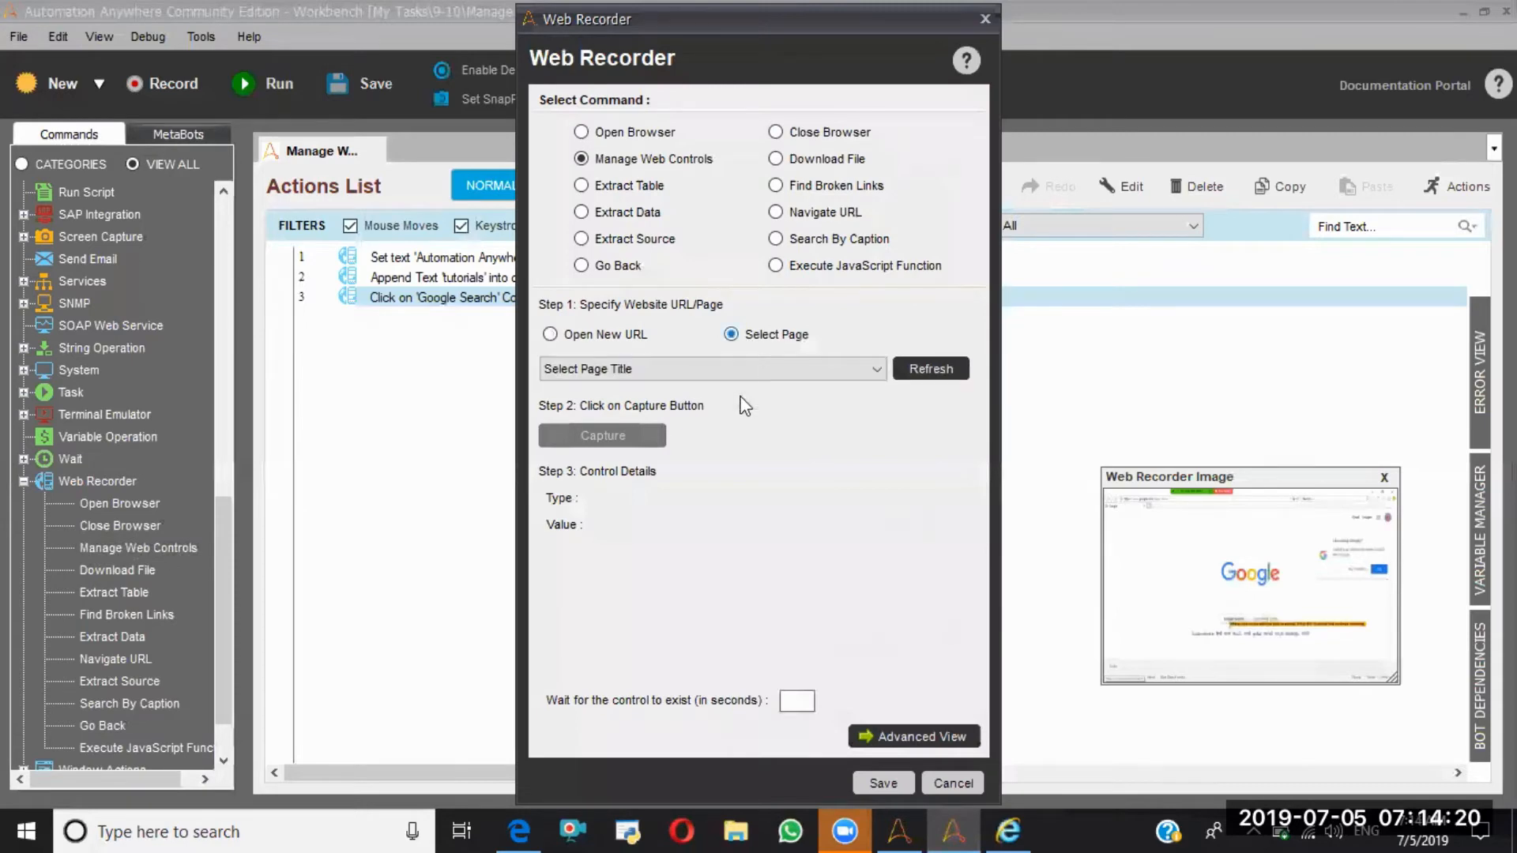
click(742, 406)
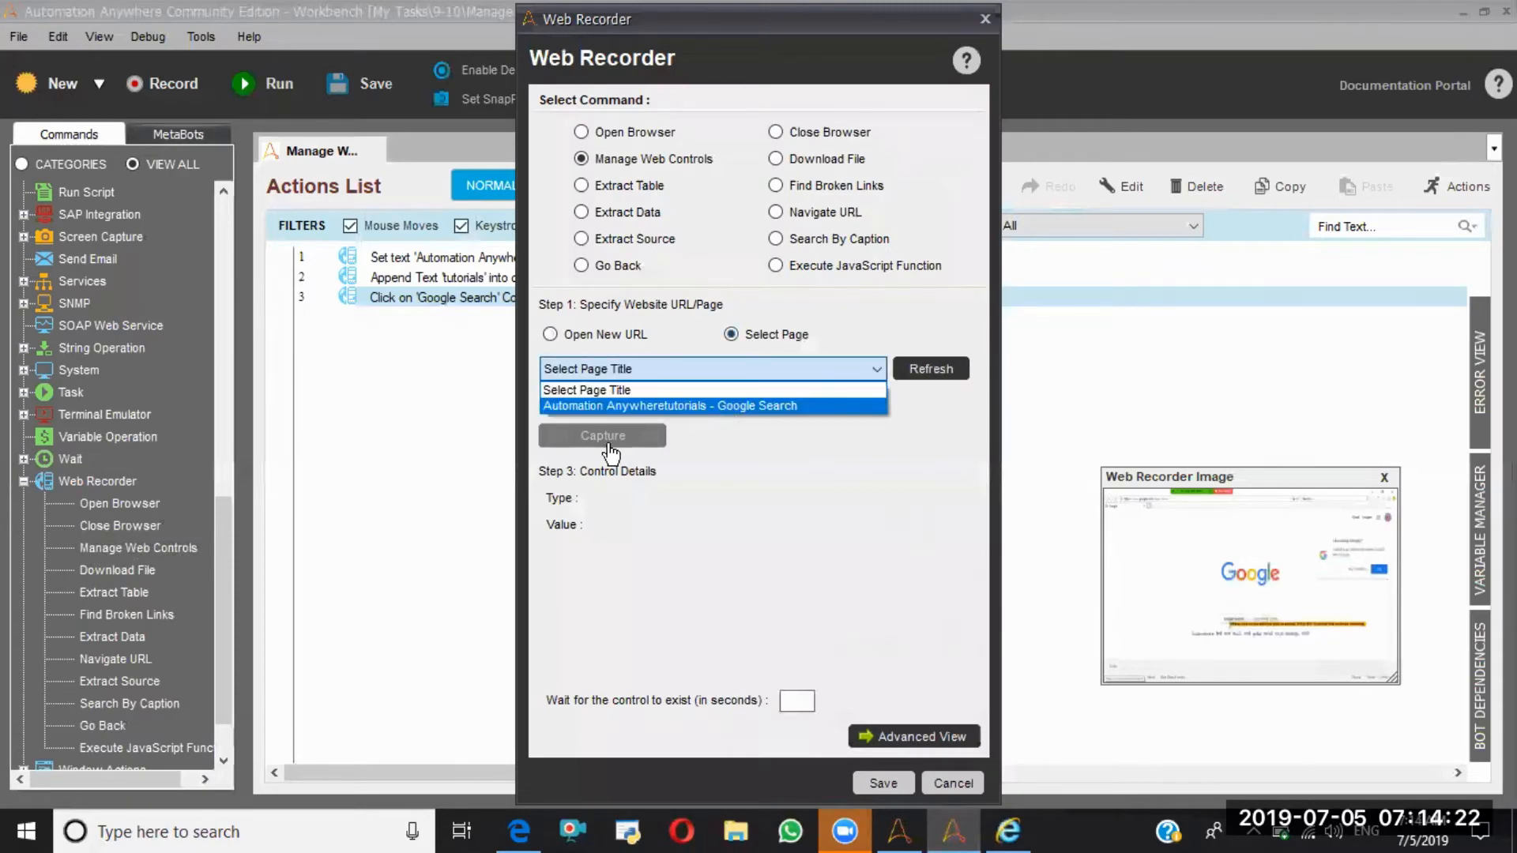
click(608, 440)
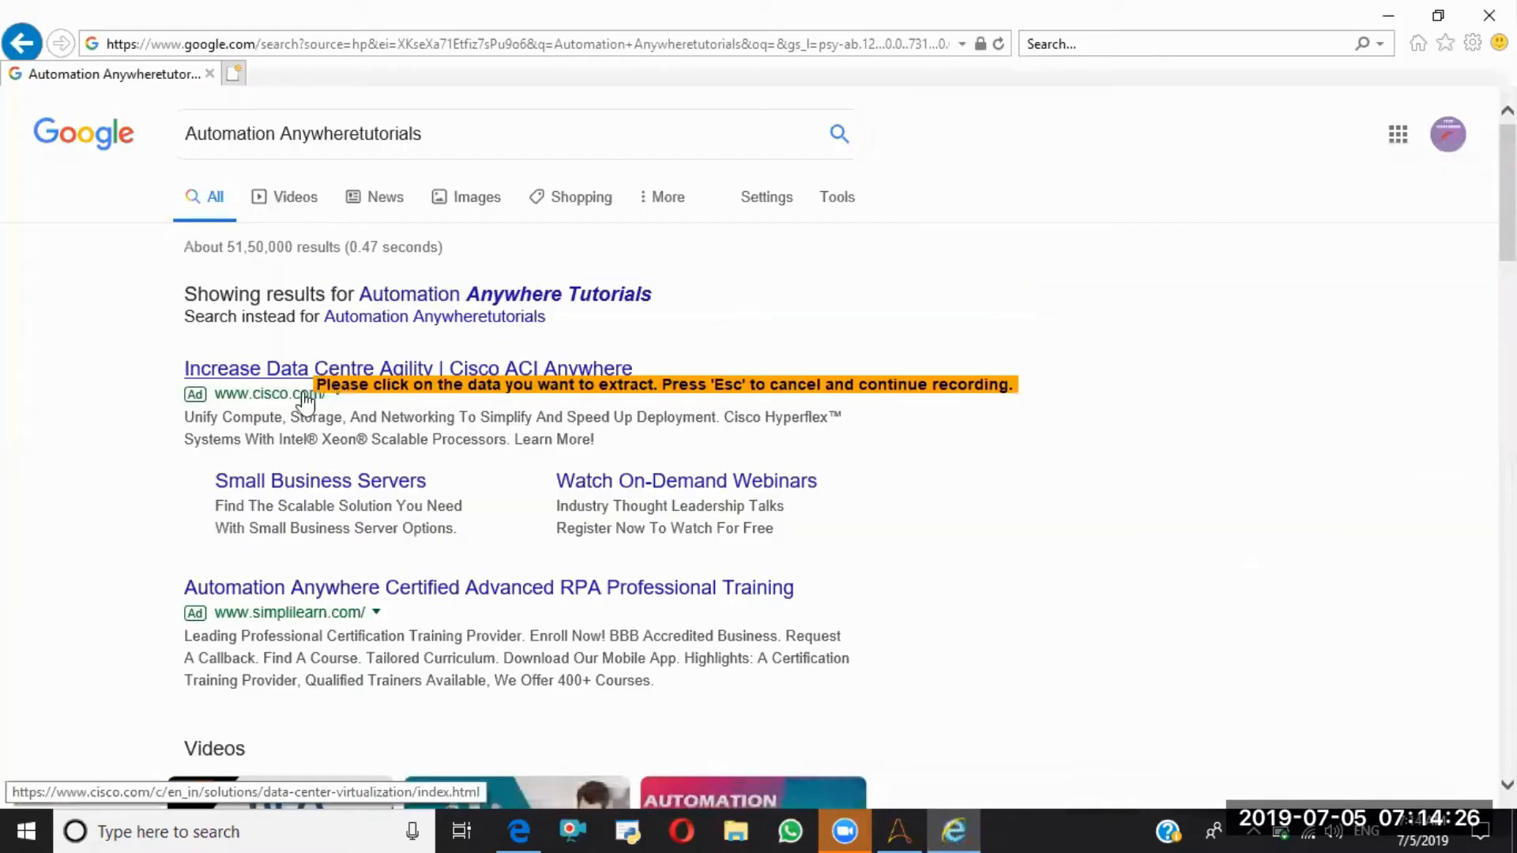
click(266, 374)
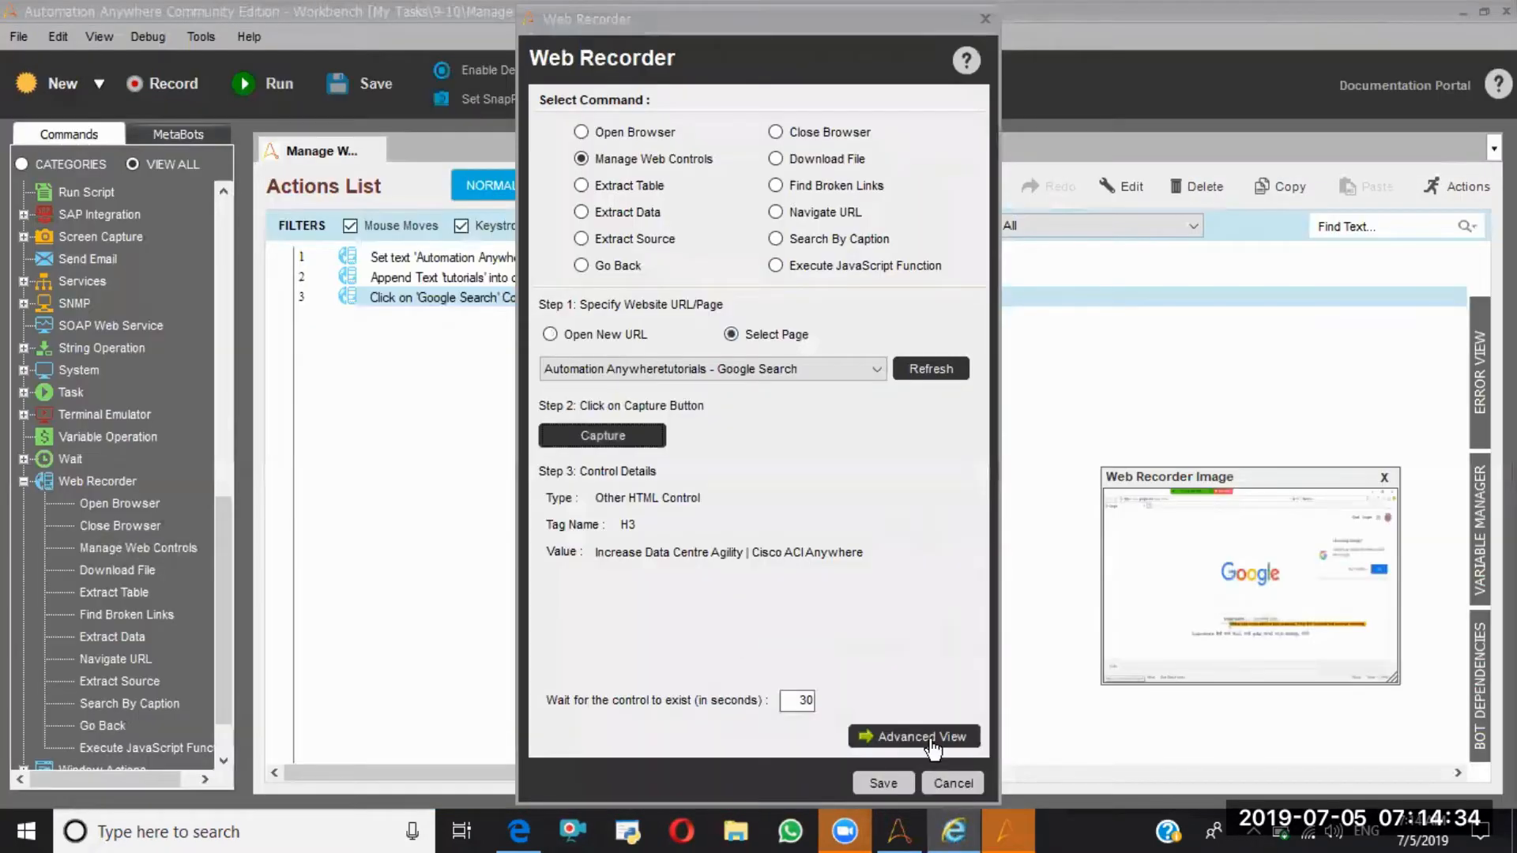
- In the advanced view, set the heading's action to Get Text, assign it to the Prompt-Assignment variable and save the command
click(930, 740)
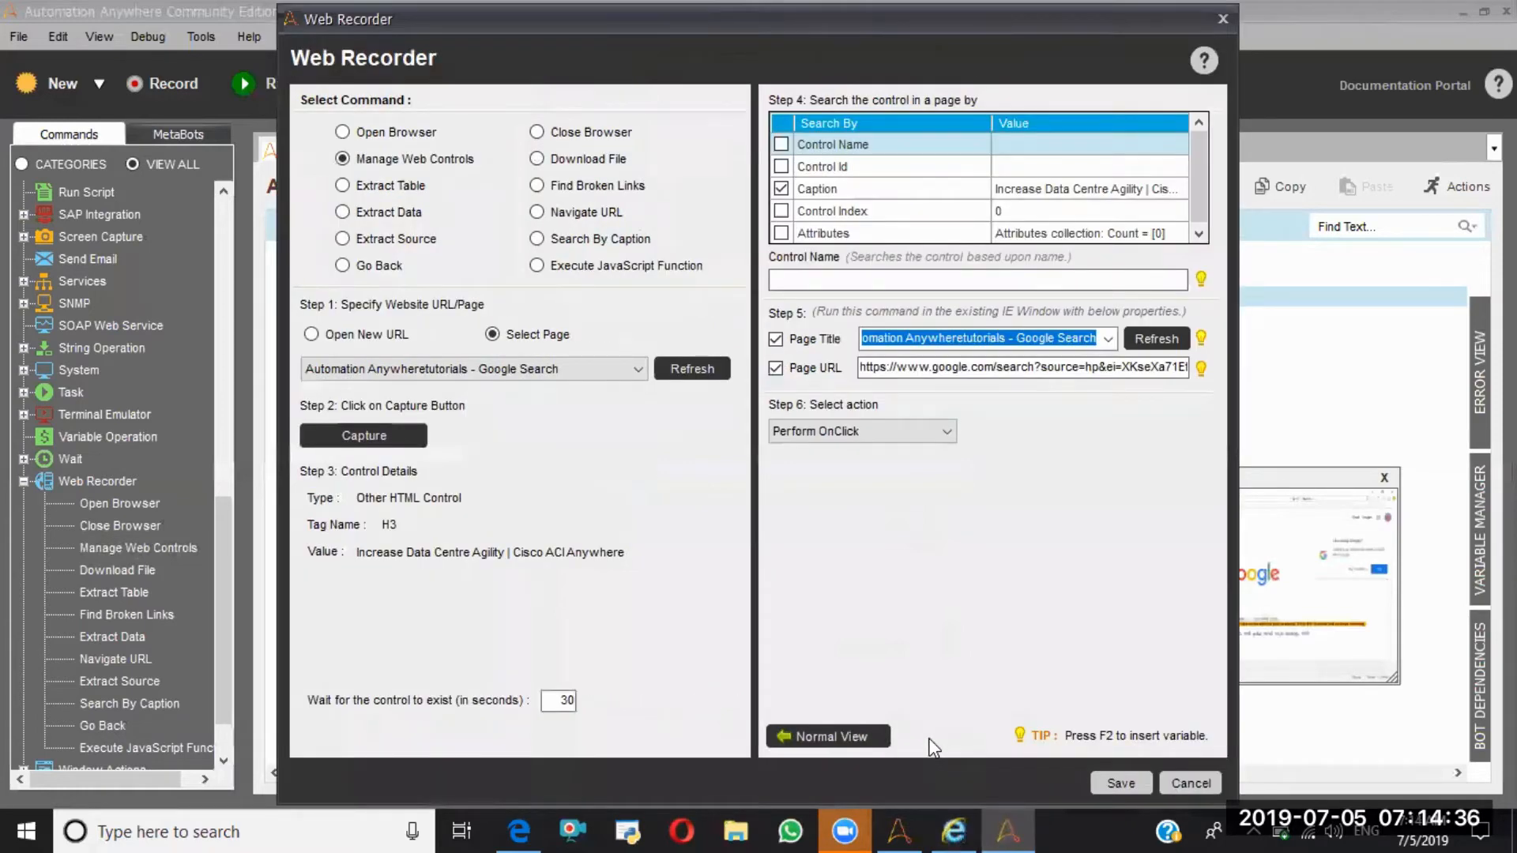
click(1199, 235)
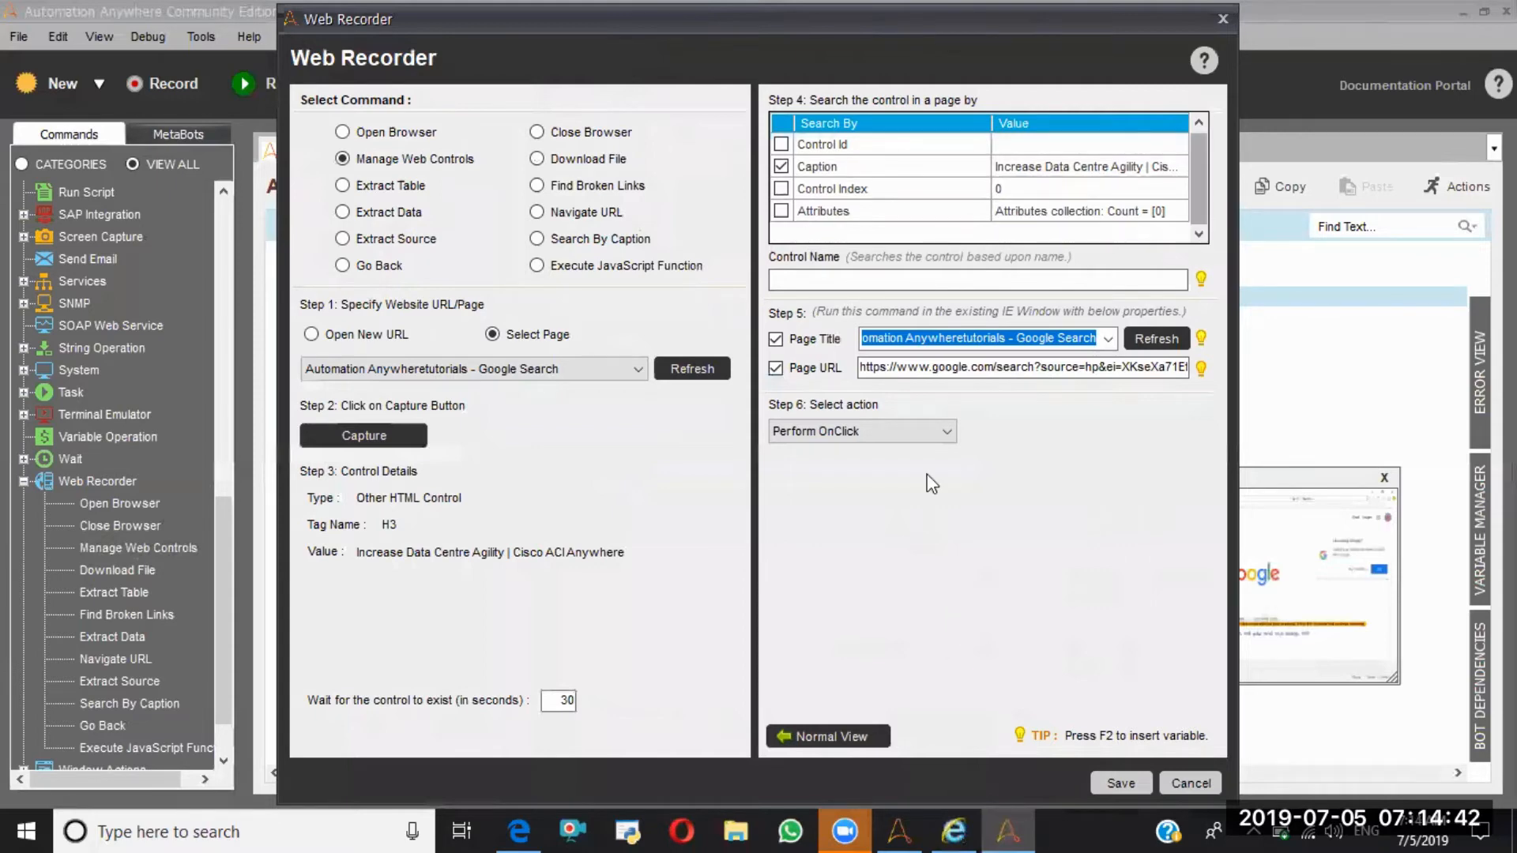
click(924, 435)
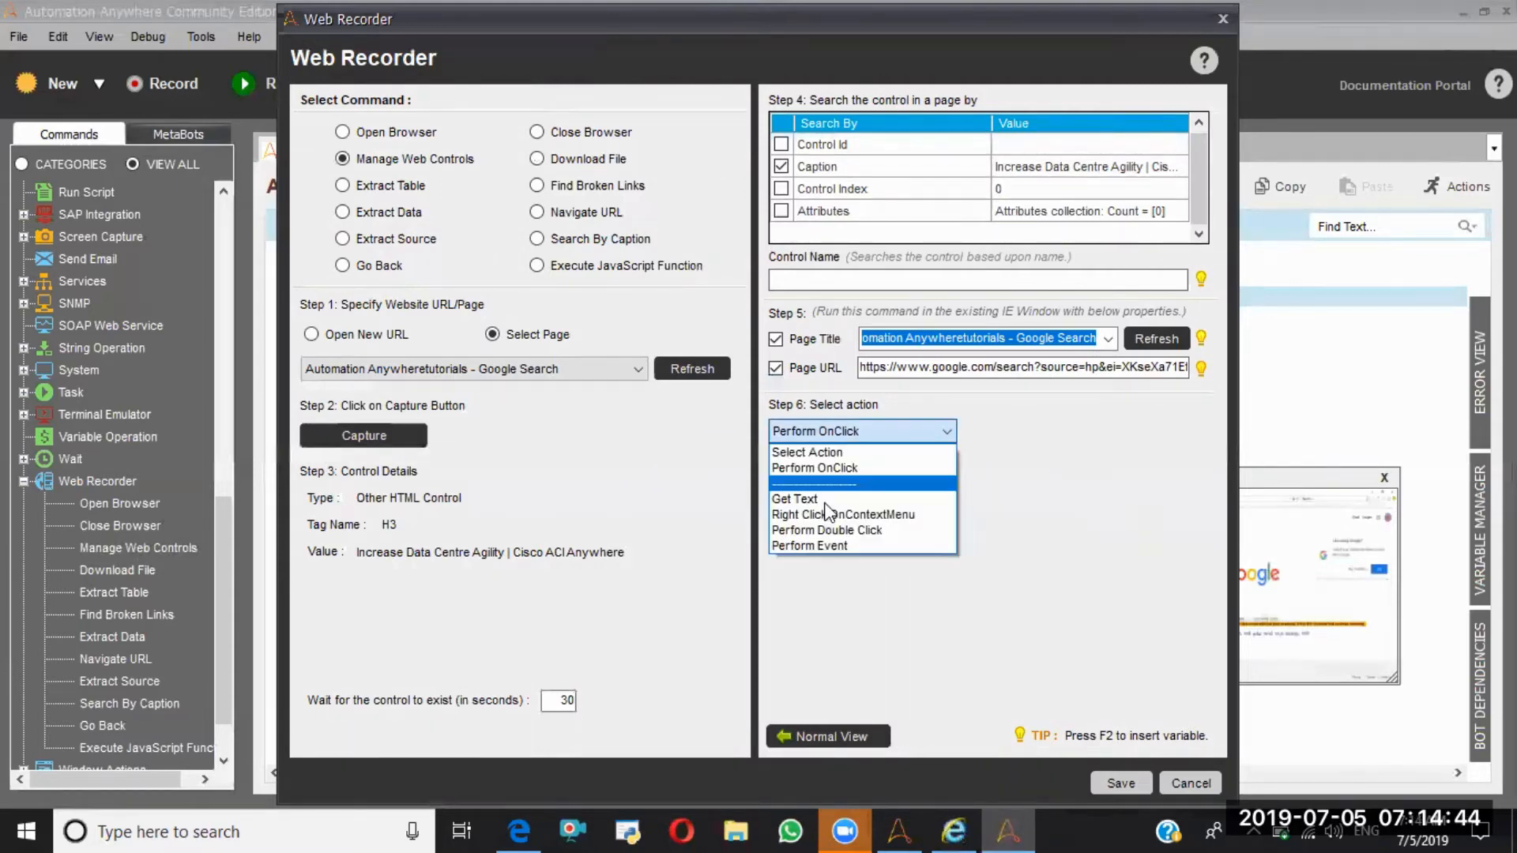
click(825, 501)
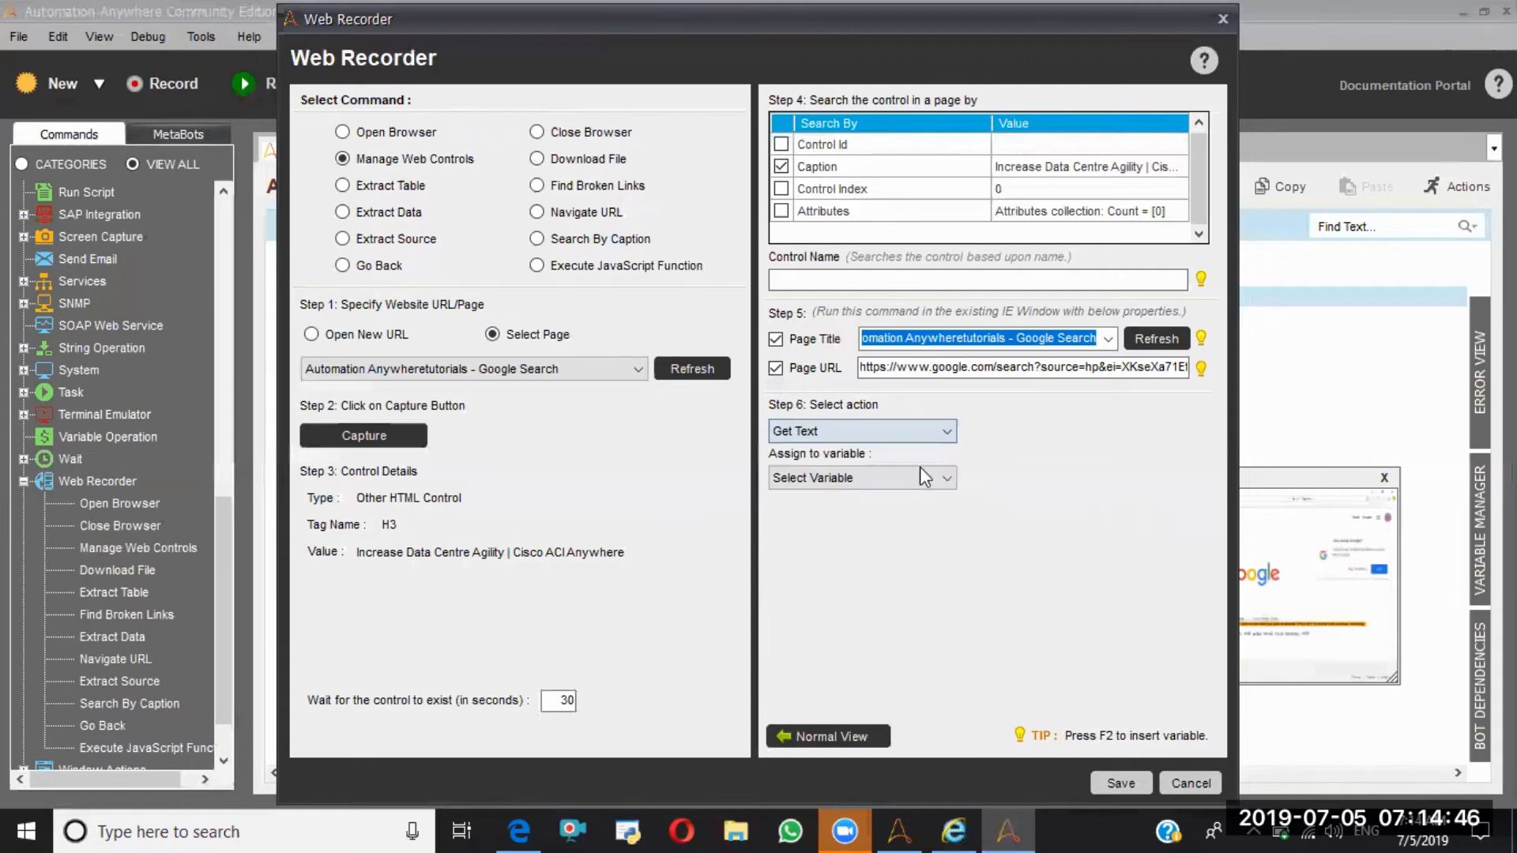
click(920, 470)
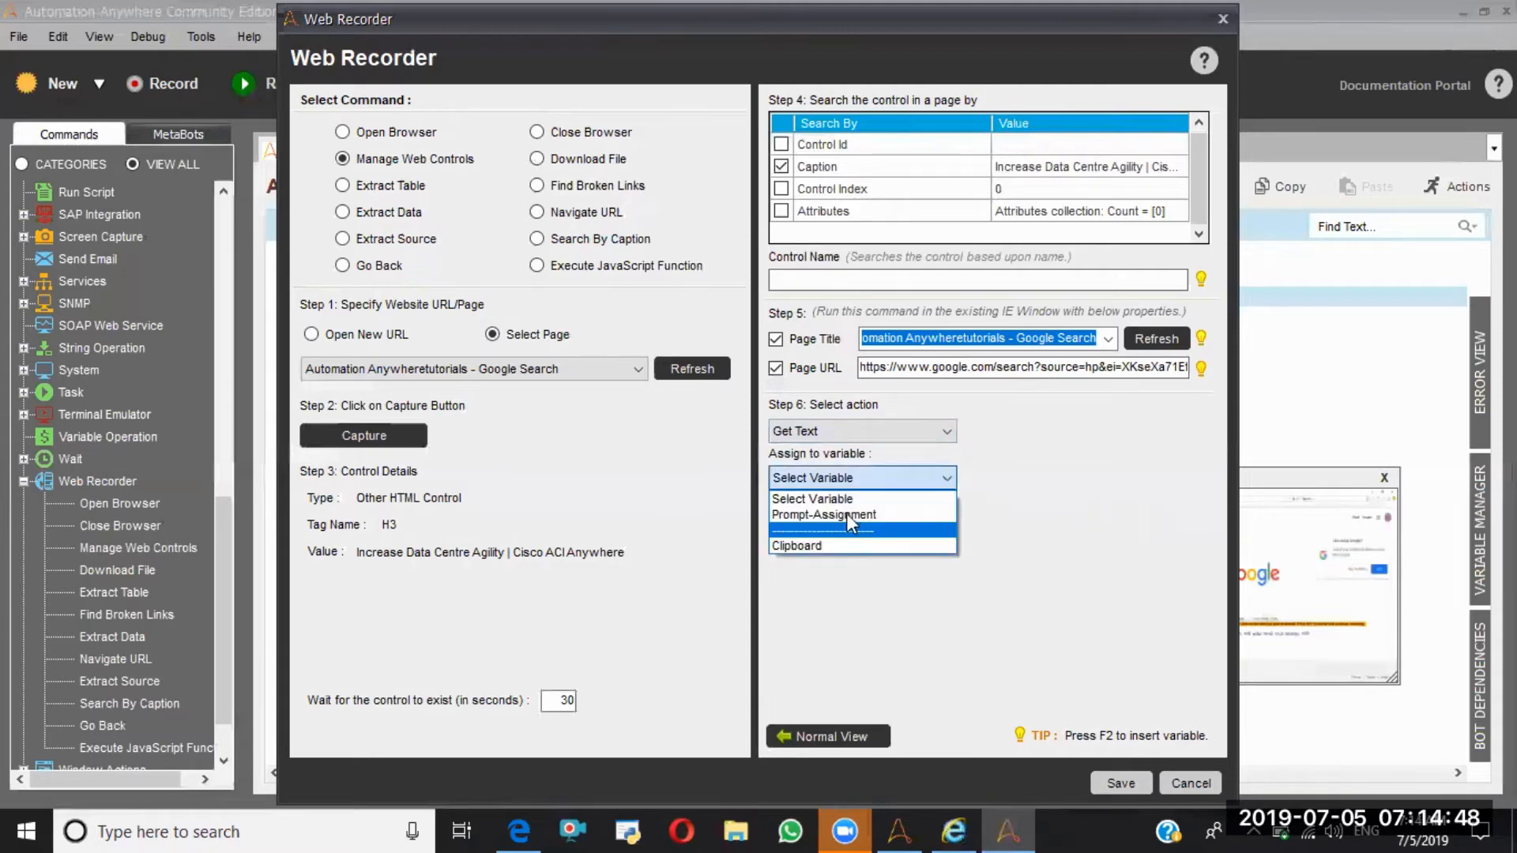
click(846, 516)
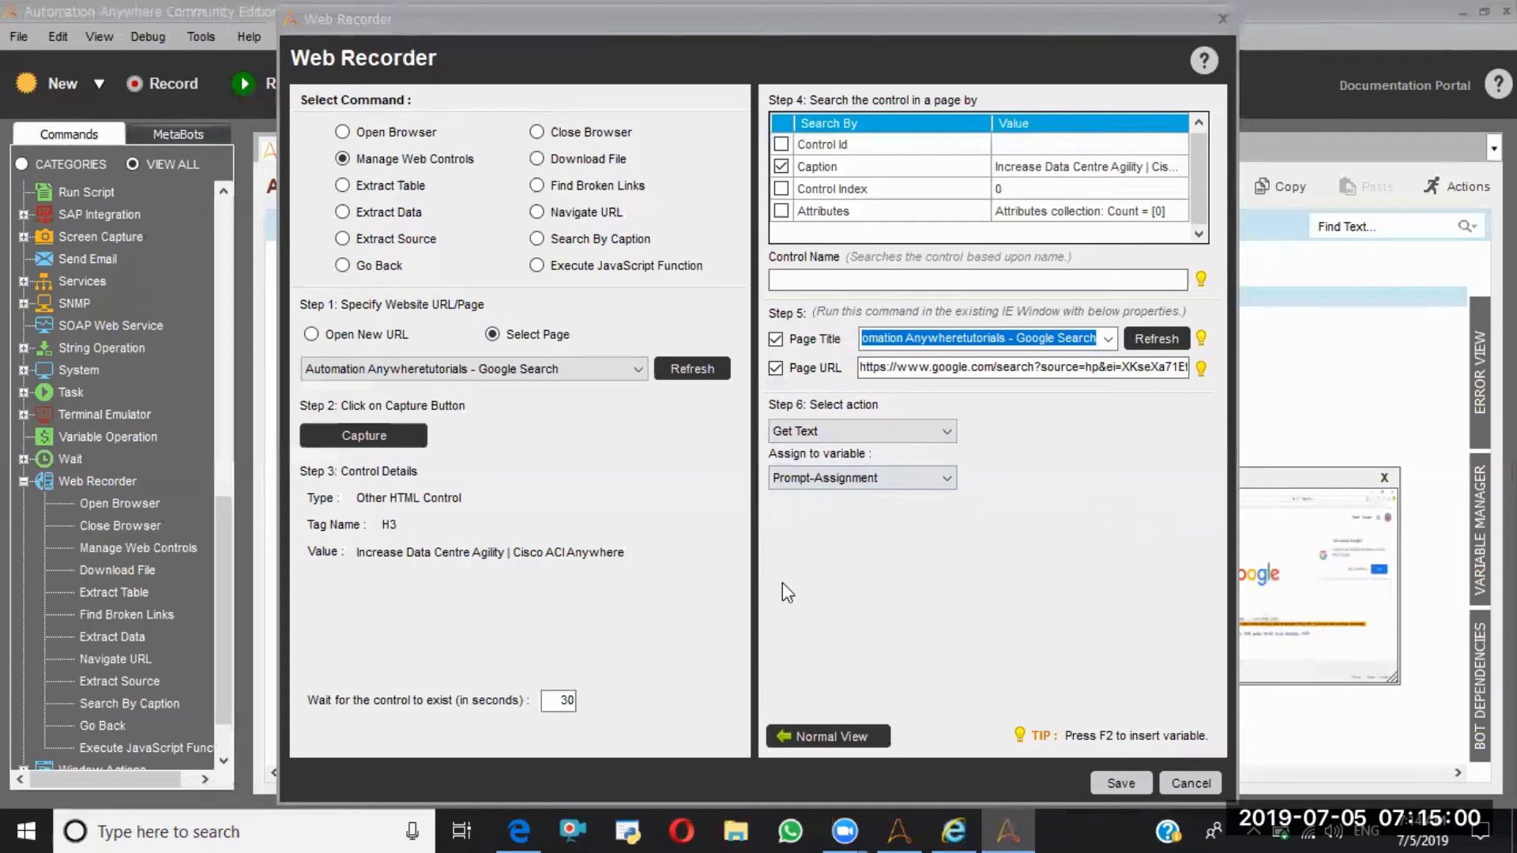
click(1140, 785)
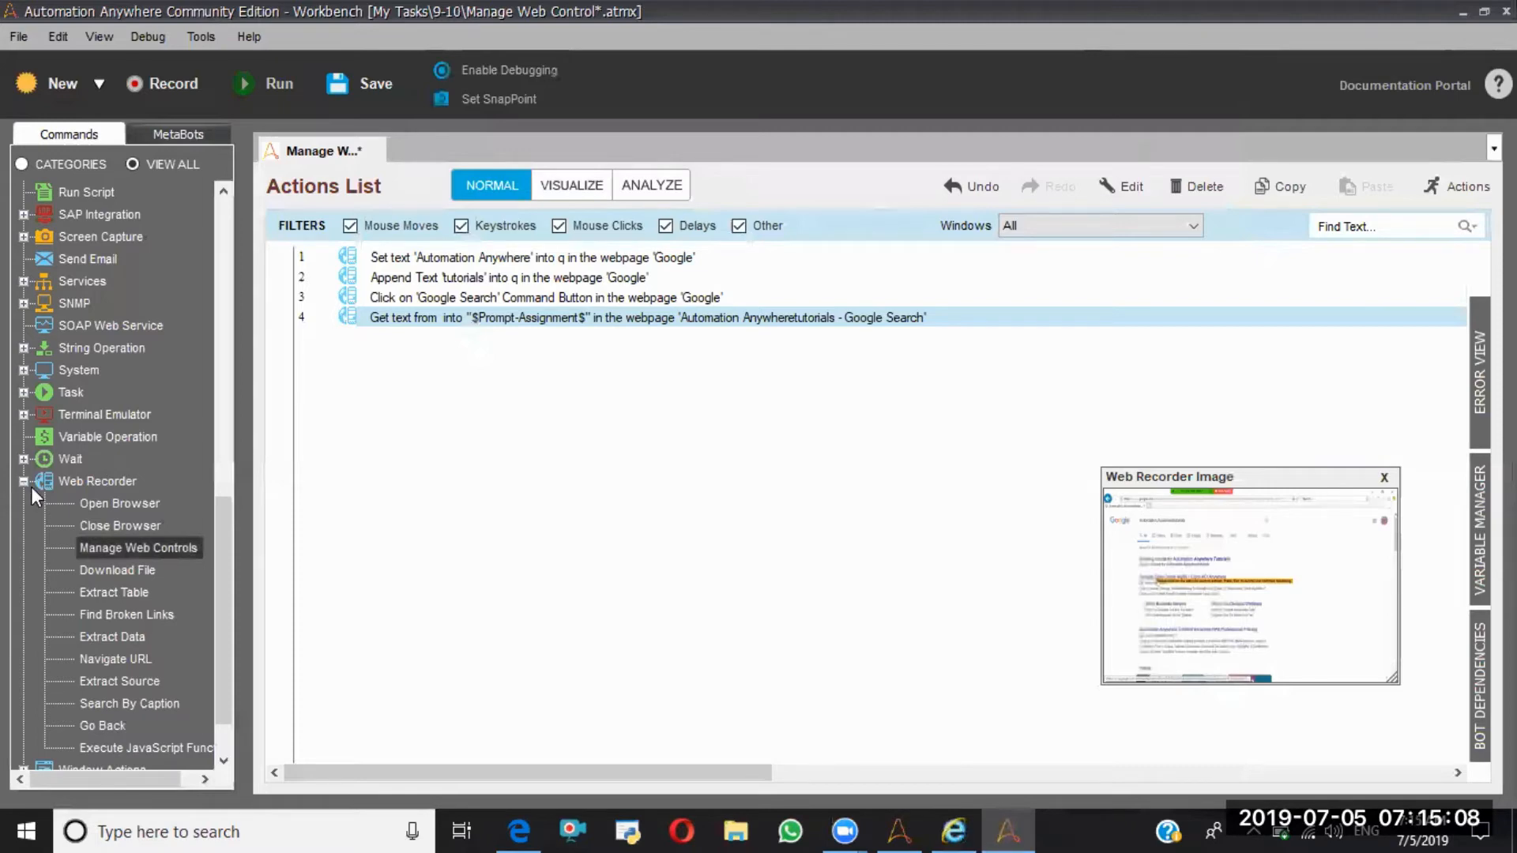
- Collapse the Web Recorder commands and reopen the Get Text action to review its search criteria and variable assignment
click(24, 481)
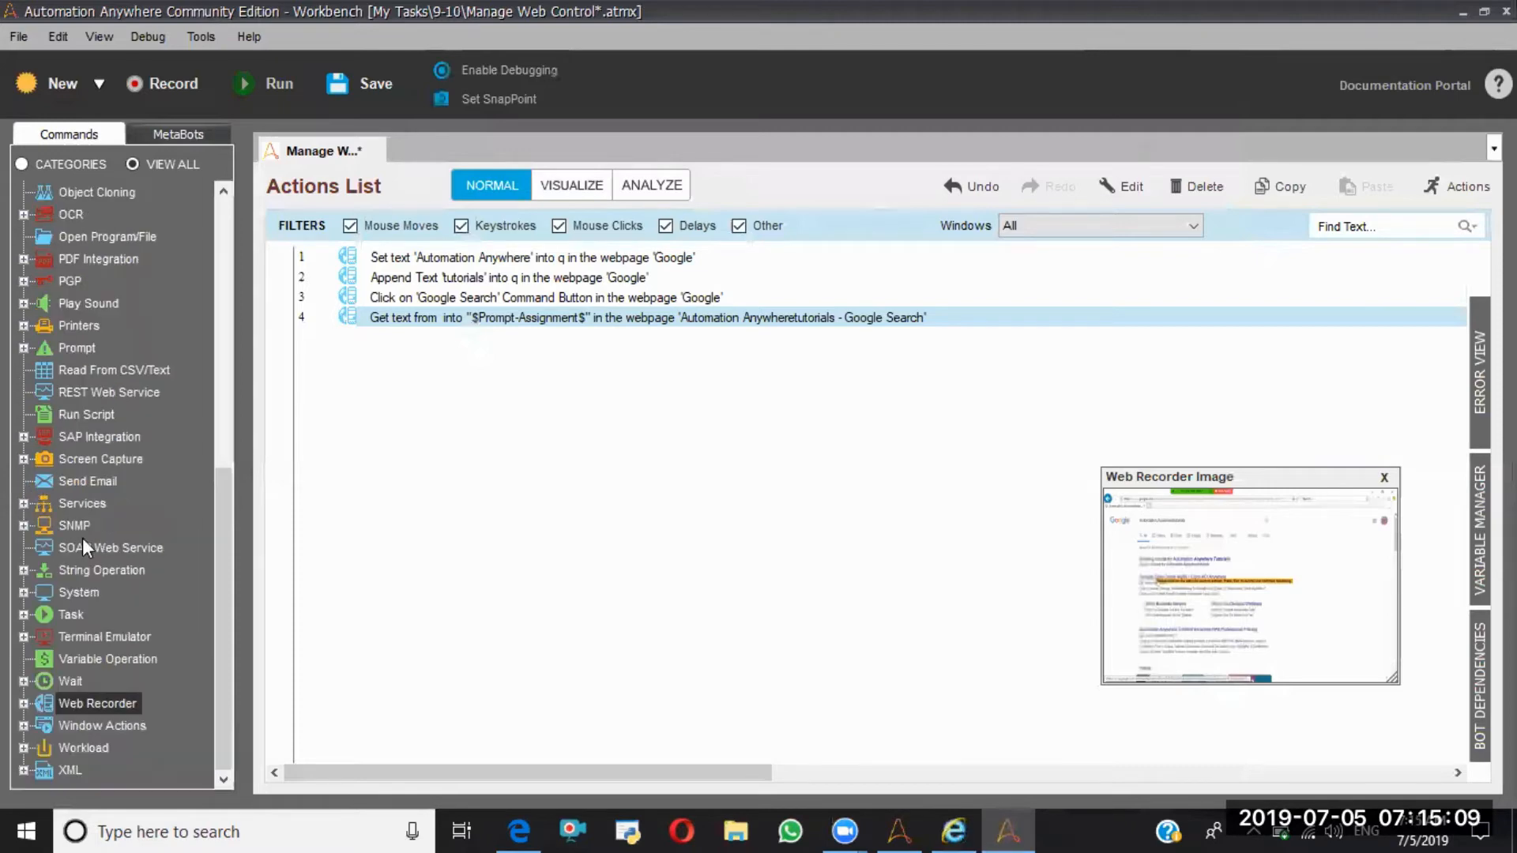
click(582, 325)
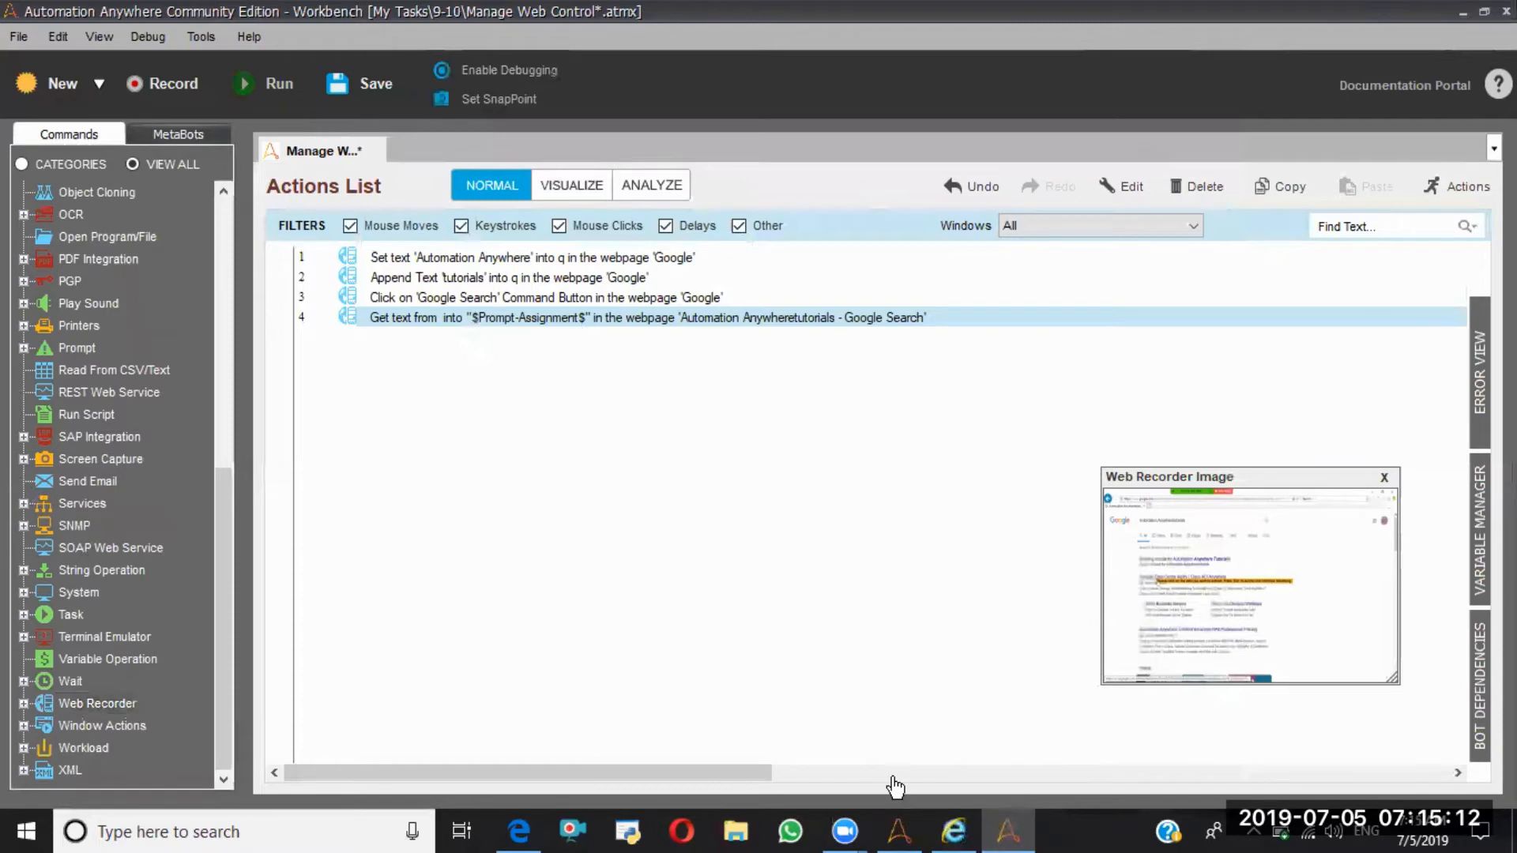
click(910, 736)
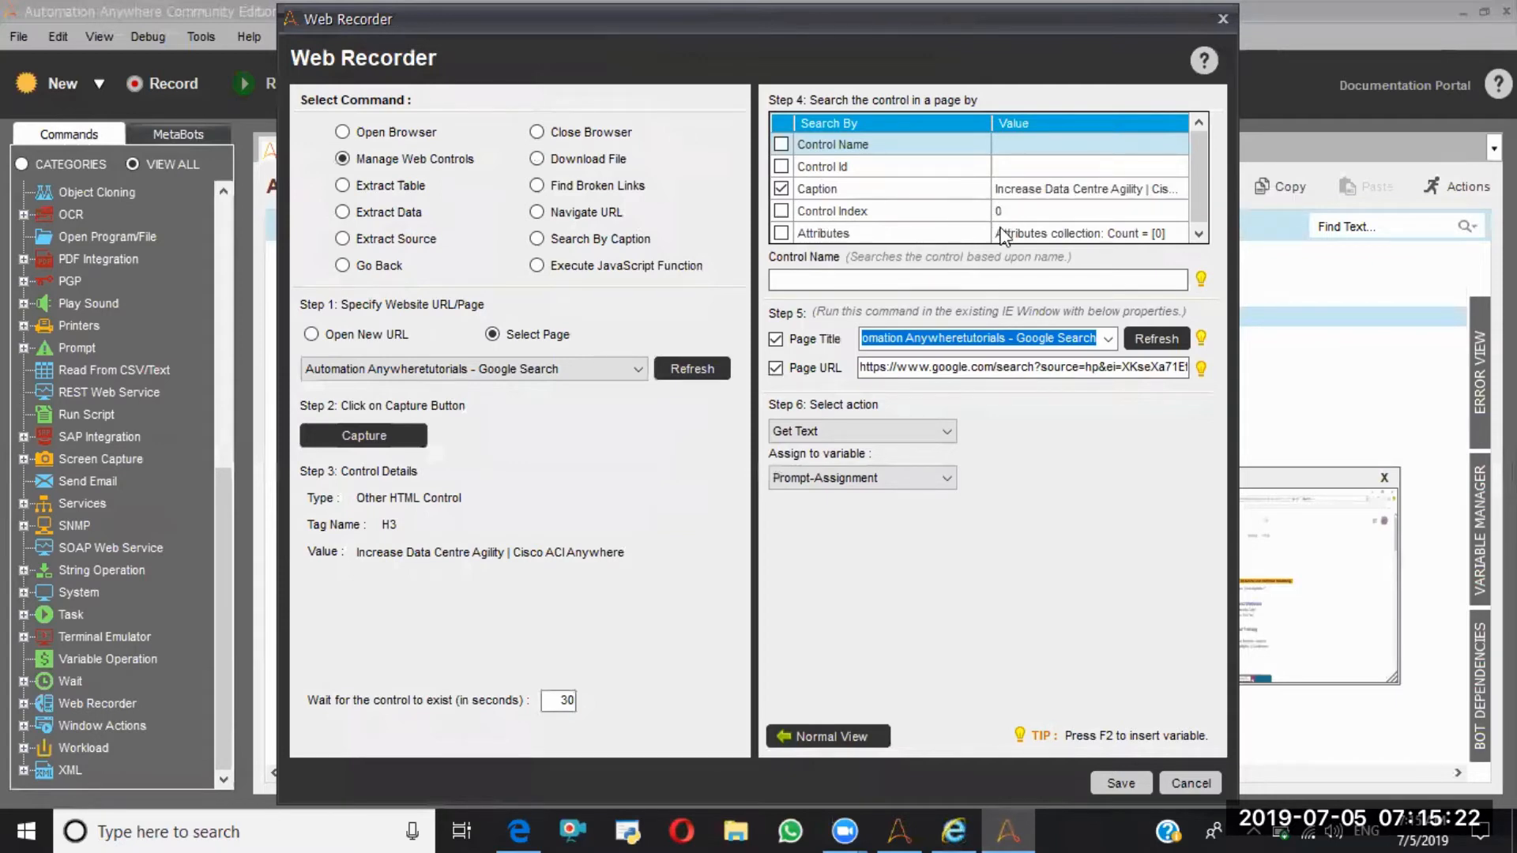
click(1120, 783)
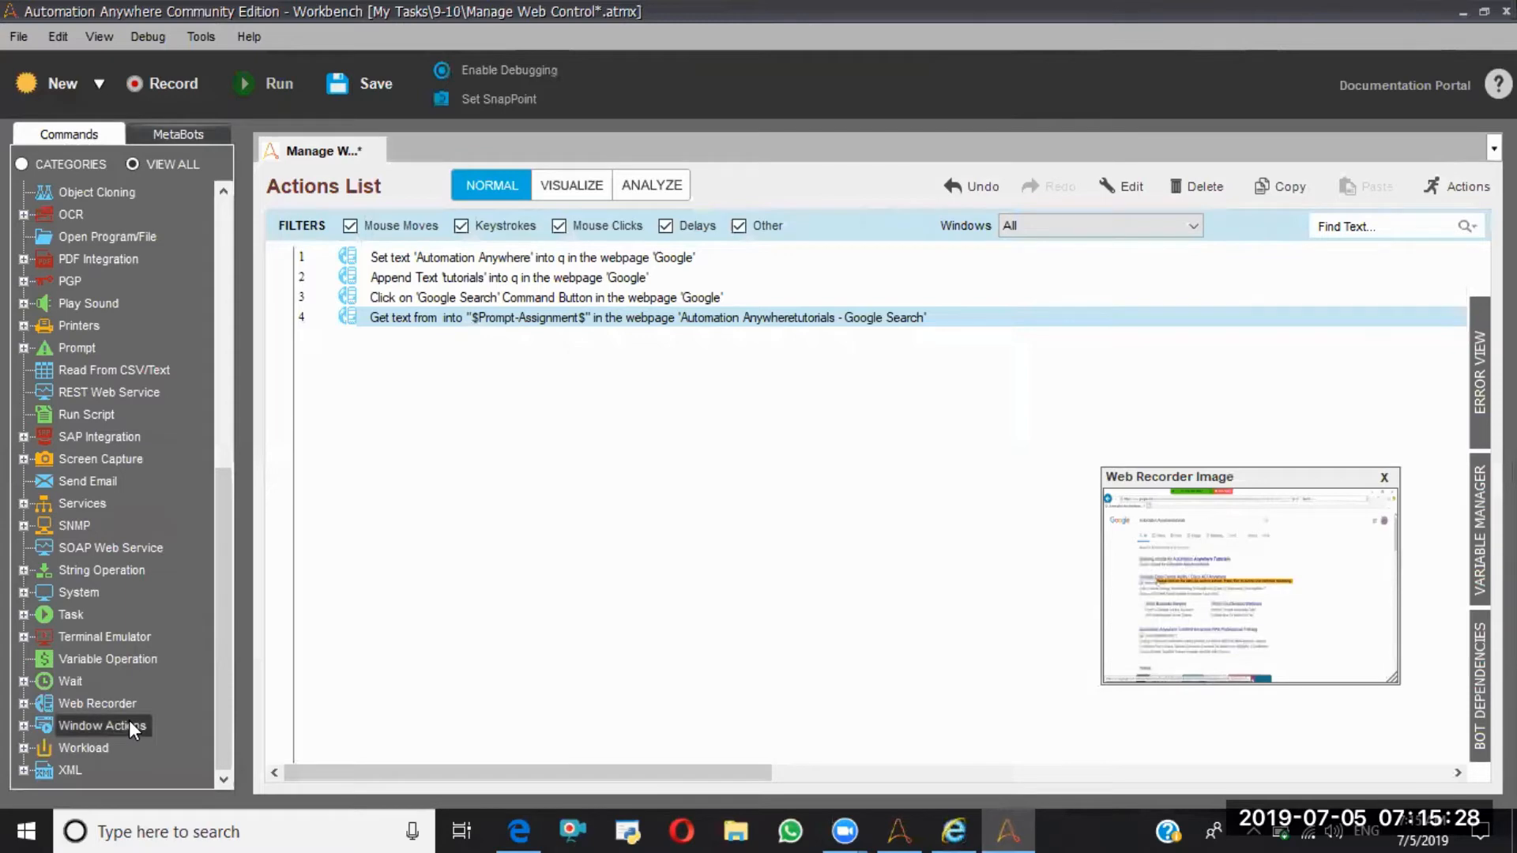
- Add a Message Box after the Get Text action that shows the $Prompt-Assignment$ variable as its message
scroll(130, 720, up, 1)
drag(94, 214, 322, 642)
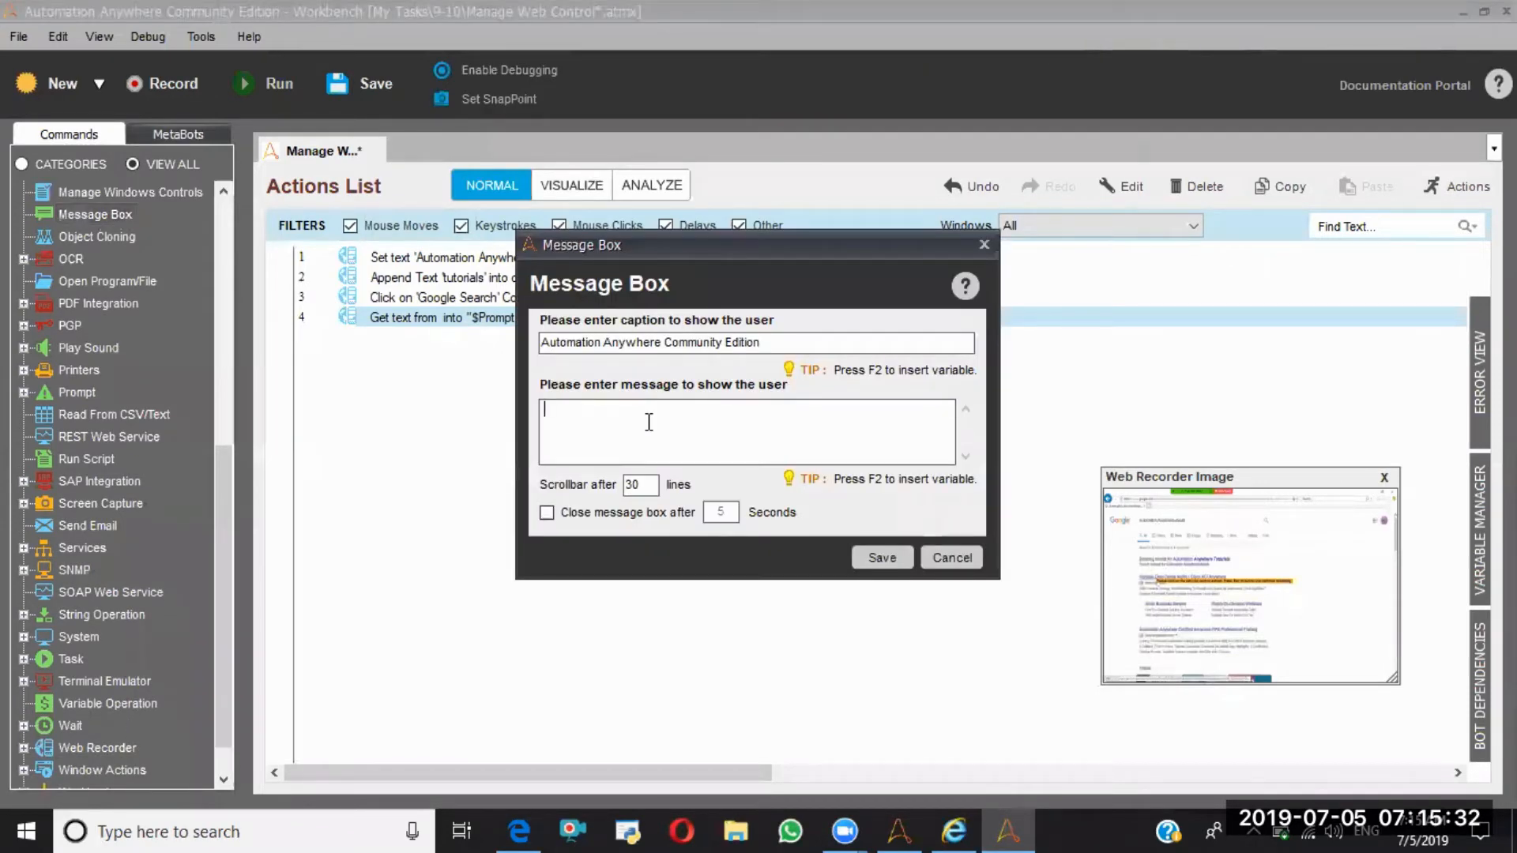
key(F2)
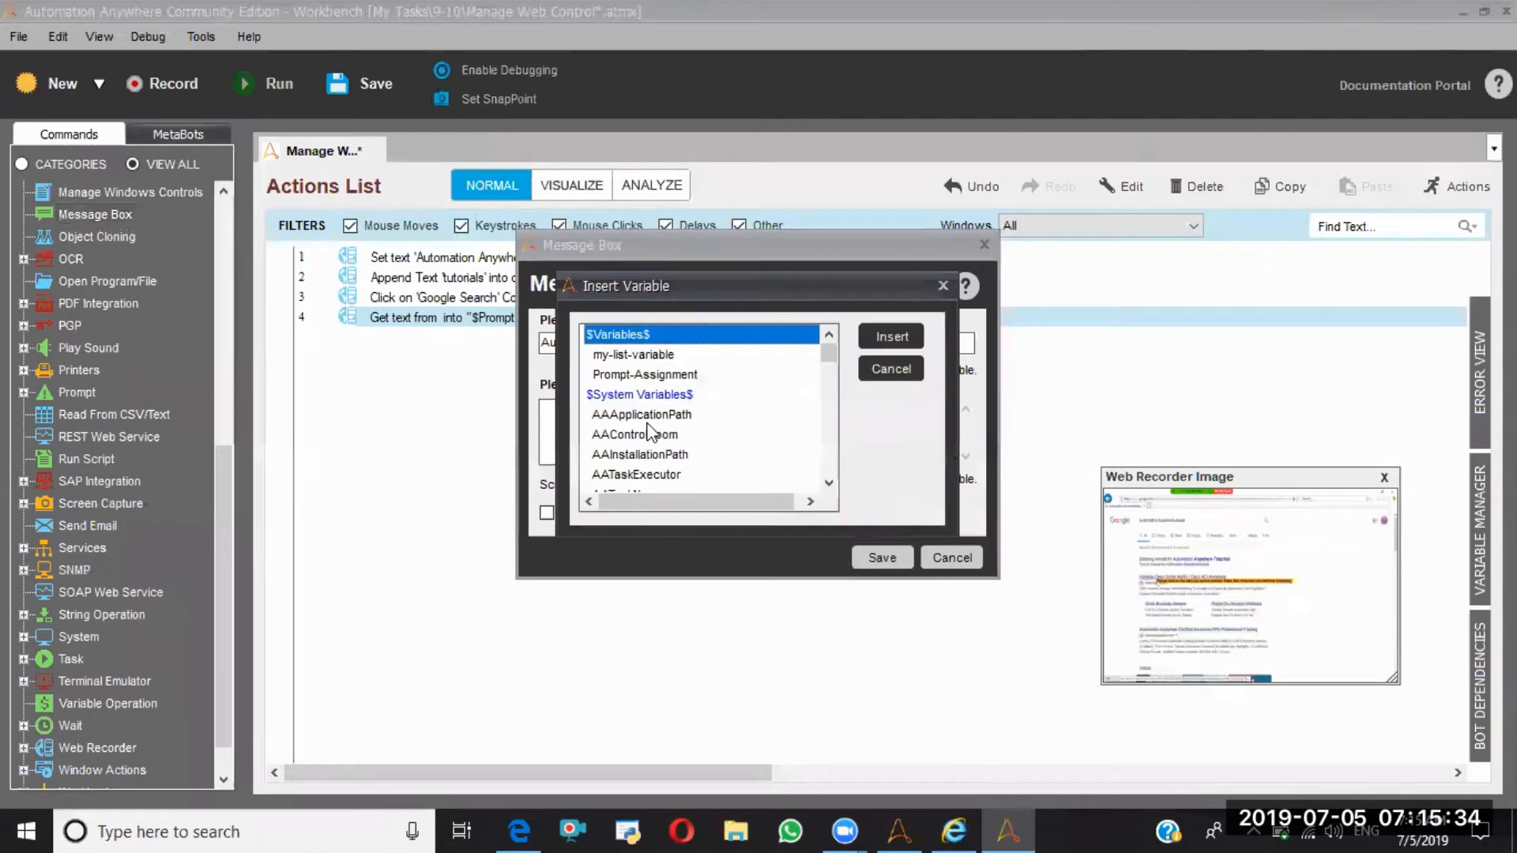
key(Down)
key(Down)
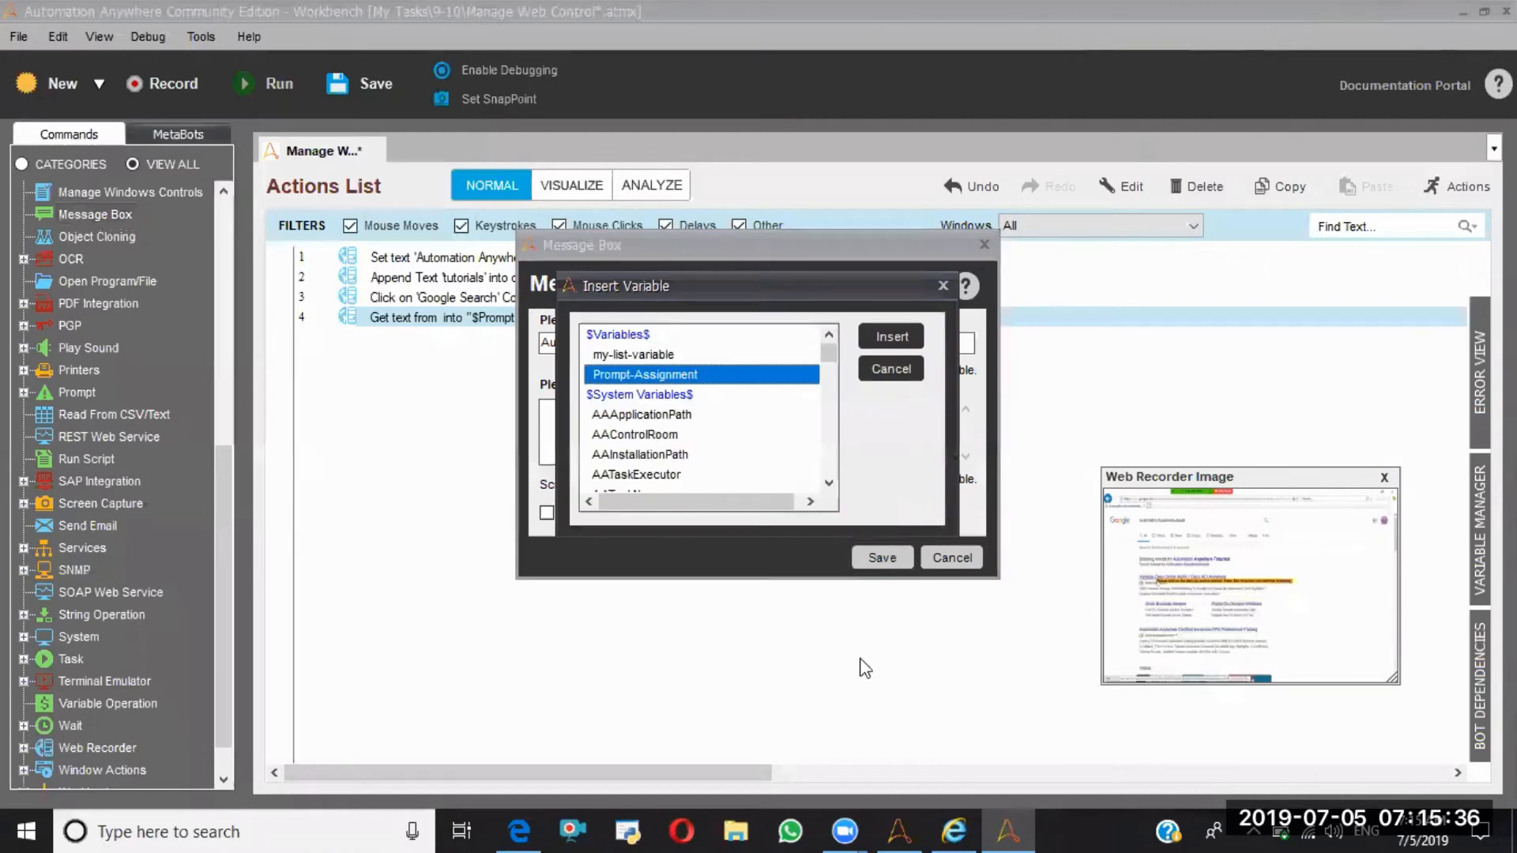
key(Return)
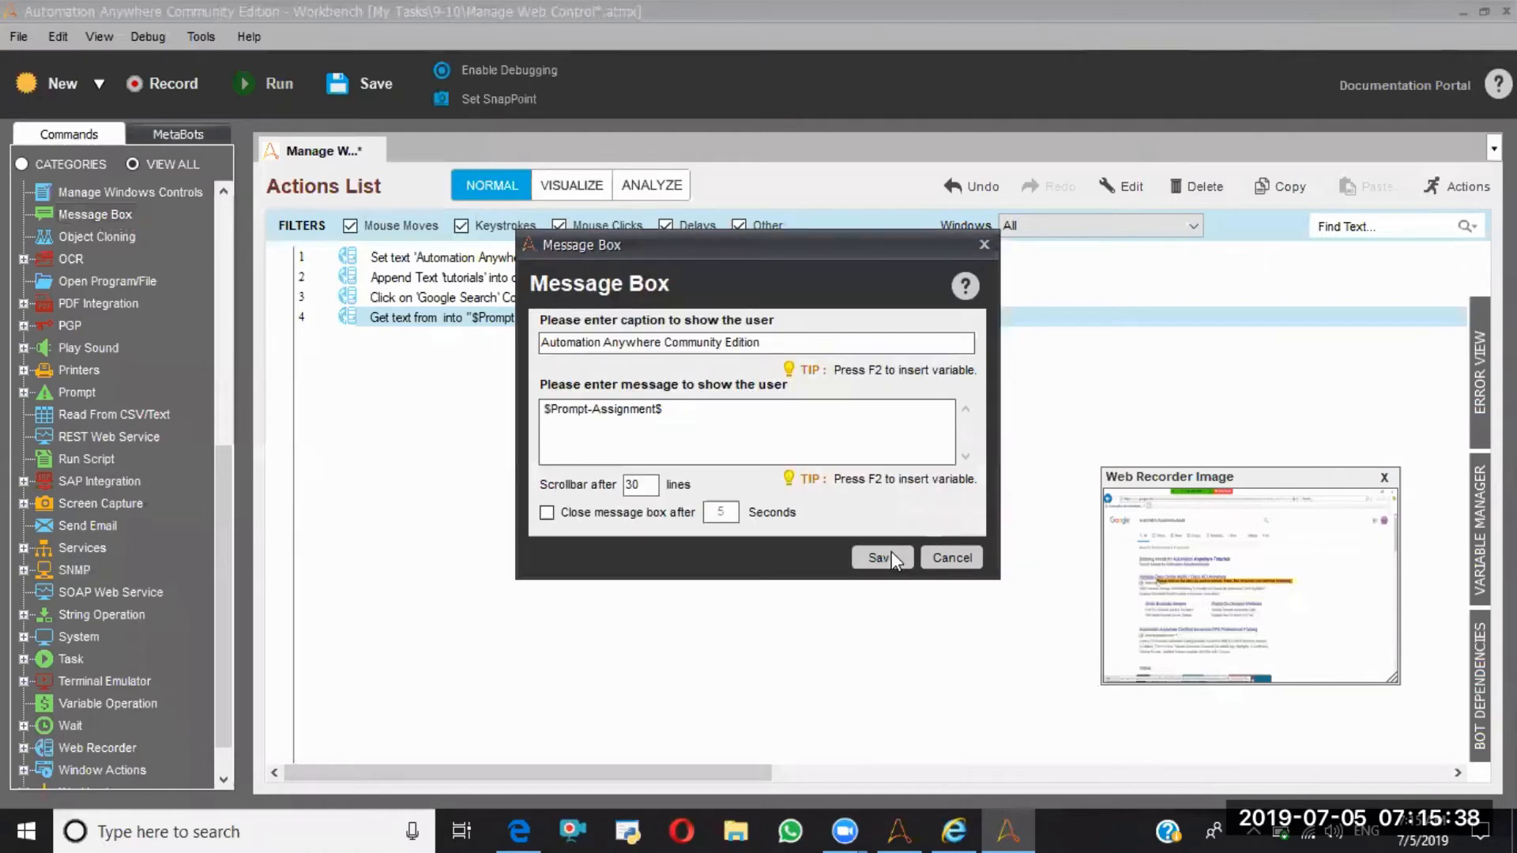
click(880, 558)
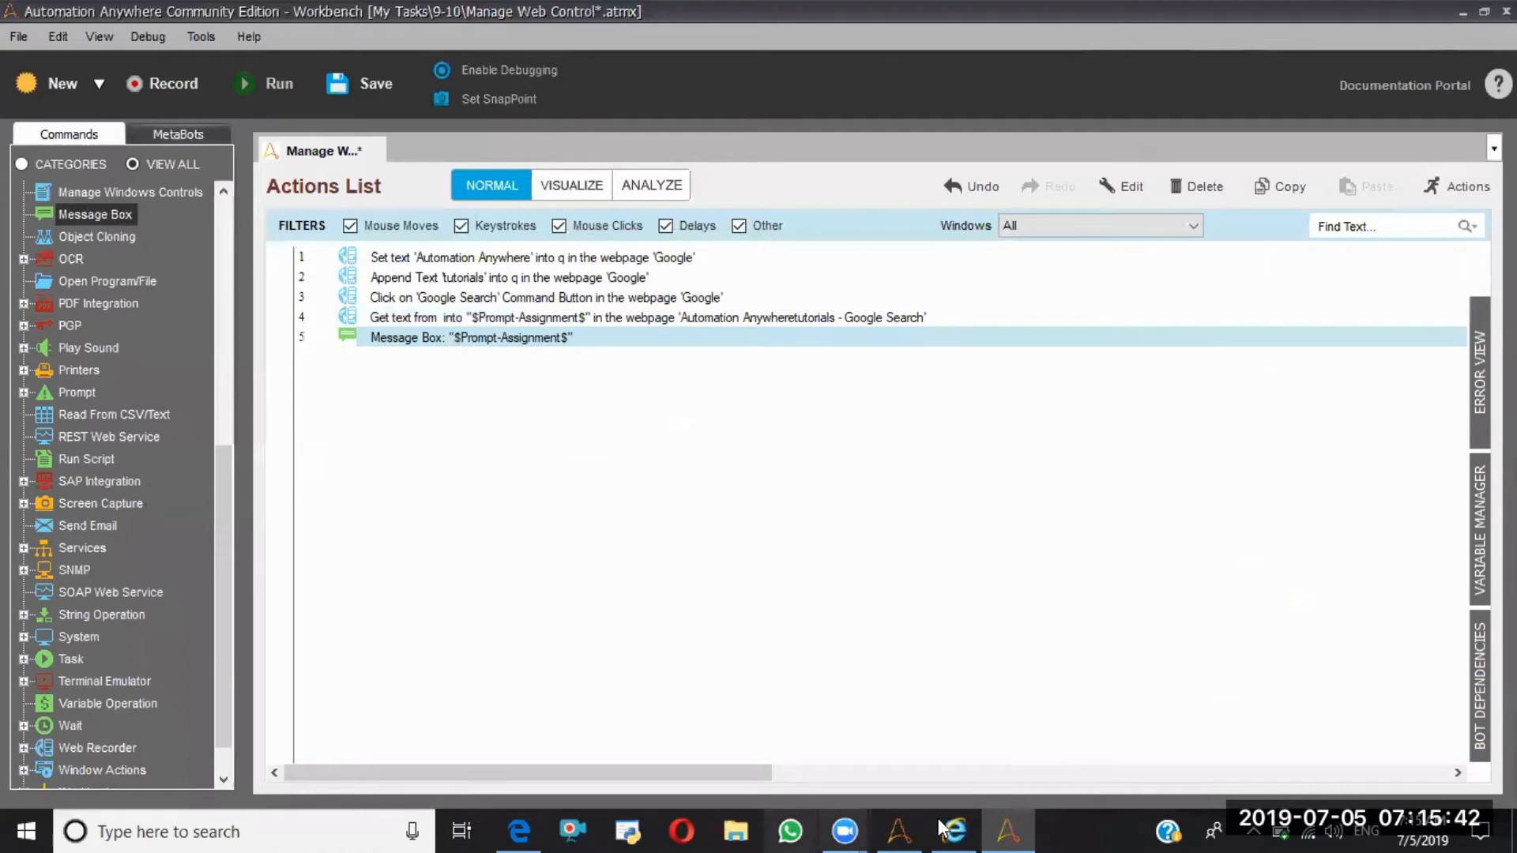
- Start a Manage Web Controls command on the open Google results page, capture "Automation Anywhere Certified Advanced RPA Professional Training" and show its advanced search criteria
mouse_move(940, 827)
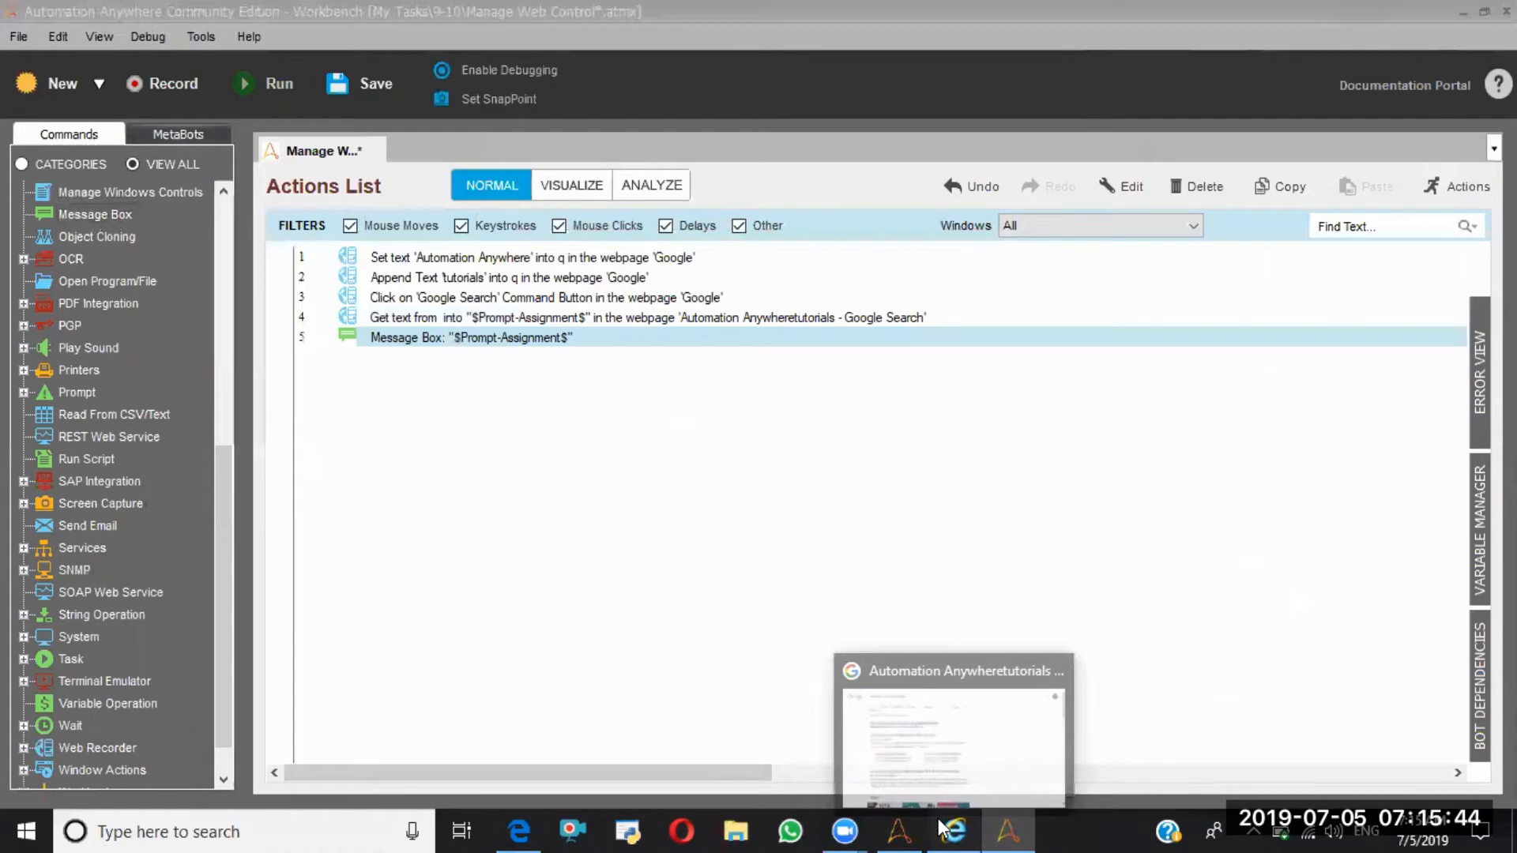
click(940, 827)
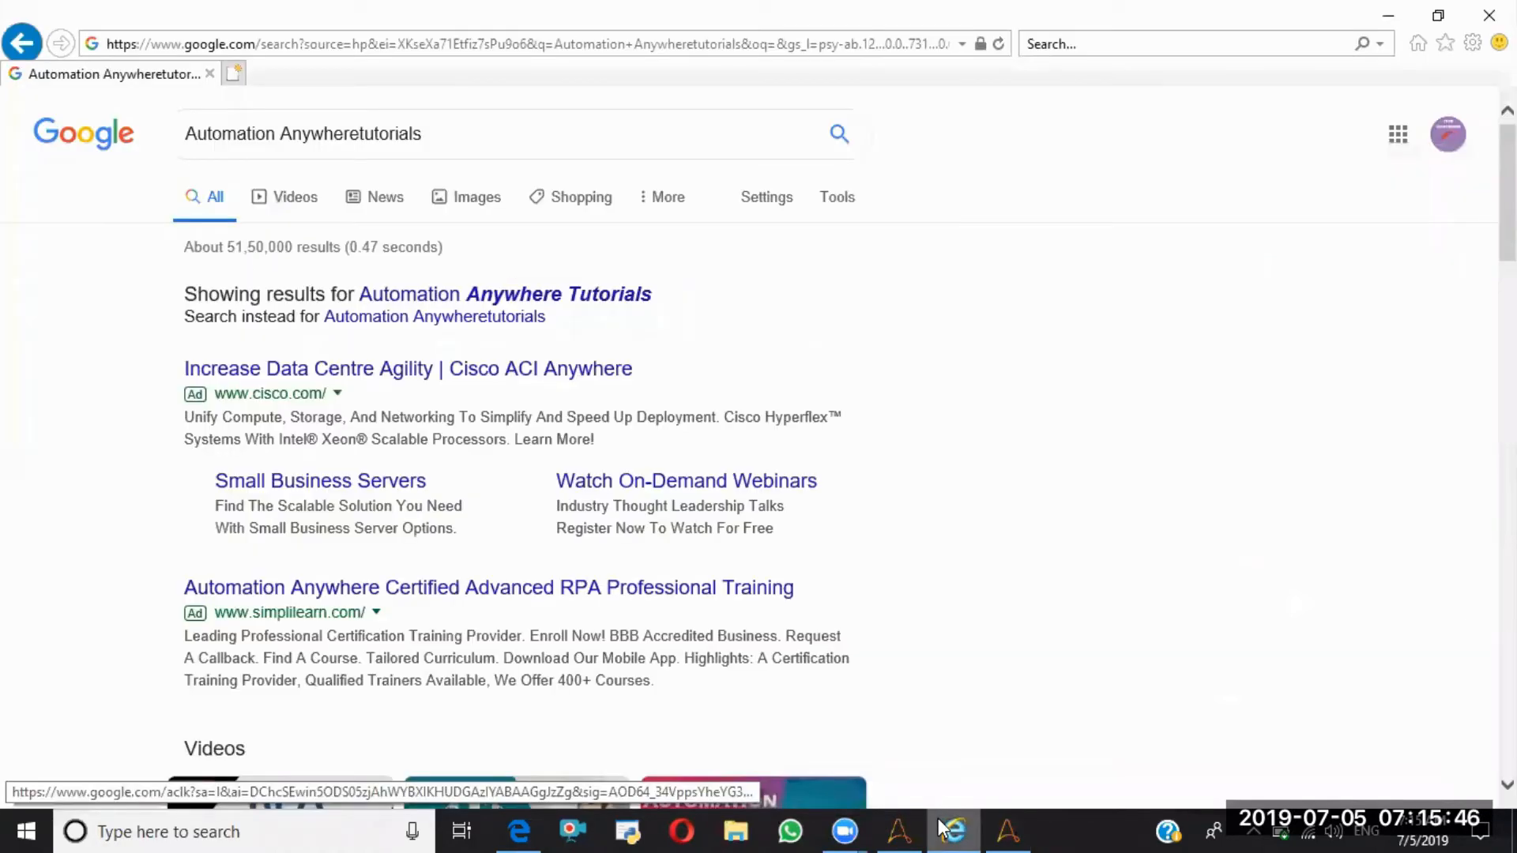
key(alt+Tab)
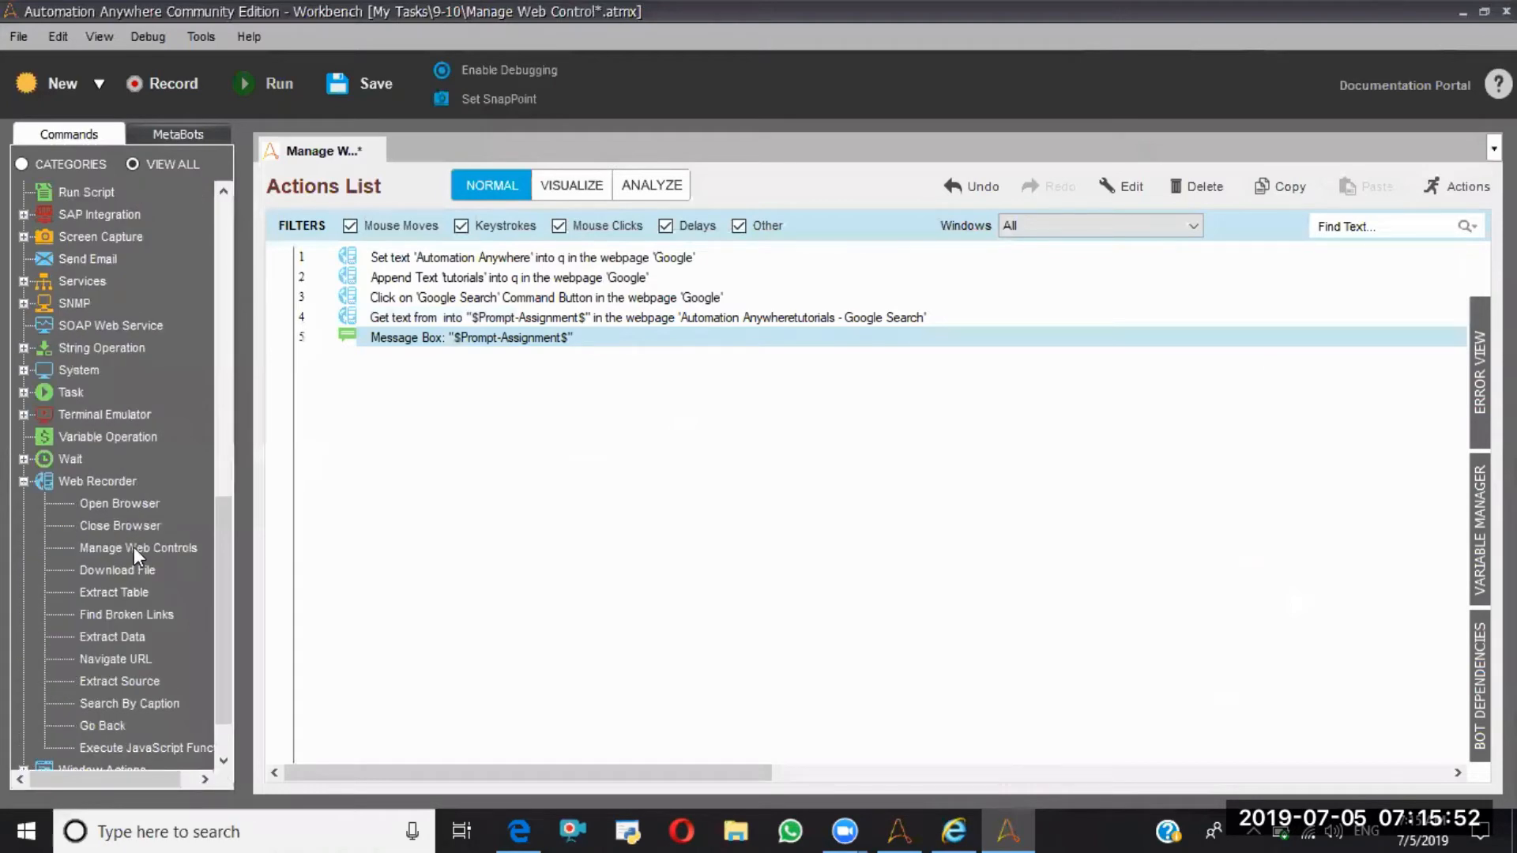
click(134, 547)
double_click(135, 546)
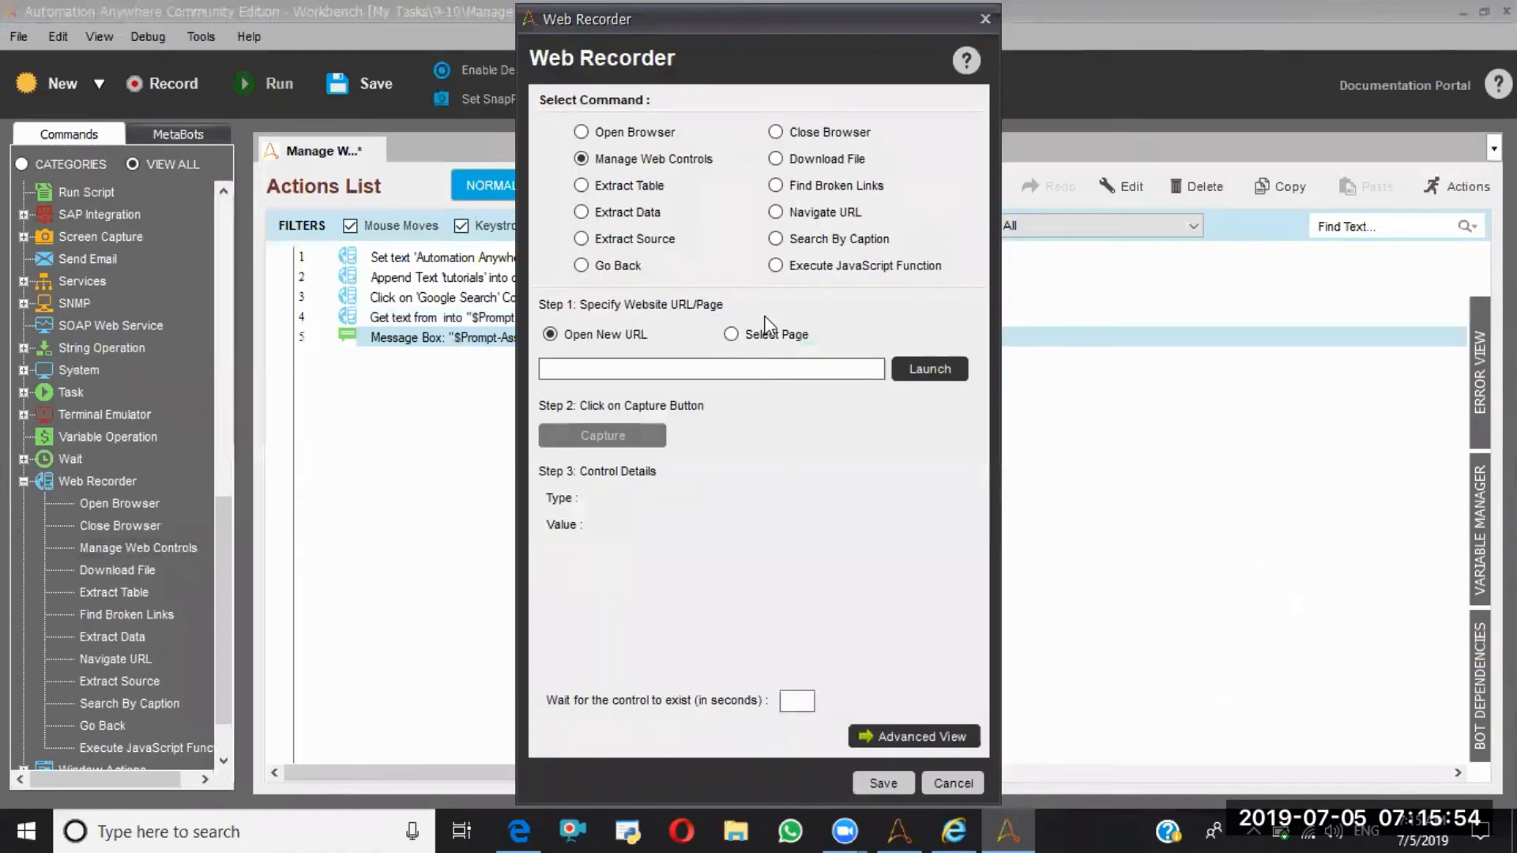
click(770, 334)
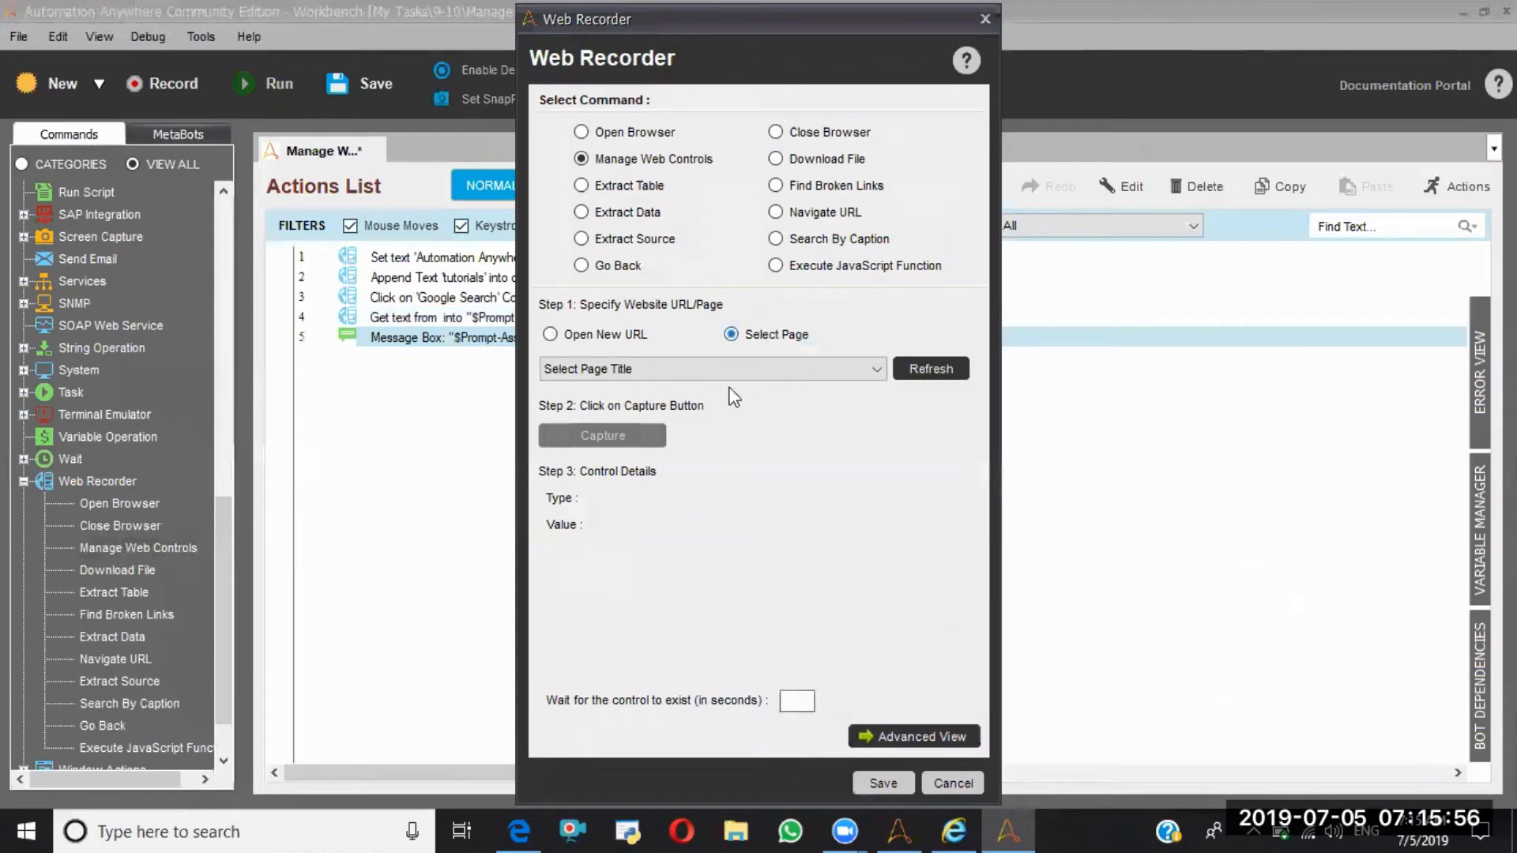
click(734, 370)
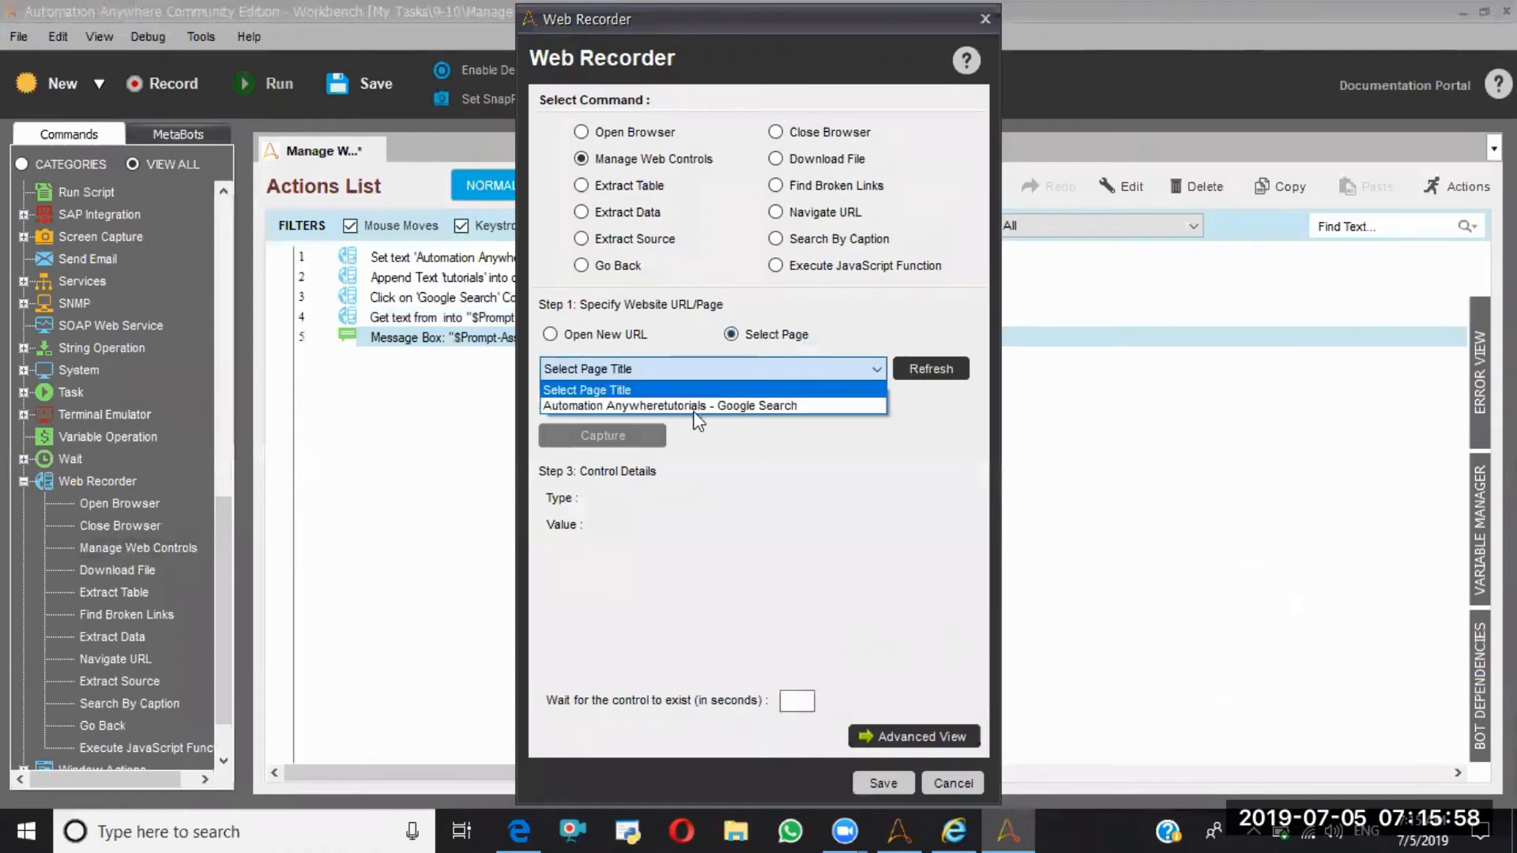
click(695, 406)
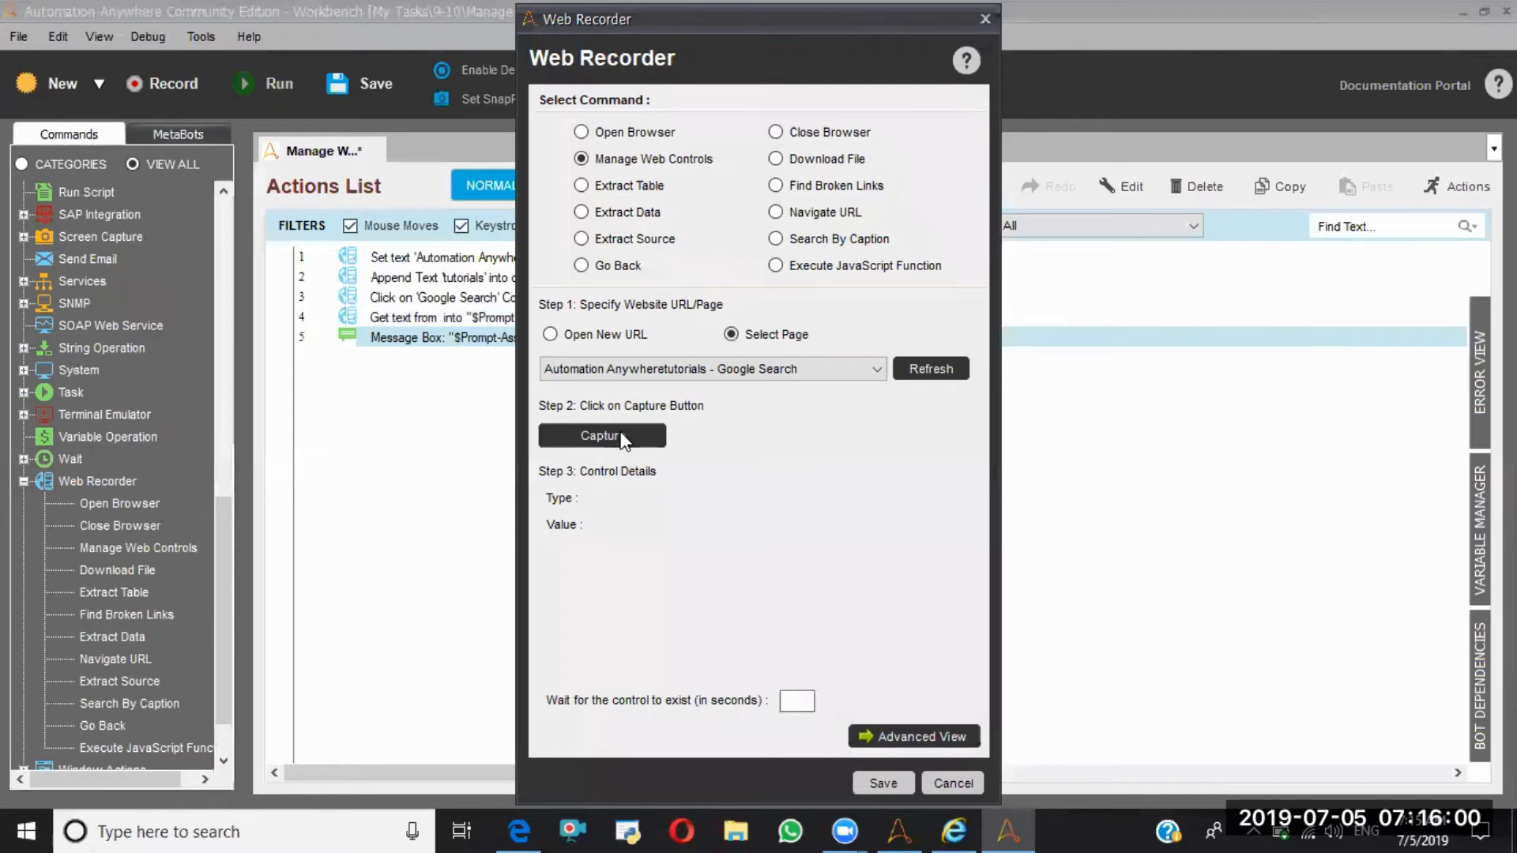
click(622, 439)
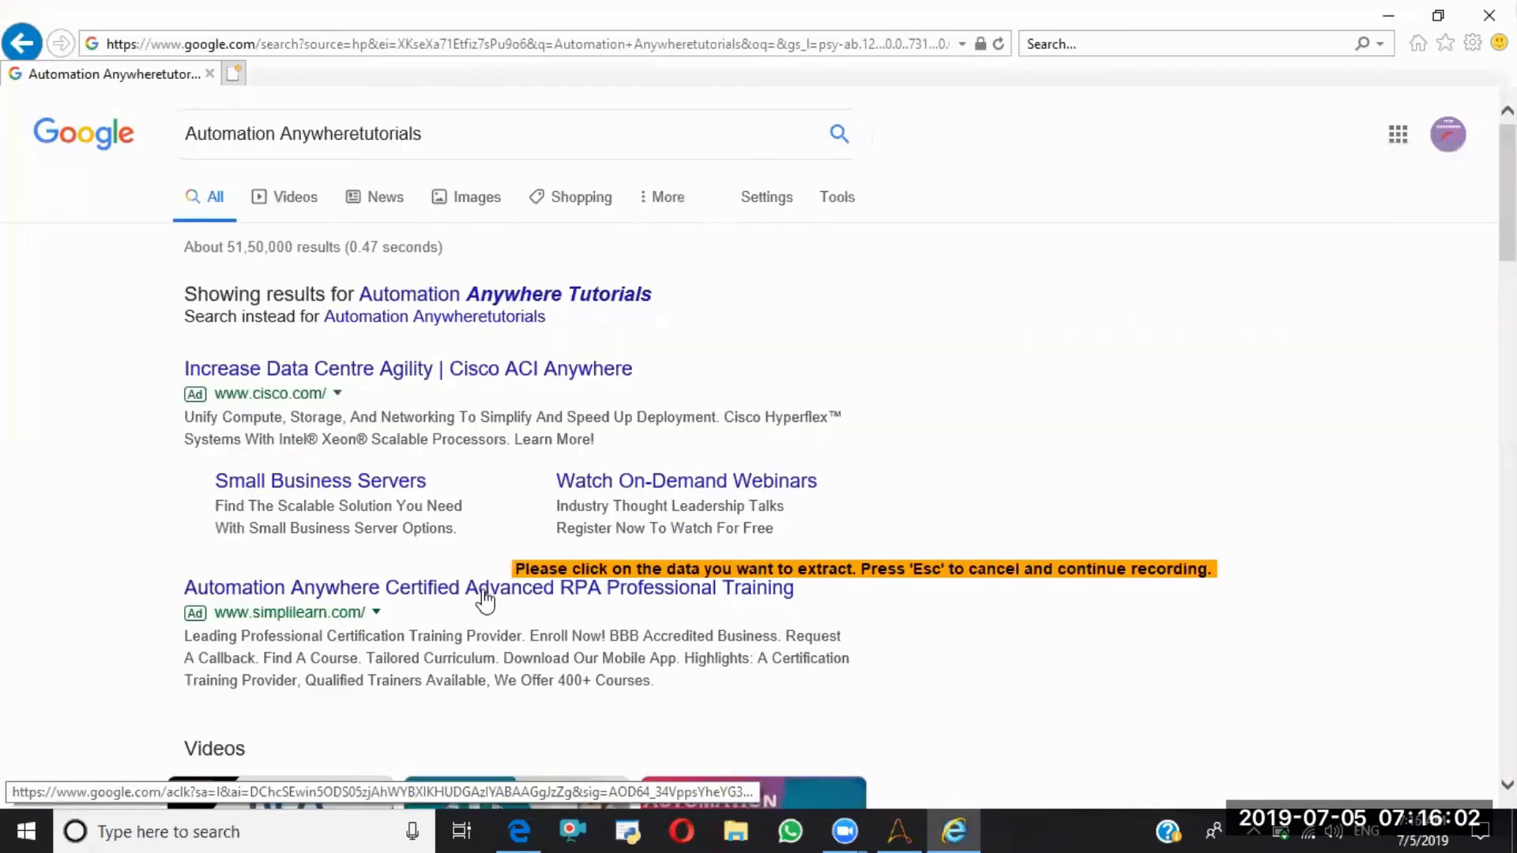
click(410, 594)
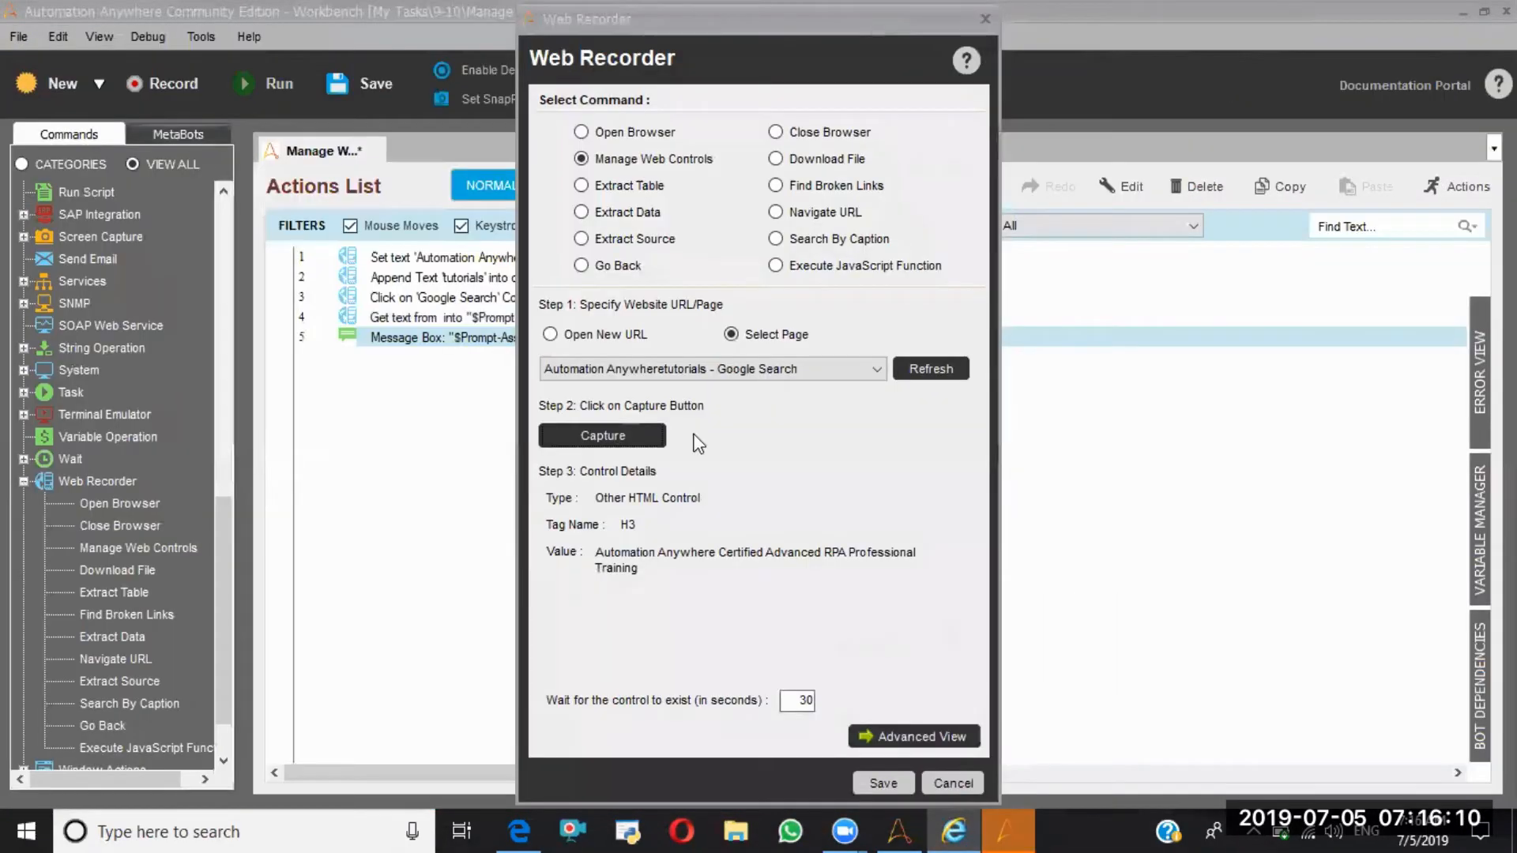
click(920, 738)
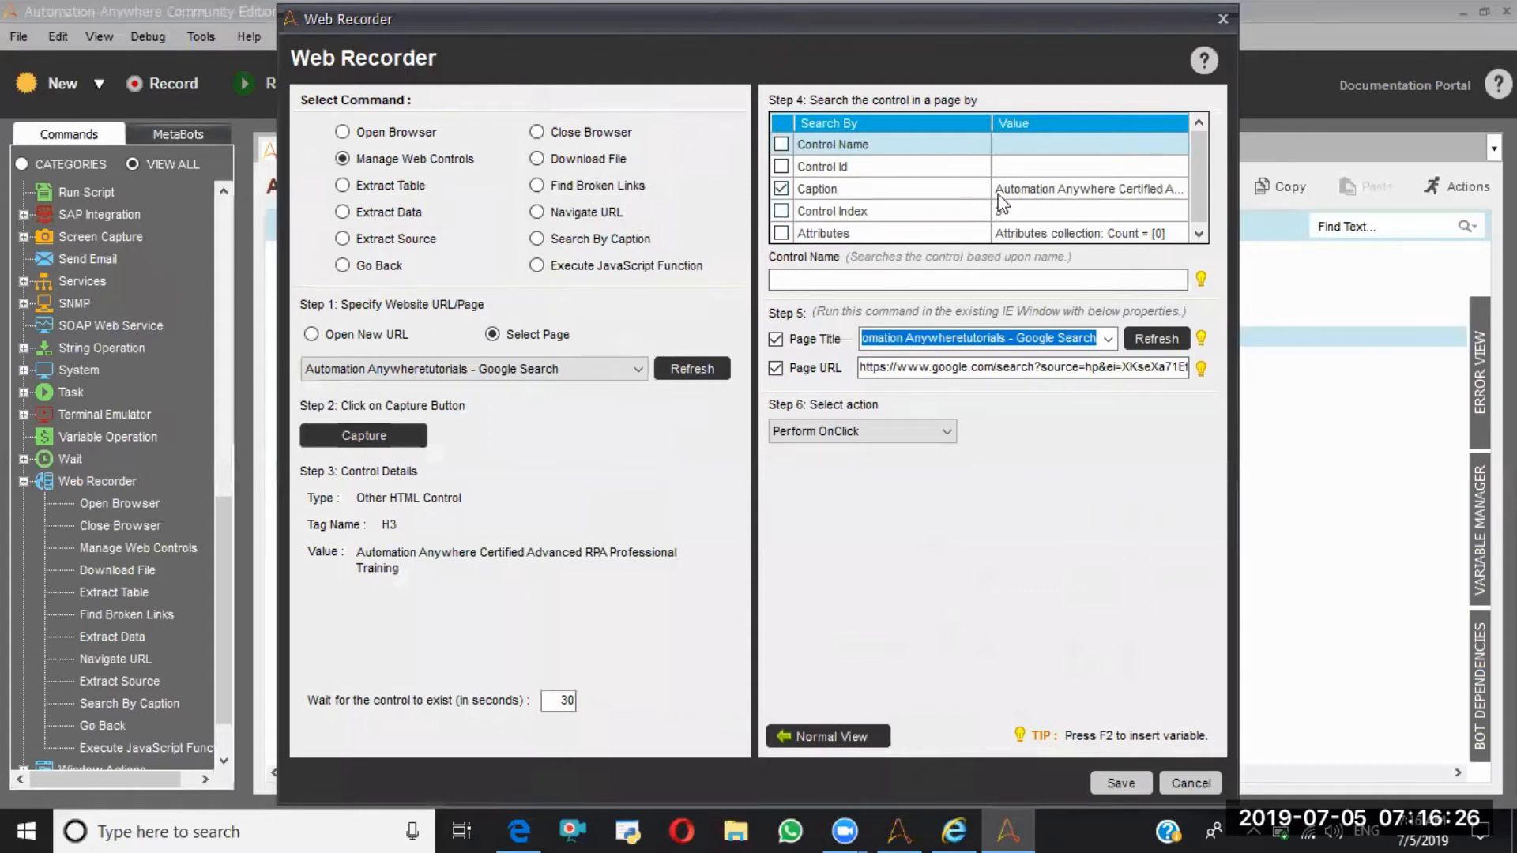
- Try to recapture the "Automation Anywhere Tutorial - Guru99" heading, and discard the unfinished Web Recorder command
click(353, 433)
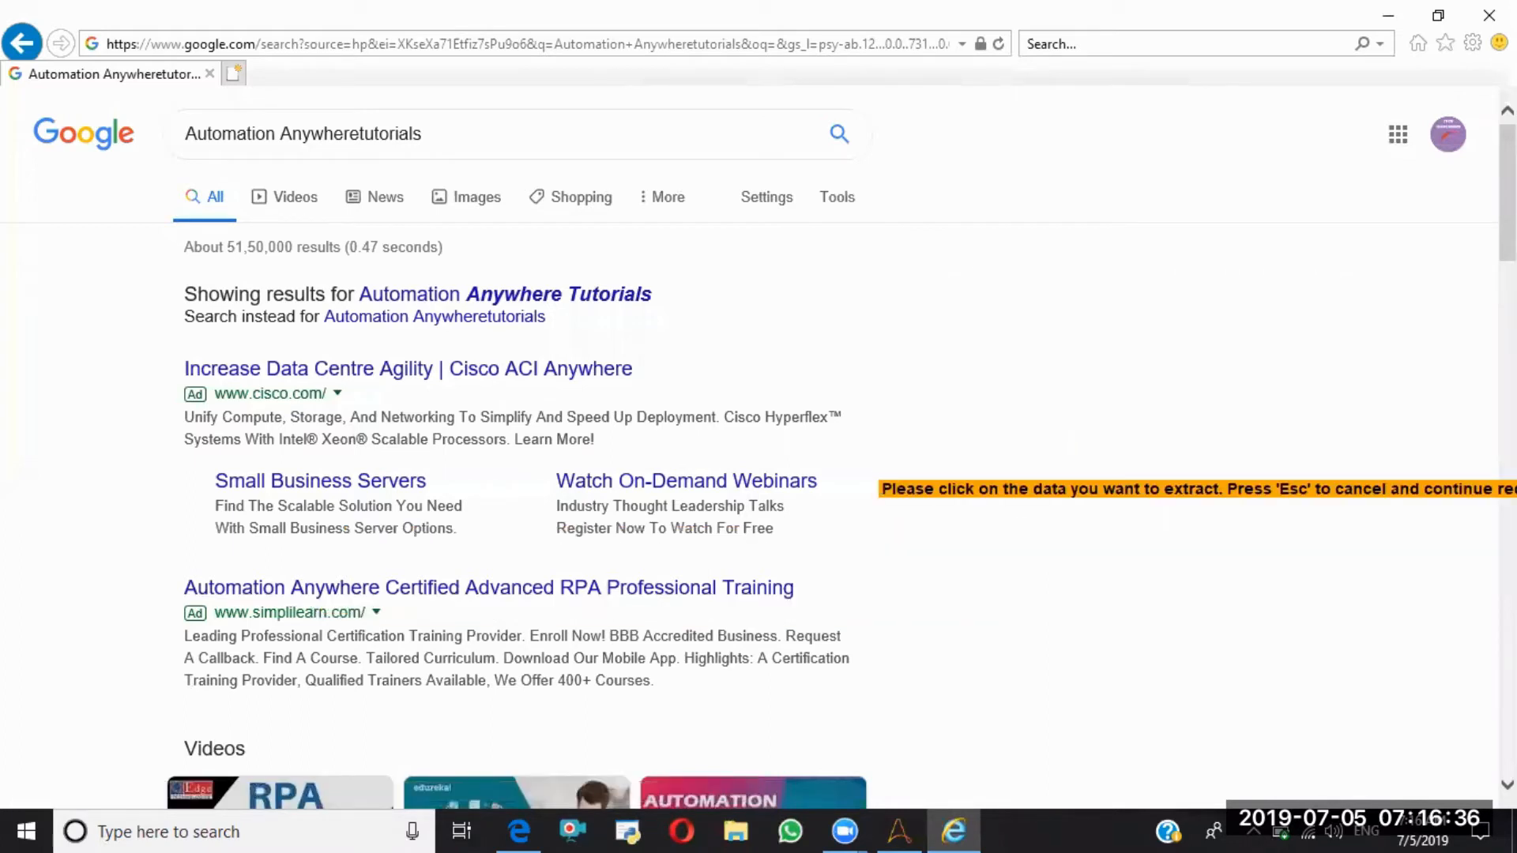
key(Escape)
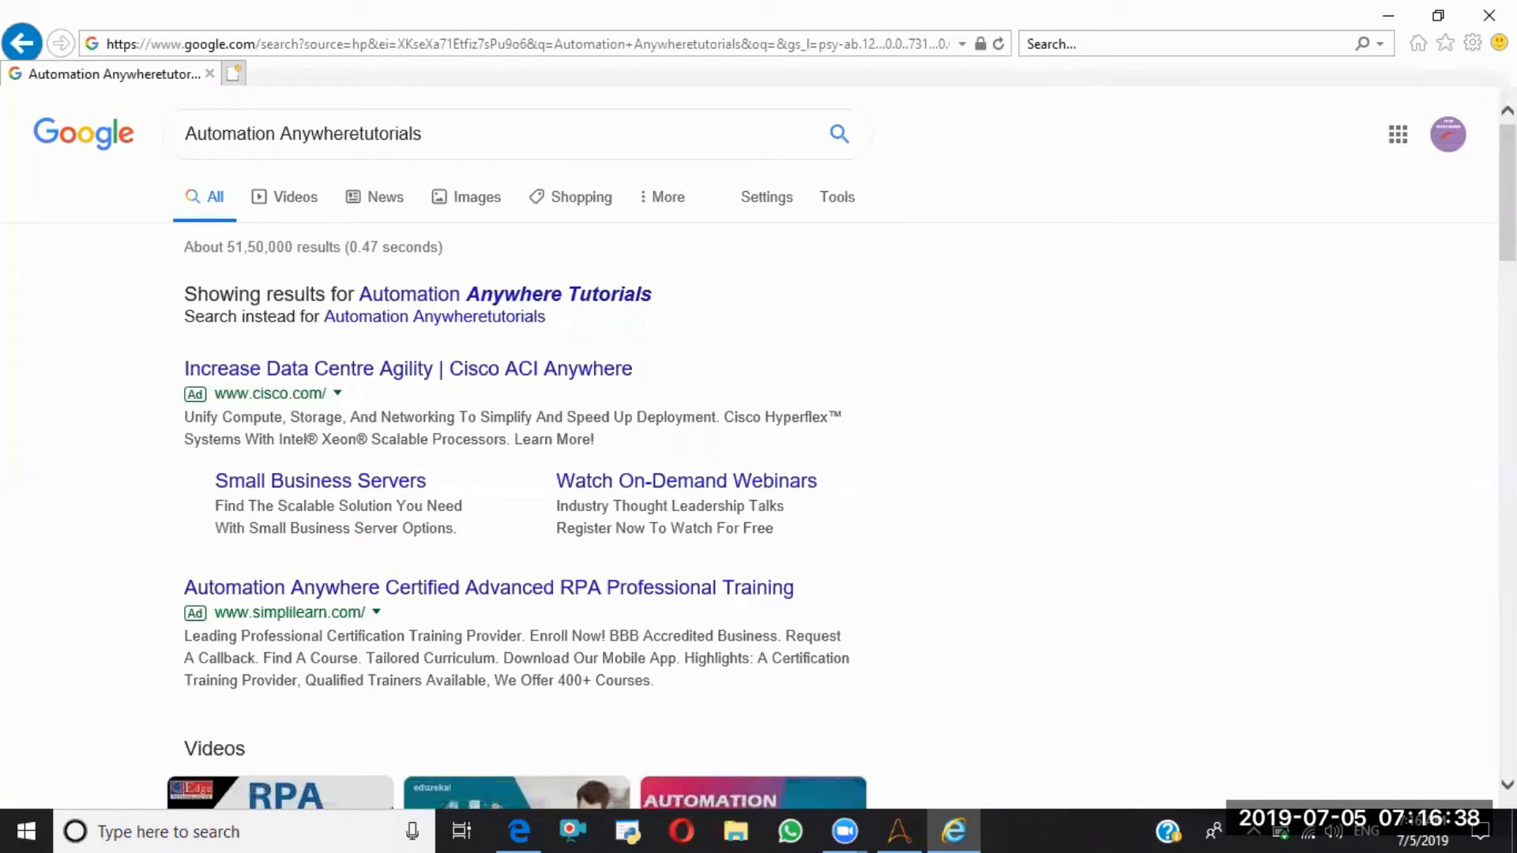
scroll(758, 455, down, 1)
scroll(596, 460, down, 5)
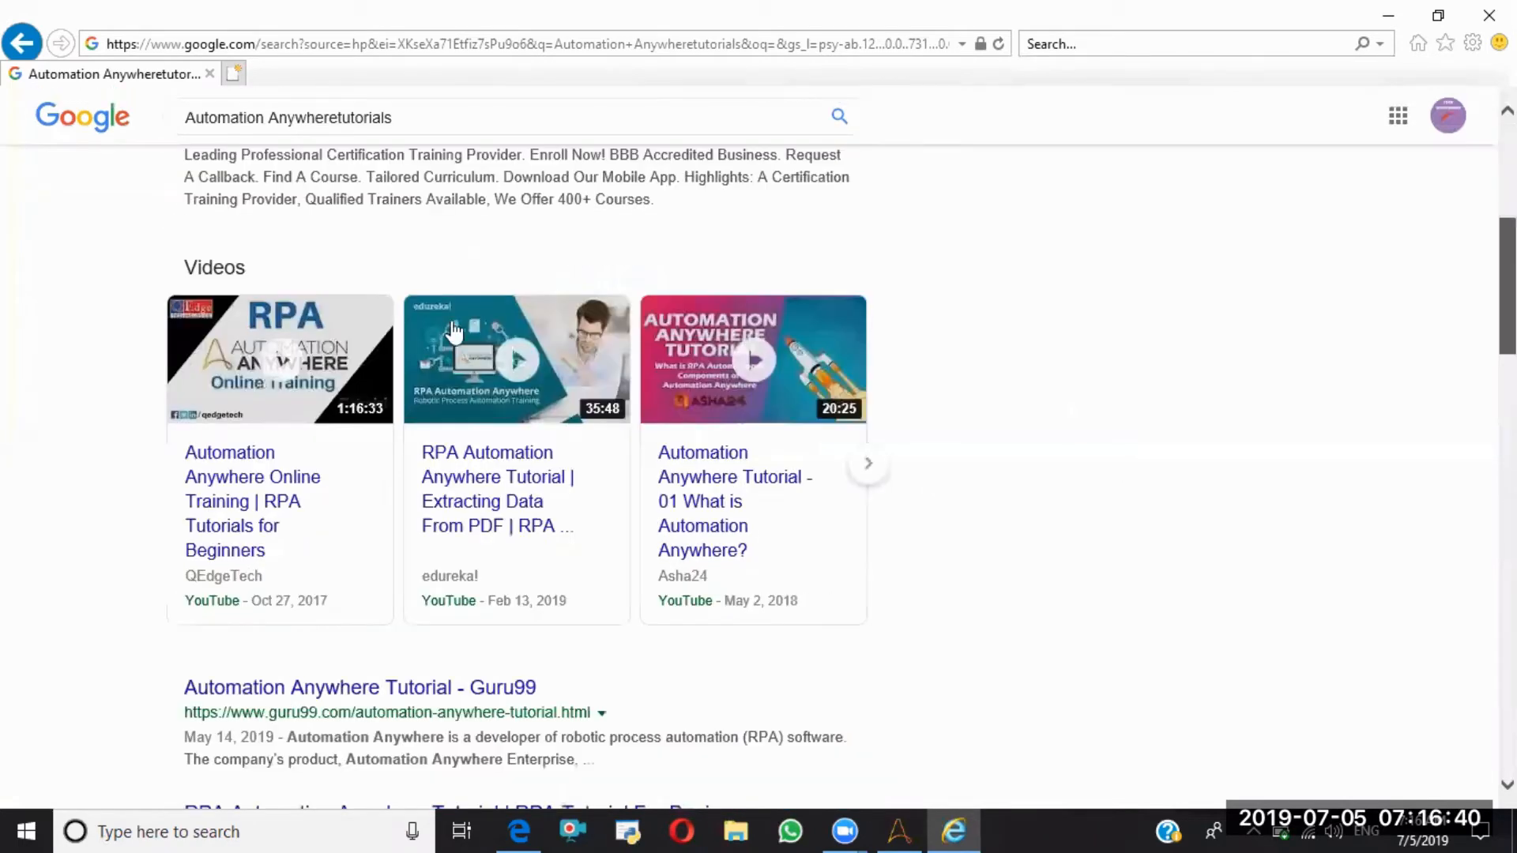
scroll(454, 329, down, 5)
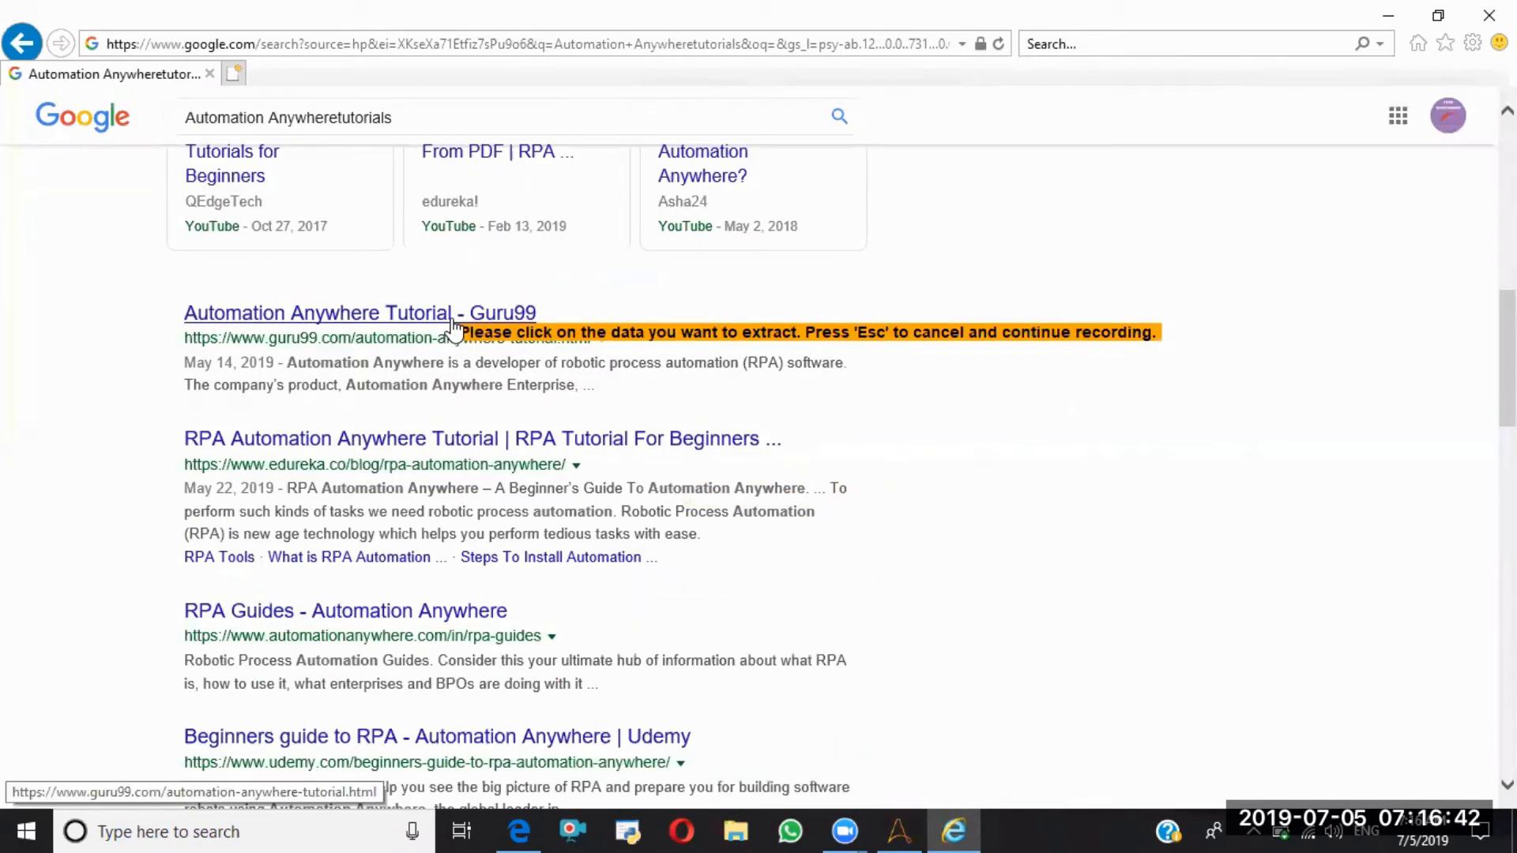
click(454, 324)
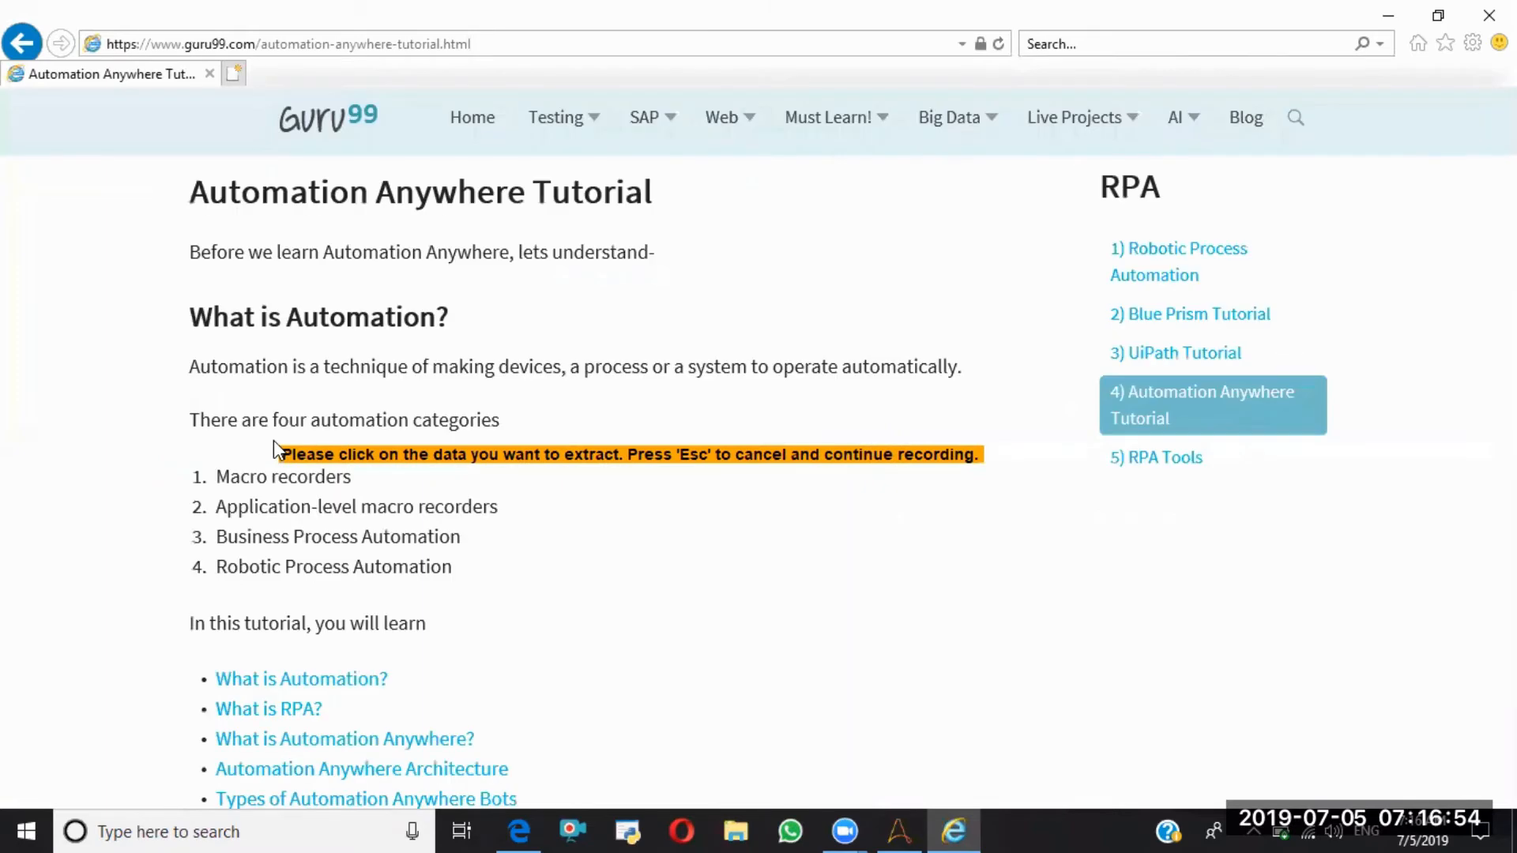
key(Escape)
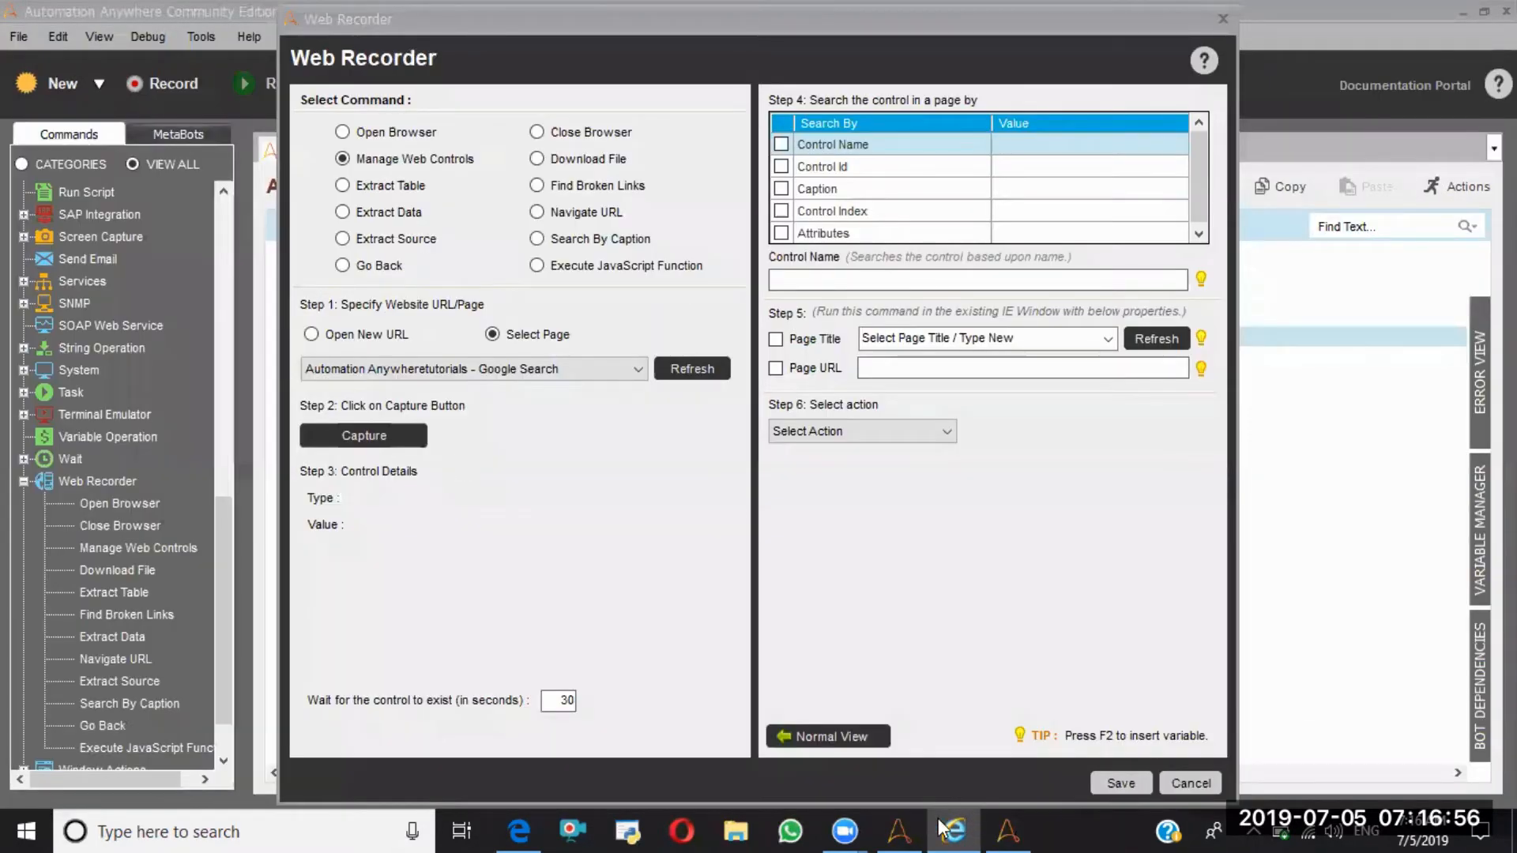
click(952, 830)
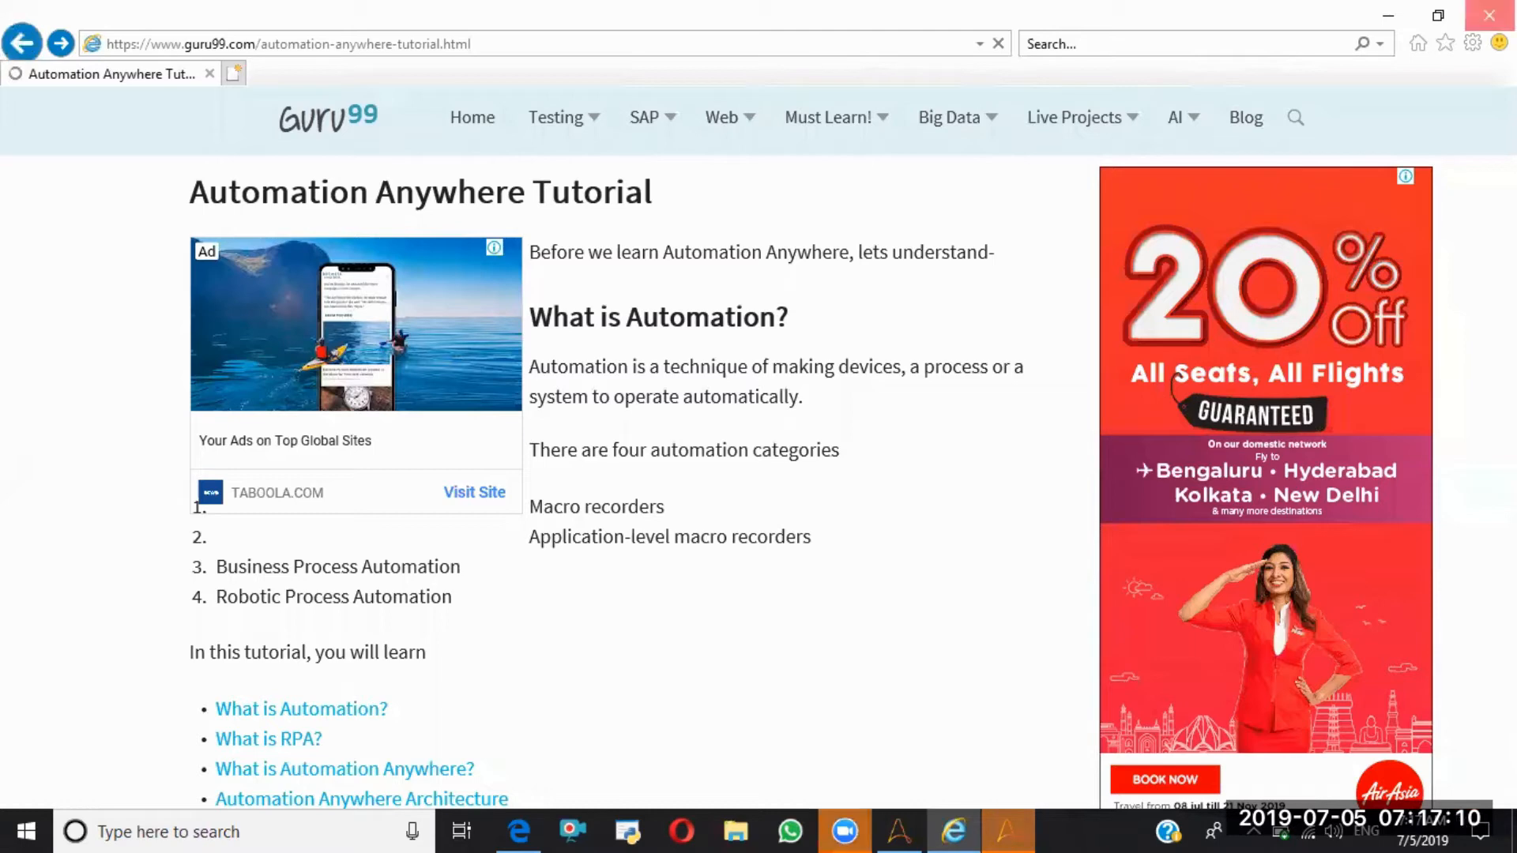
click(1031, 820)
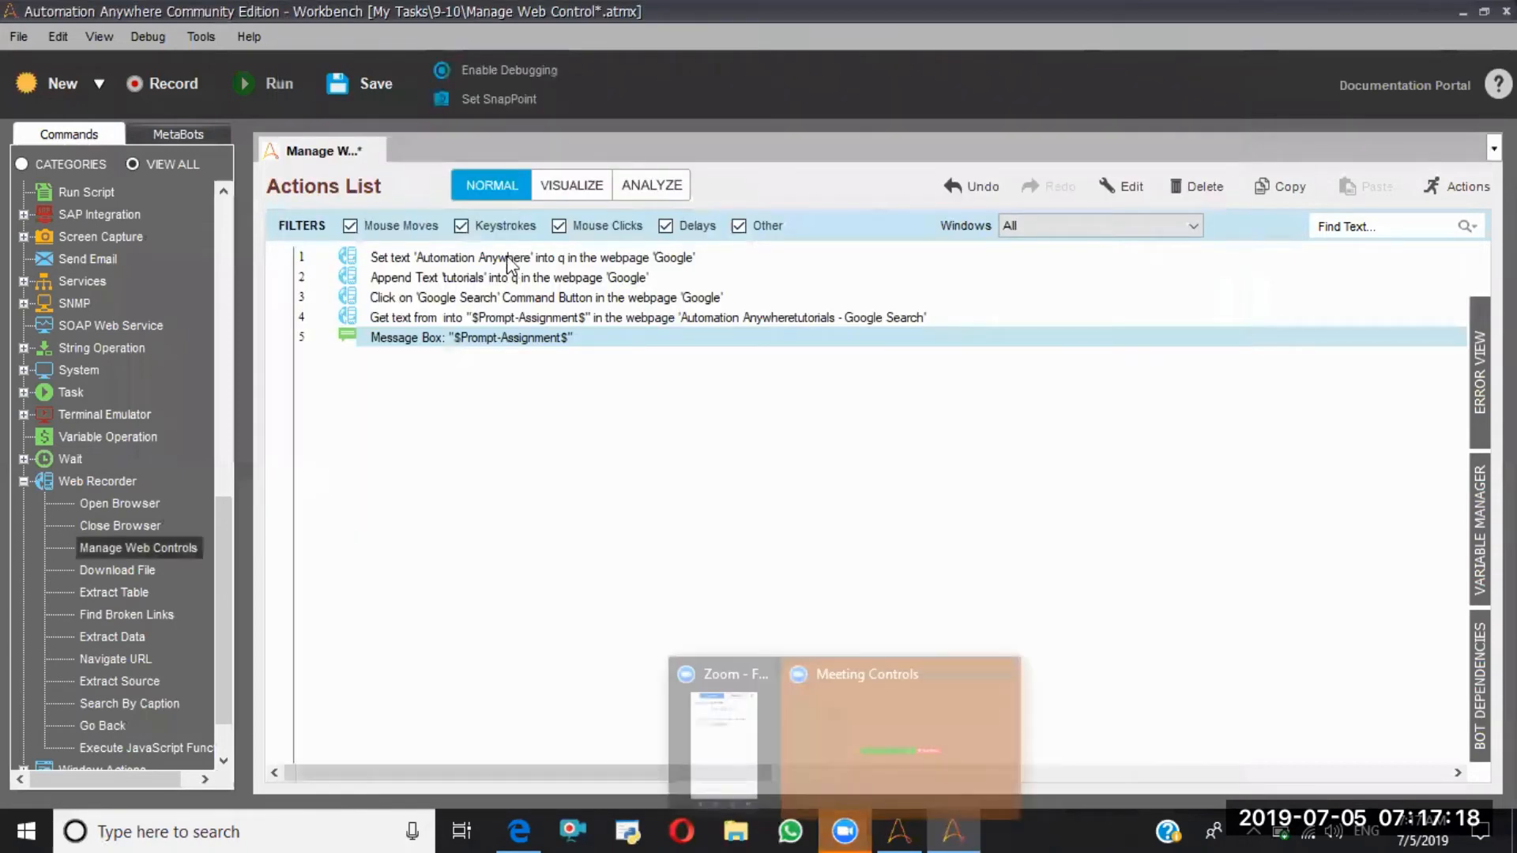
- Save the Manage Web Control task and run it
click(510, 263)
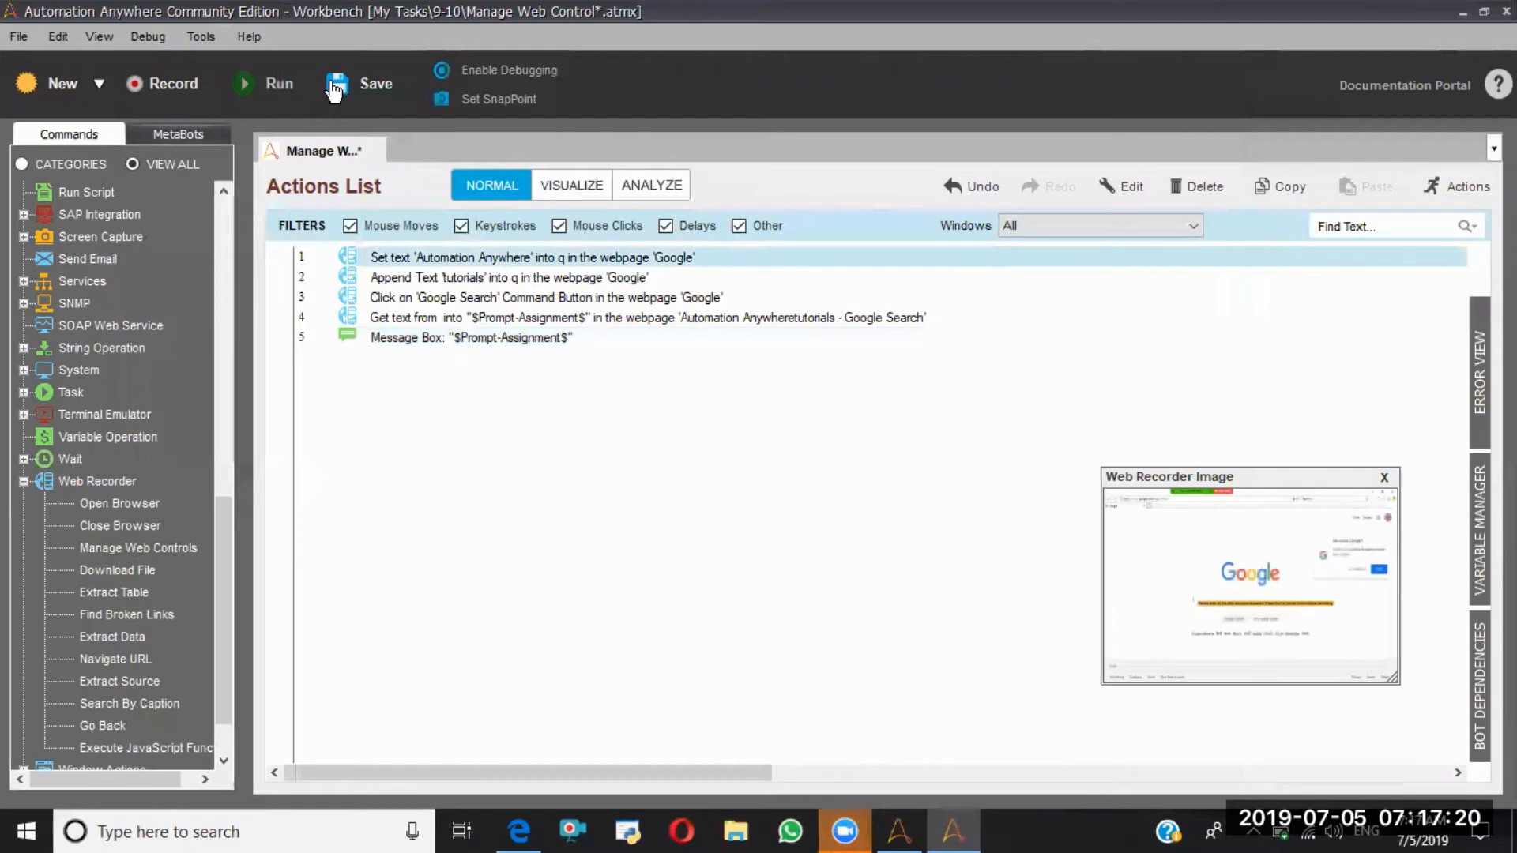
click(335, 89)
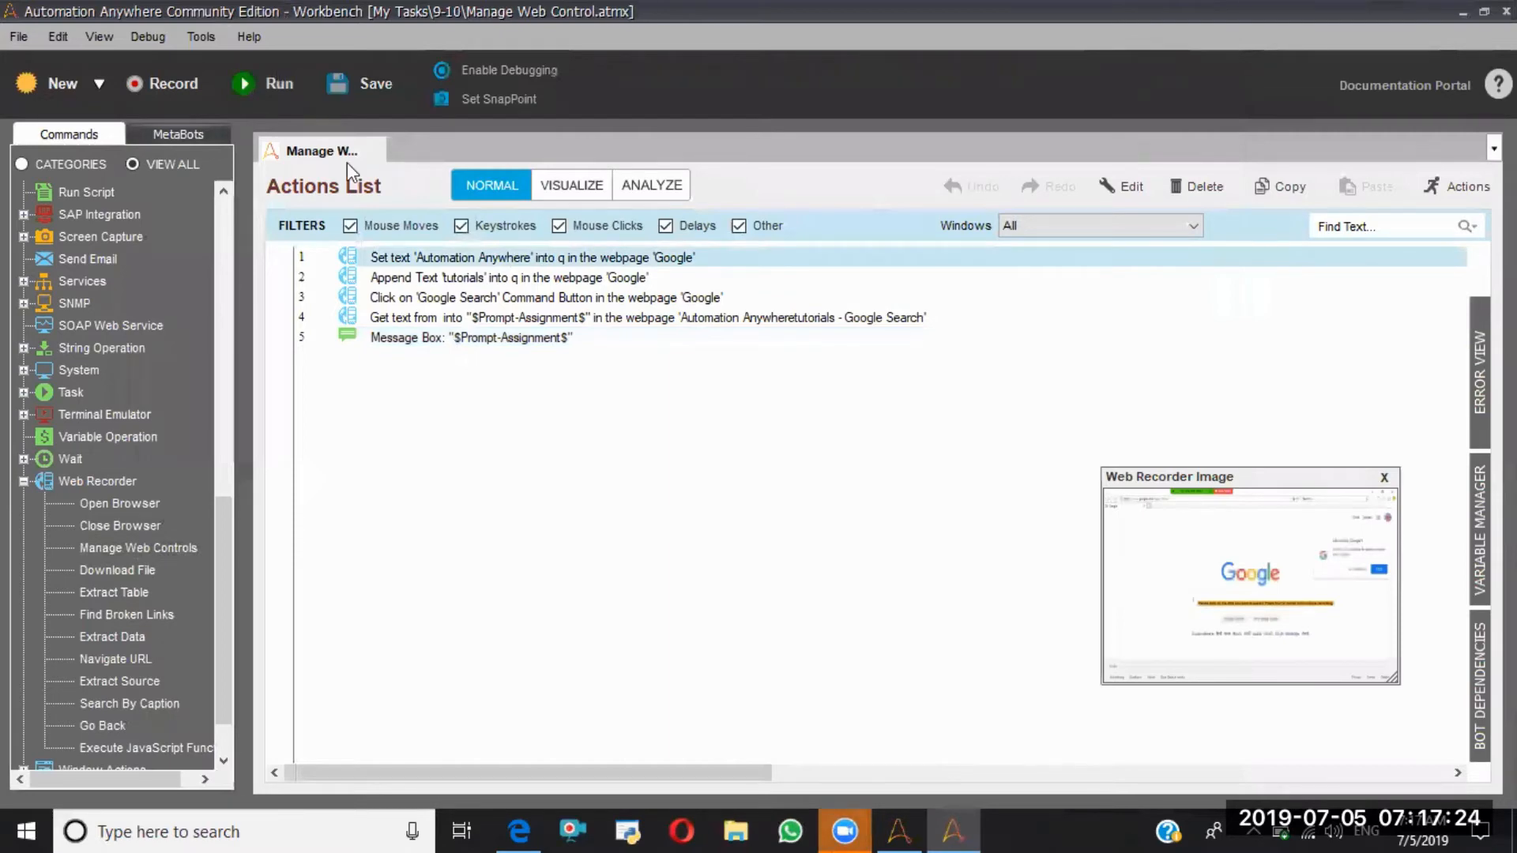
click(242, 90)
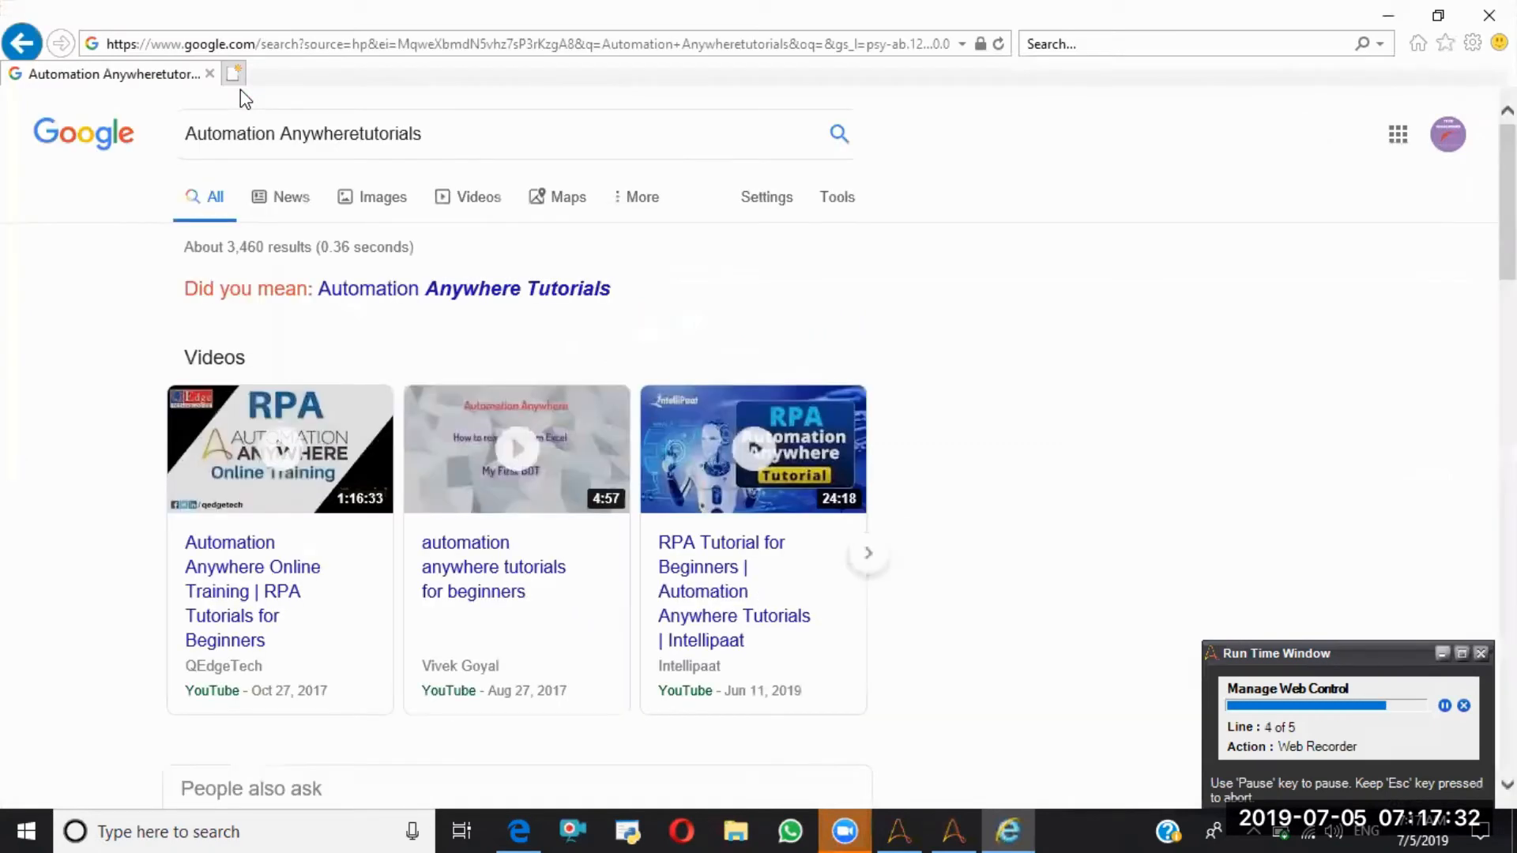
- Open the suggested search "Automation Anywhere Tutorials" during the run, abort the task and close the browser
click(452, 299)
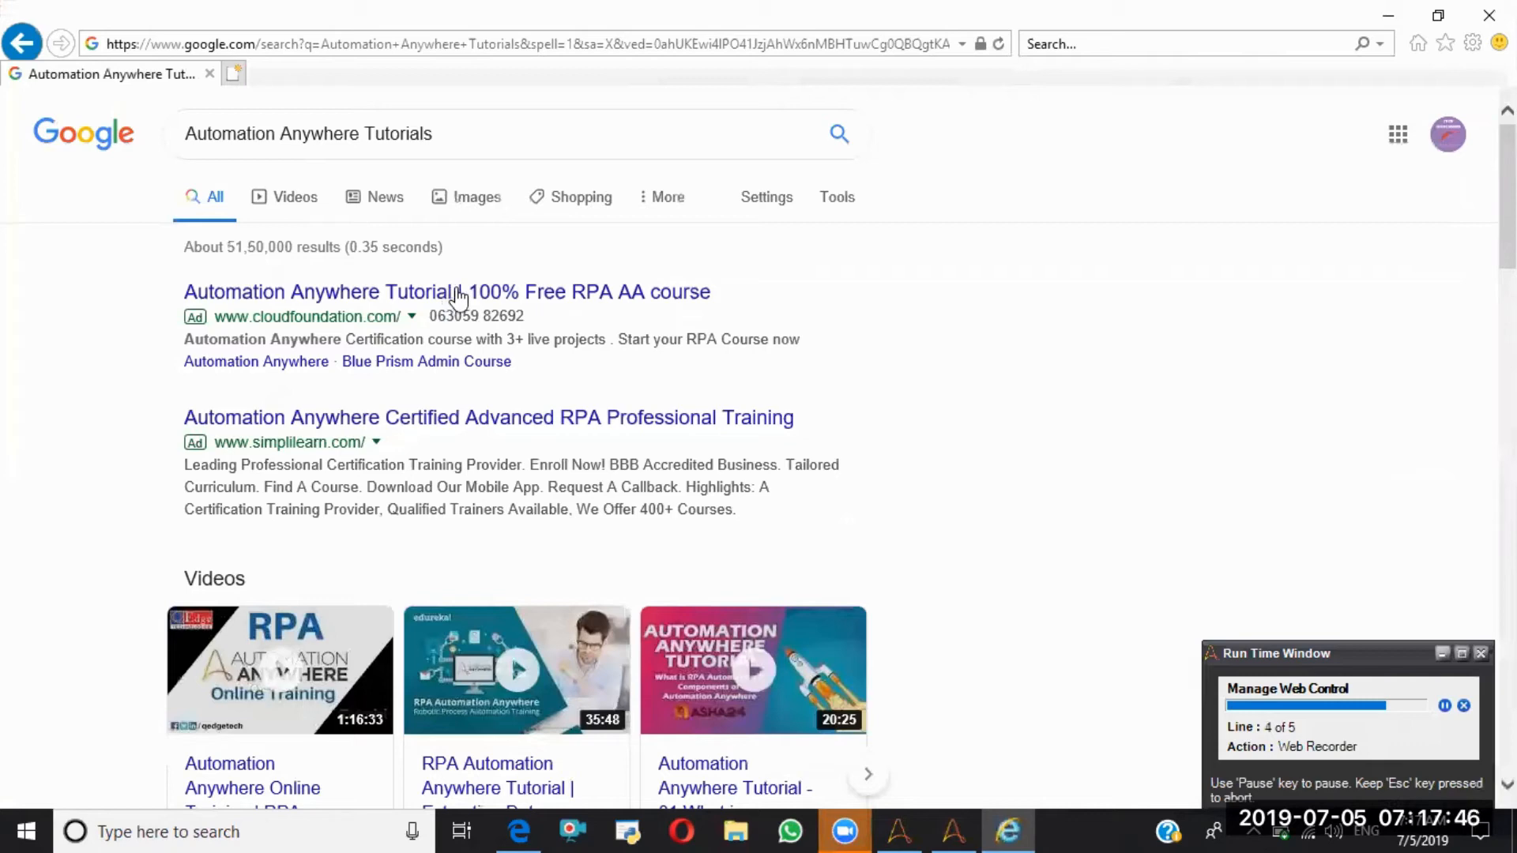
click(961, 827)
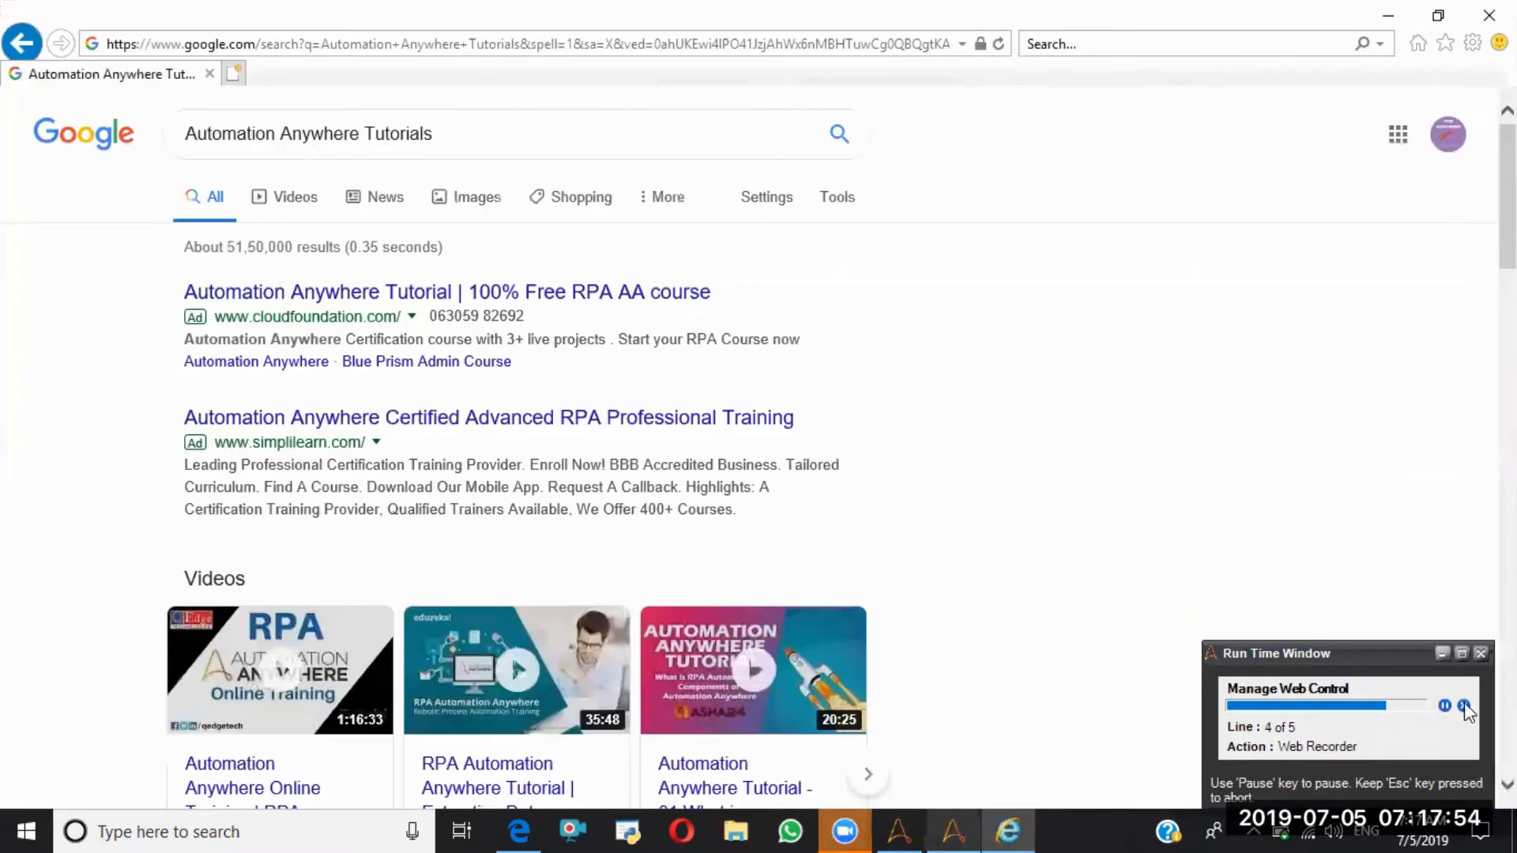
click(1464, 705)
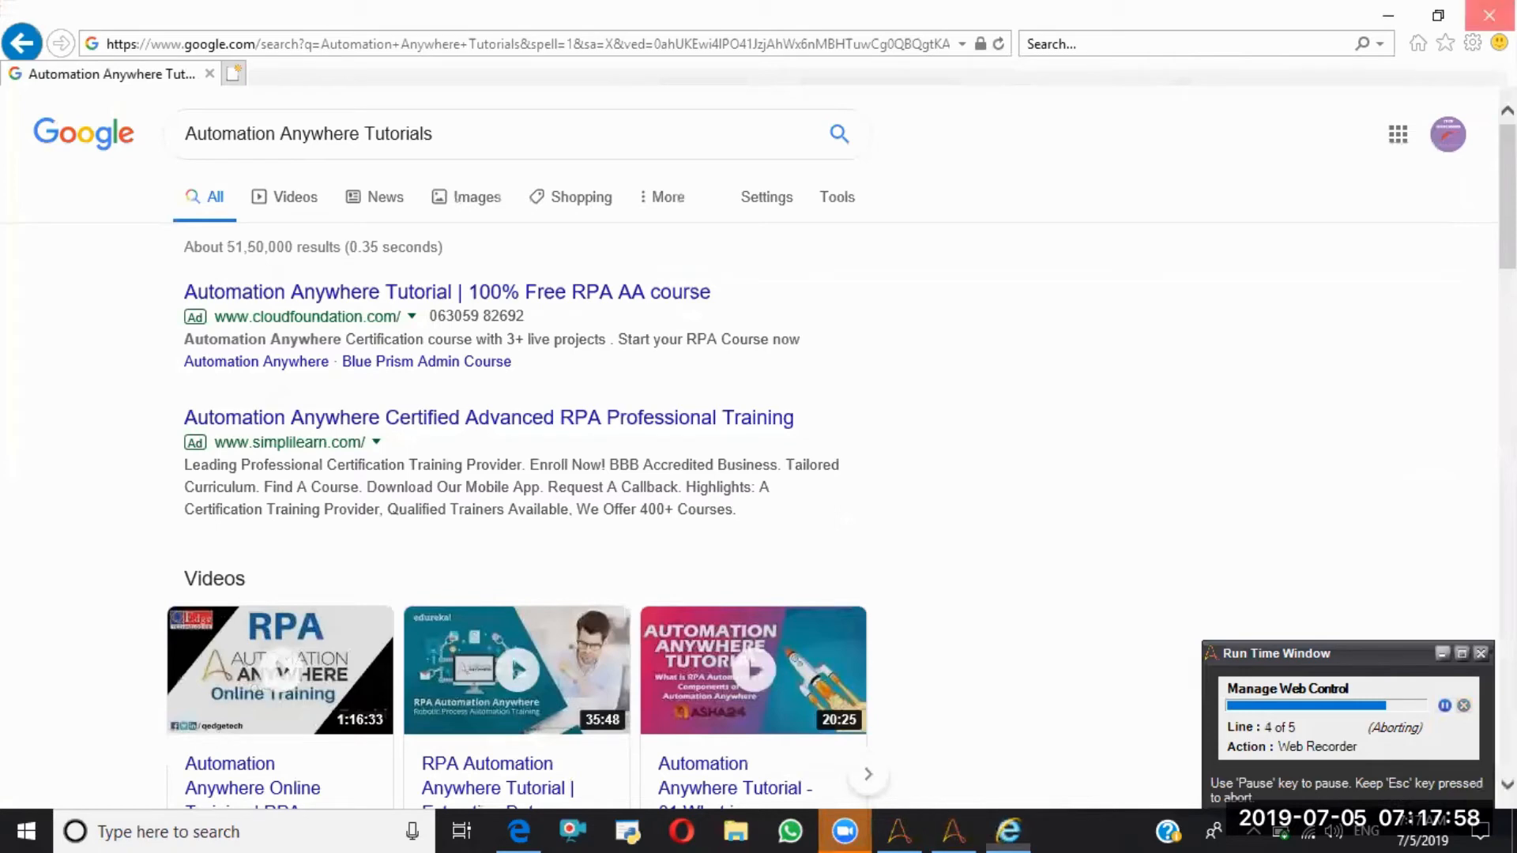
click(1489, 15)
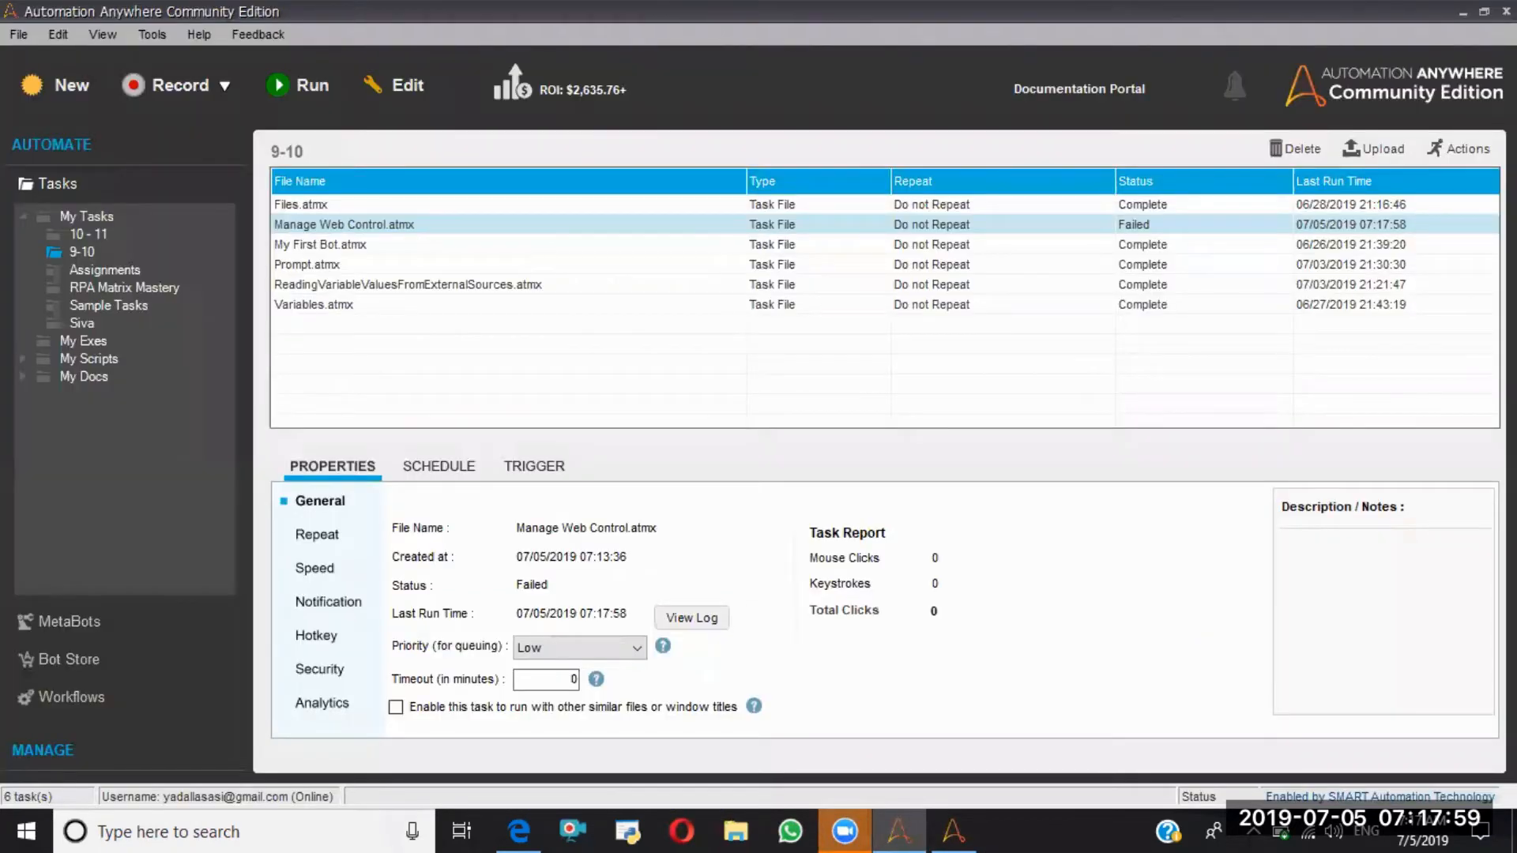
- Edit the Append Text action in the Workbench, adding a leading space to make its text " tutorials", and save the command
click(956, 826)
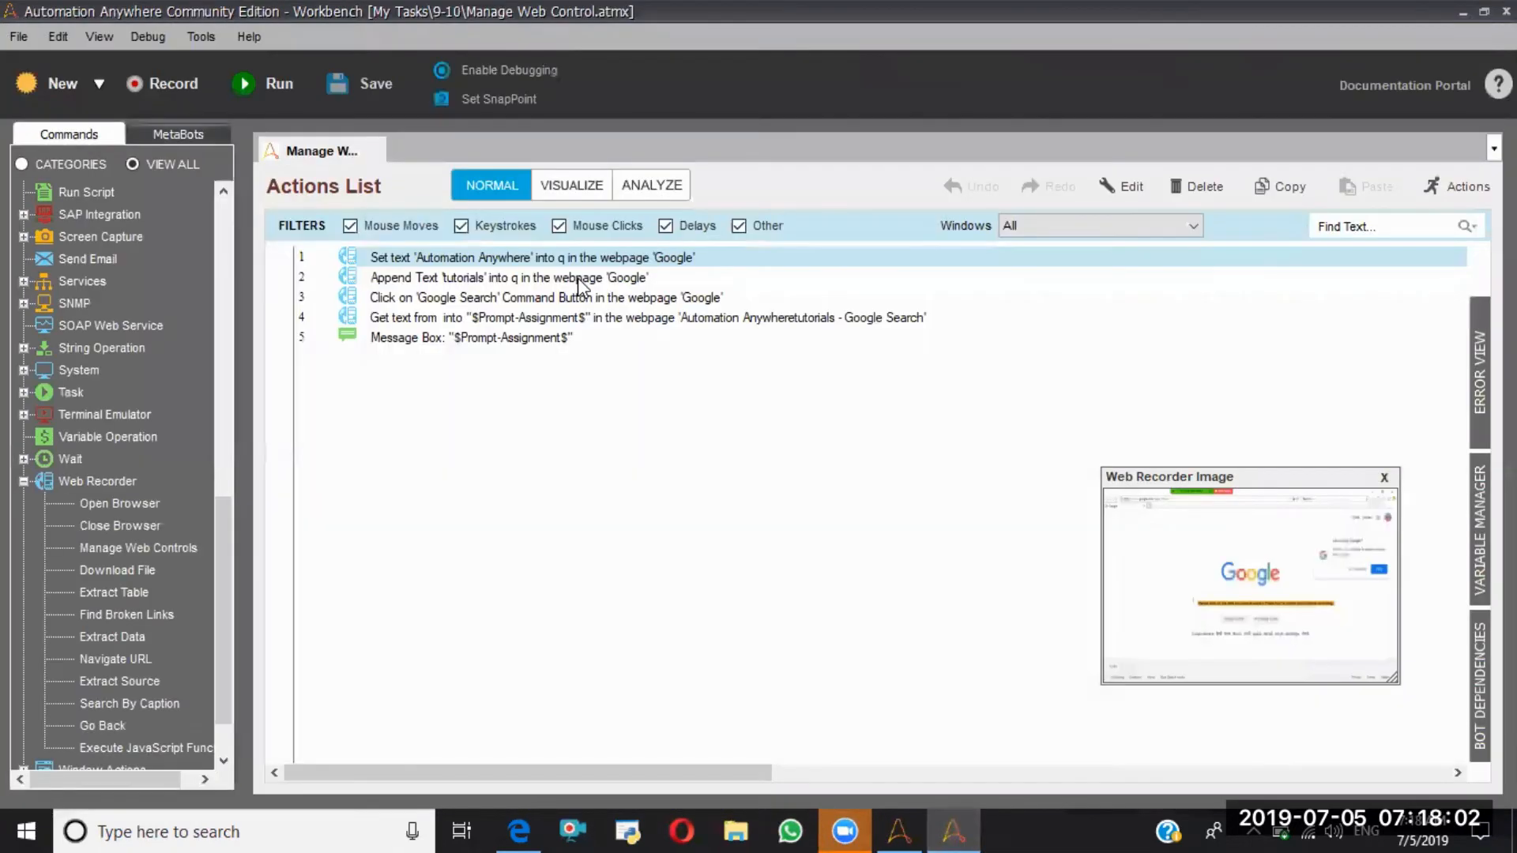
double_click(581, 280)
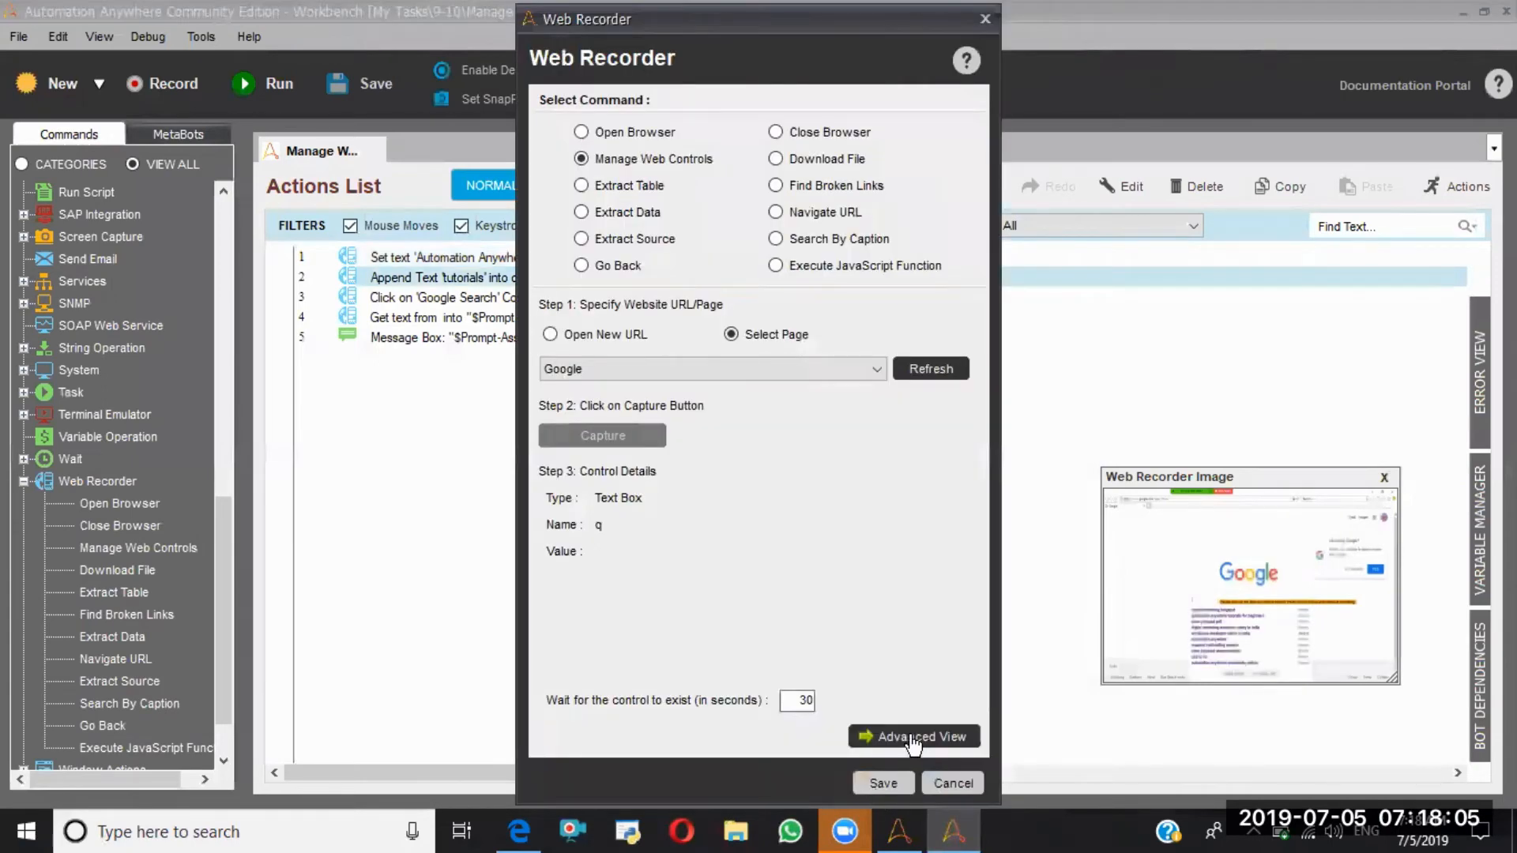
click(913, 736)
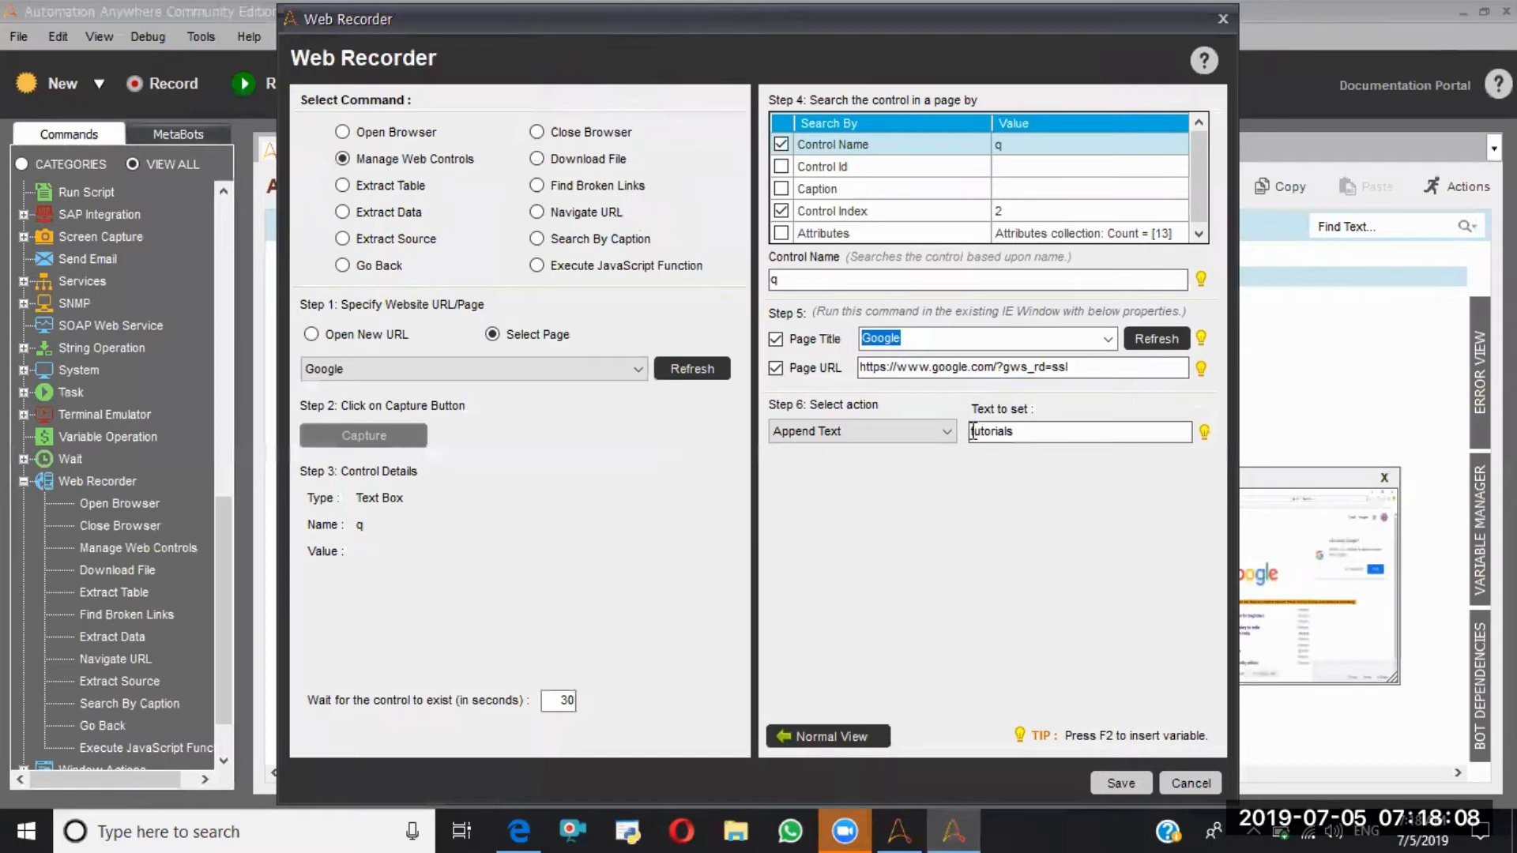
click(973, 432)
click(1120, 786)
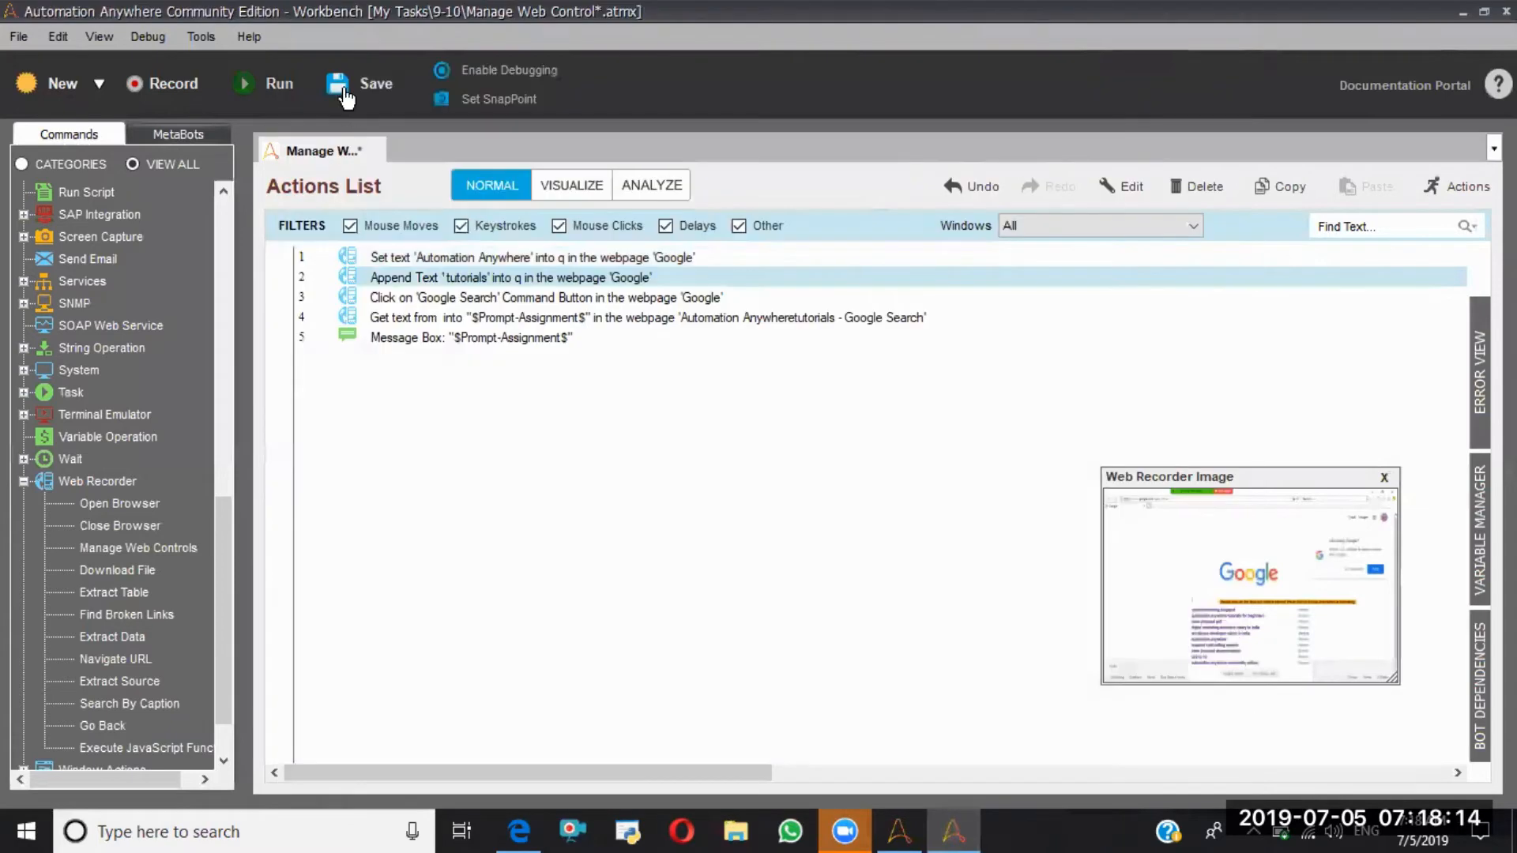
- Save and rerun the task, abort it at the Get Text action and look over the Google results for "Automation Anywhere tutorials"
click(247, 93)
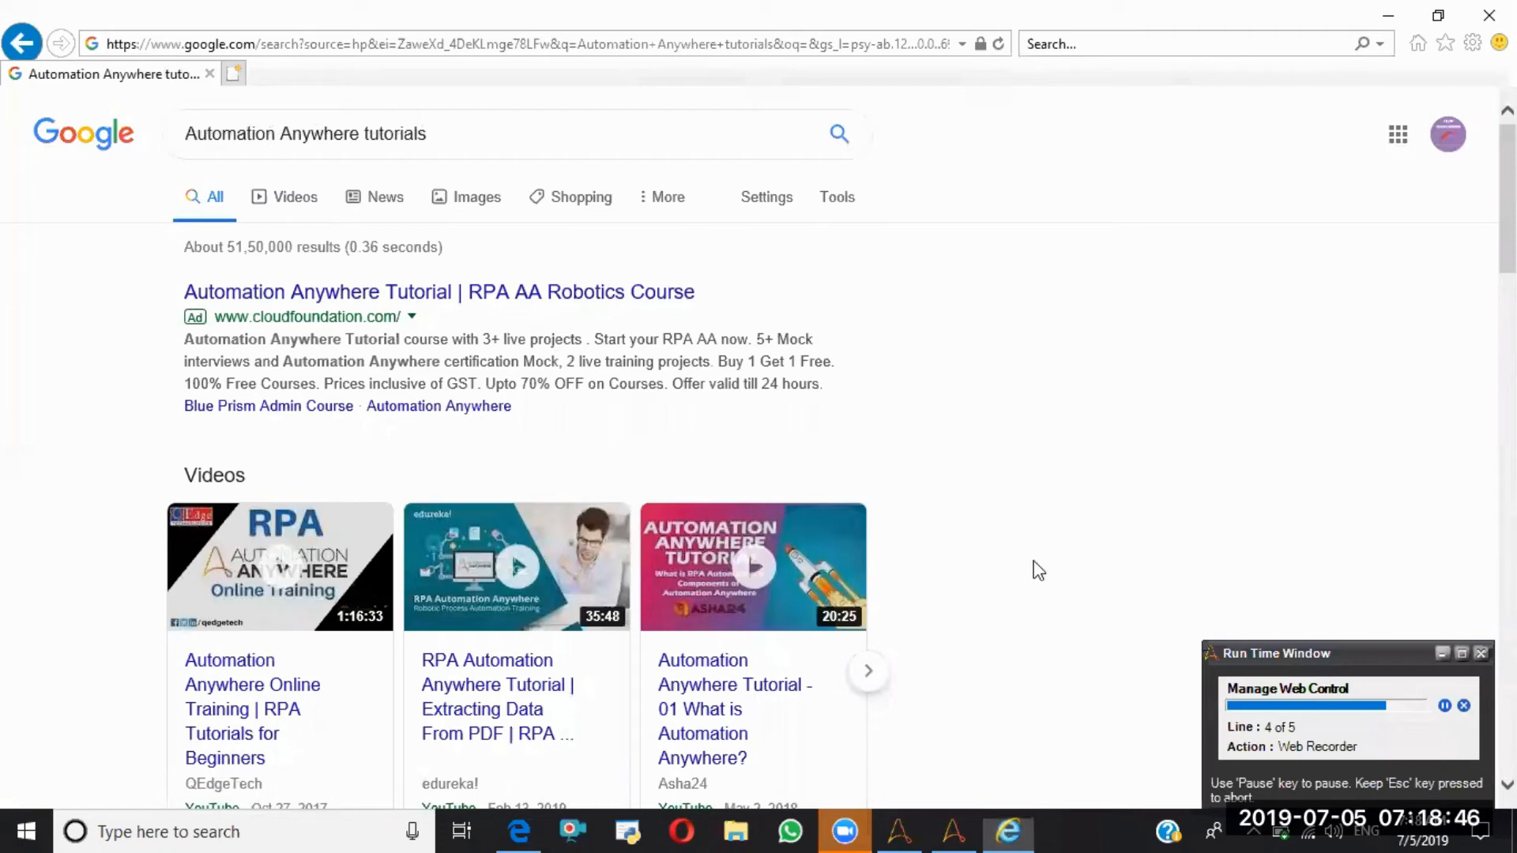
key(Escape)
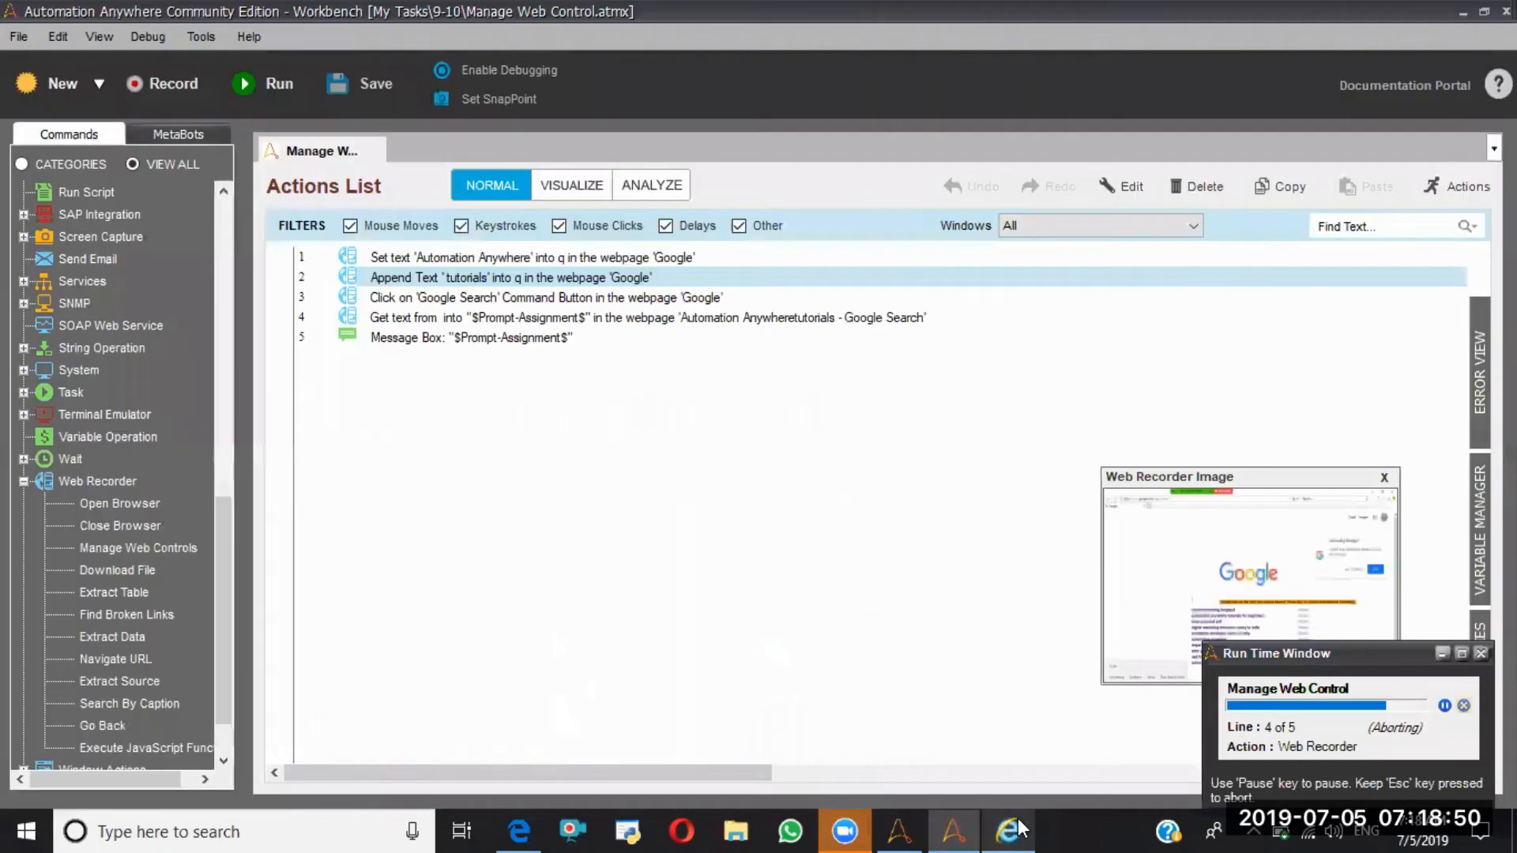
click(1017, 819)
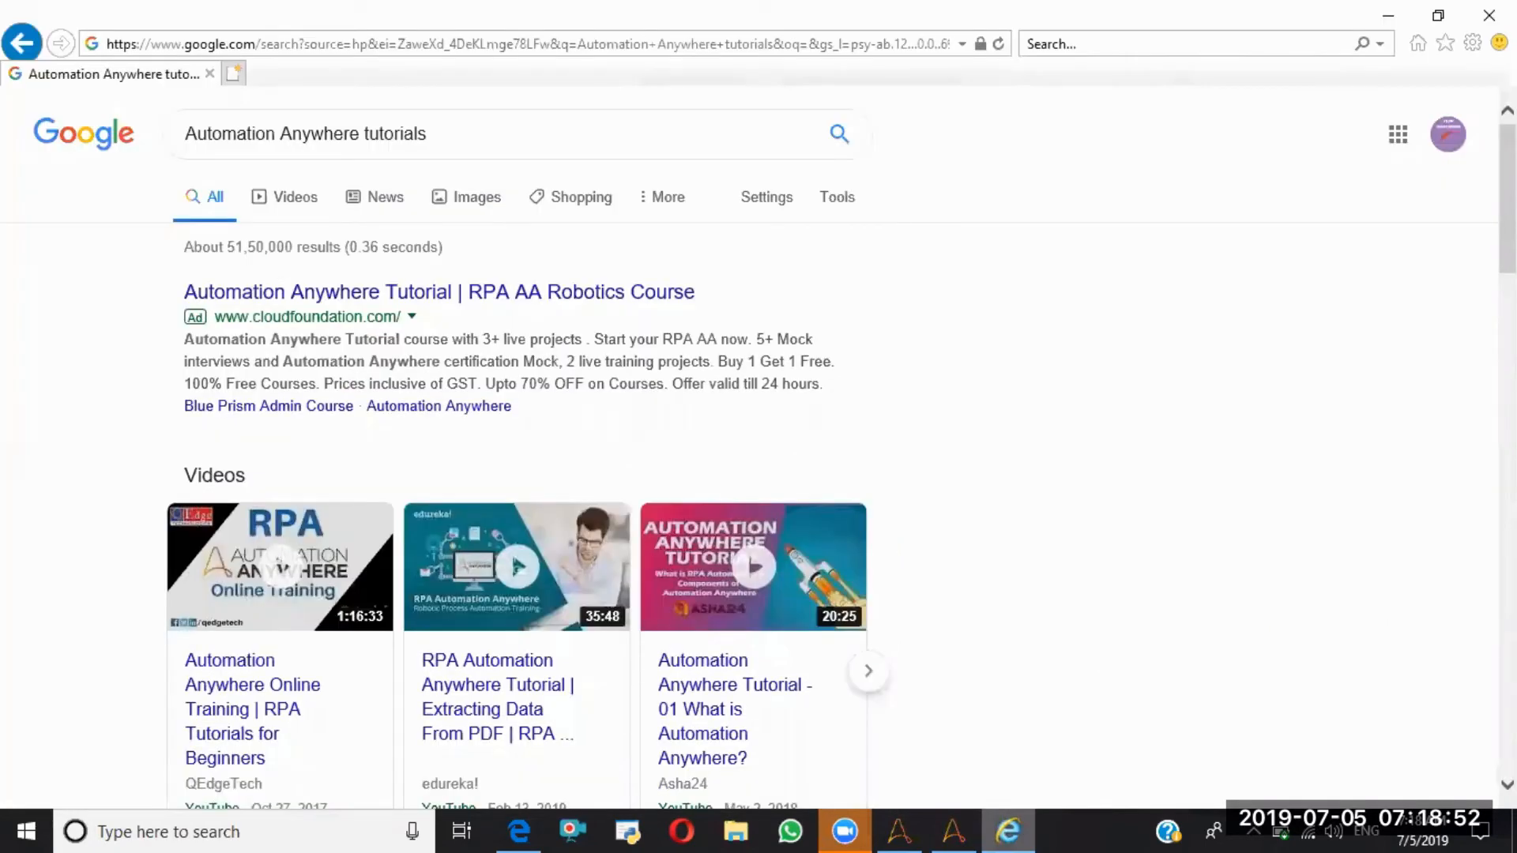
scroll(758, 443, down, 1)
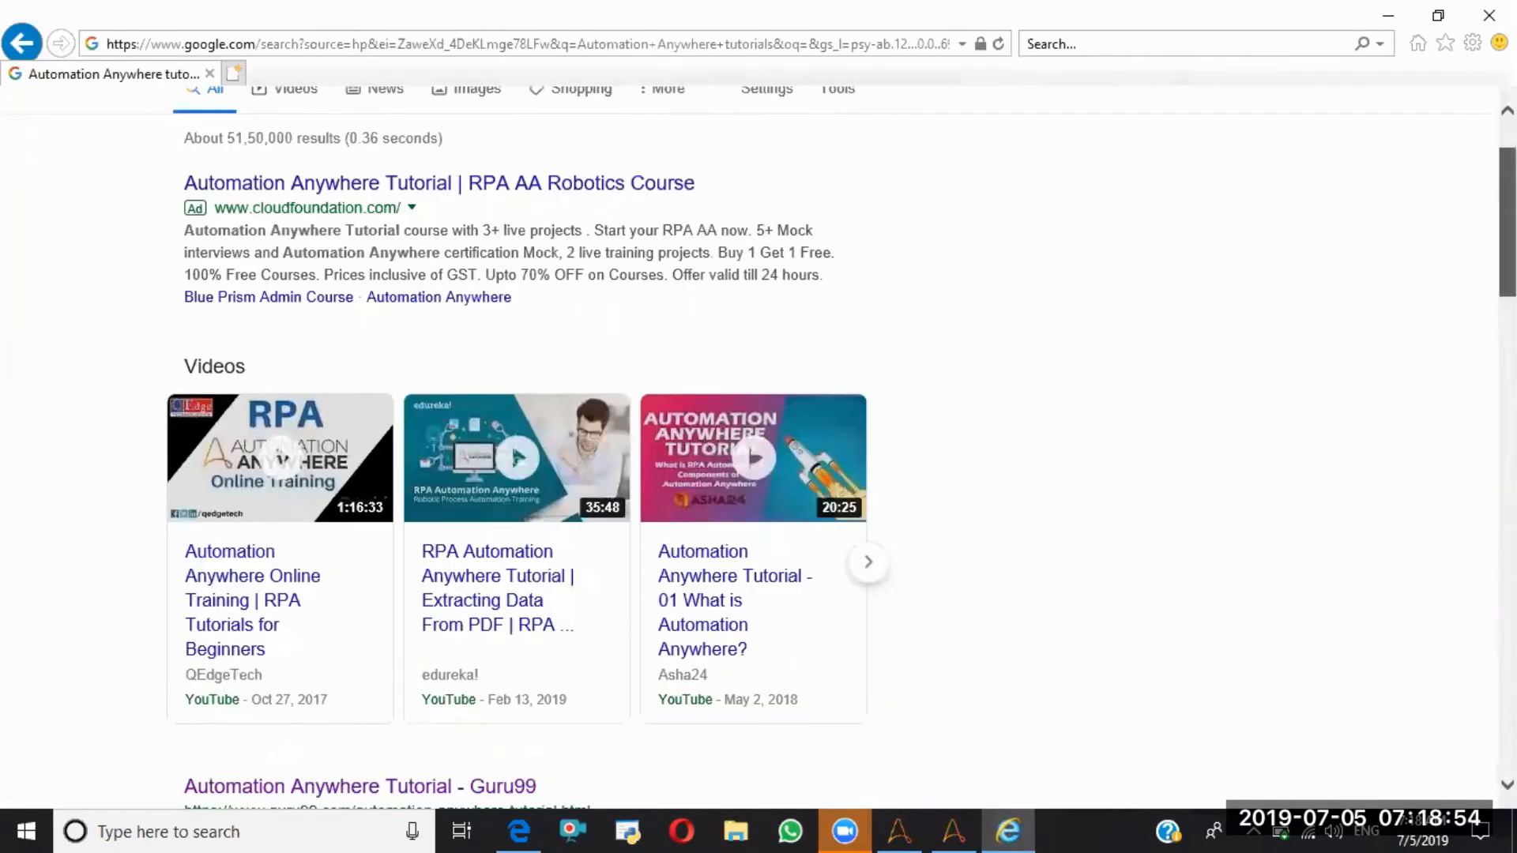
scroll(758, 442, down, 5)
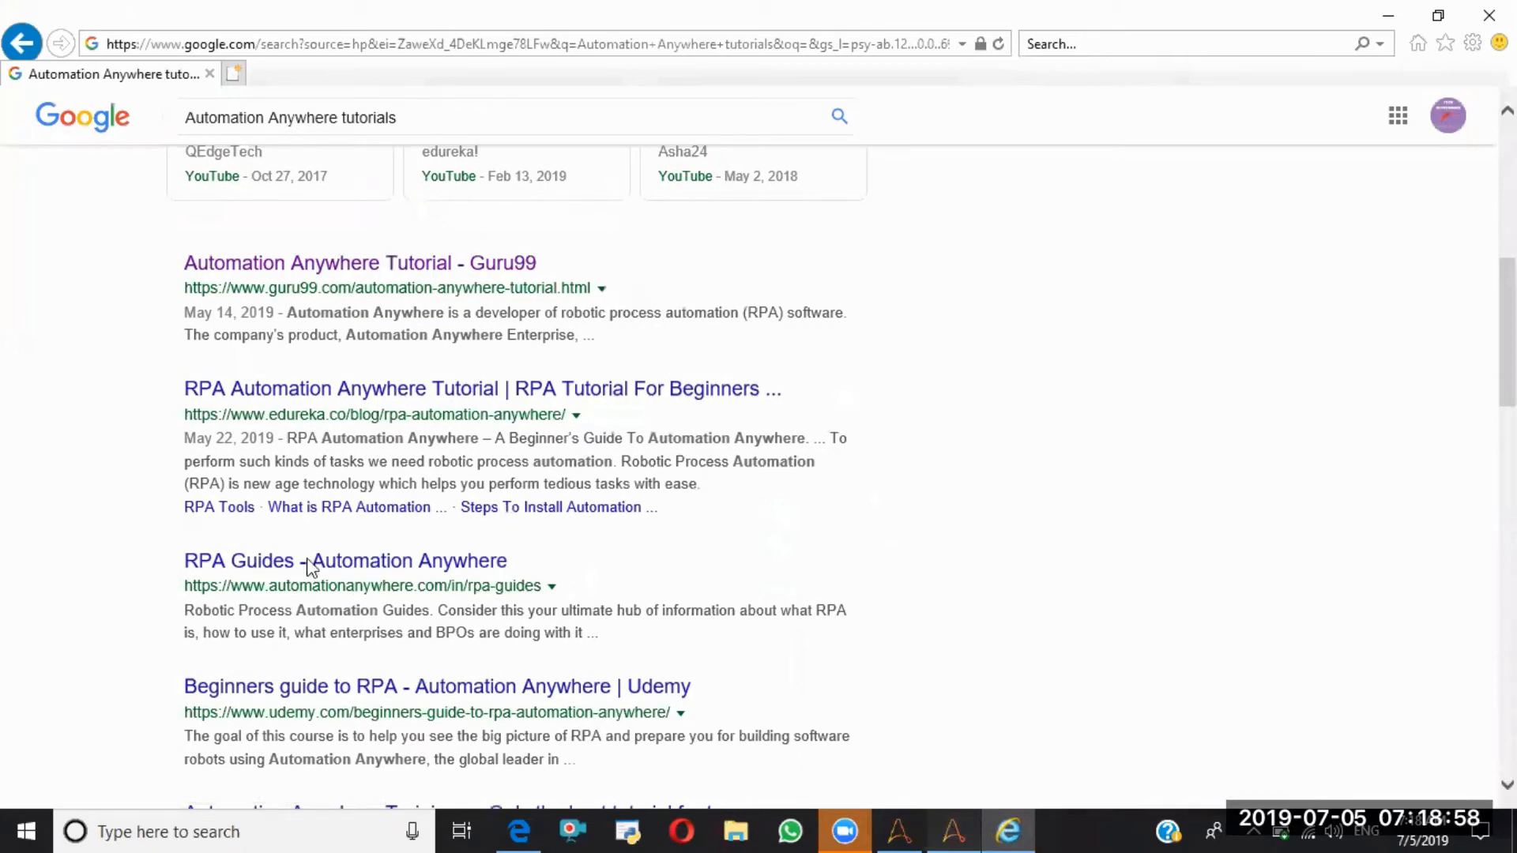
key(alt+Tab)
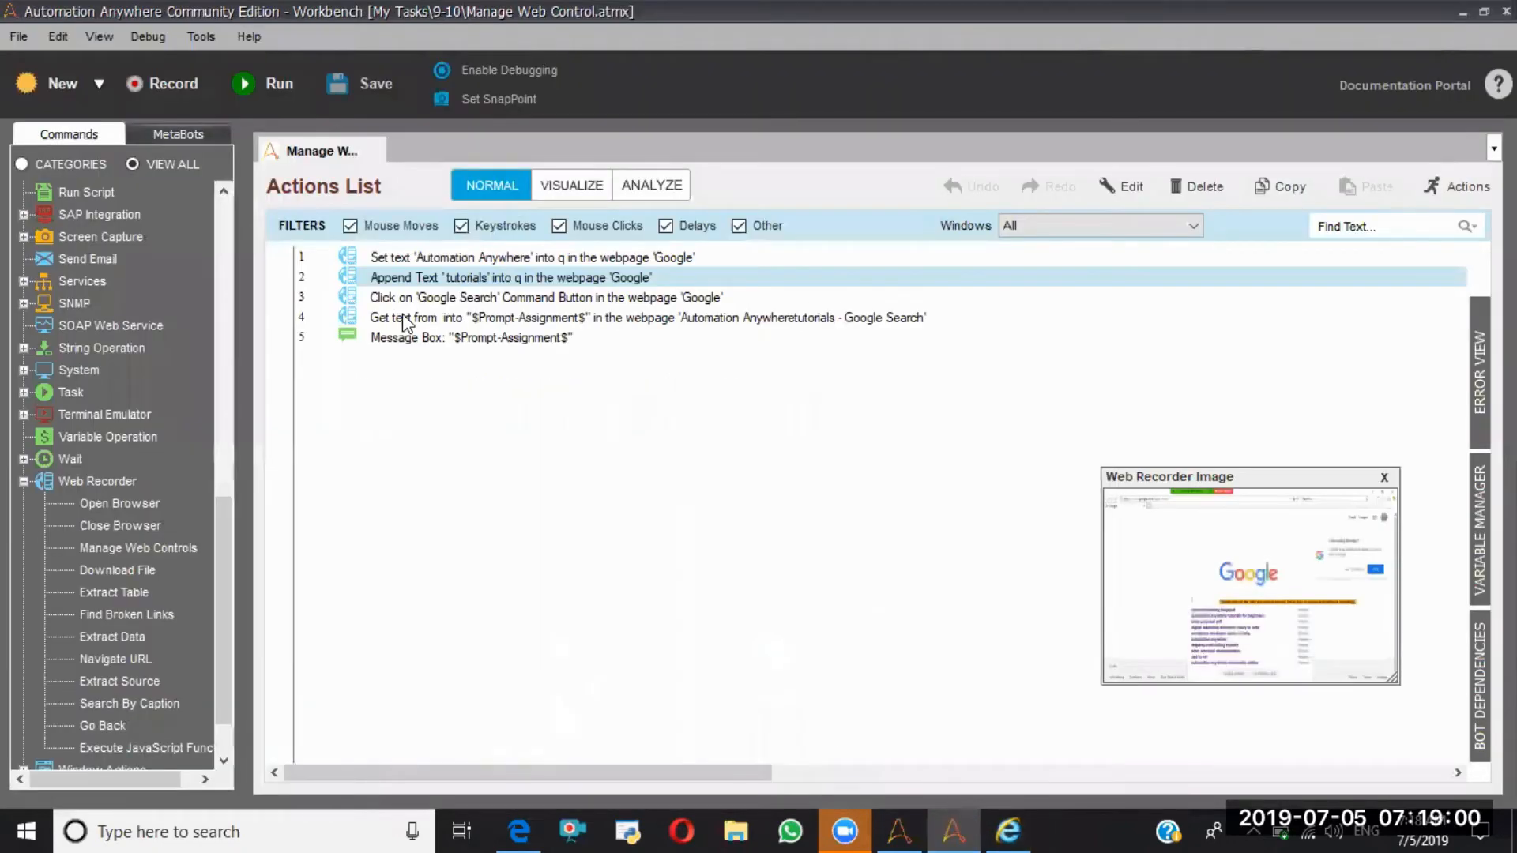
- Open the Get Text action, refresh its page list and select the page "Automation Anywhere tutorials - Google Search"
double_click(404, 322)
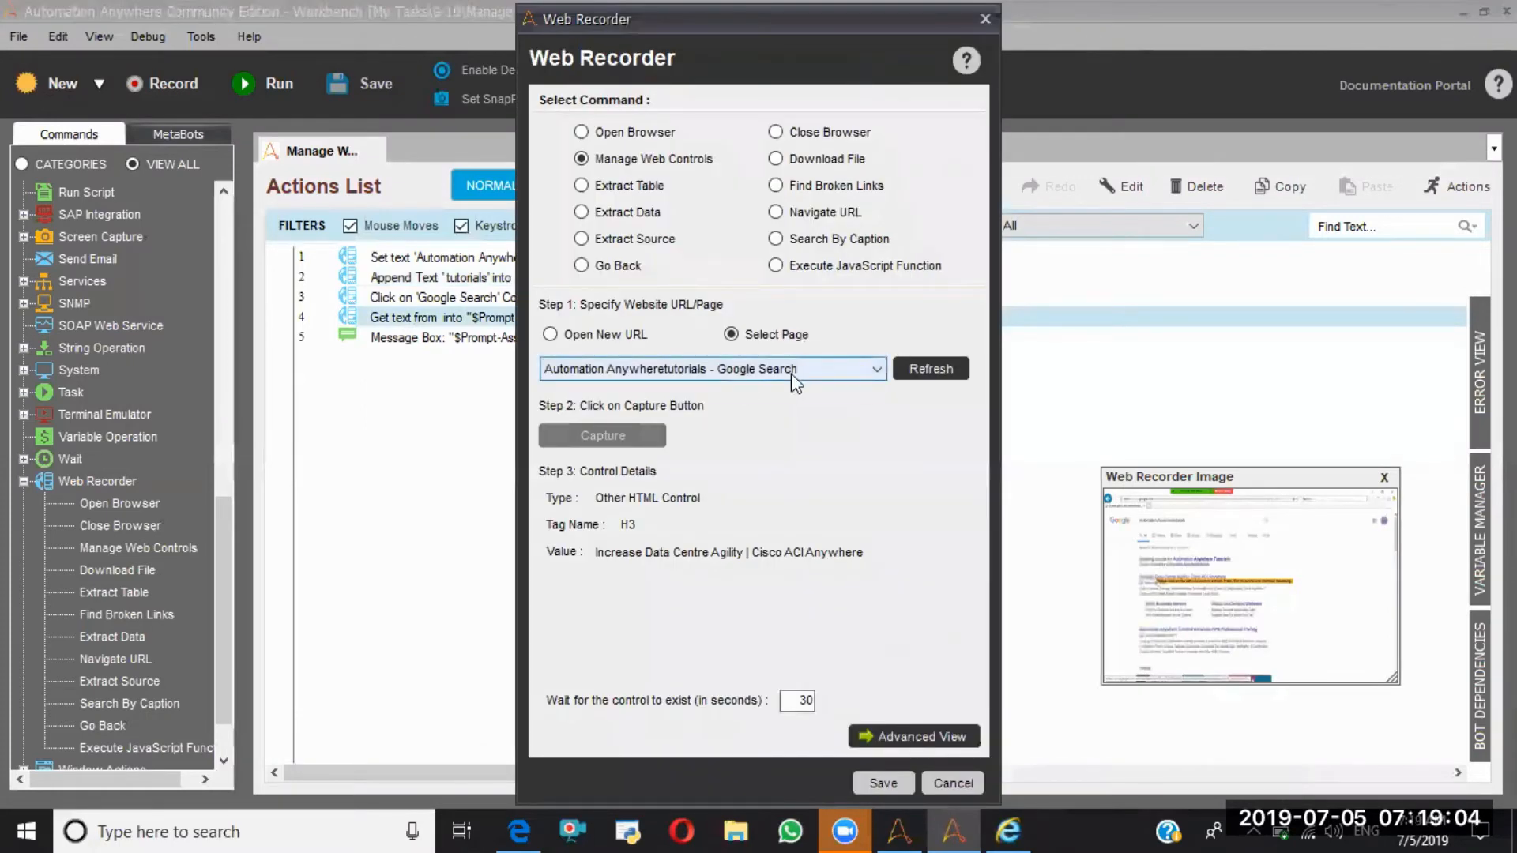
click(792, 371)
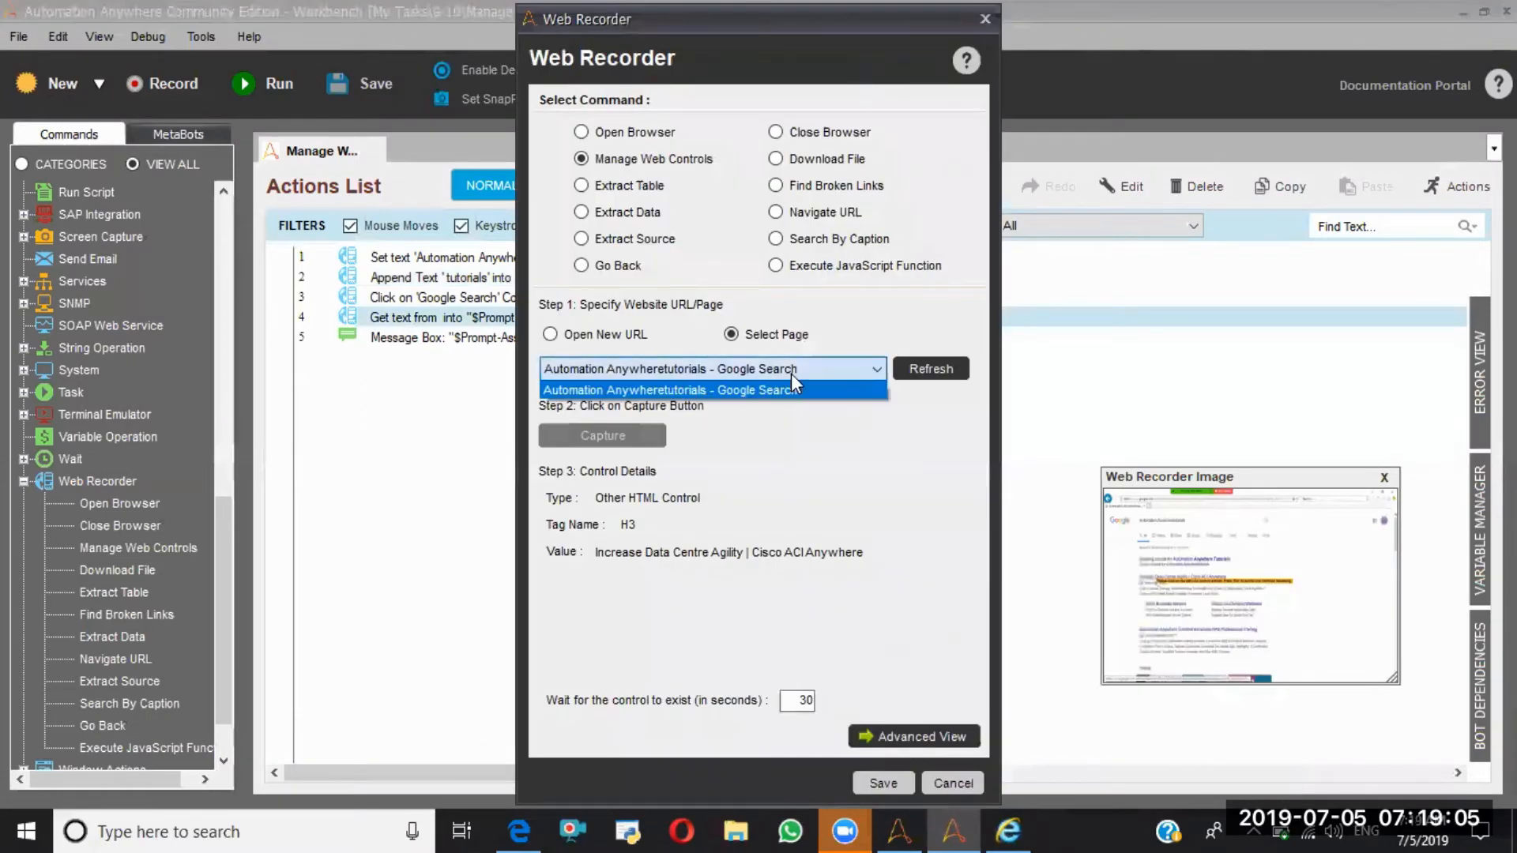
click(916, 369)
click(917, 369)
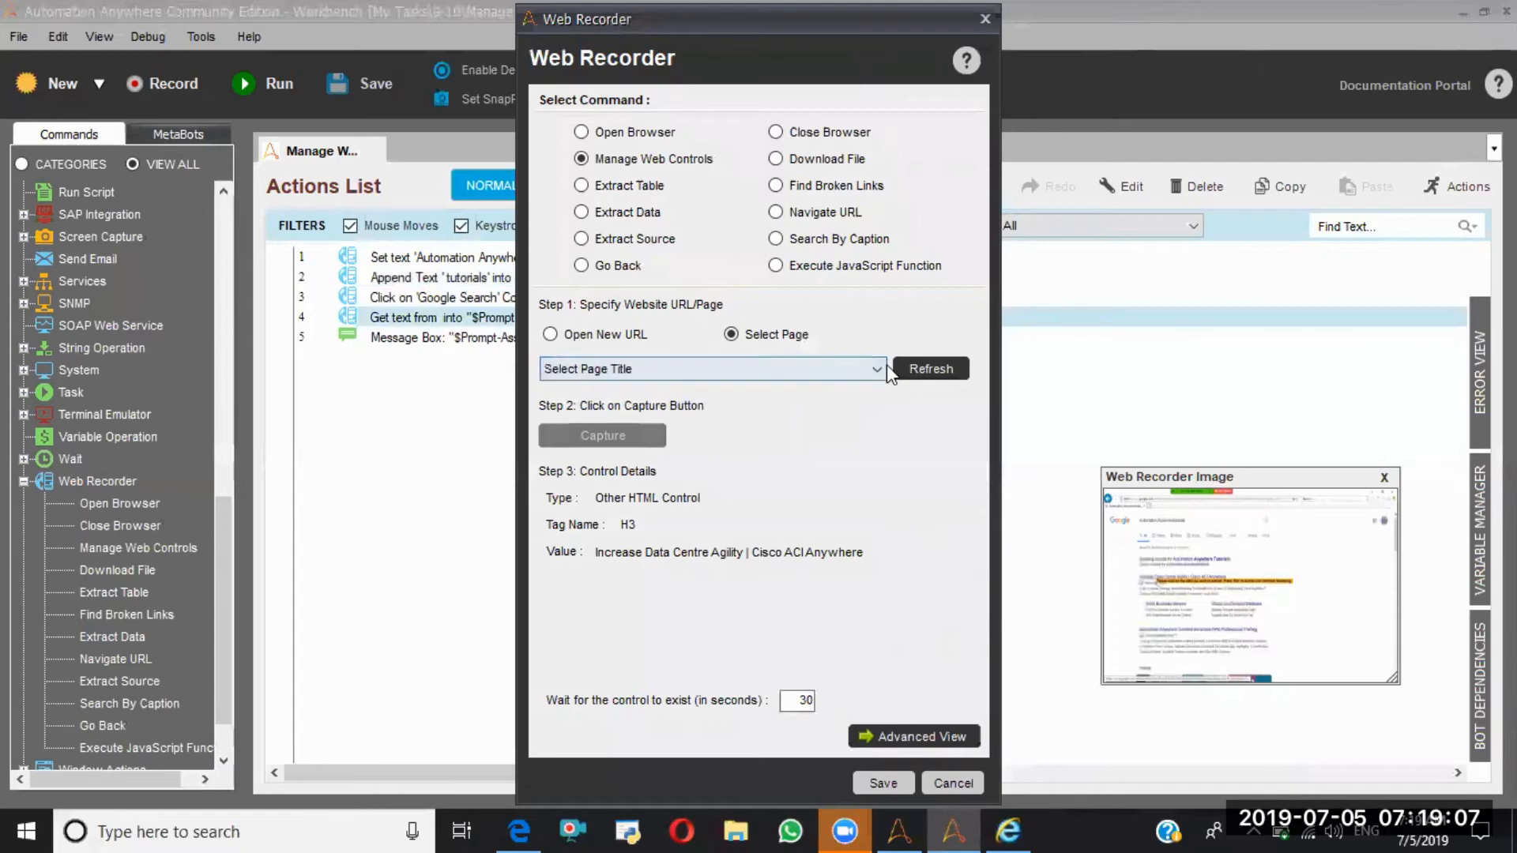
click(770, 369)
click(764, 405)
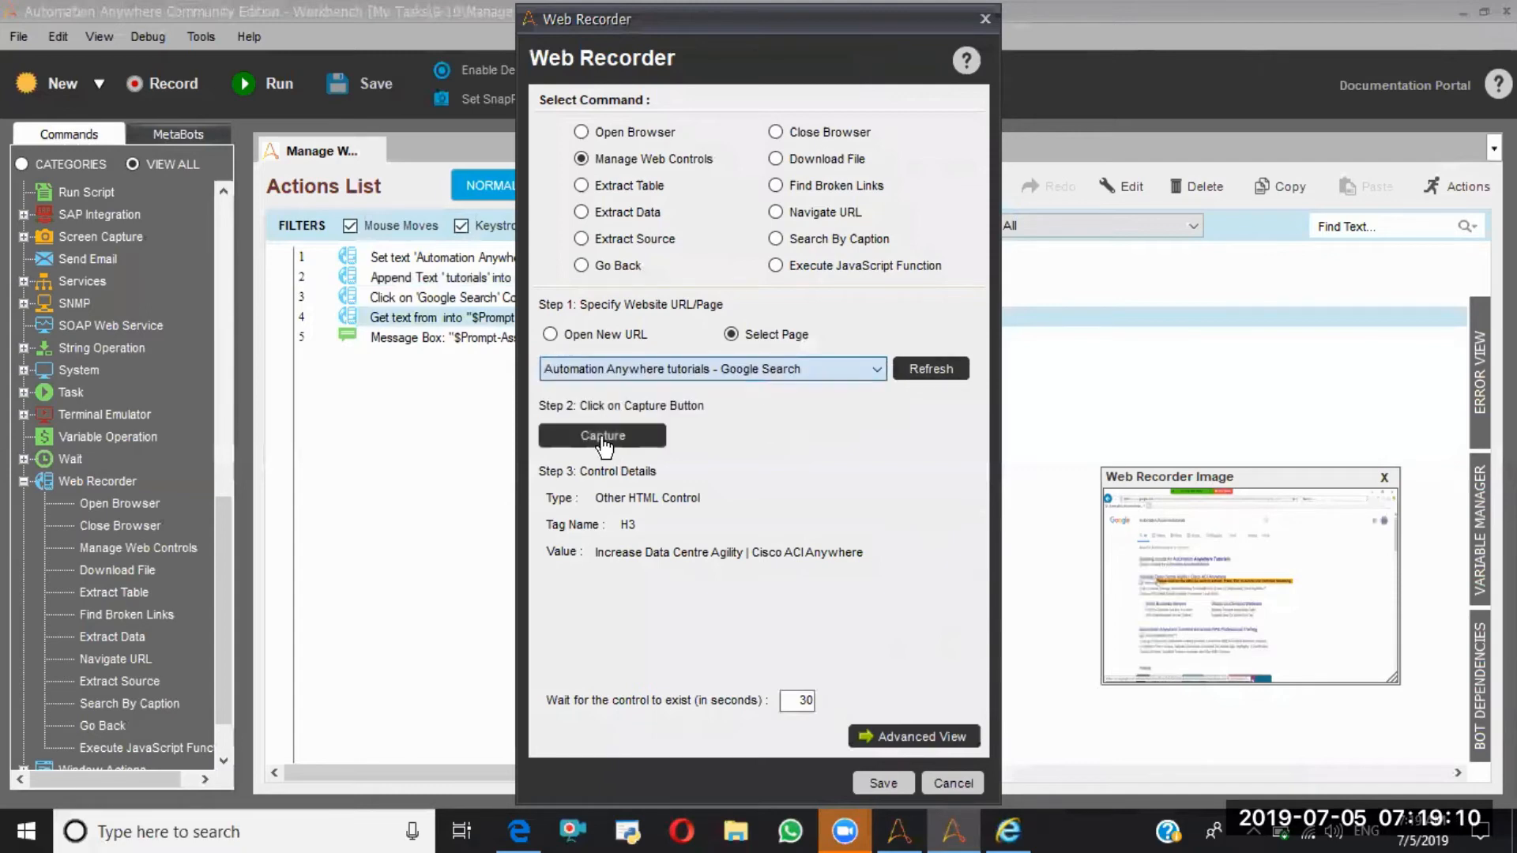
- Try to capture the Guru99 and RPA AA Robotics Course result headings, and close the Web Recorder dialog without saving
click(605, 445)
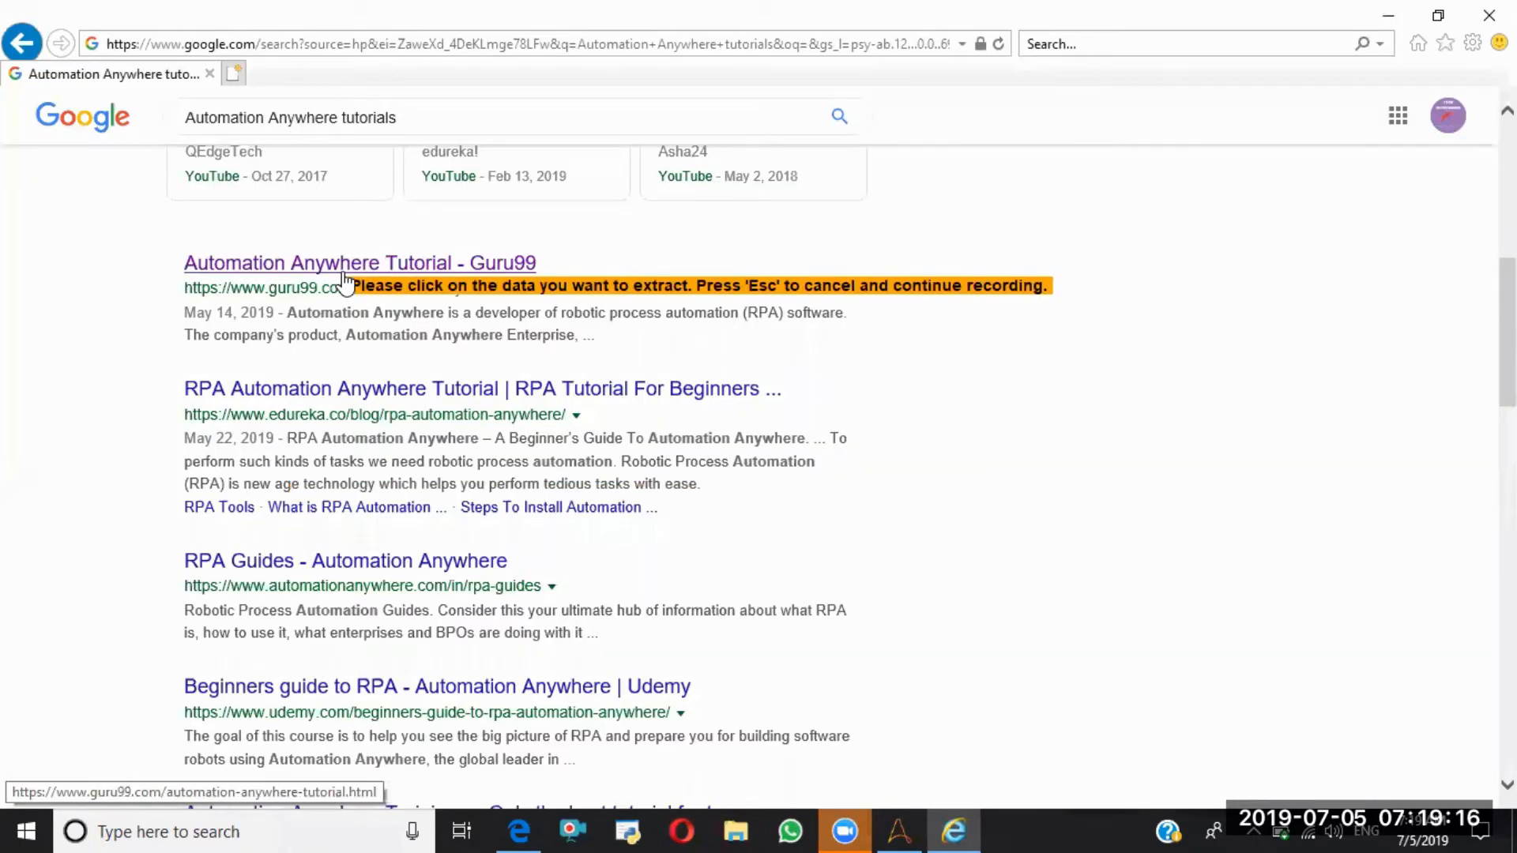
click(345, 281)
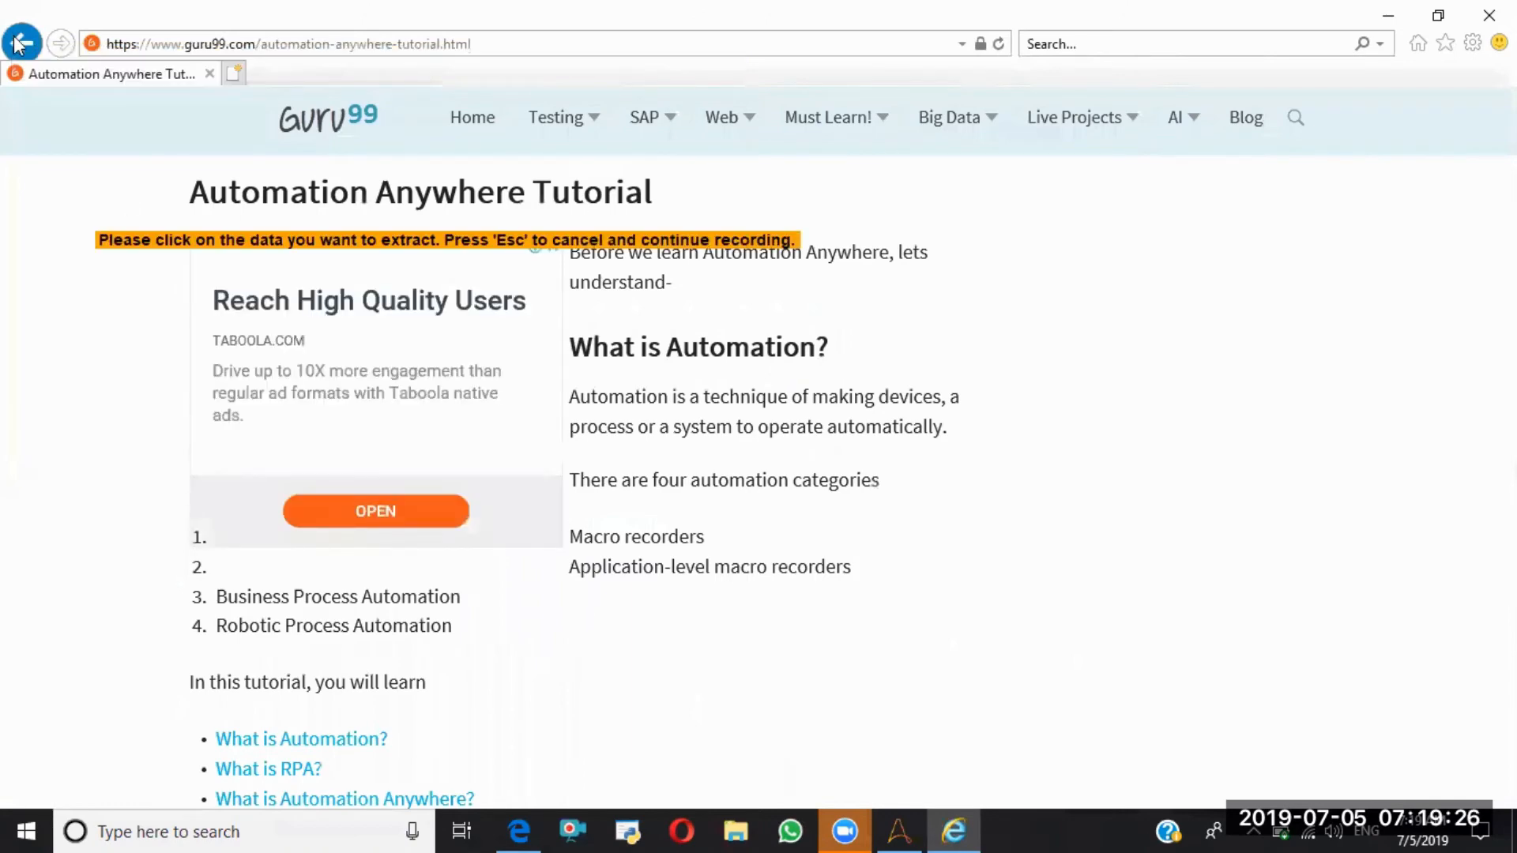
click(19, 44)
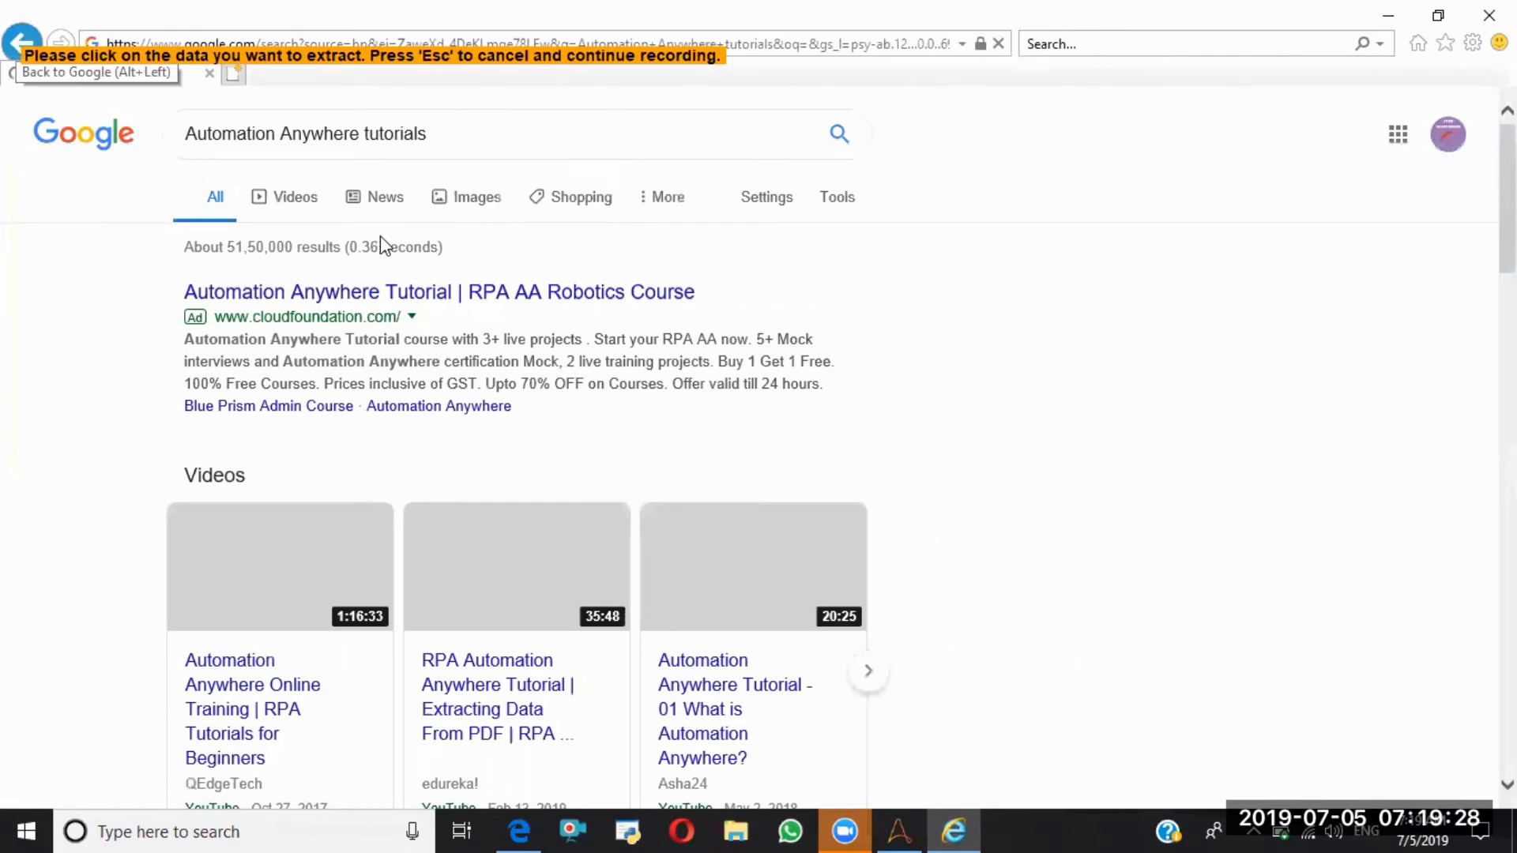
scroll(381, 235, down, 8)
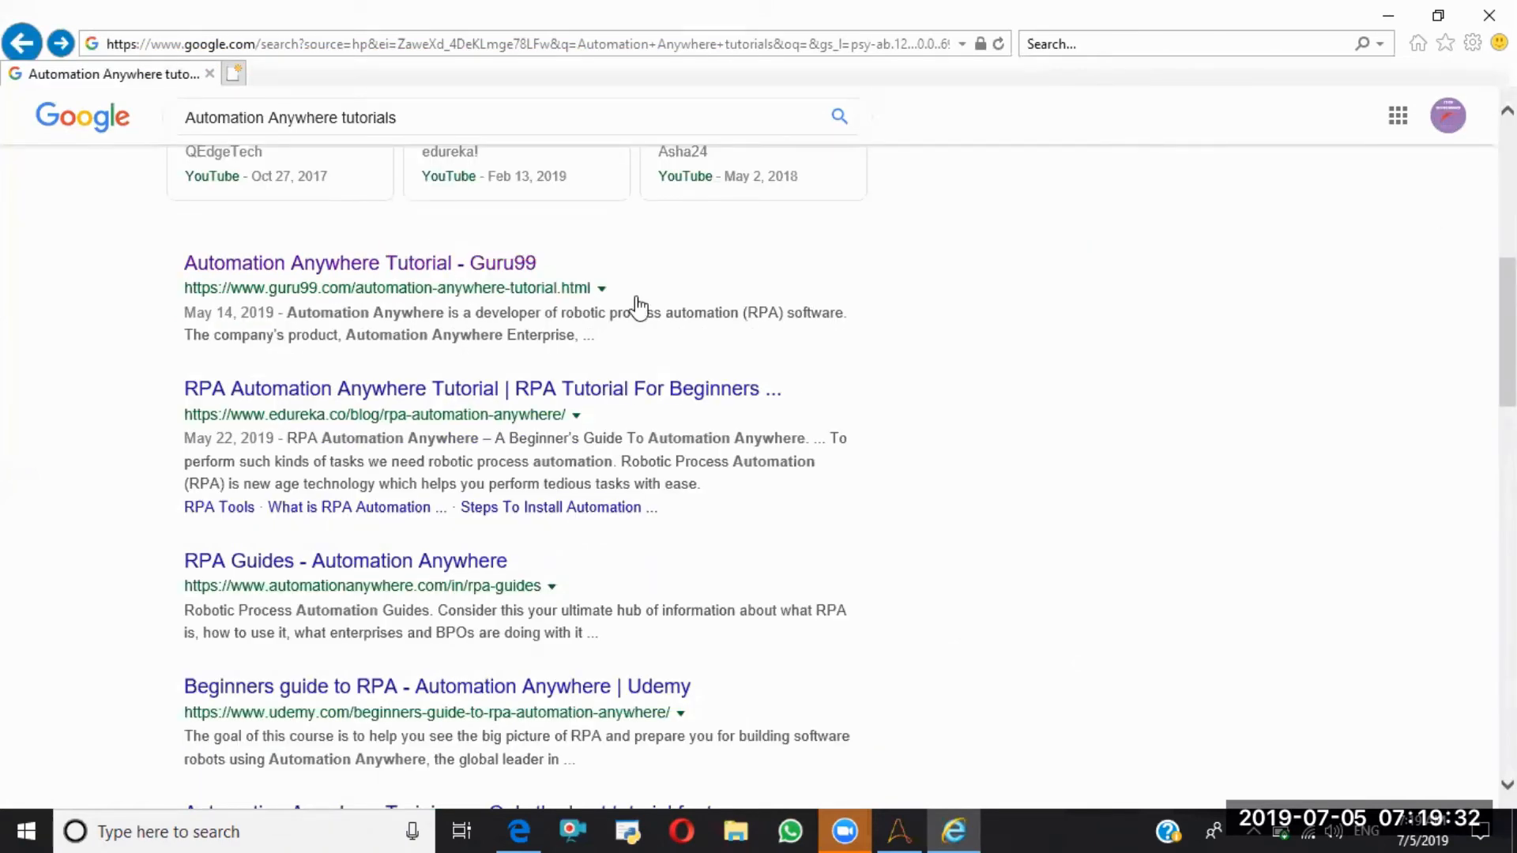
scroll(632, 308, up, 8)
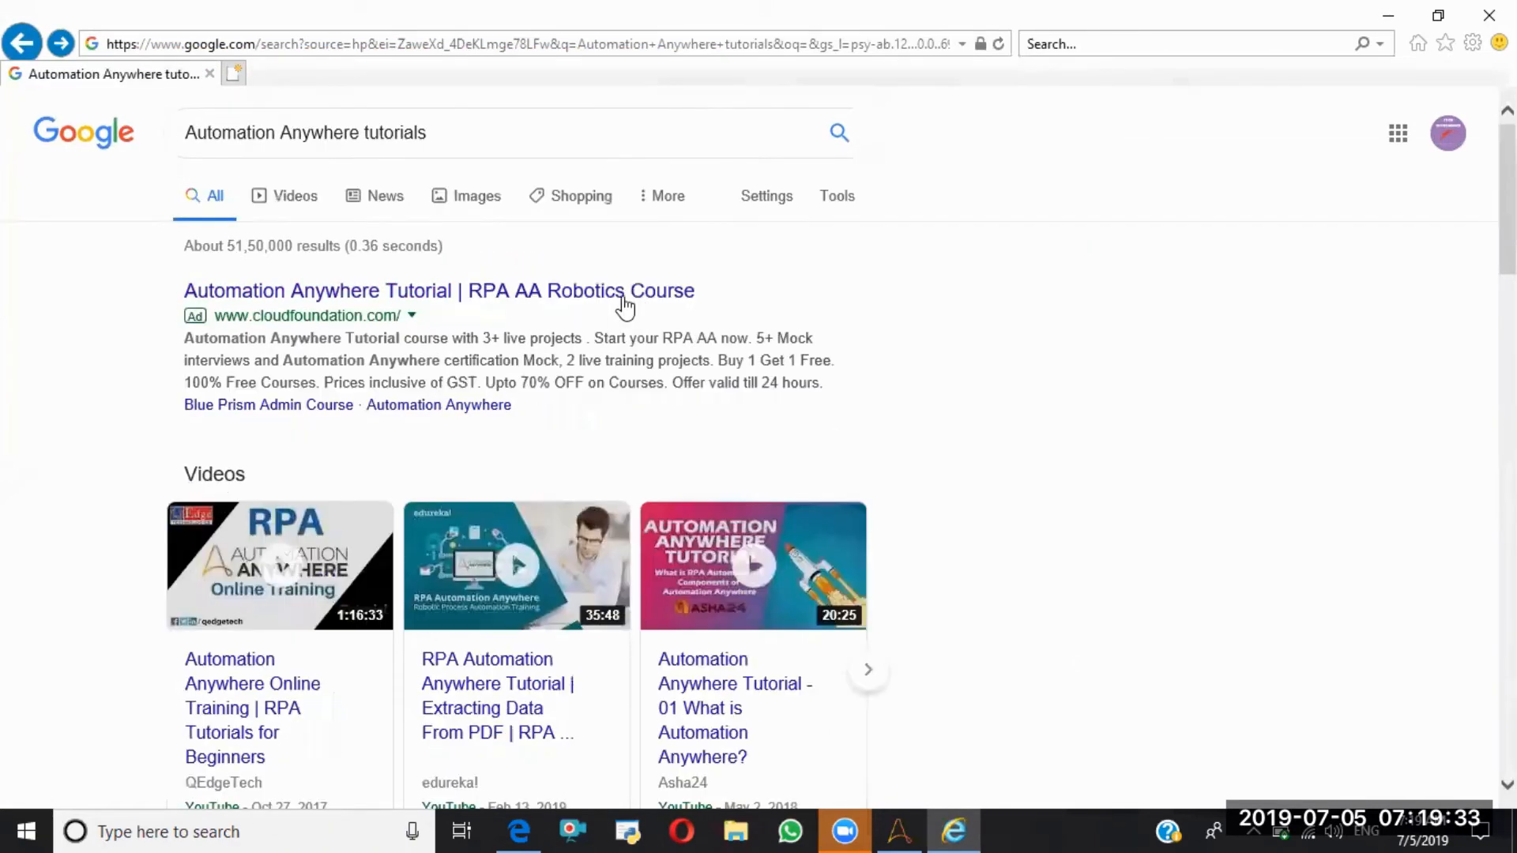
click(365, 289)
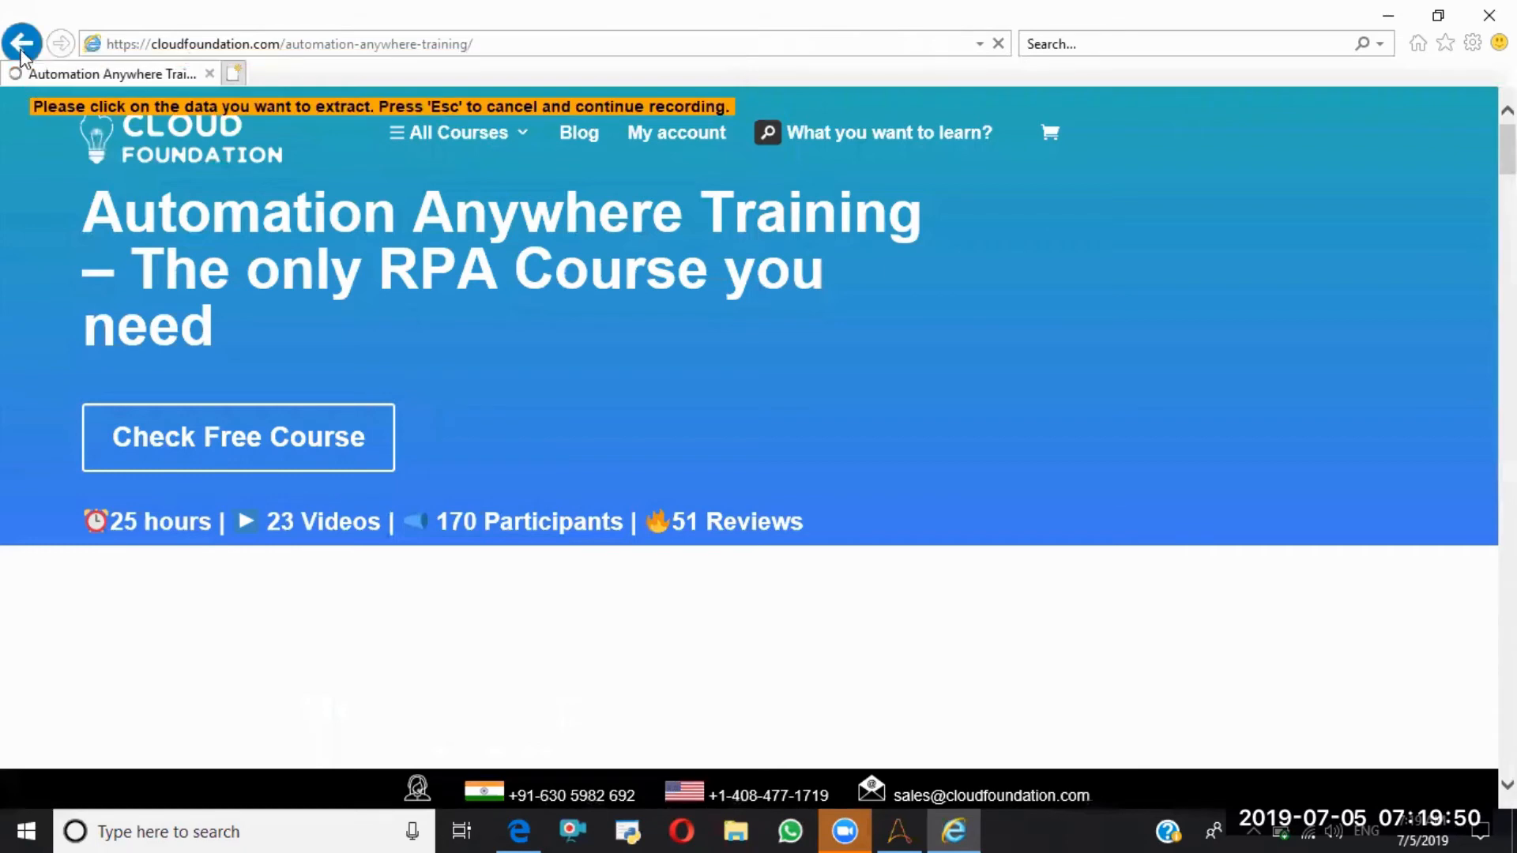
double_click(22, 51)
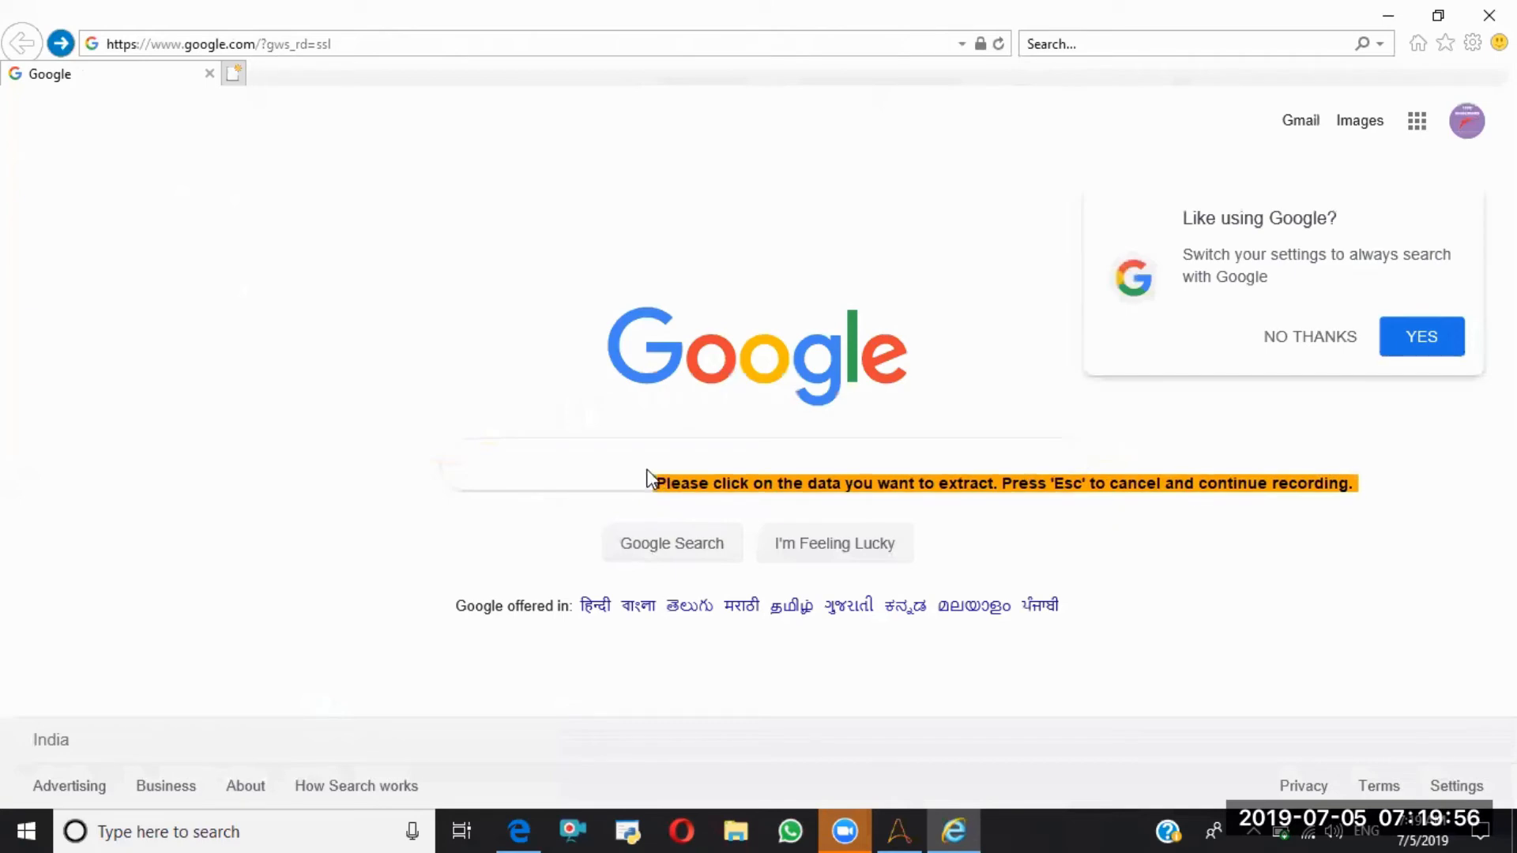
click(646, 478)
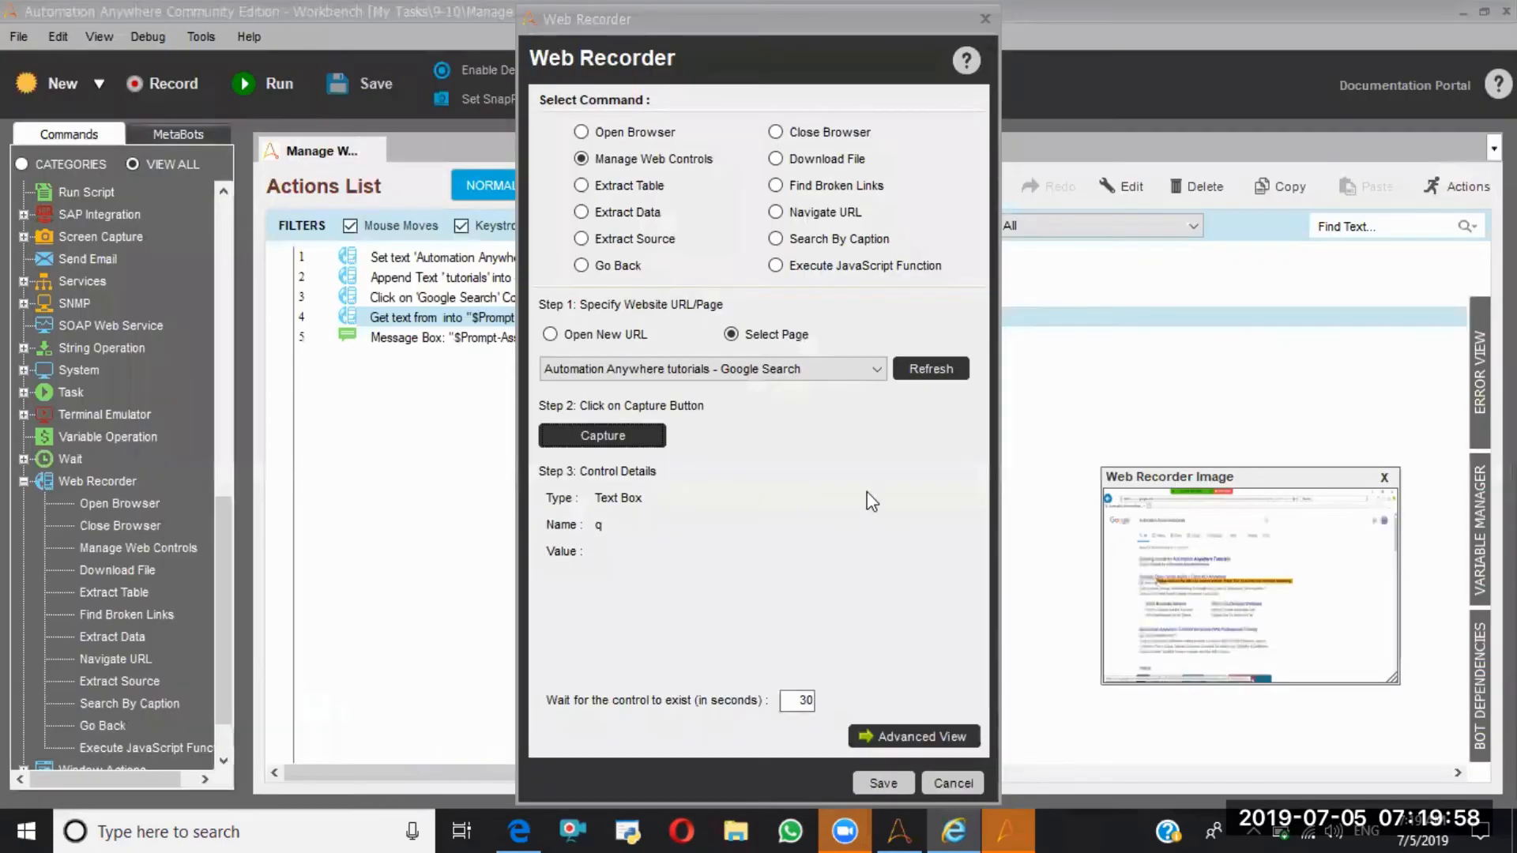
click(989, 17)
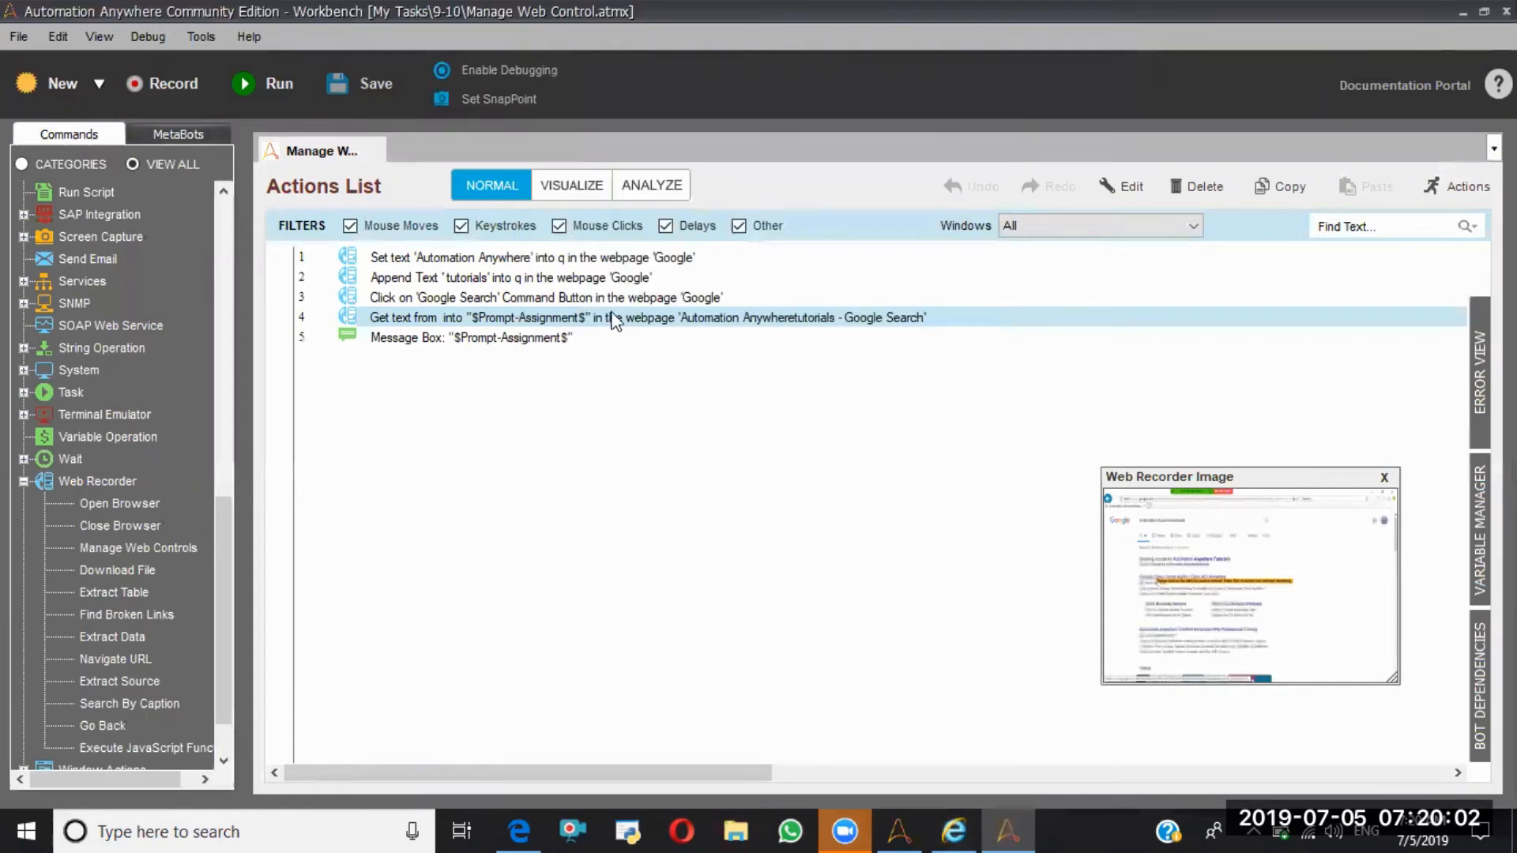
- Reopen the Get Text action for editing and bring the browser forward to the Google results for "Automation Anywhere tutorials"
double_click(612, 316)
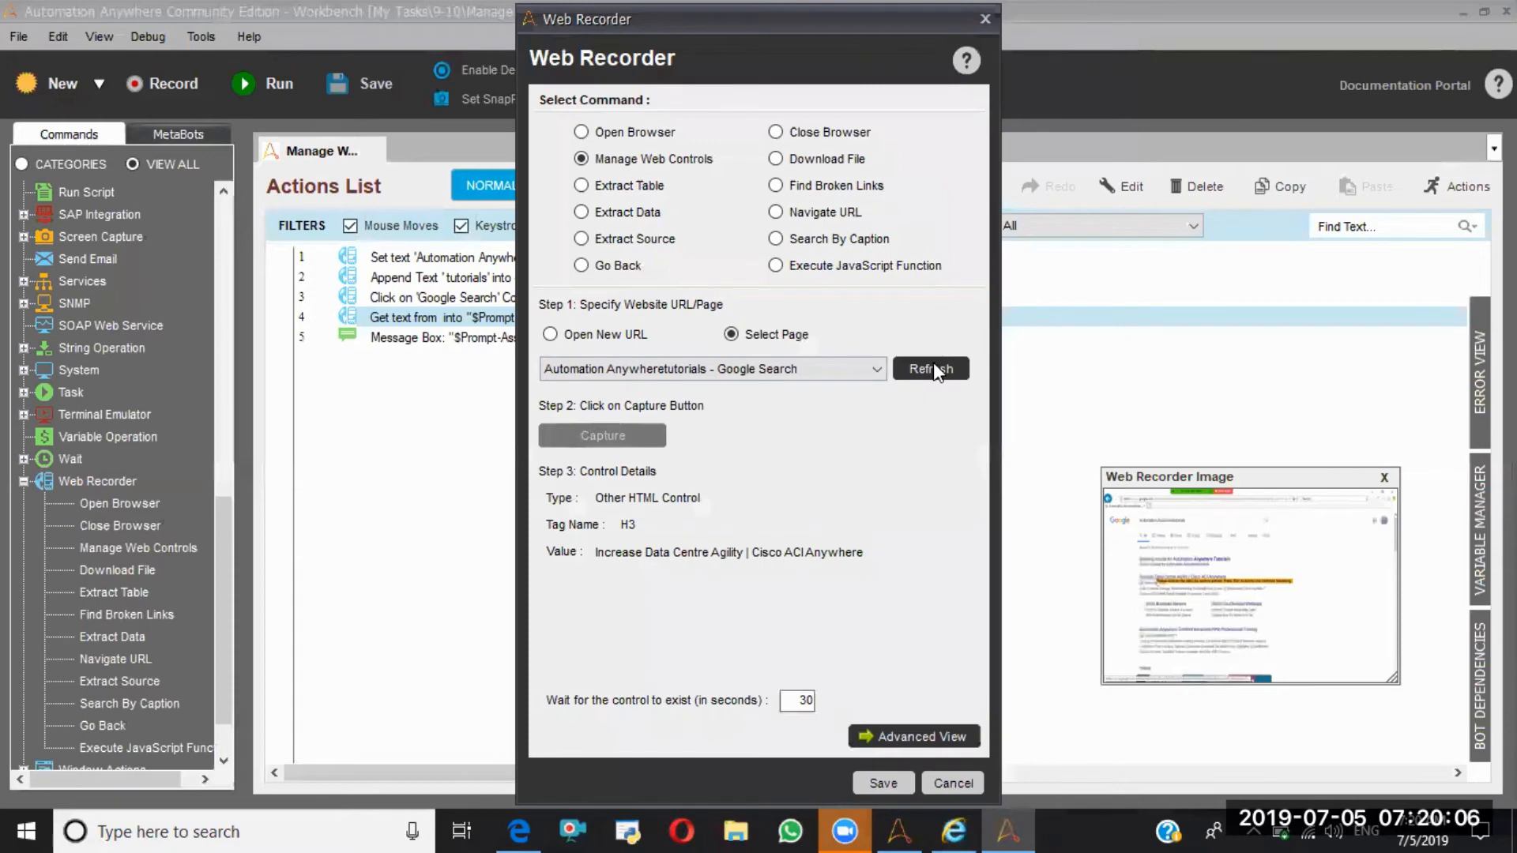
click(932, 368)
click(805, 377)
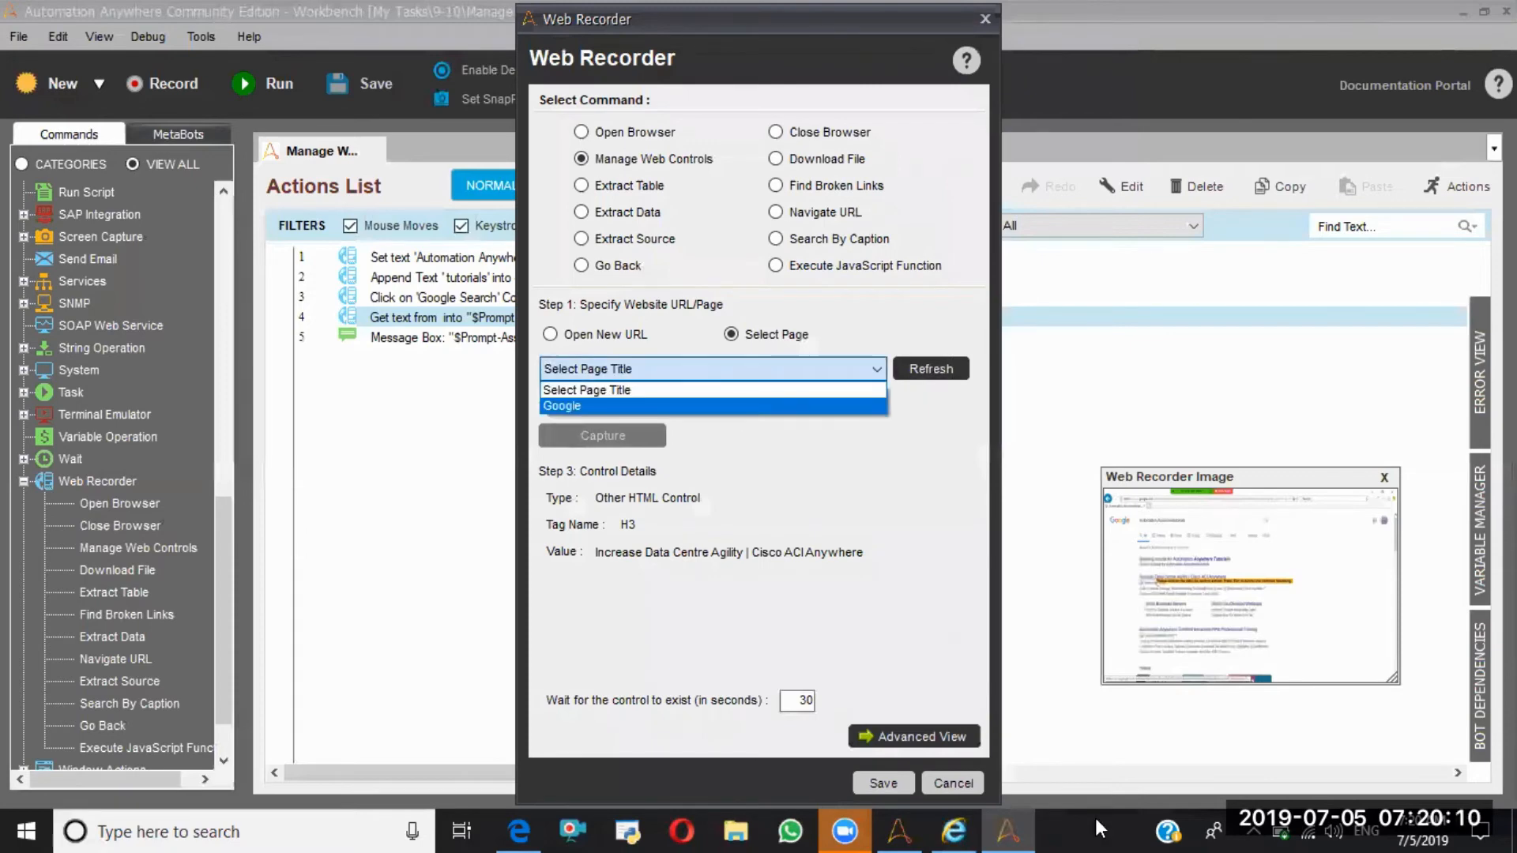
click(956, 829)
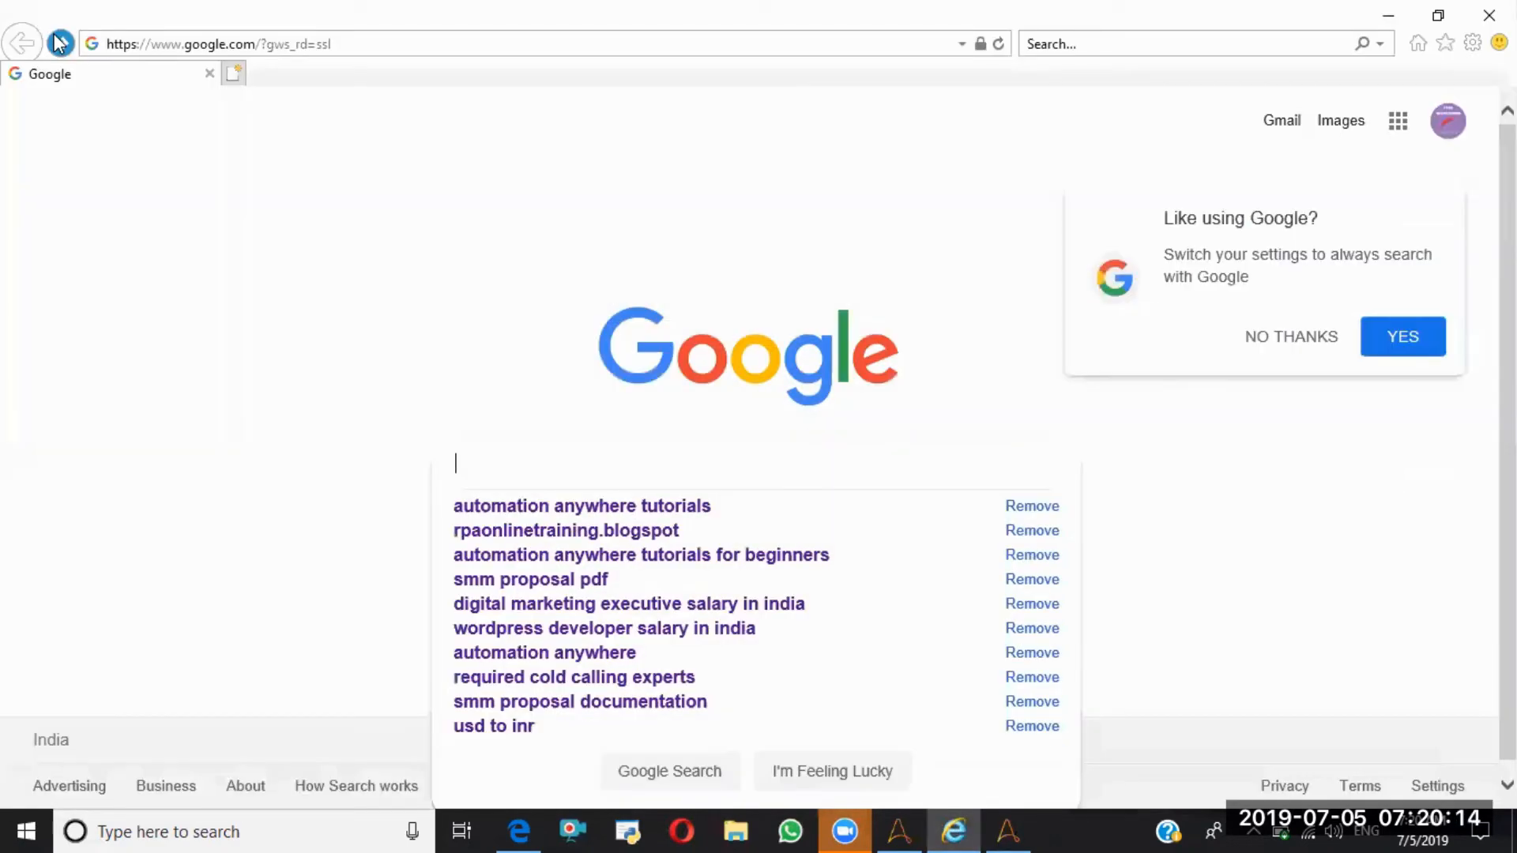
click(60, 42)
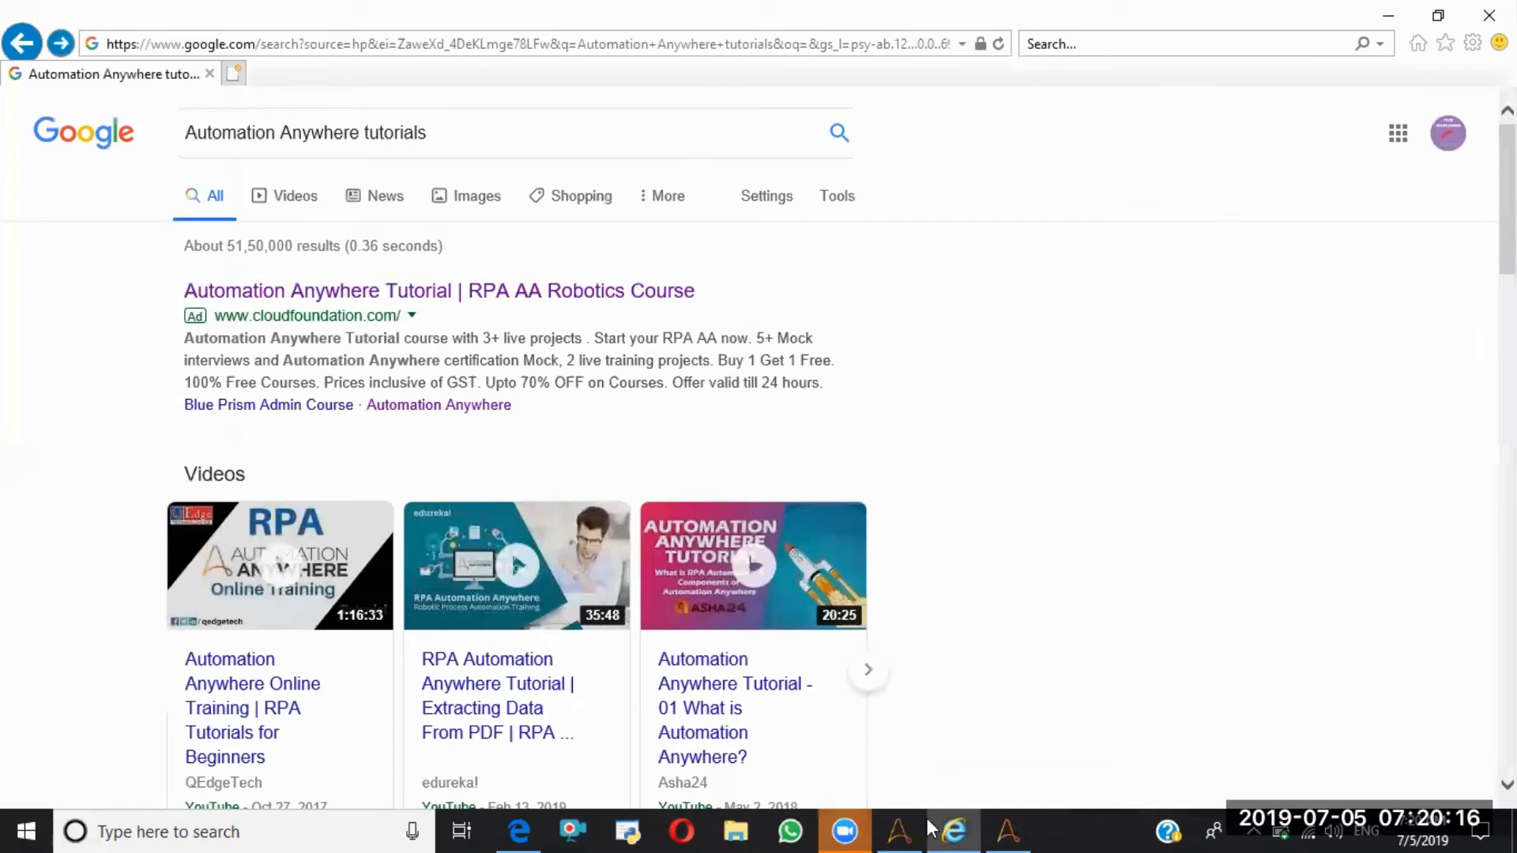
click(780, 342)
click(766, 368)
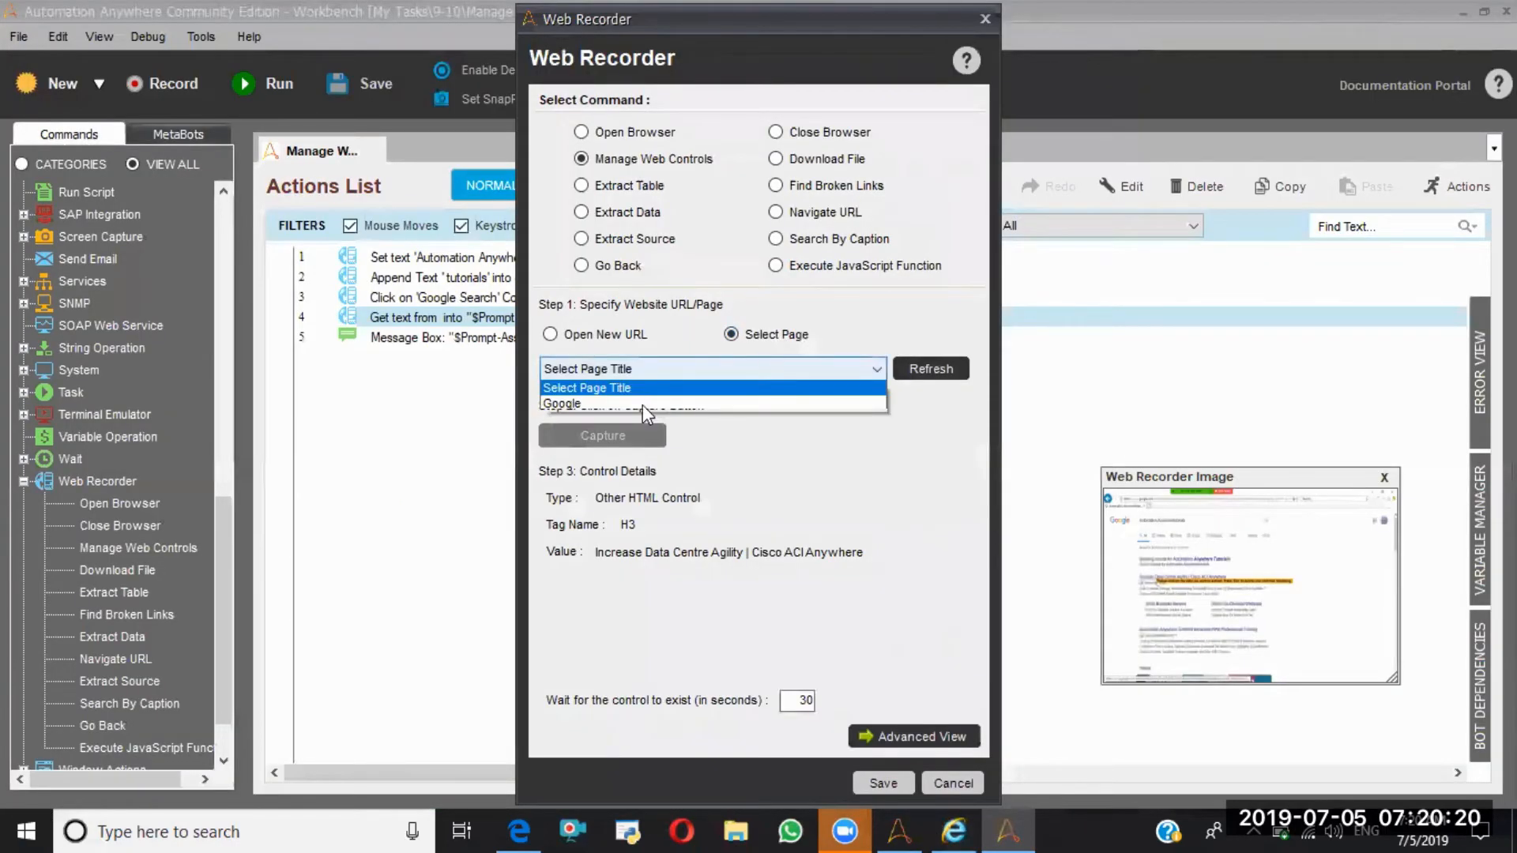
click(933, 368)
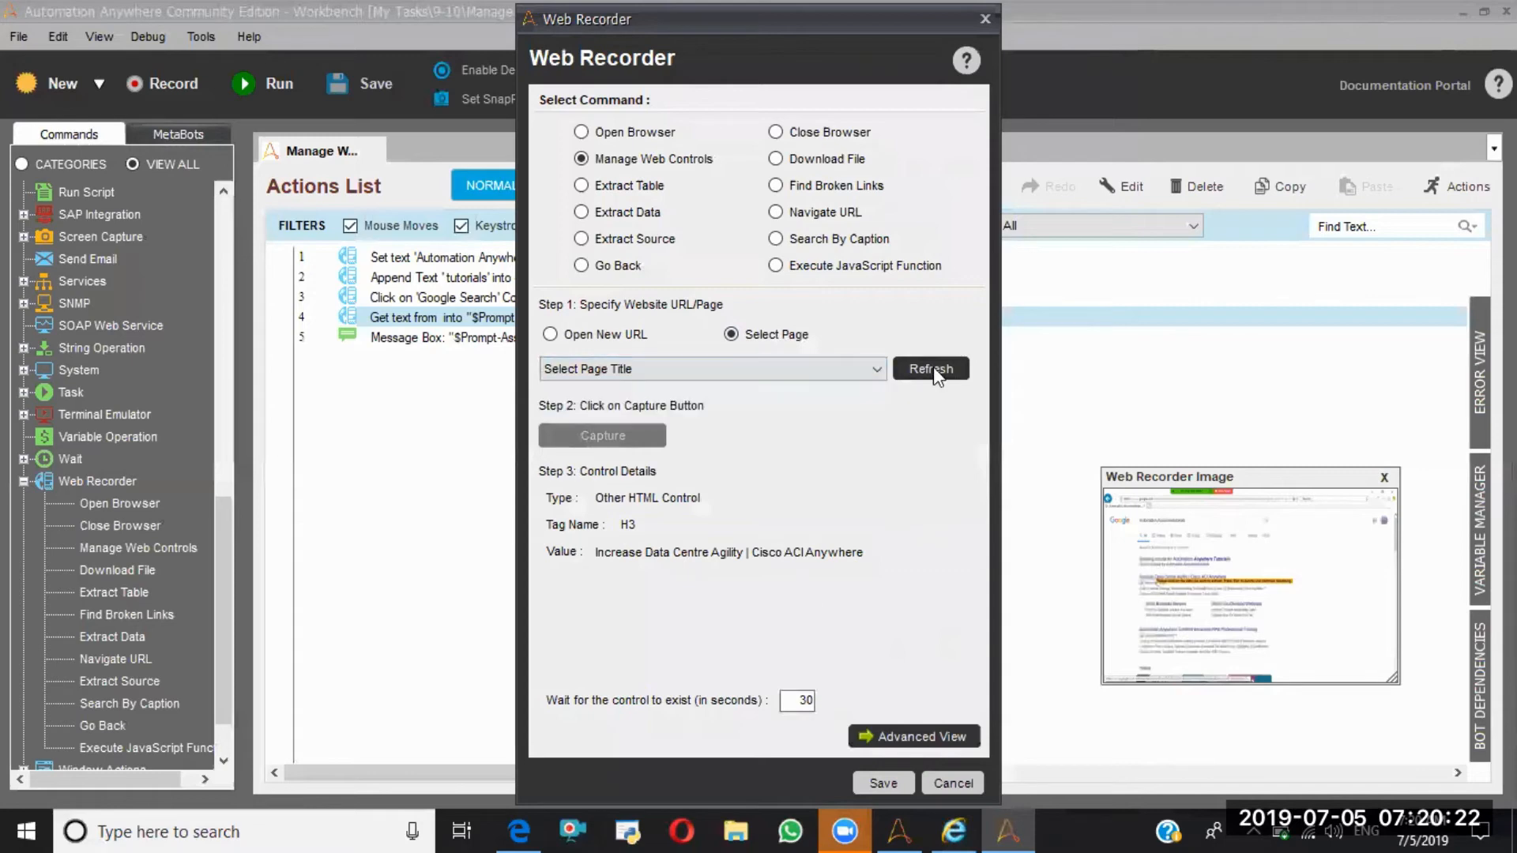
click(872, 369)
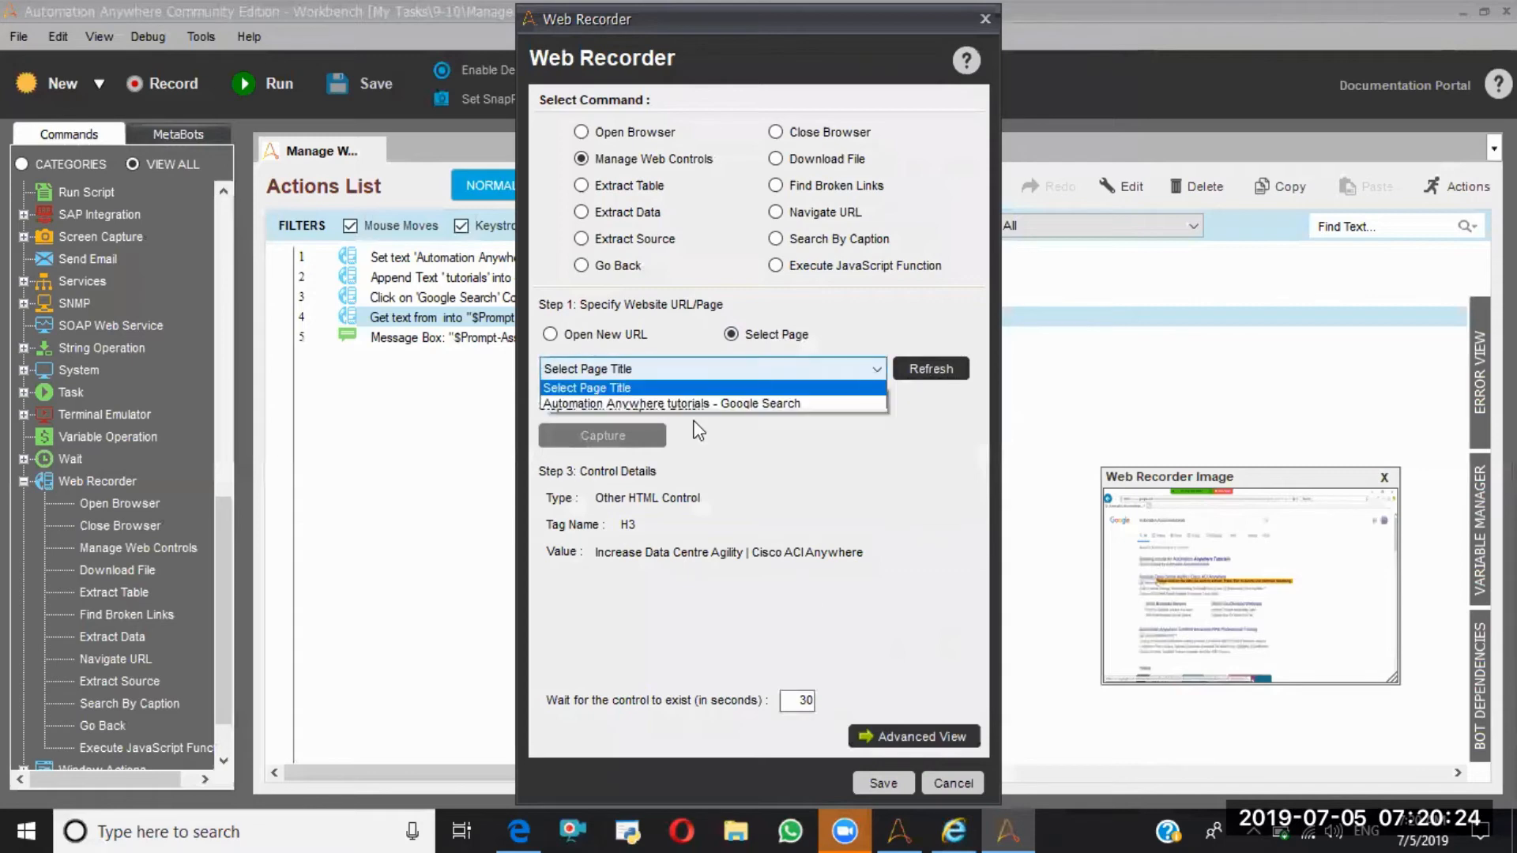
click(593, 447)
click(591, 439)
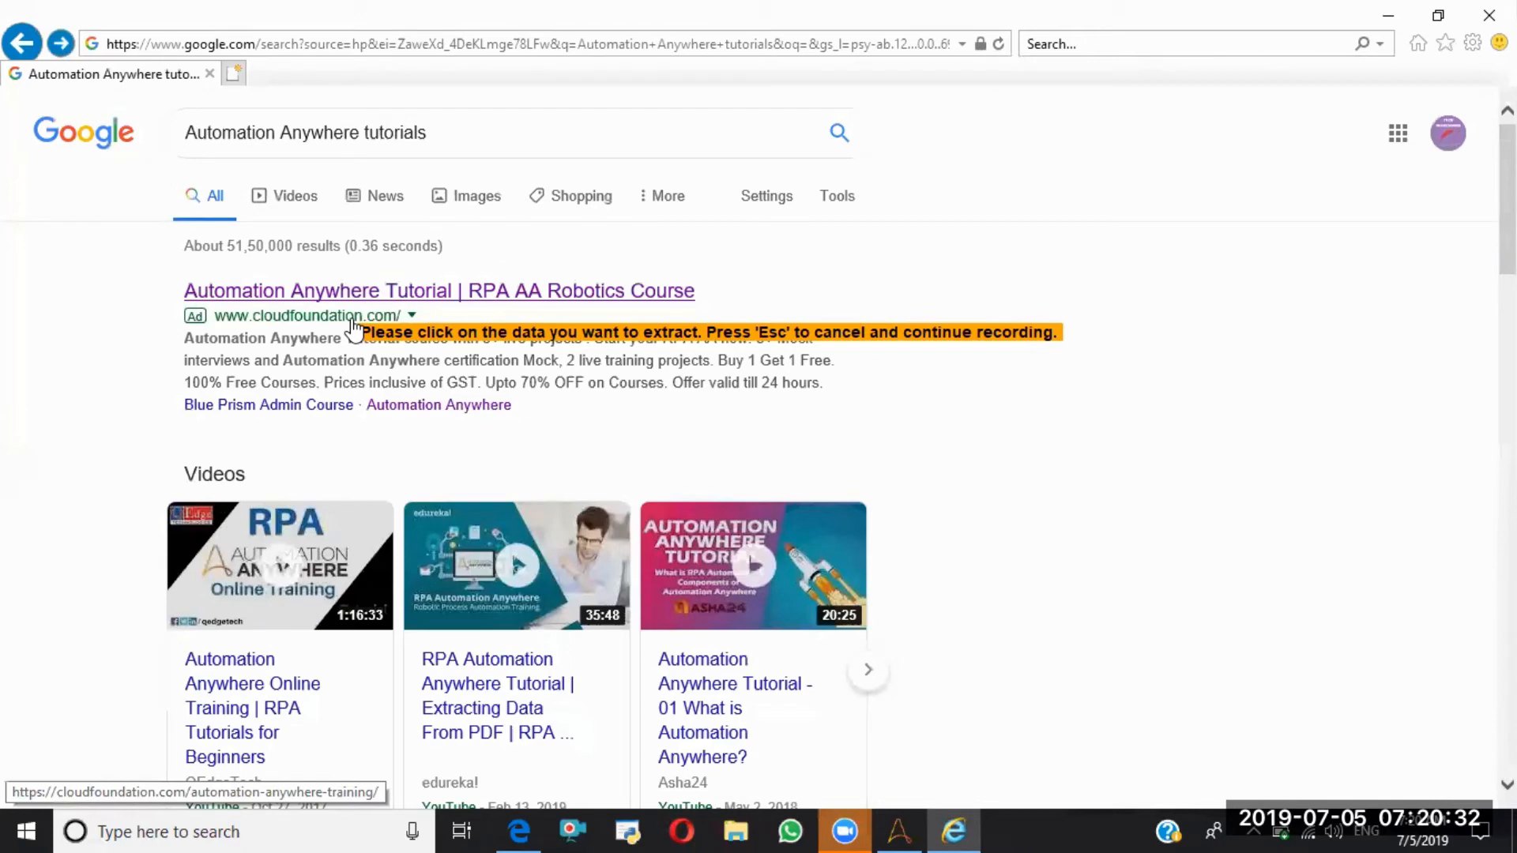
click(353, 324)
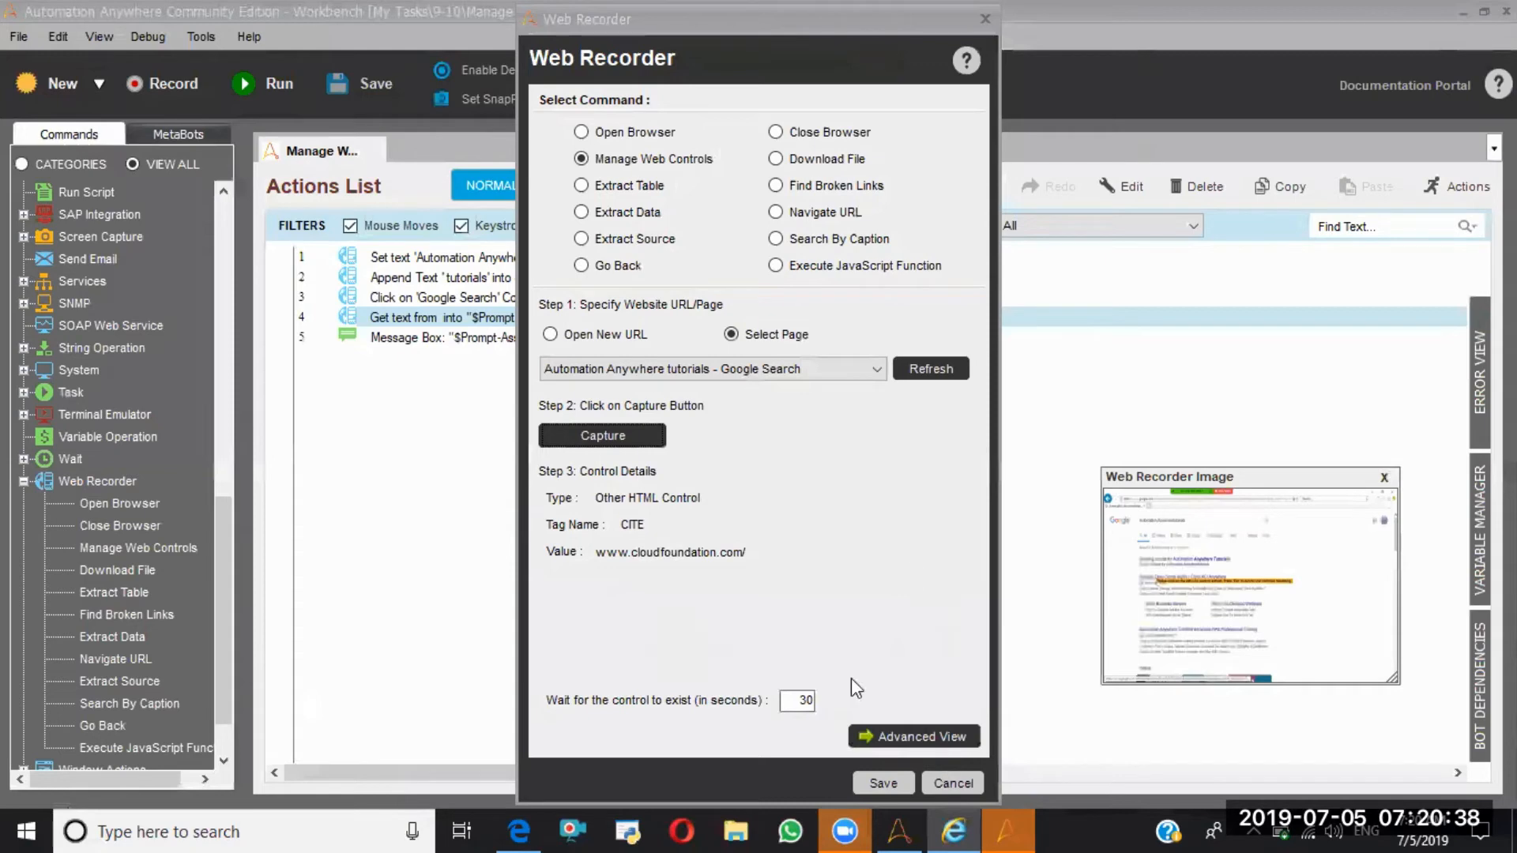
- Set the captured control's action to Get Text, assign it to the Prompt-Assignment variable and save the command
click(930, 737)
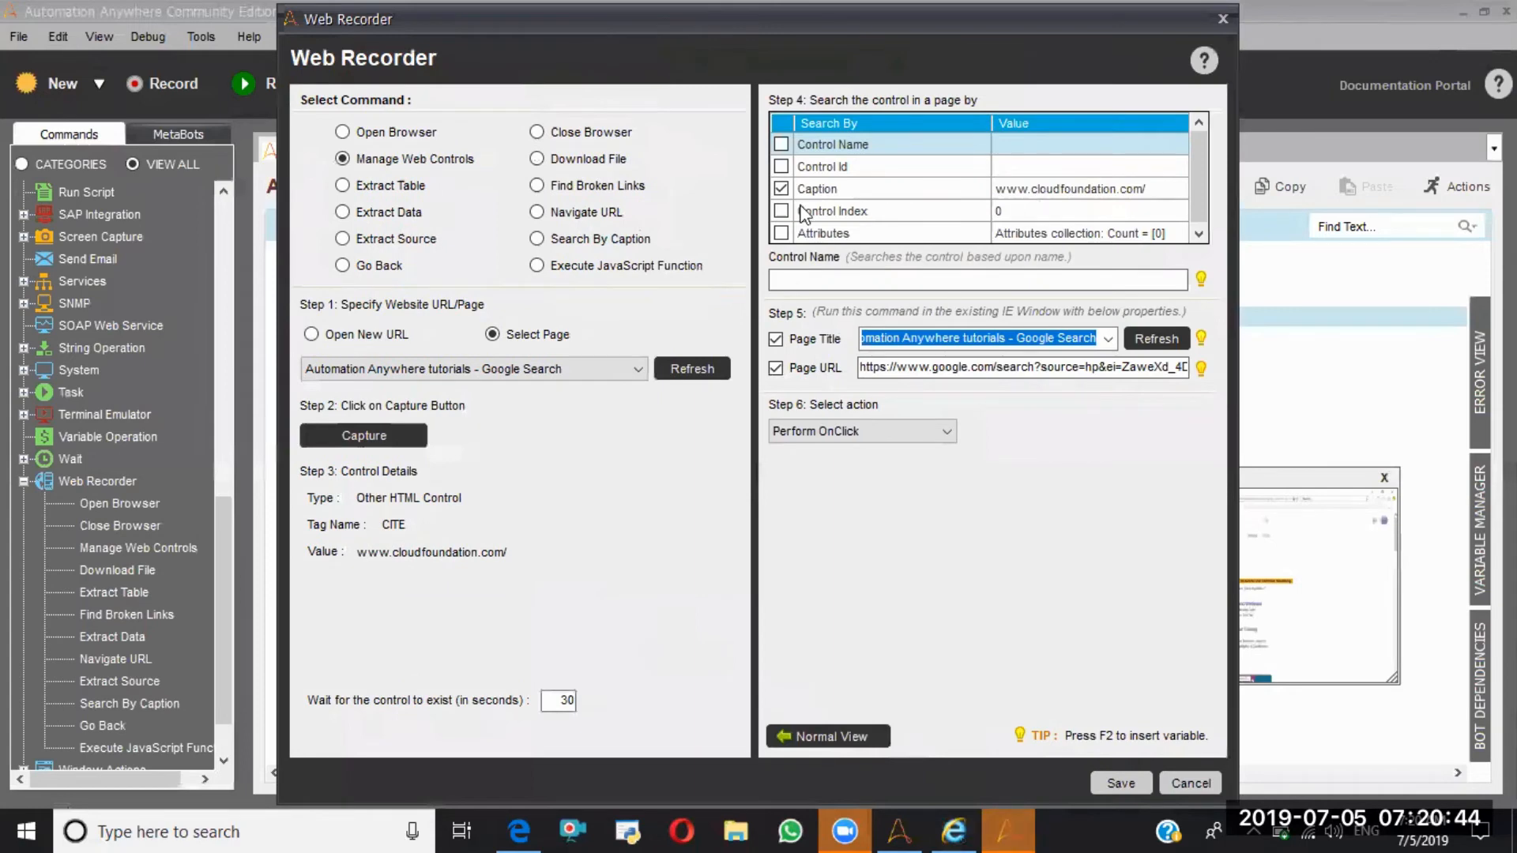
click(894, 430)
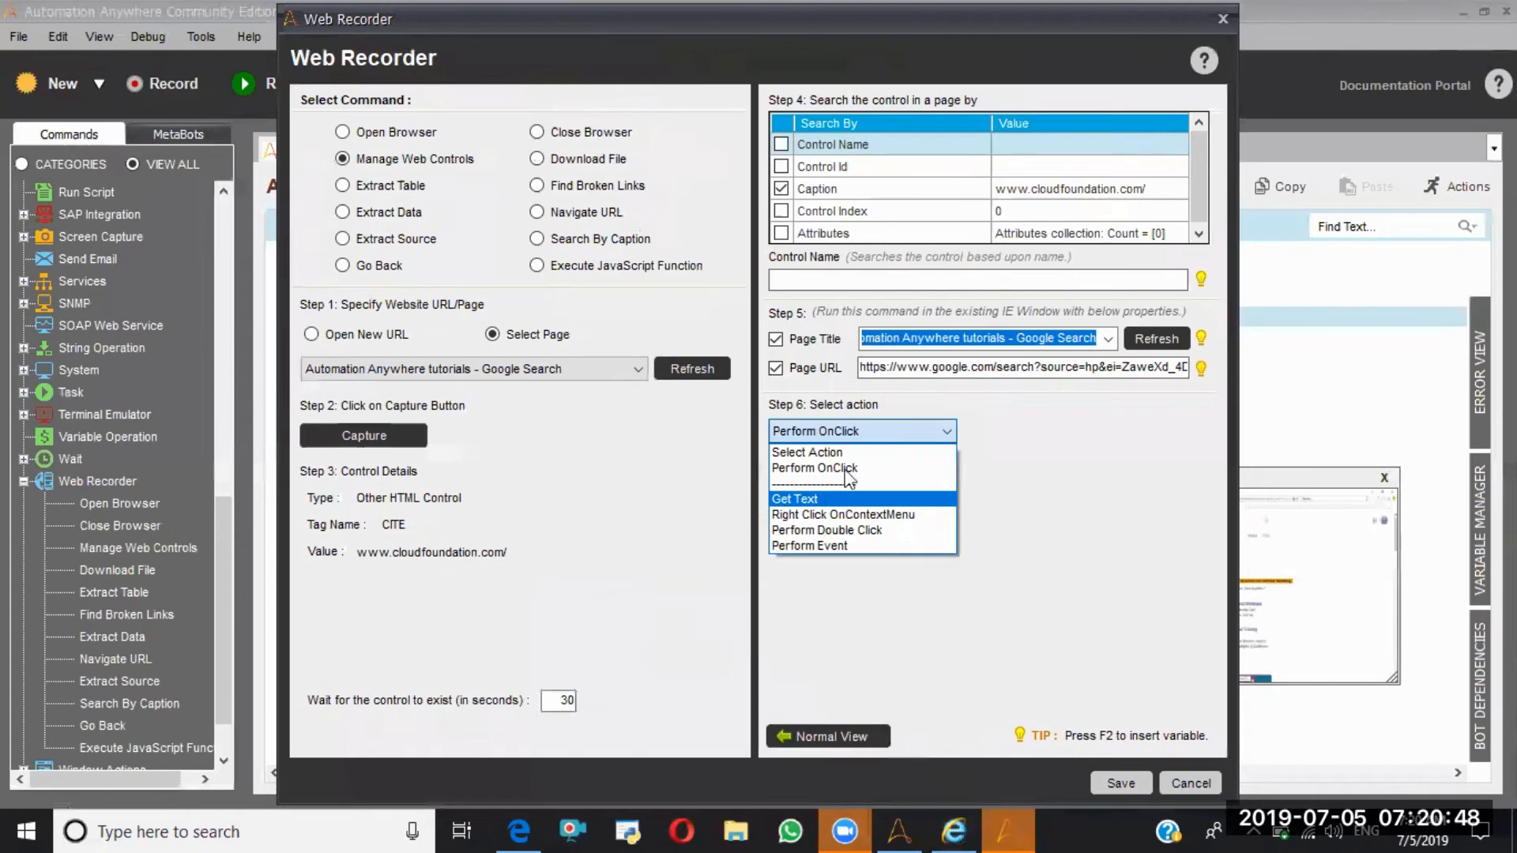
click(790, 500)
click(824, 478)
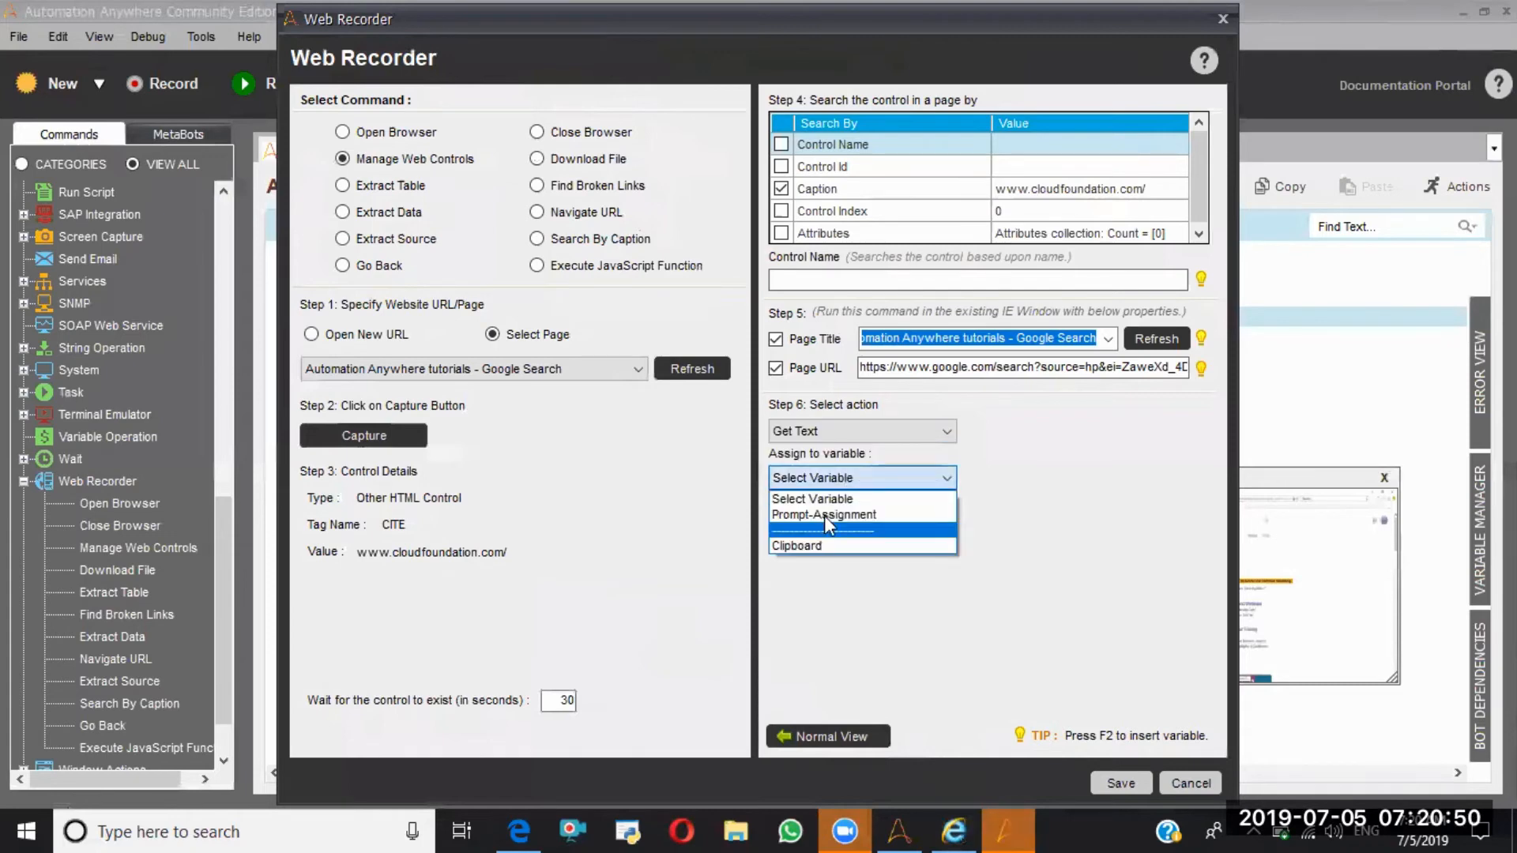
click(1119, 785)
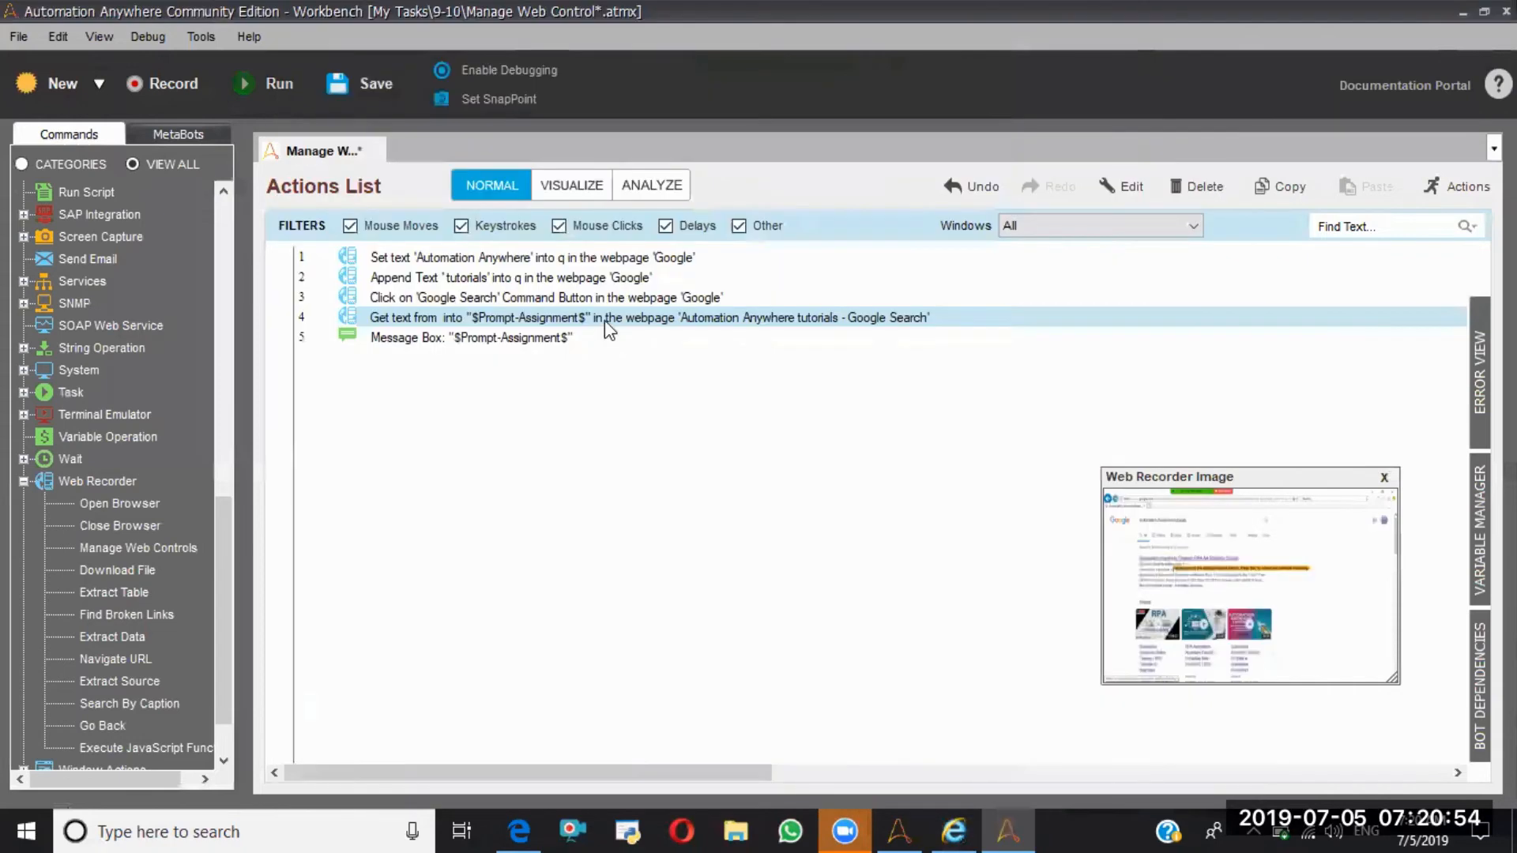
- Run the task from the Get Text action onward, saving the file first, and dismiss the resulting message box
right_click(604, 320)
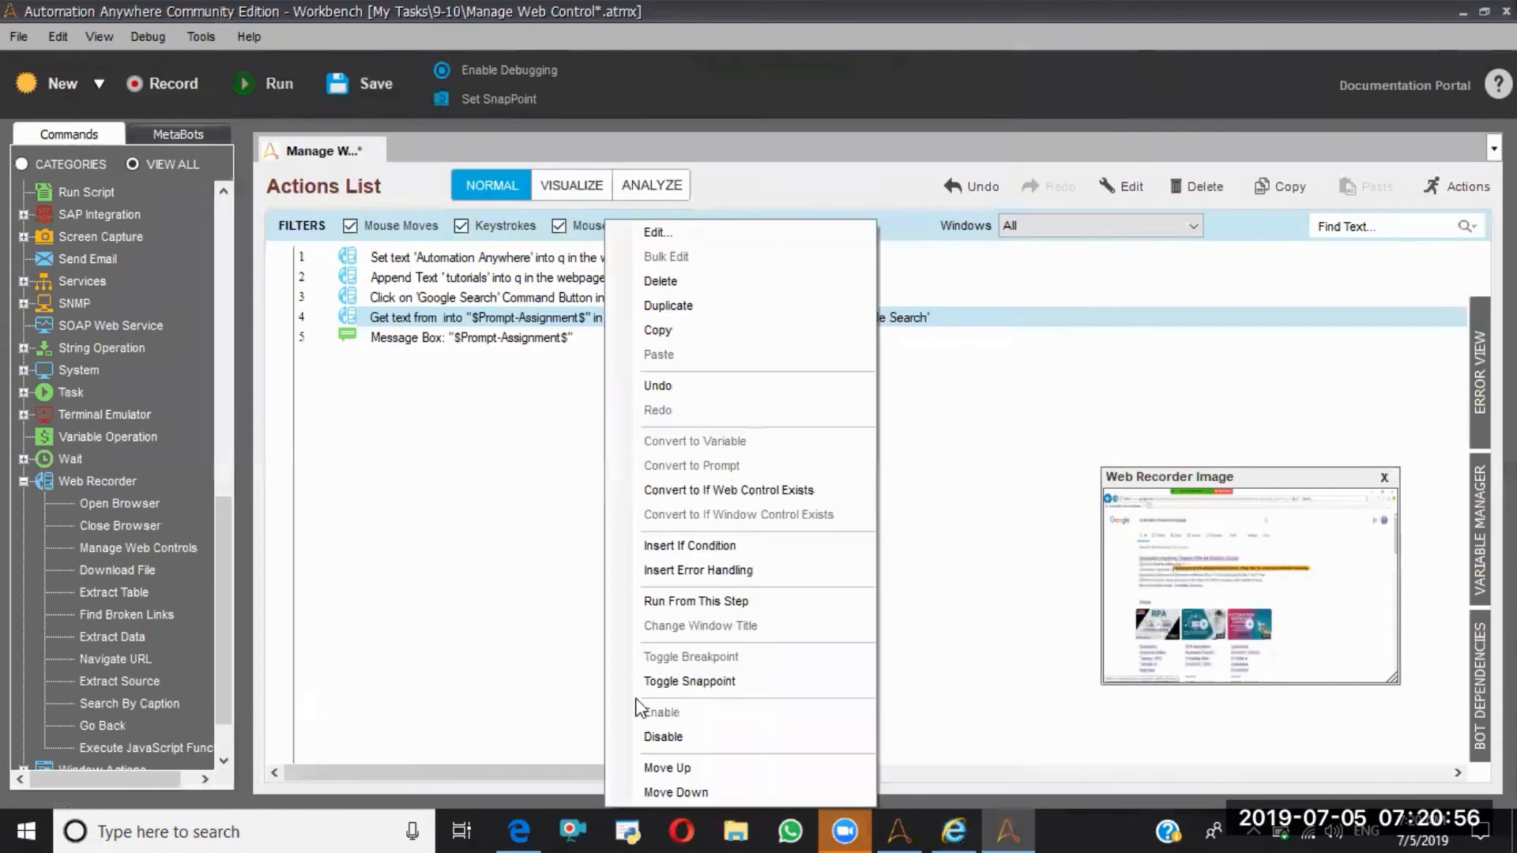
click(656, 603)
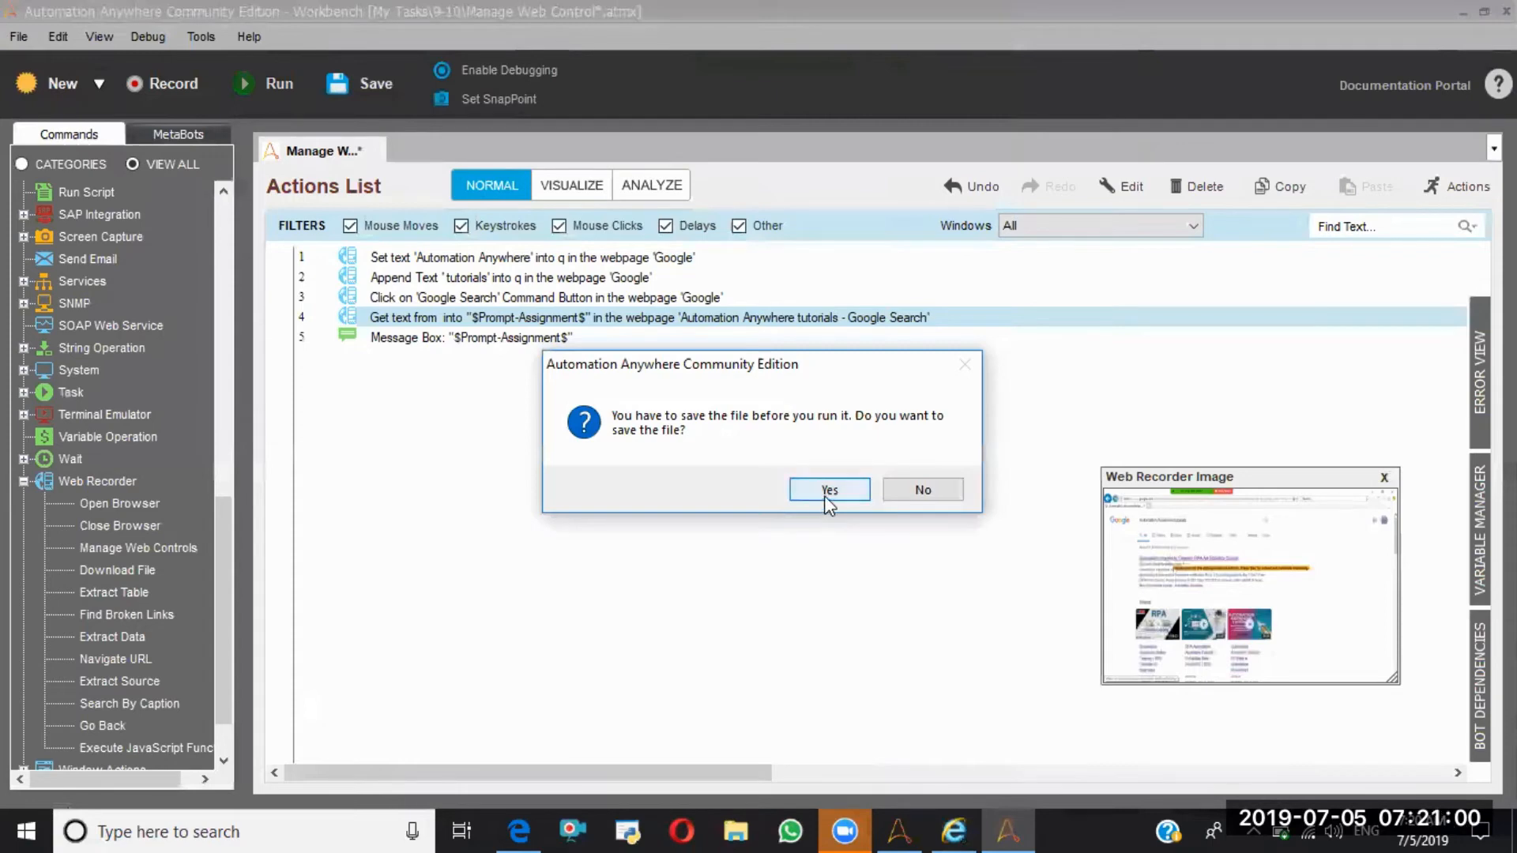
click(826, 493)
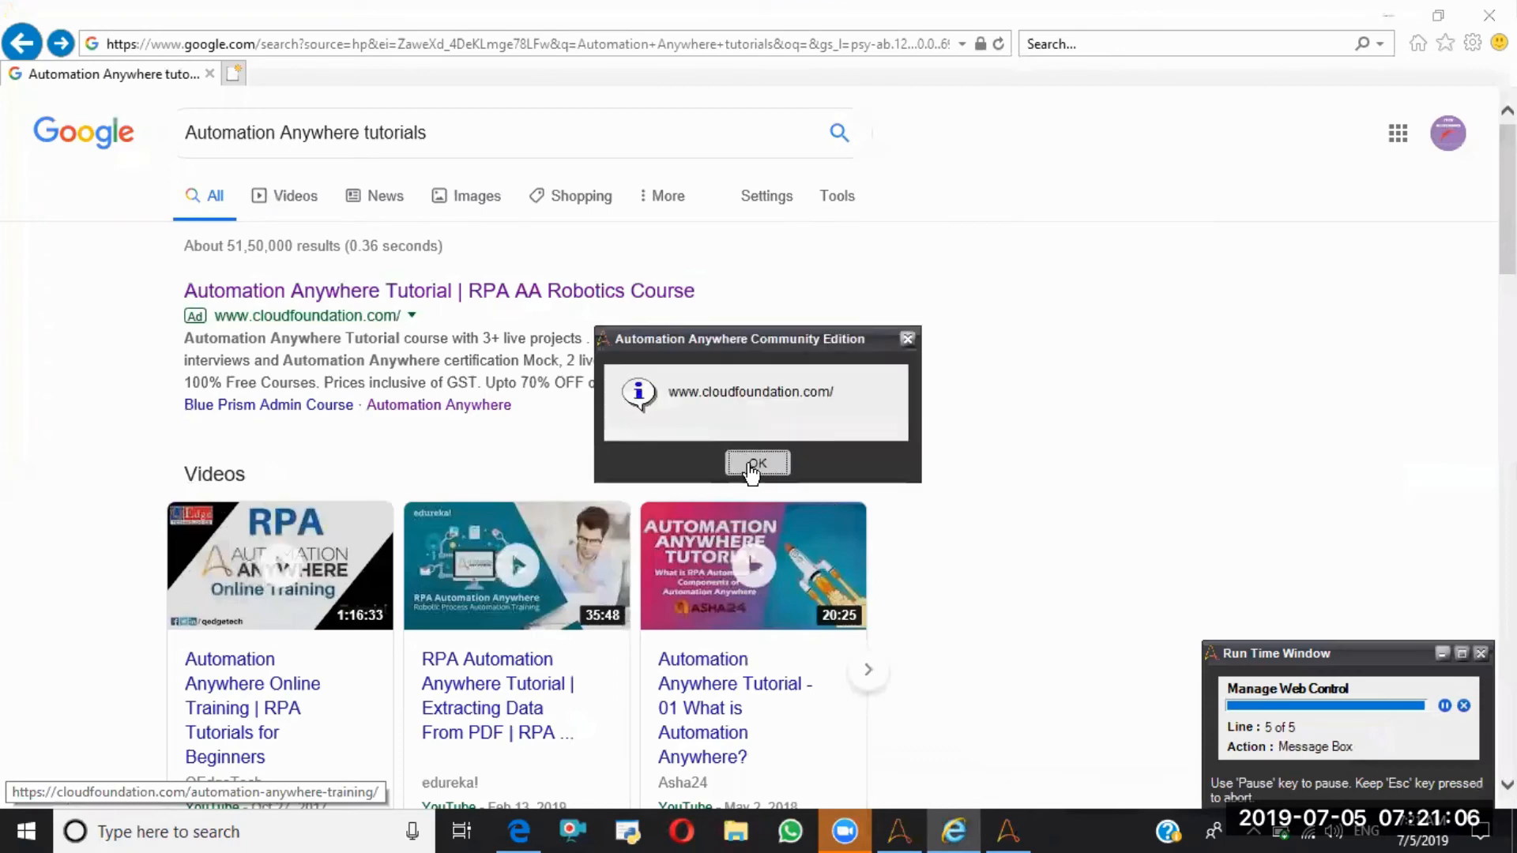
click(750, 465)
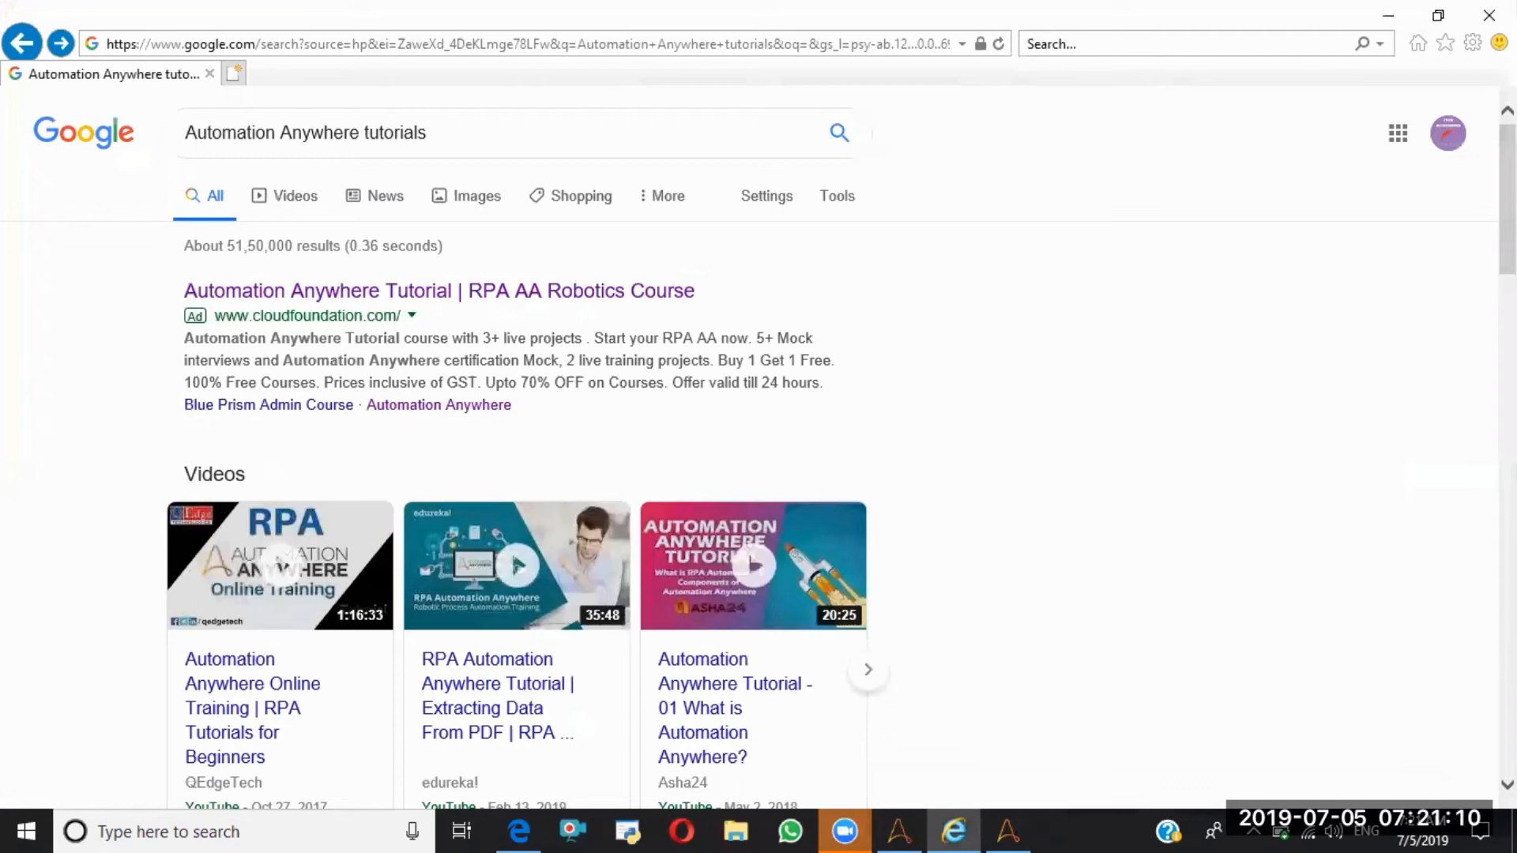
- Look further down the Google results, return to the Workbench and review the Message Box action and the Manage Web Controls command
scroll(577, 486, down, 3)
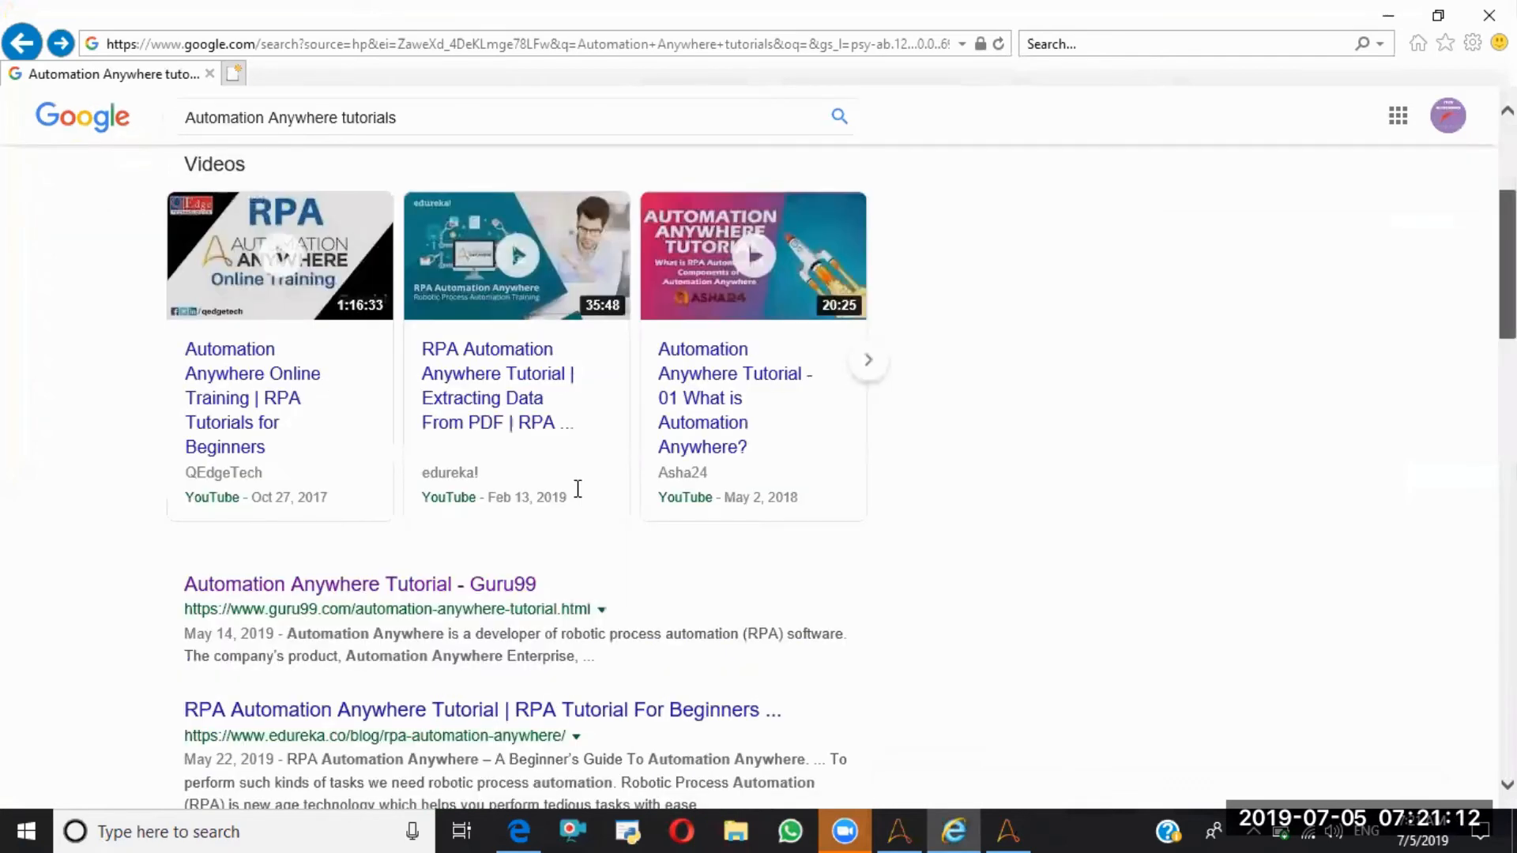
scroll(802, 711, down, 2)
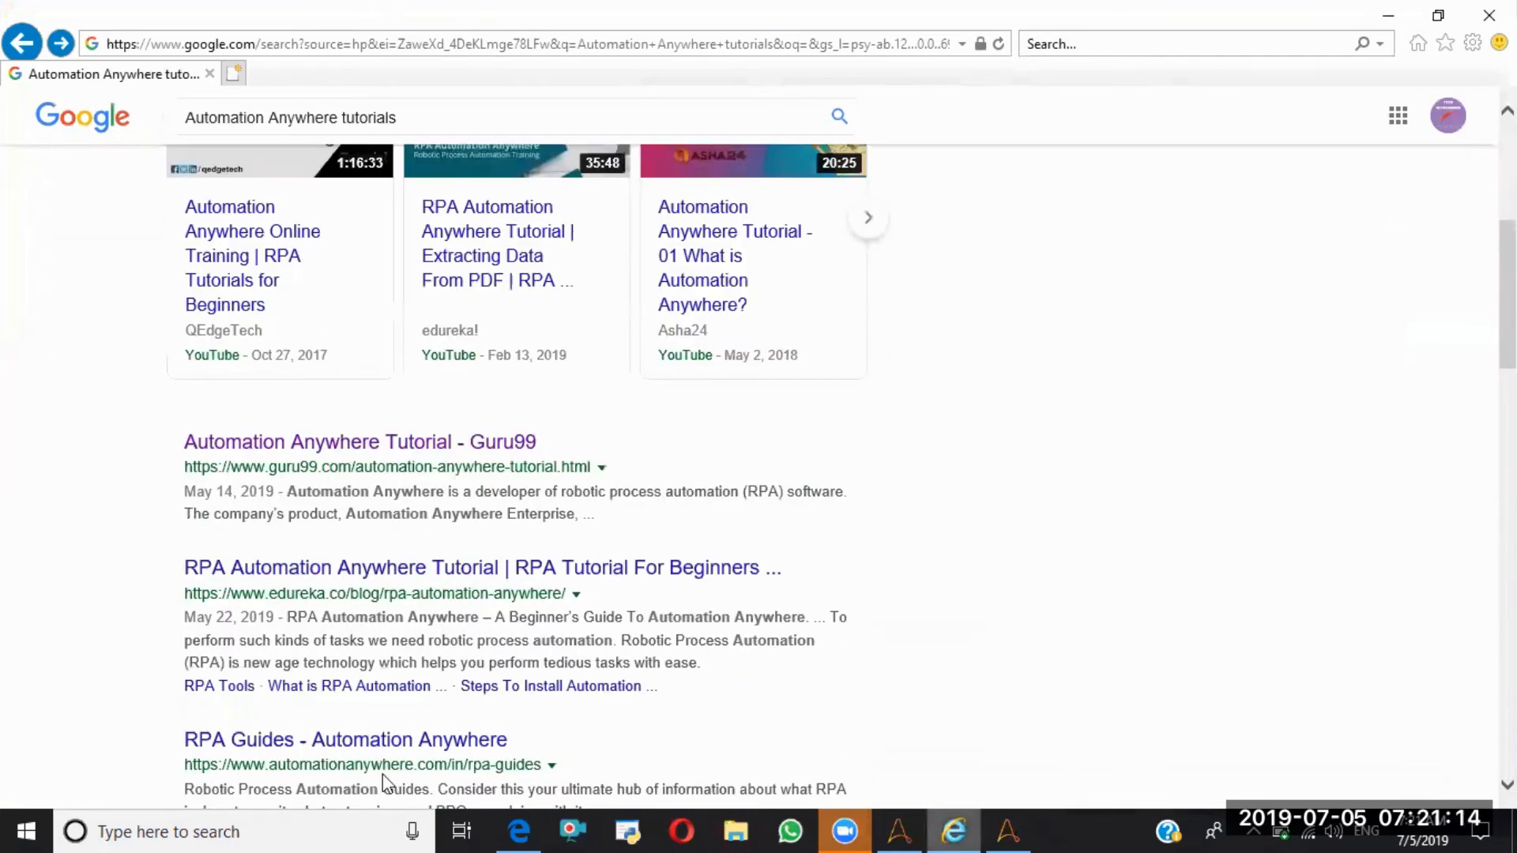
click(1006, 830)
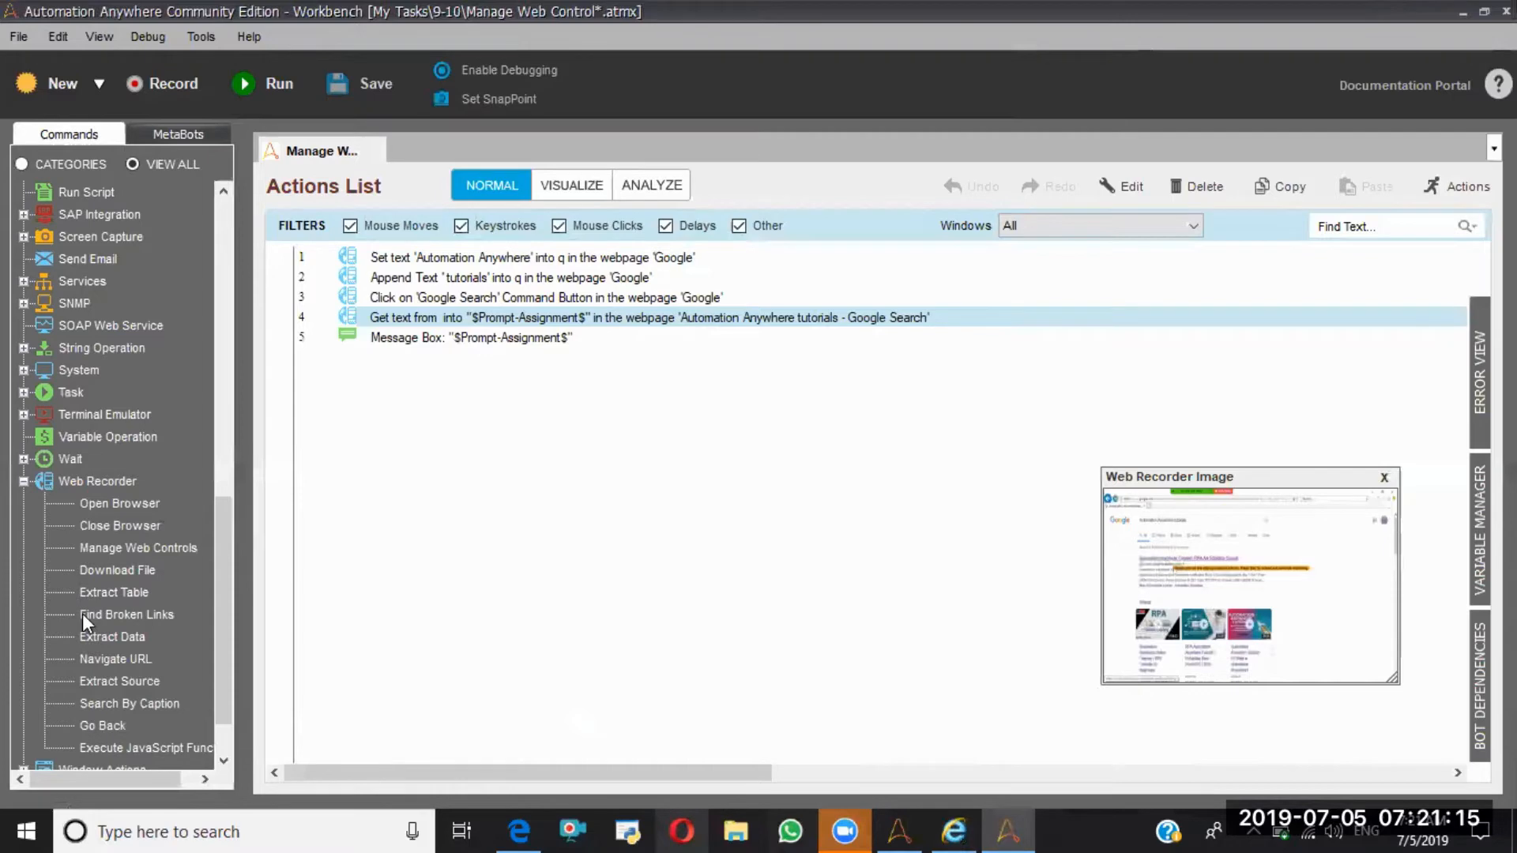
click(474, 338)
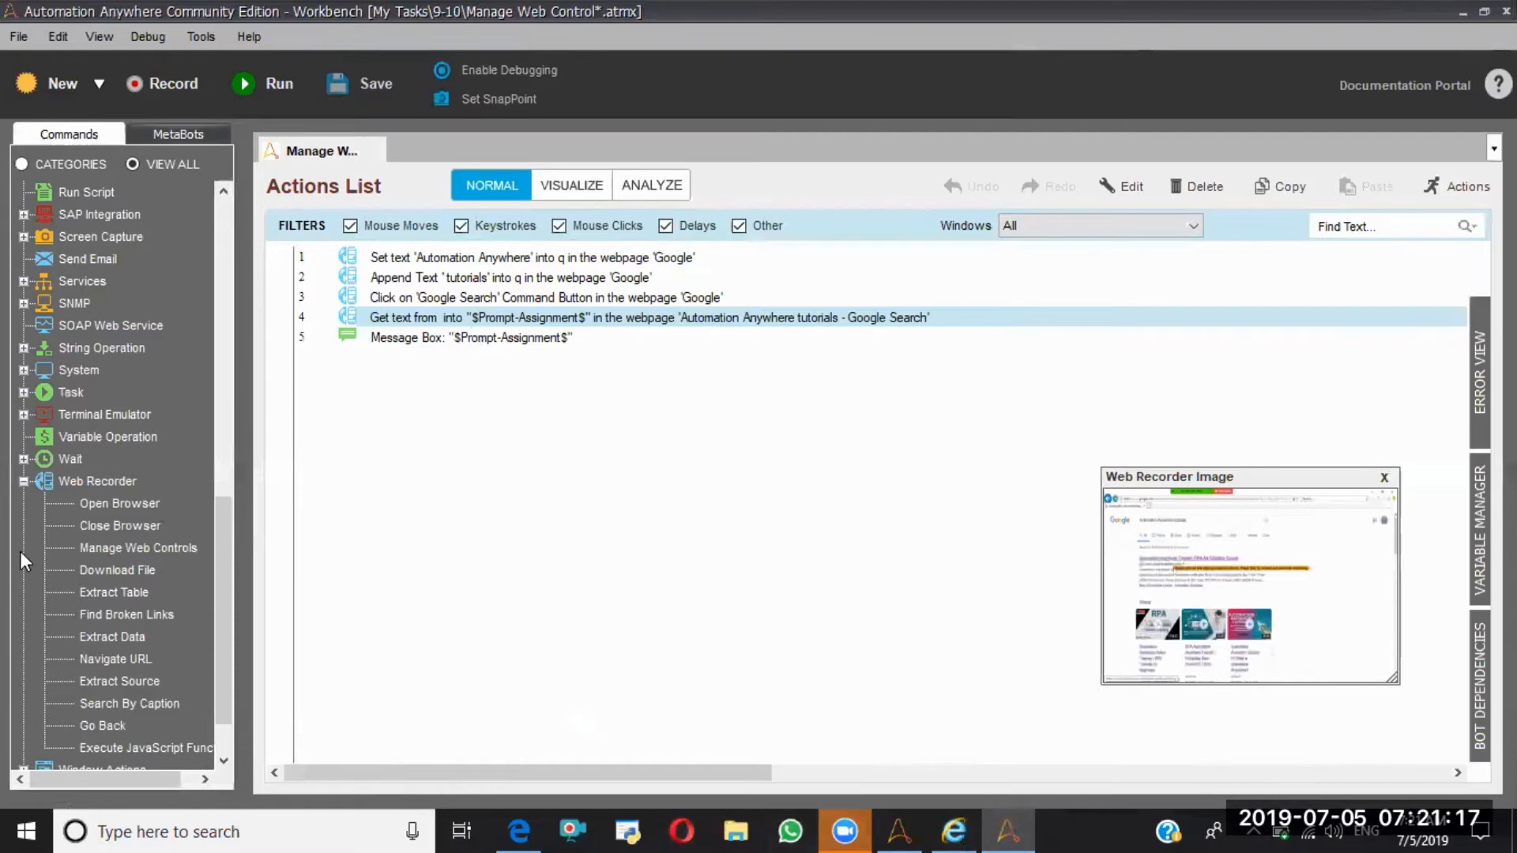
click(123, 545)
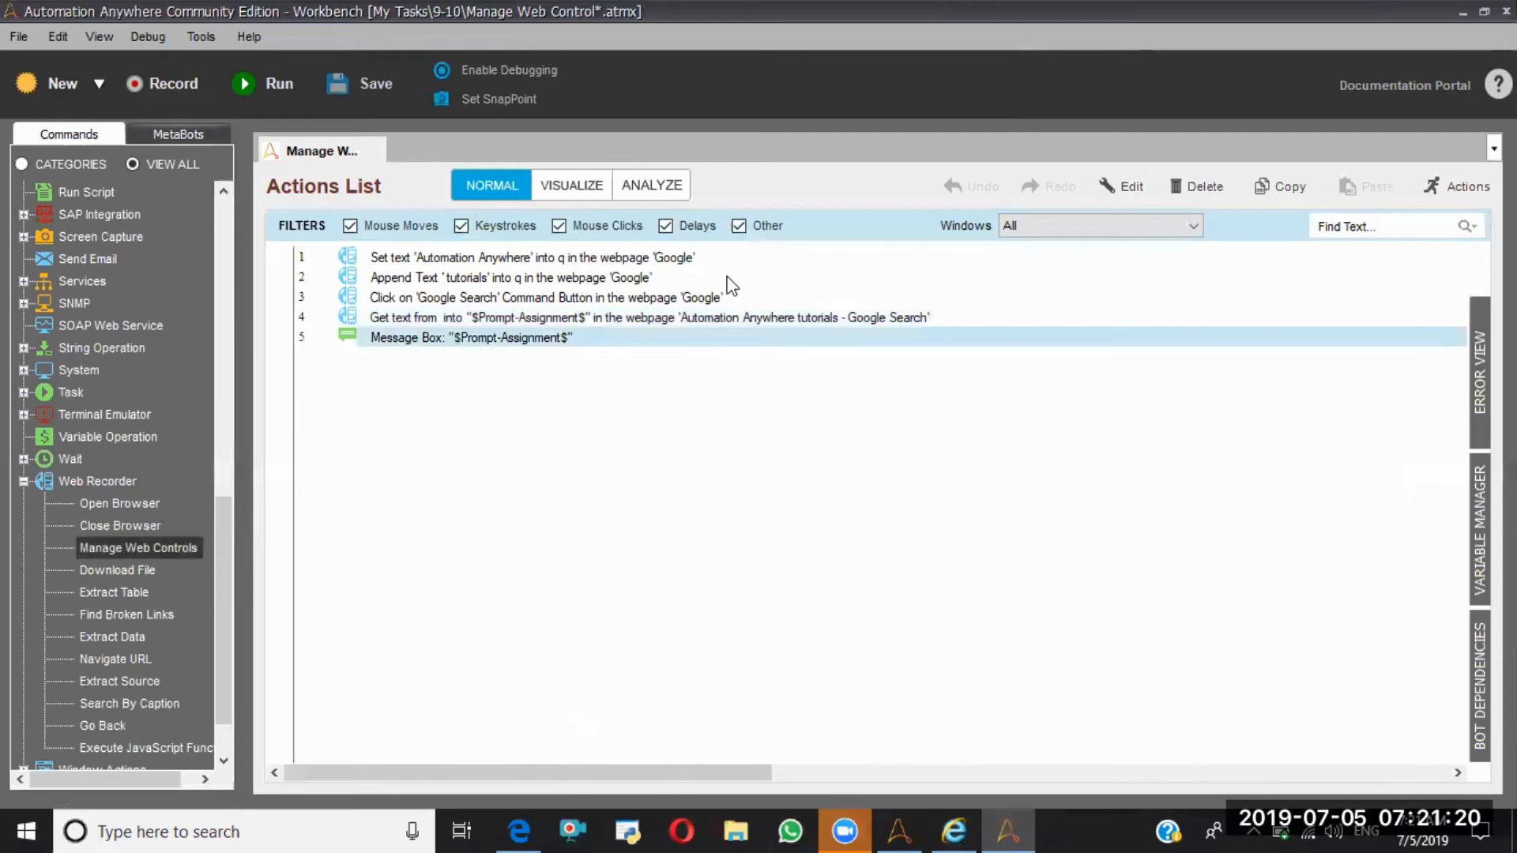
- Select the "Automation Anywhere tutorials - Google Search" page, try to capture the Guru99 result's address, and return to the Web Recorder window
click(757, 328)
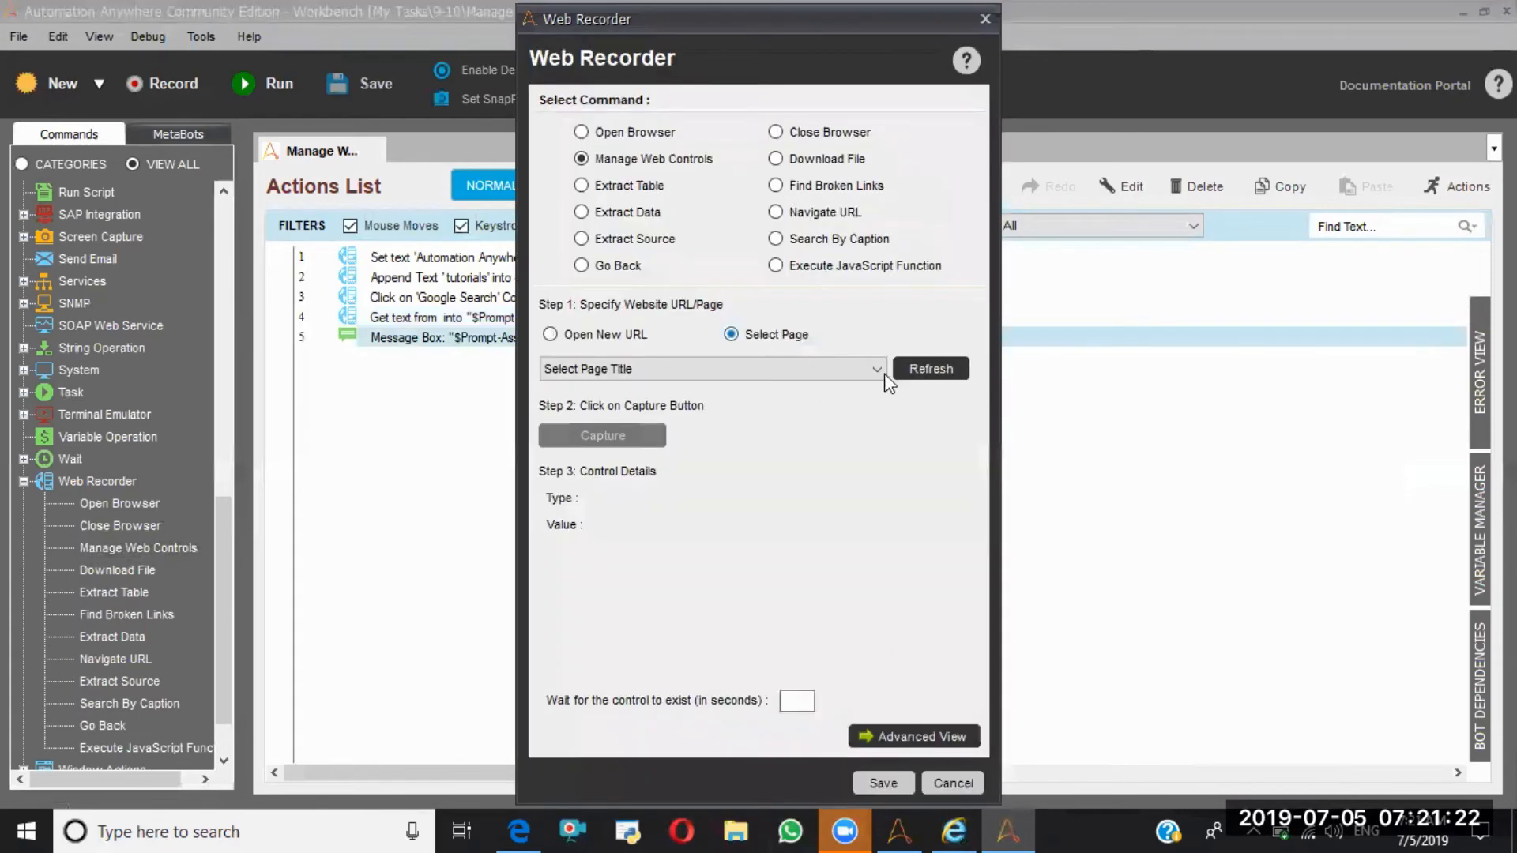
click(883, 374)
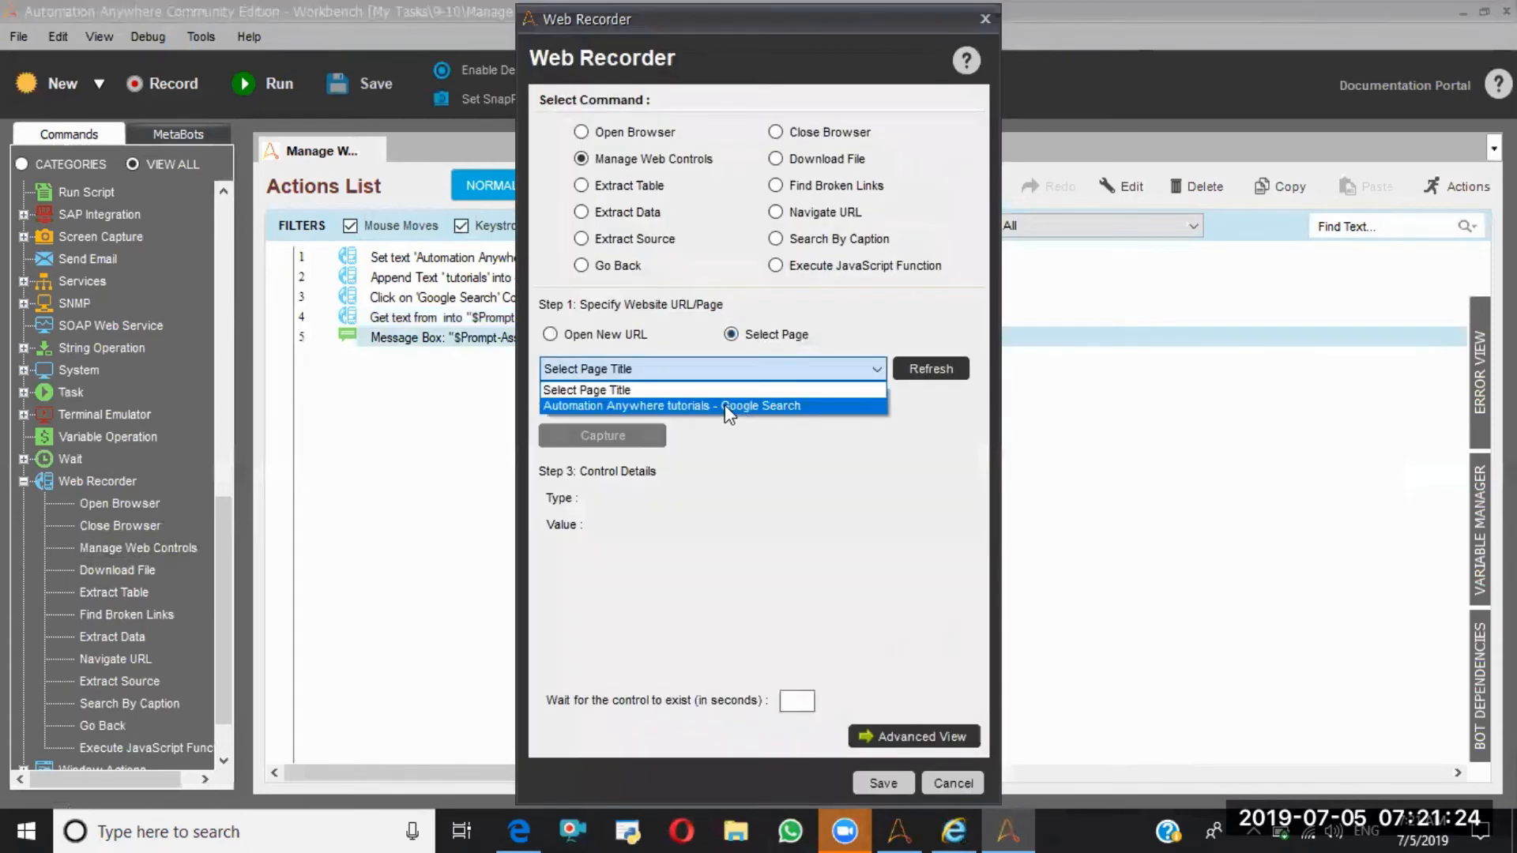
click(724, 405)
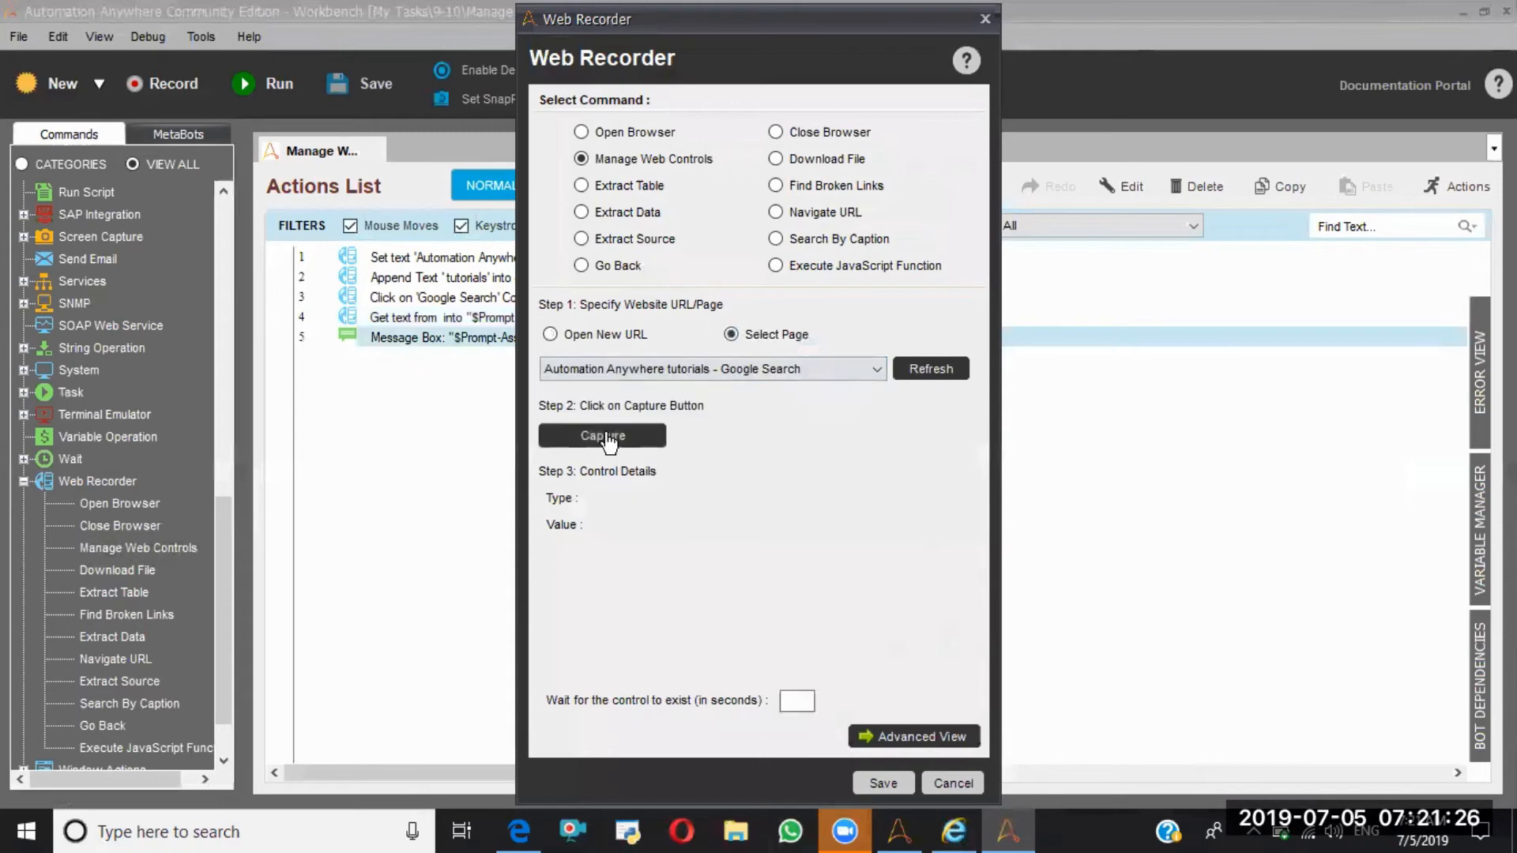
click(604, 436)
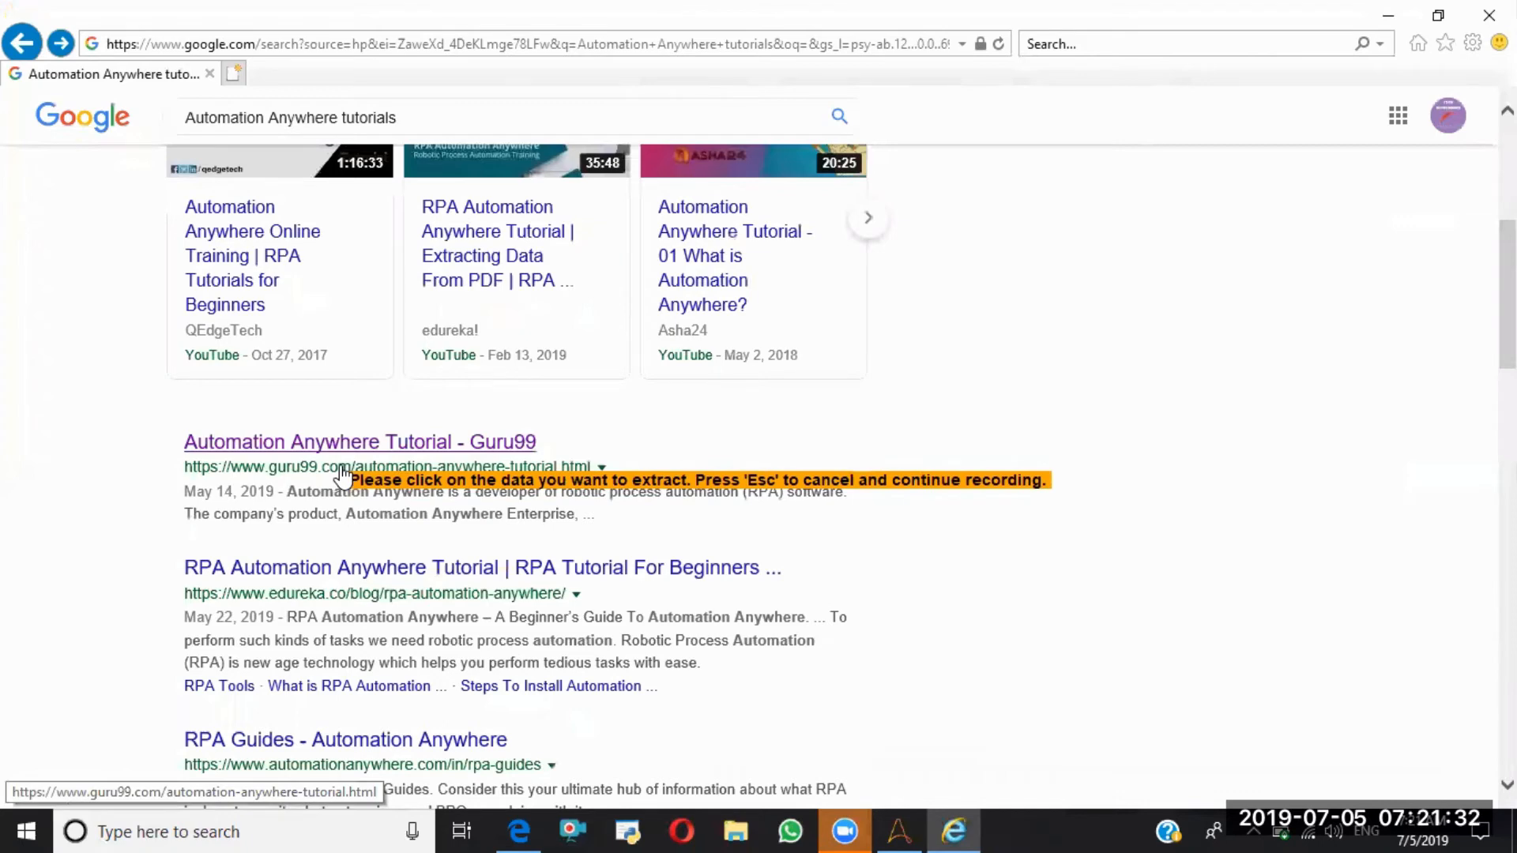
click(342, 466)
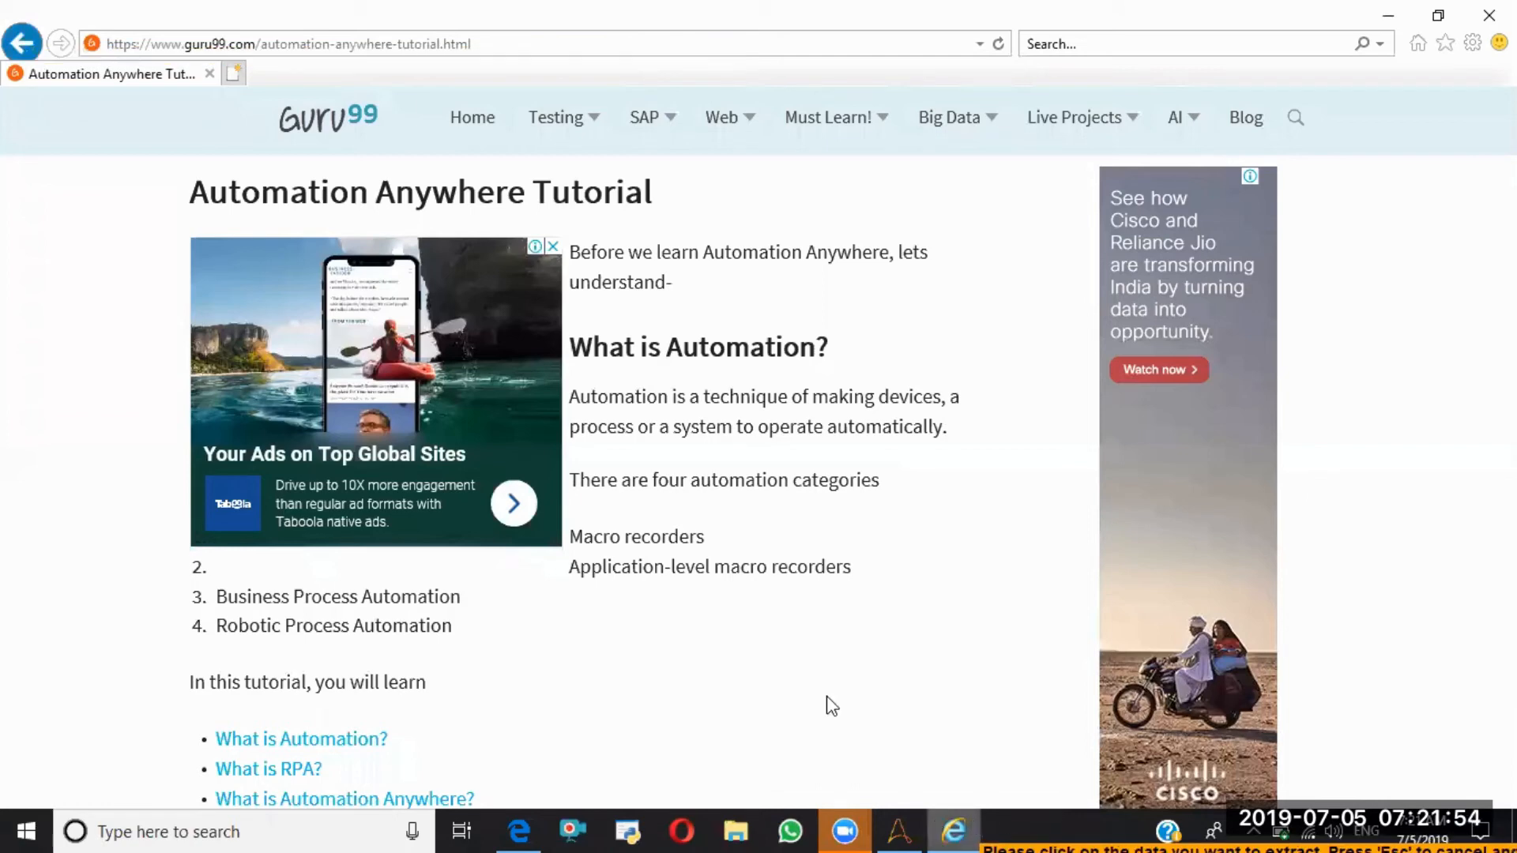
click(898, 830)
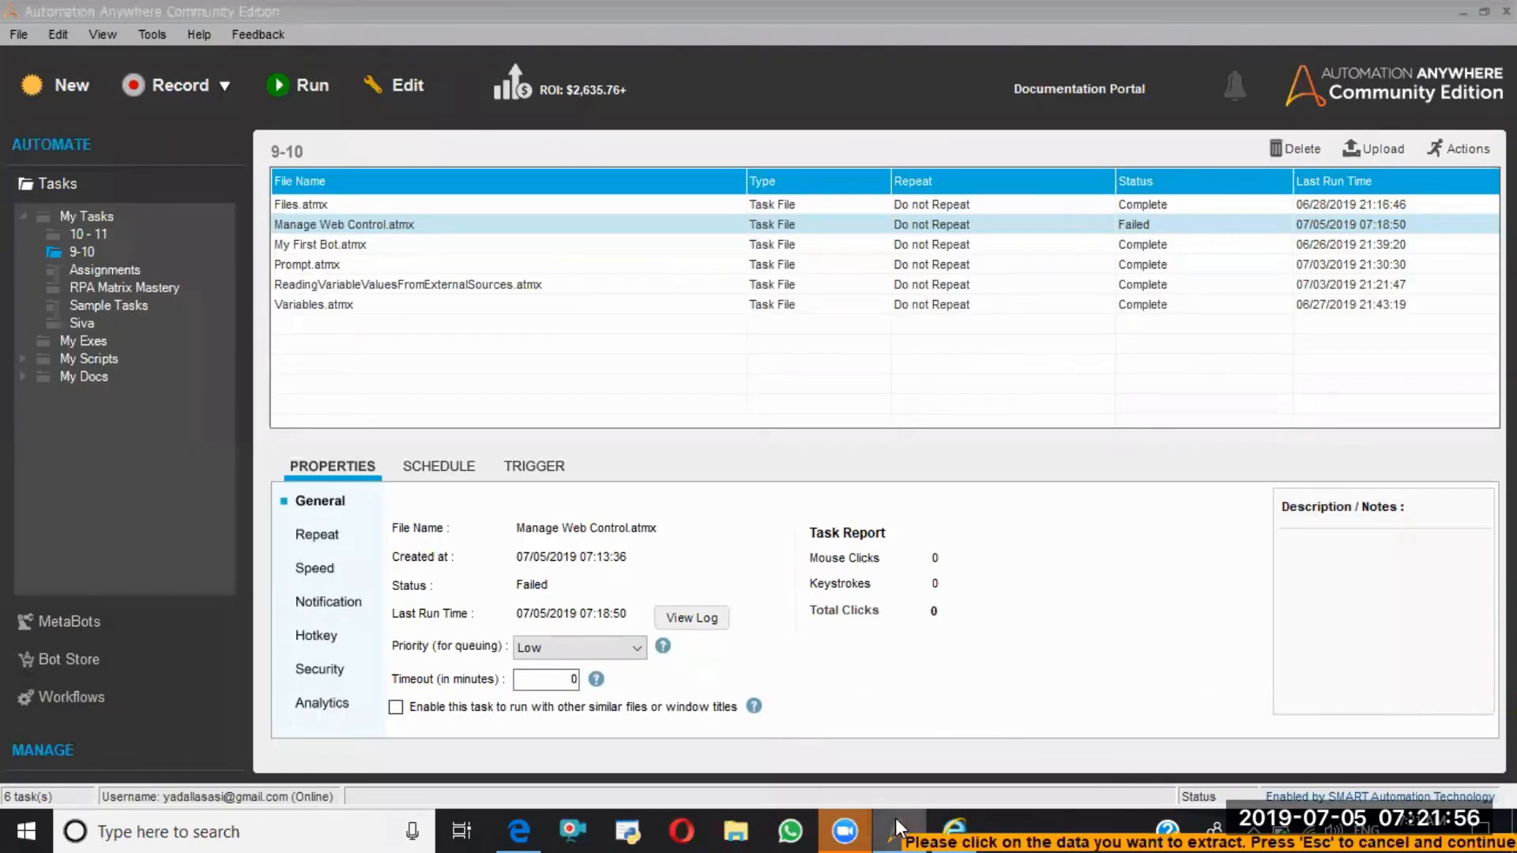
click(896, 829)
click(897, 829)
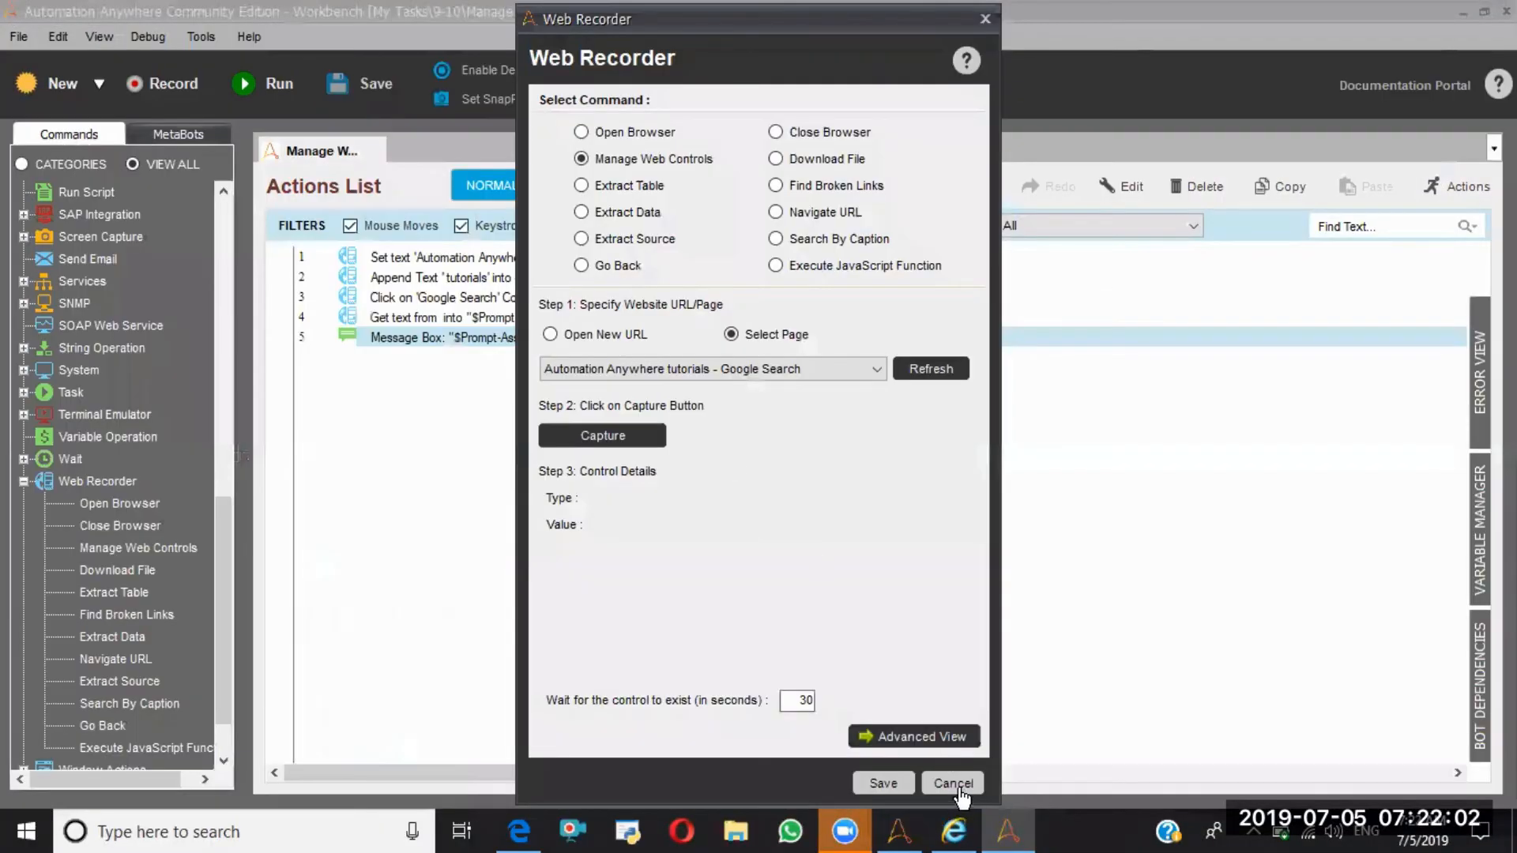
- Return to the Google home page in the browser and search for "autmation anywhere"
click(915, 819)
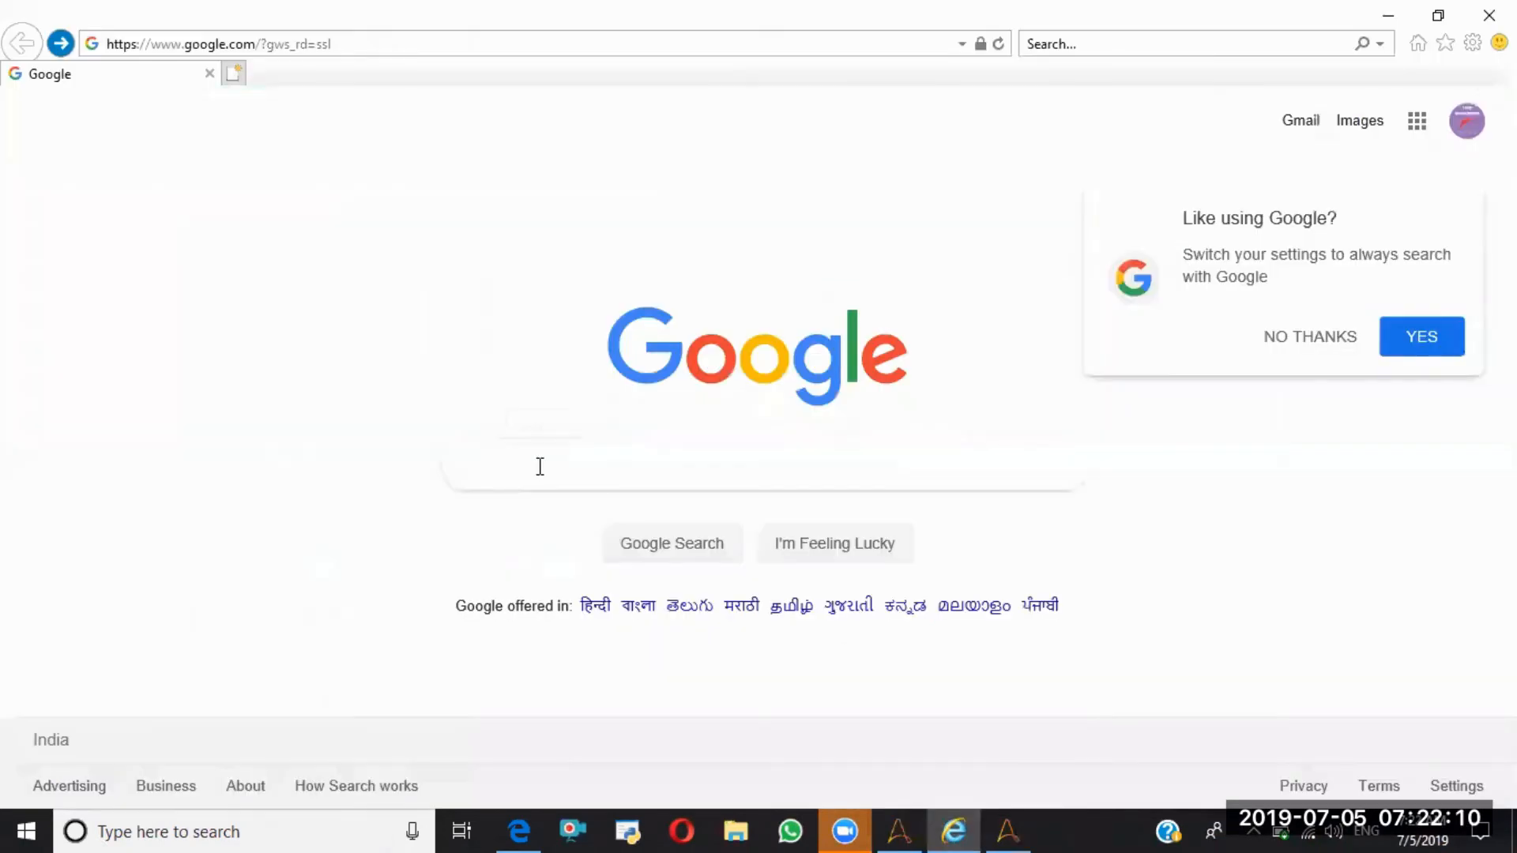
text(autmation a)
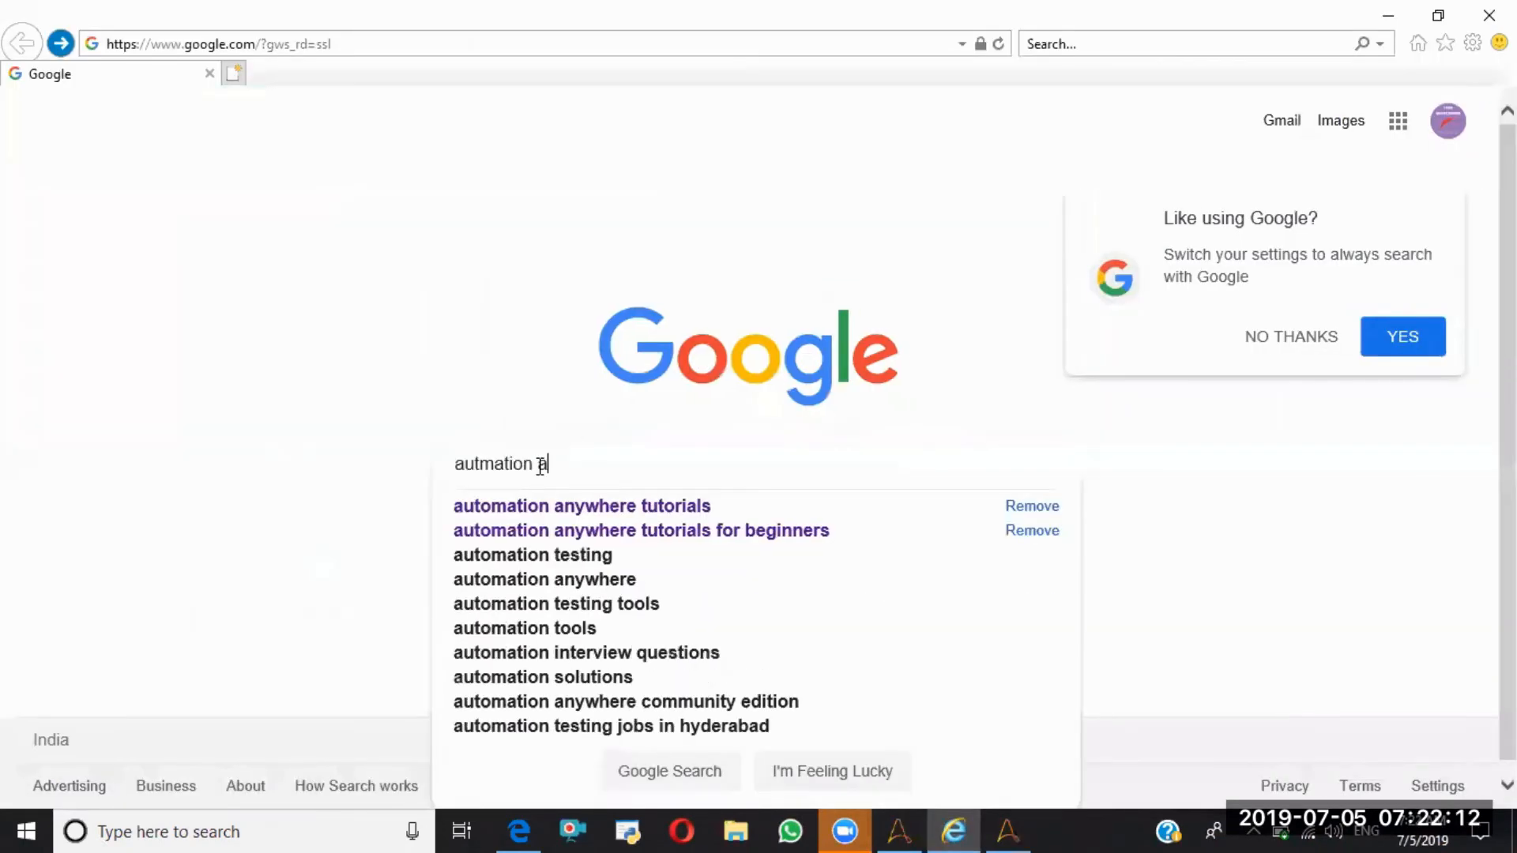
text(nywhere)
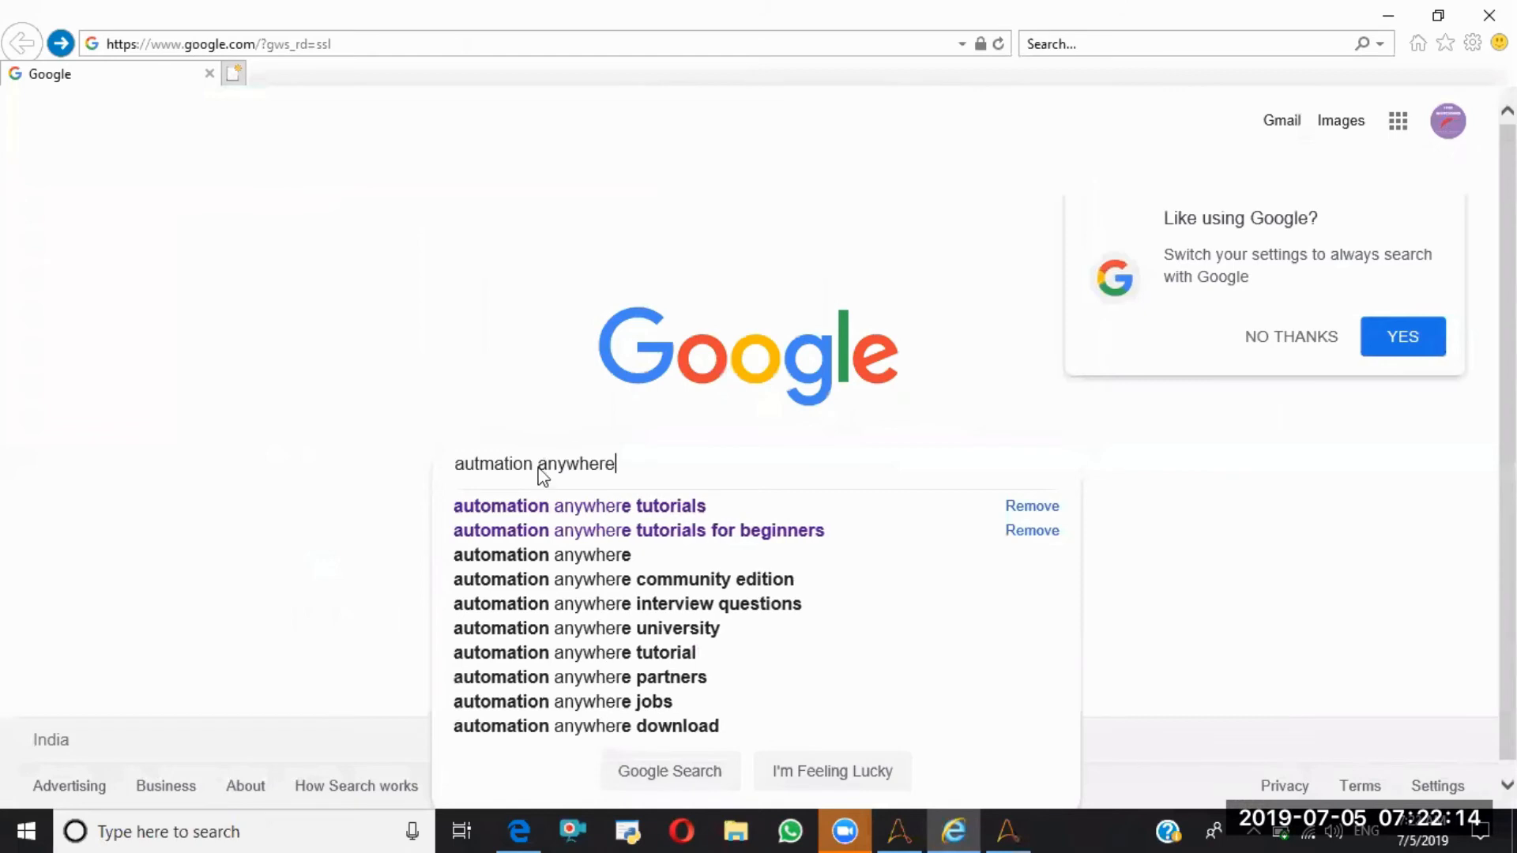
click(320, 506)
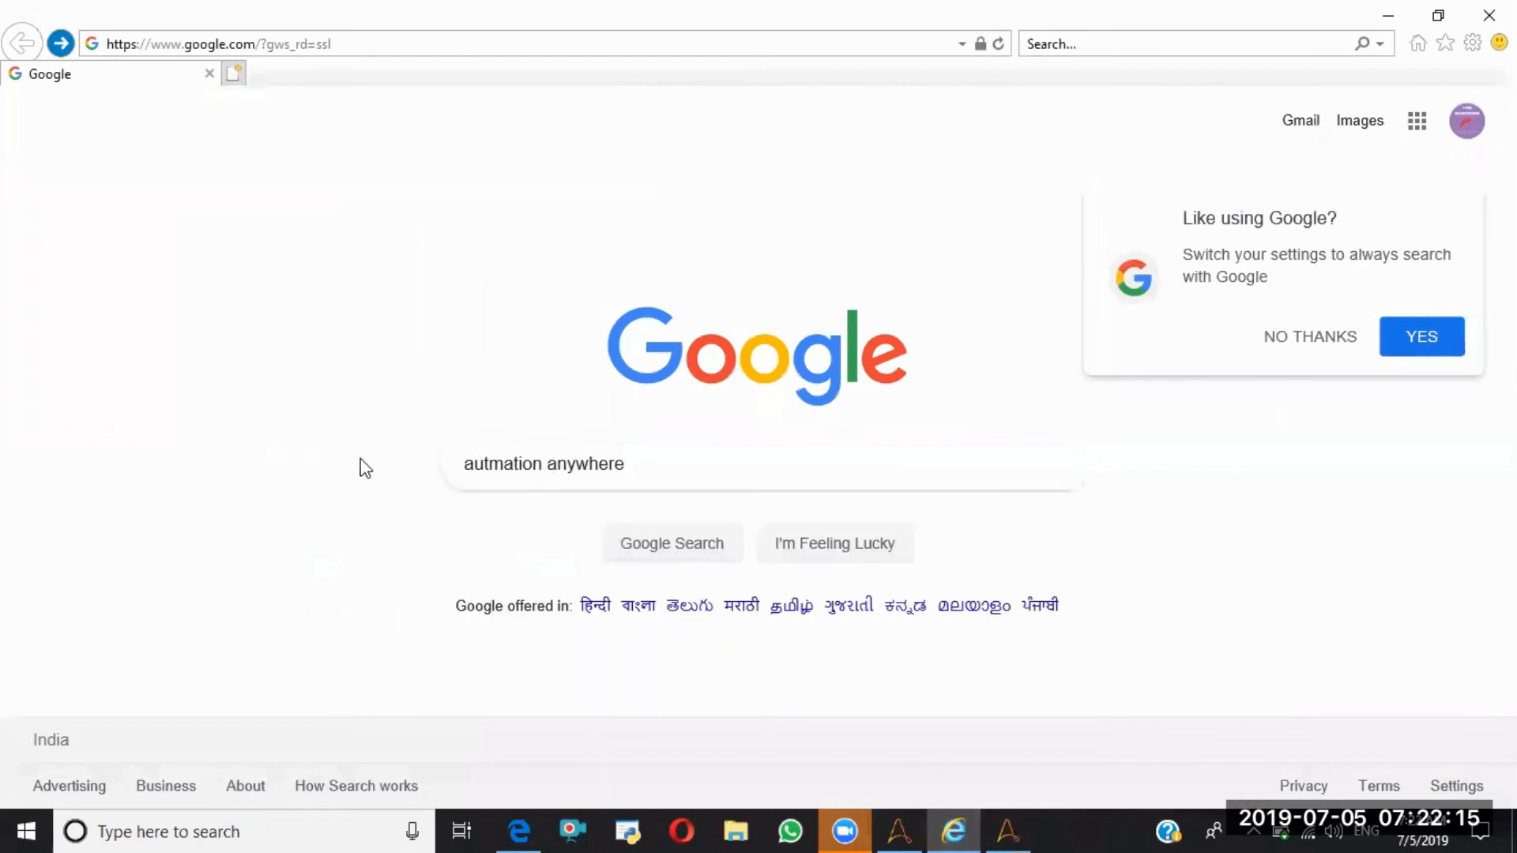
click(698, 553)
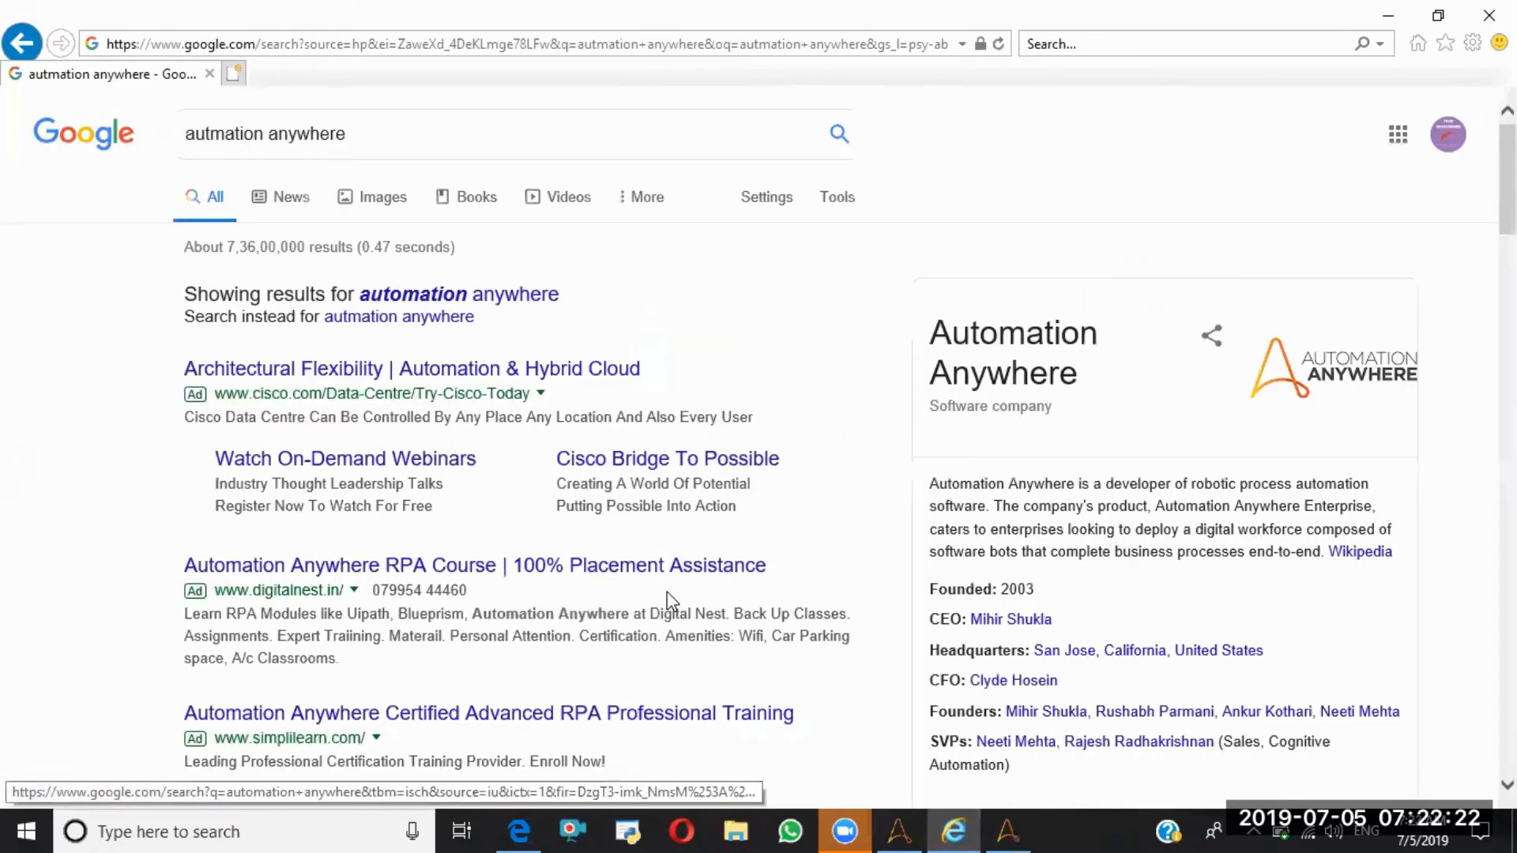
click(1008, 821)
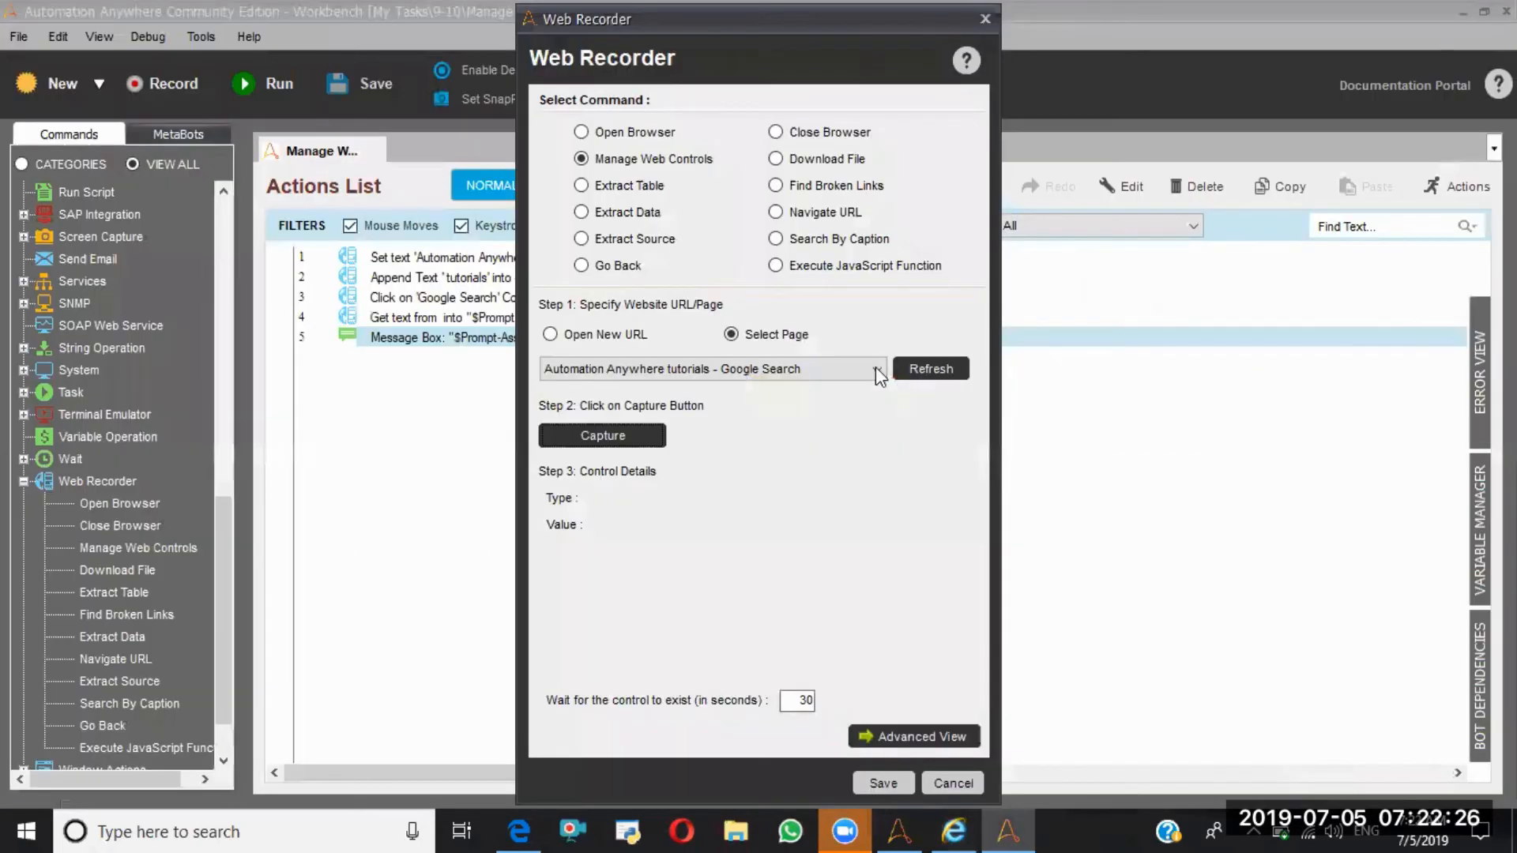
click(877, 369)
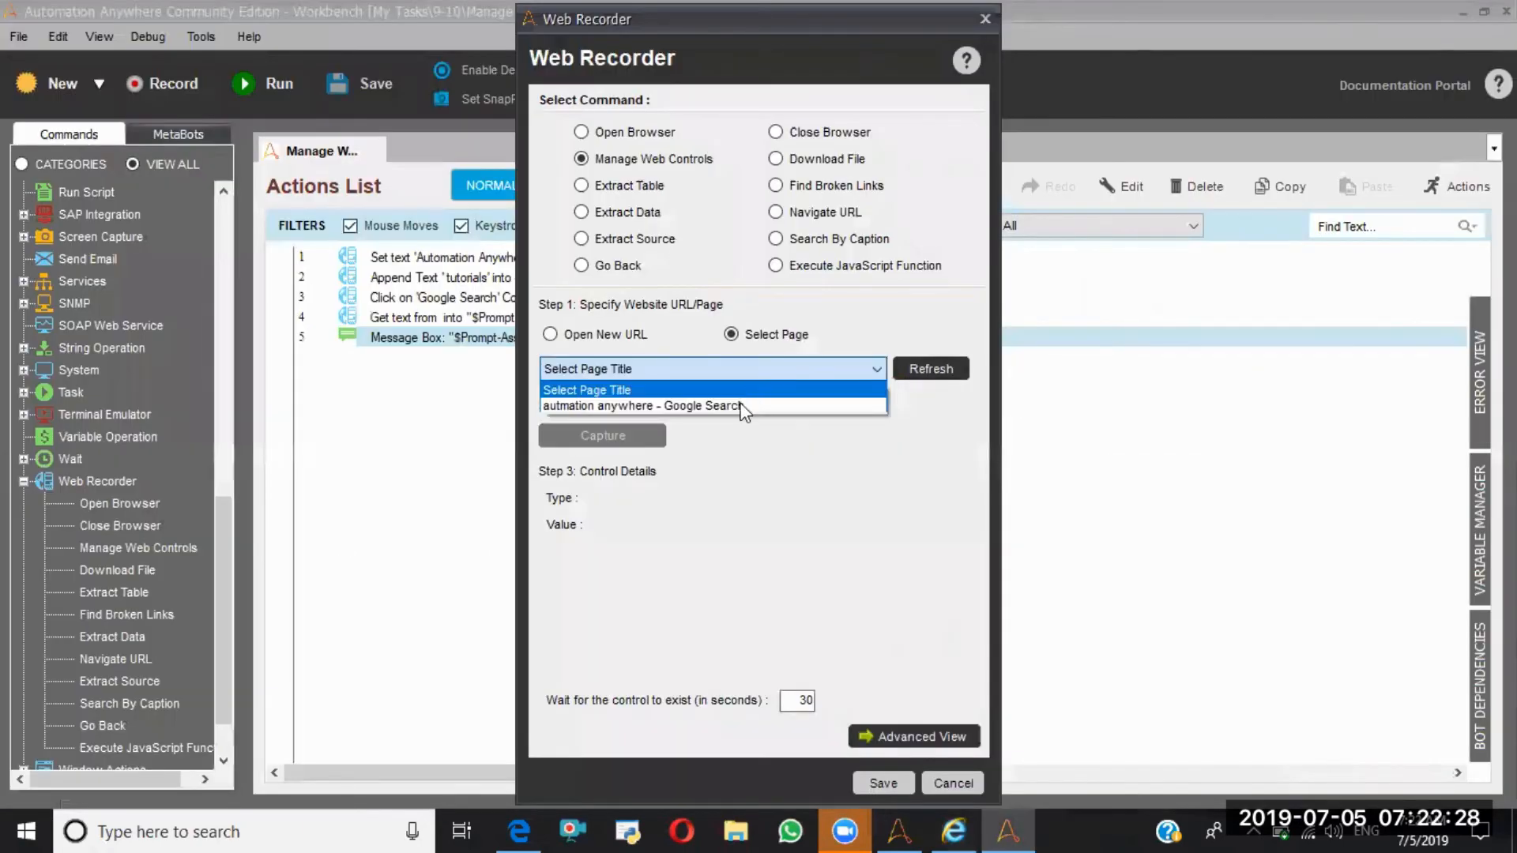
click(604, 444)
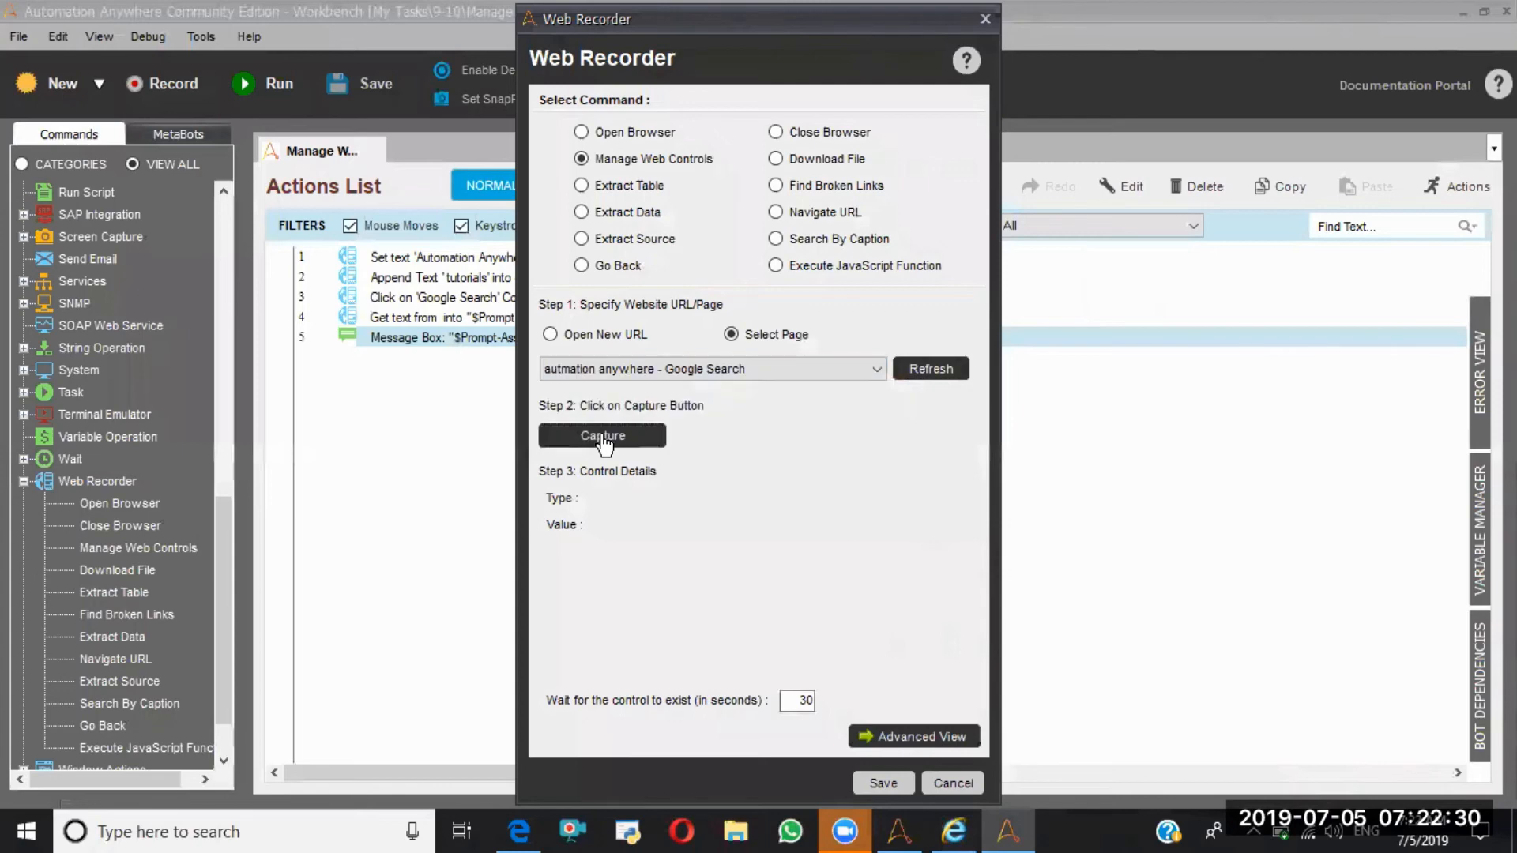
click(604, 439)
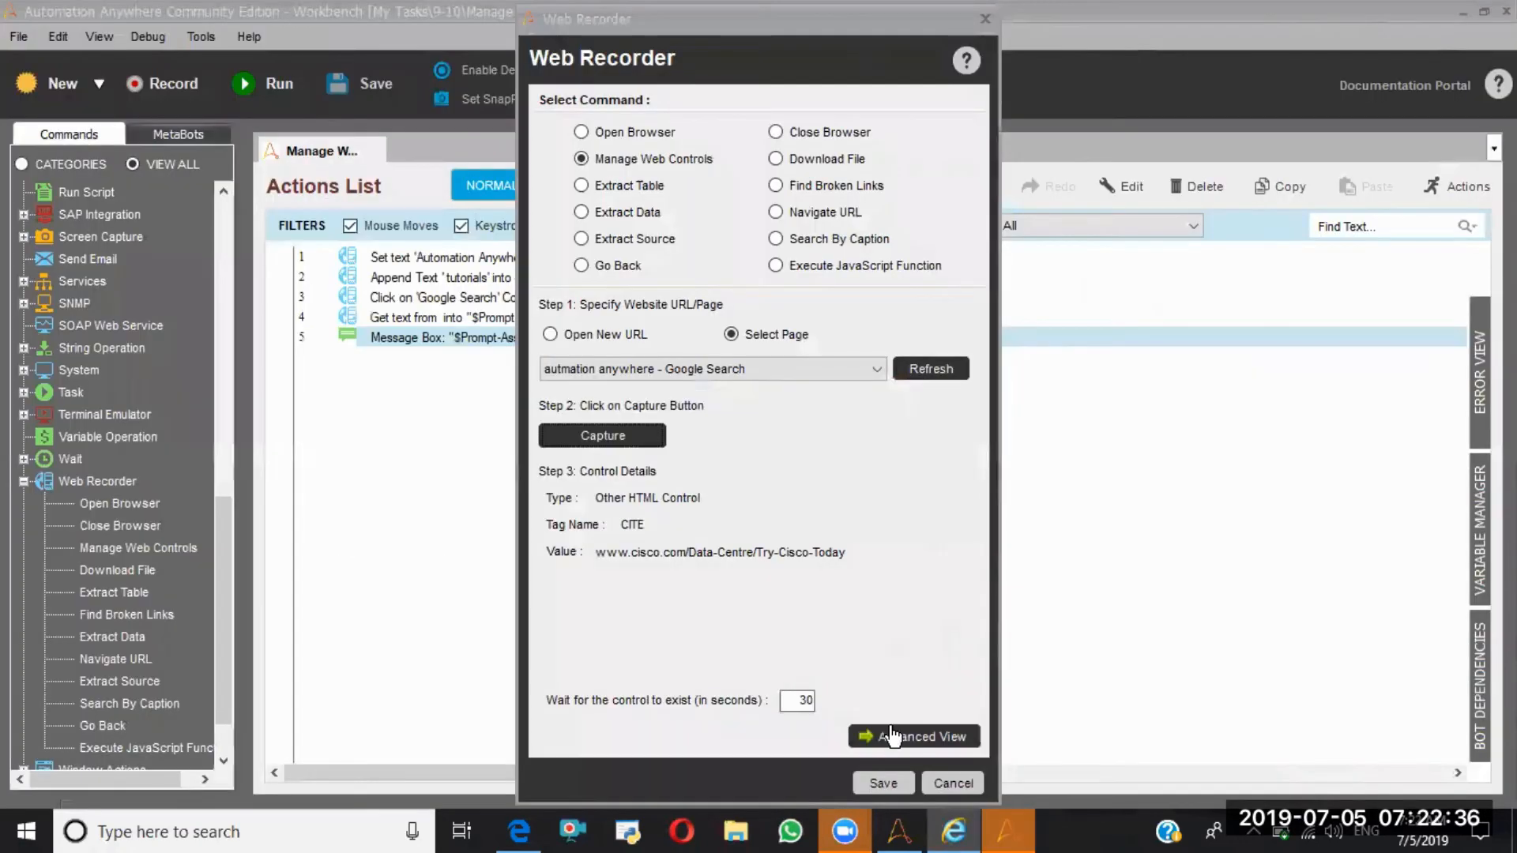
- Set the captured Cisco address's action to Get Text, assign it to the Prompt-Assignment variable and save the command
click(893, 736)
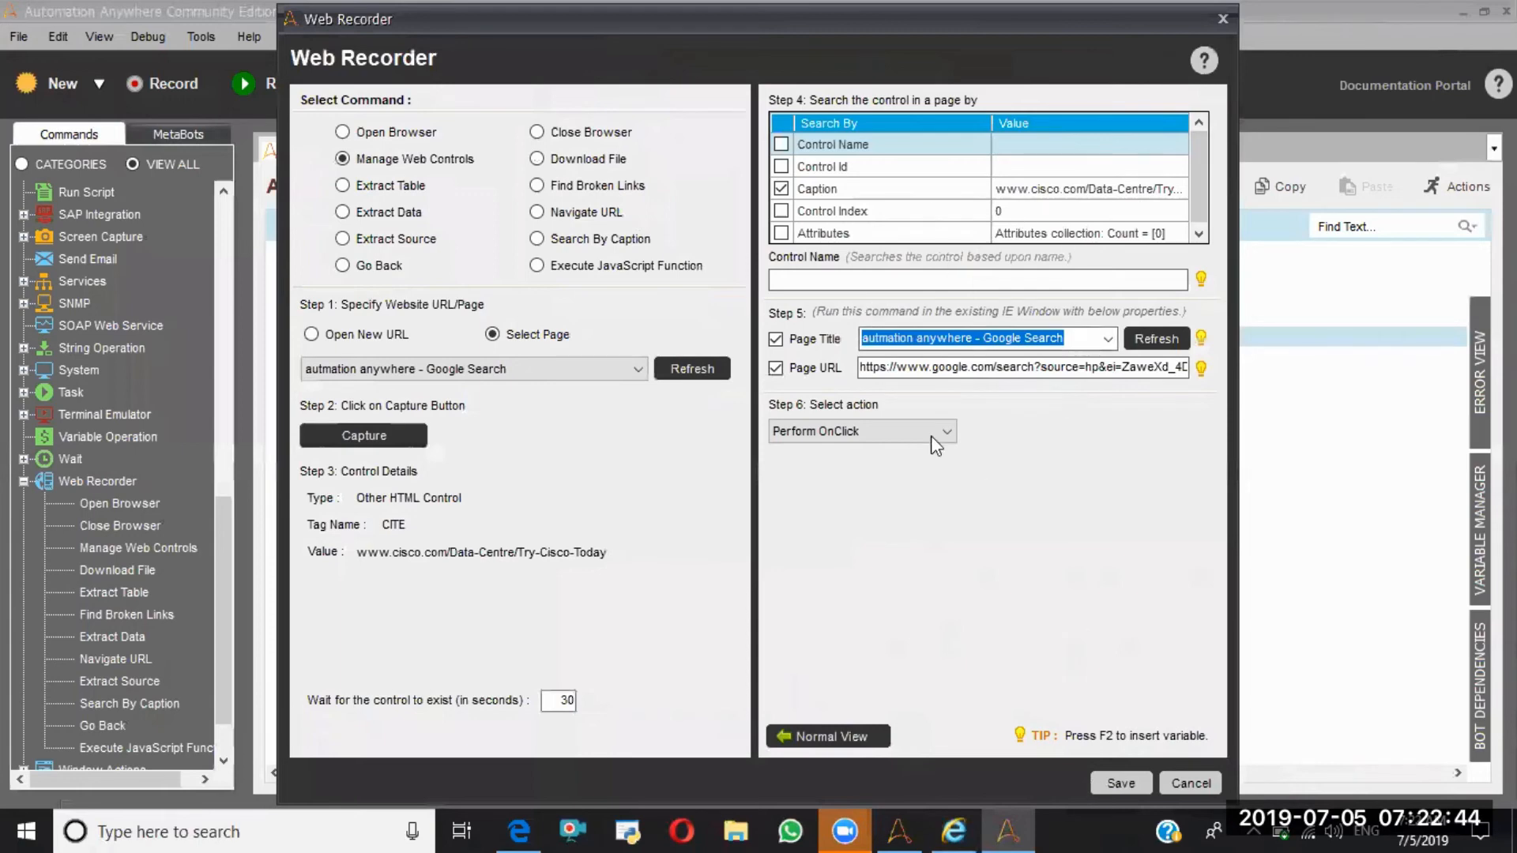
click(889, 431)
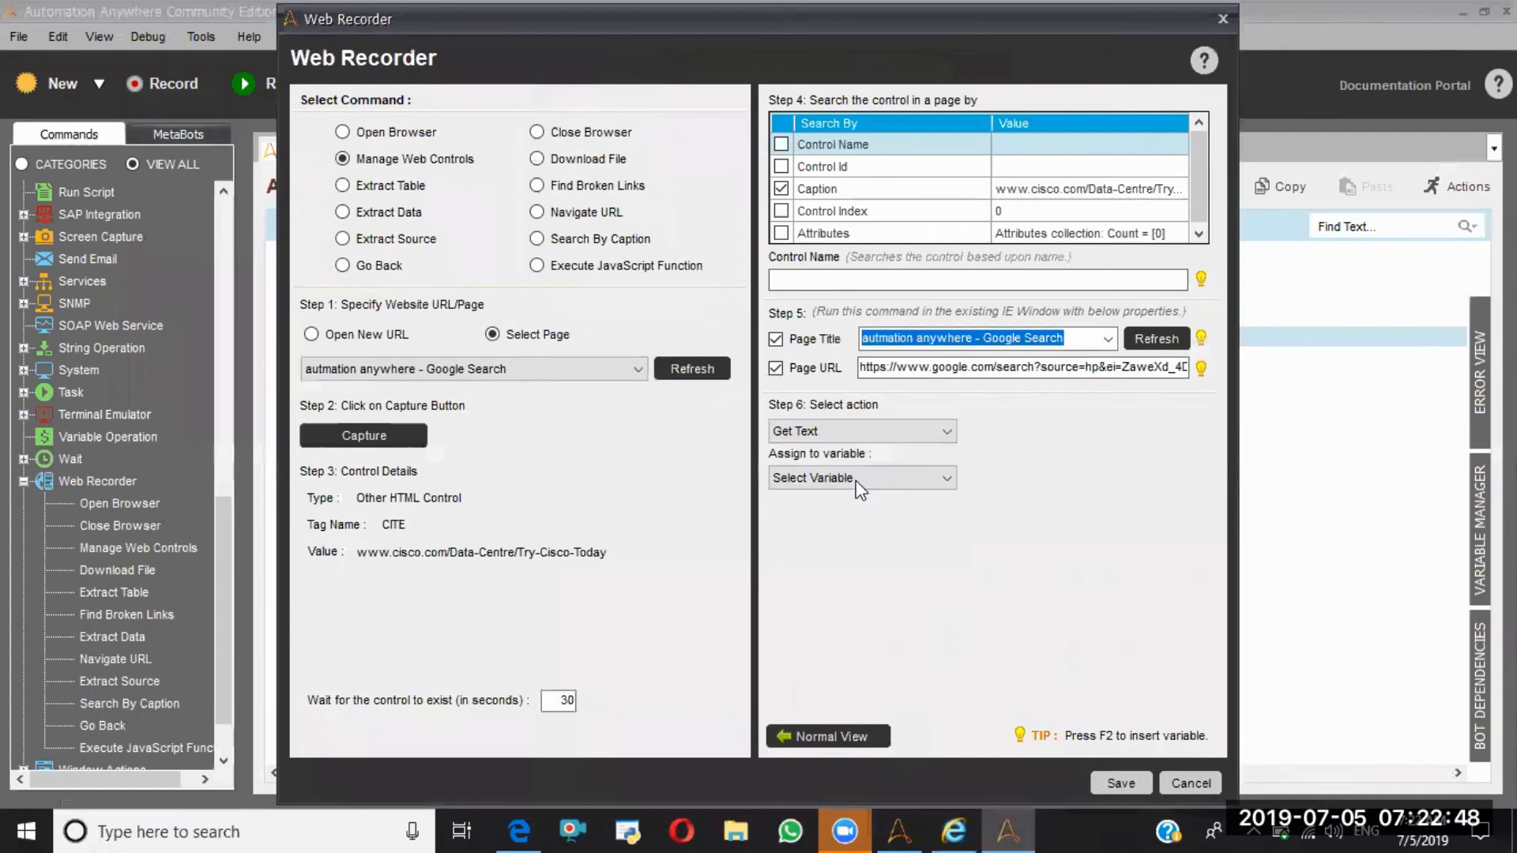
click(859, 484)
click(839, 519)
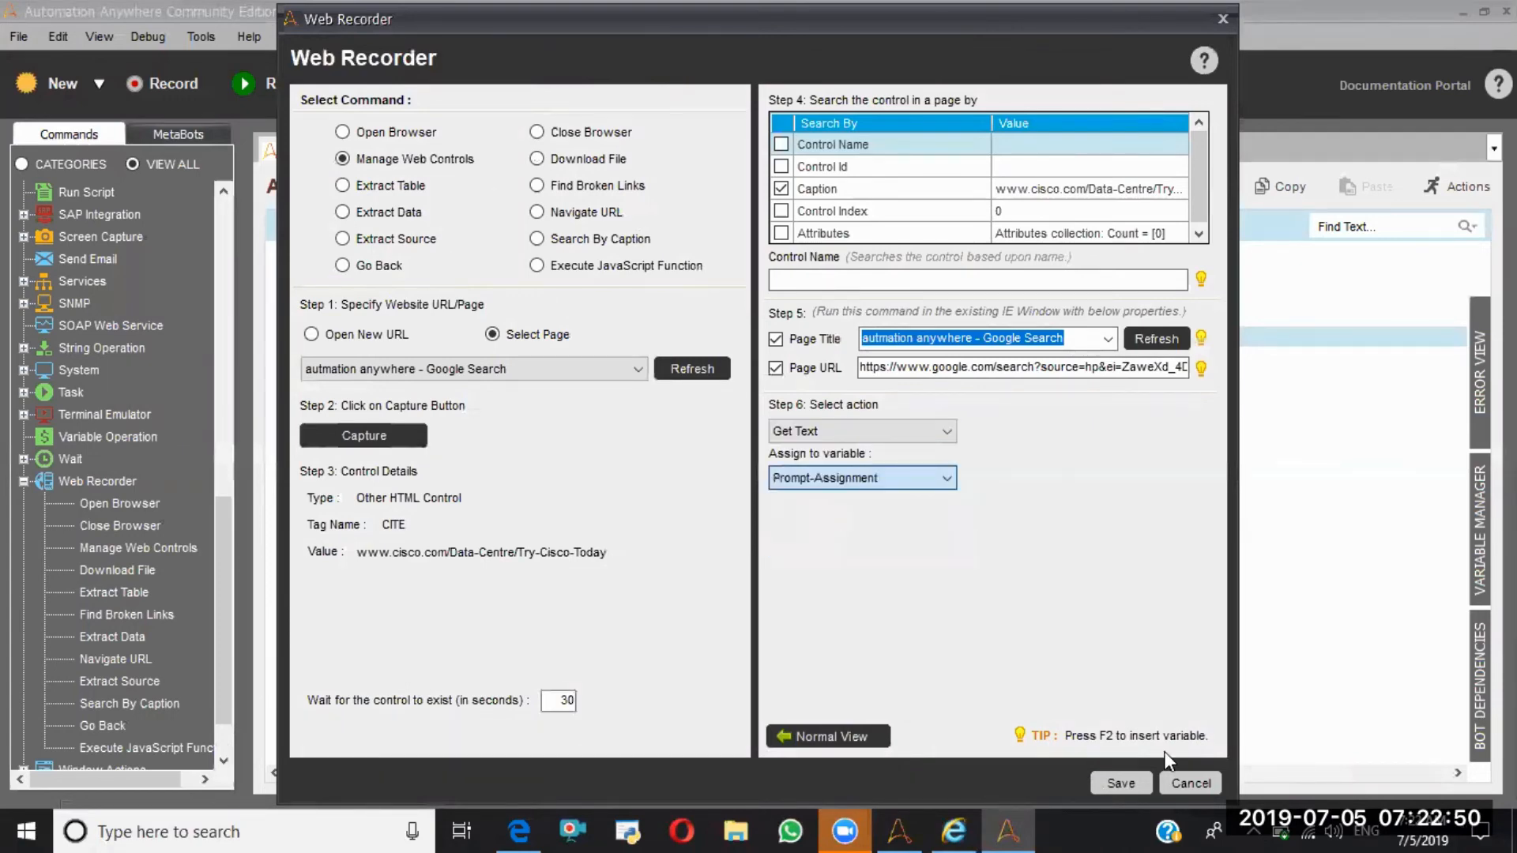
click(1136, 787)
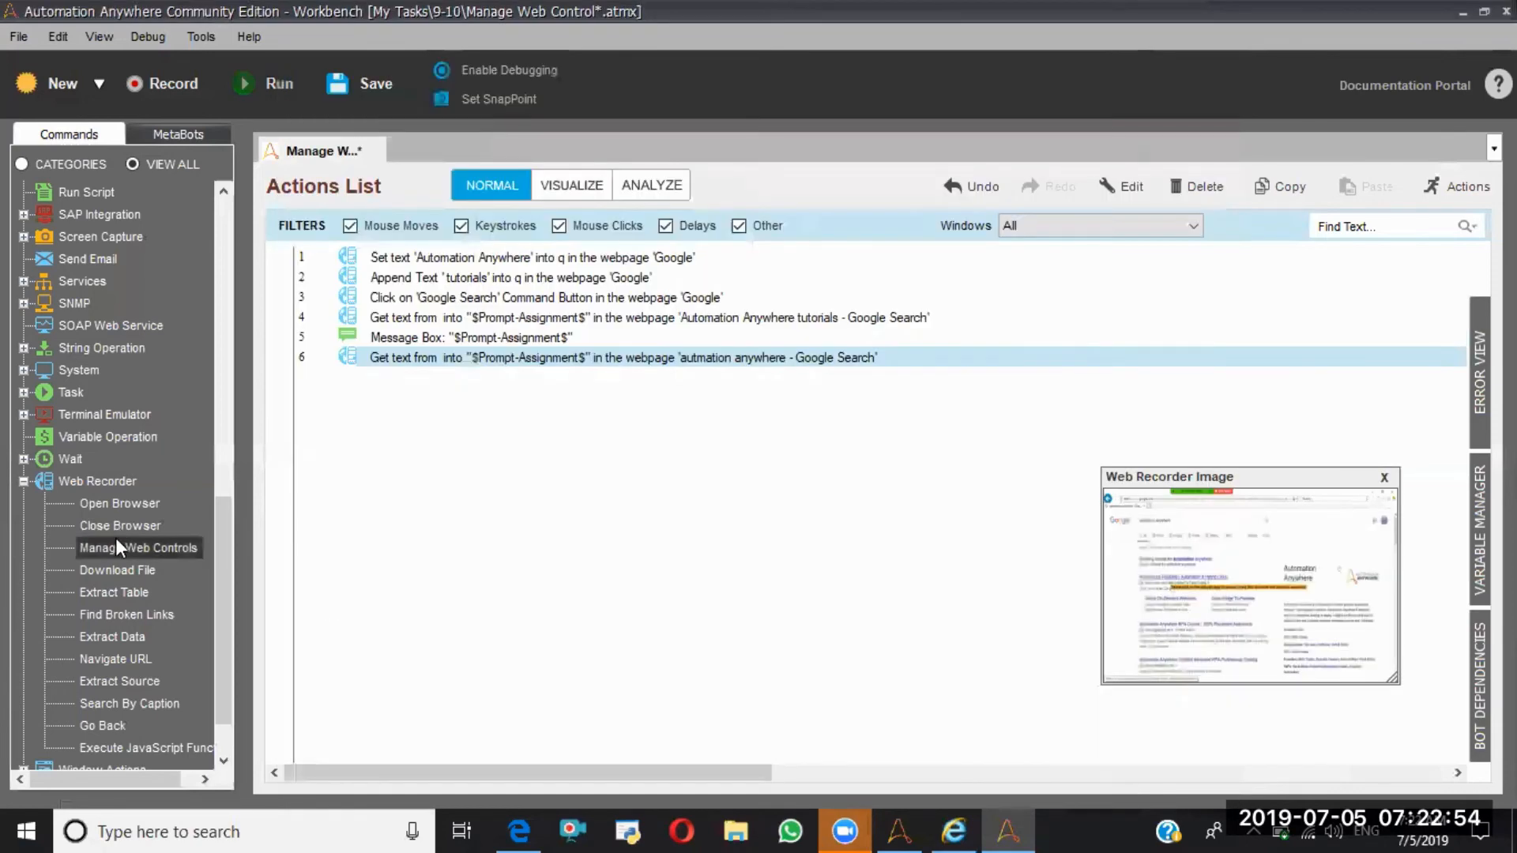
drag(115, 545, 744, 352)
click(792, 338)
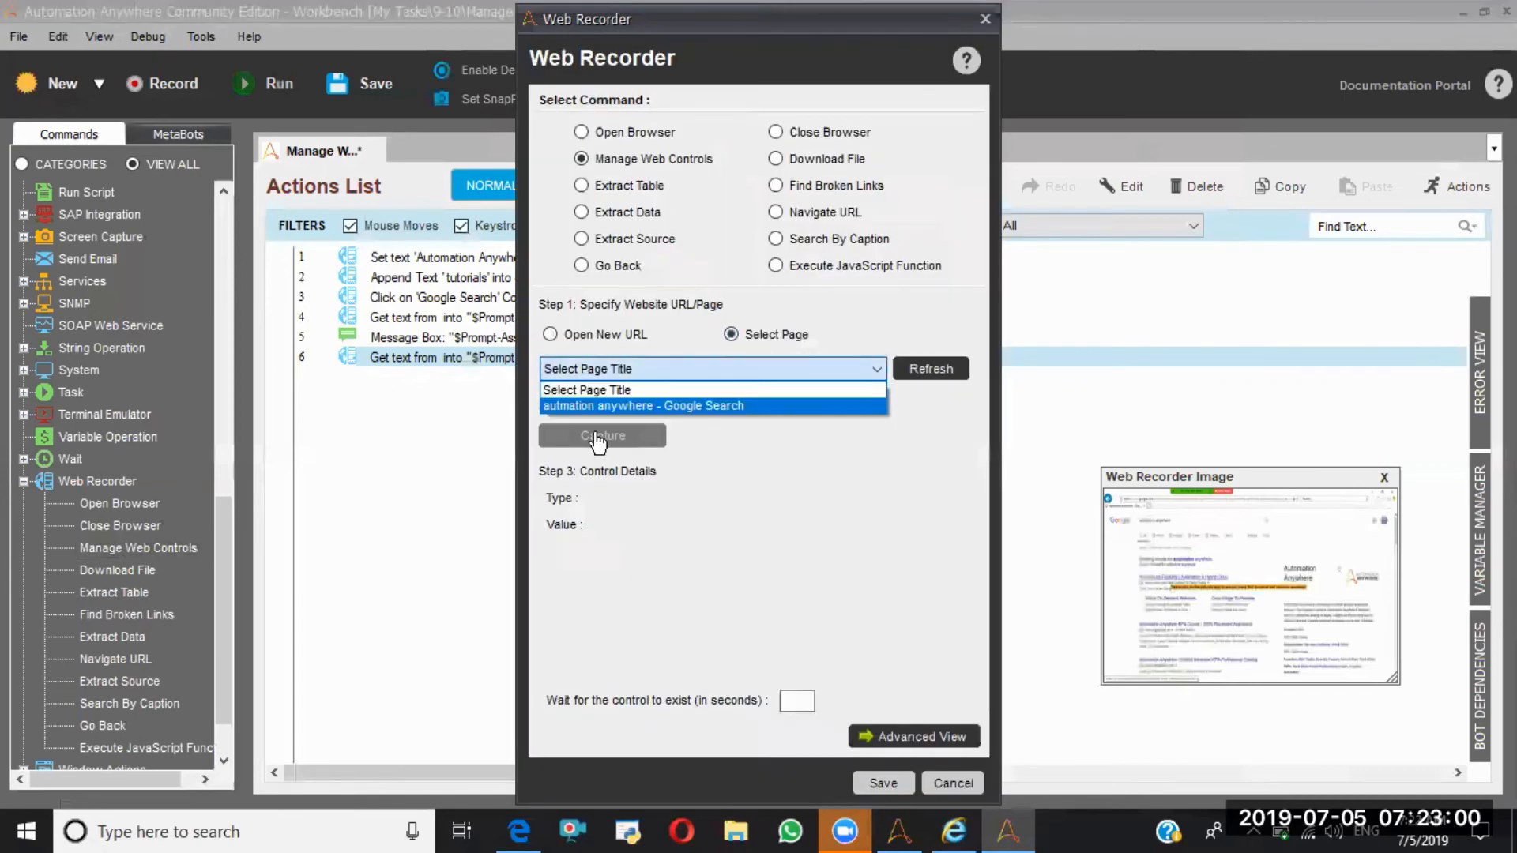
click(643, 404)
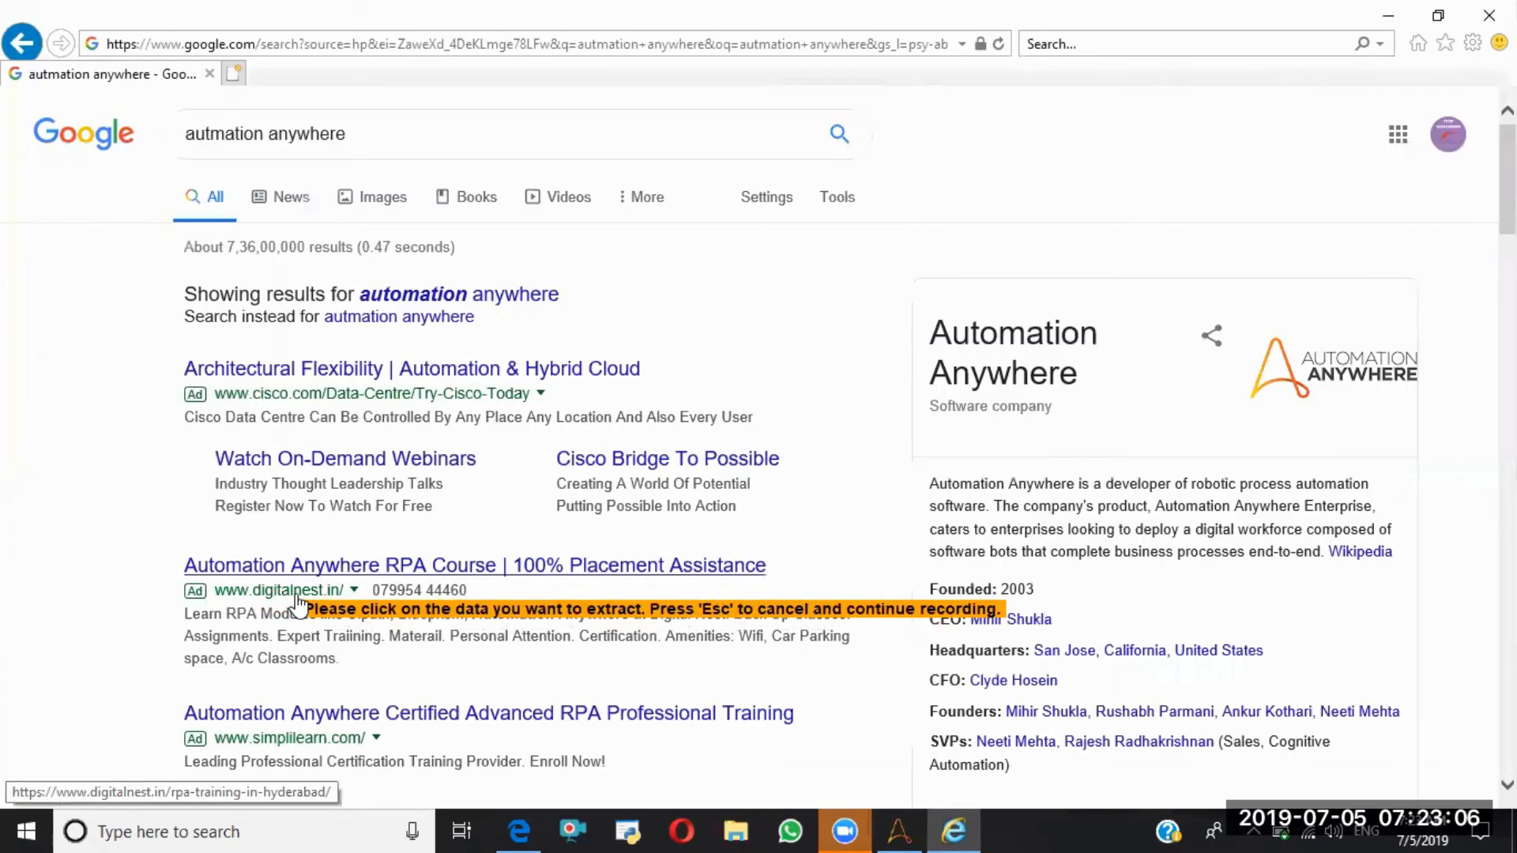
click(296, 596)
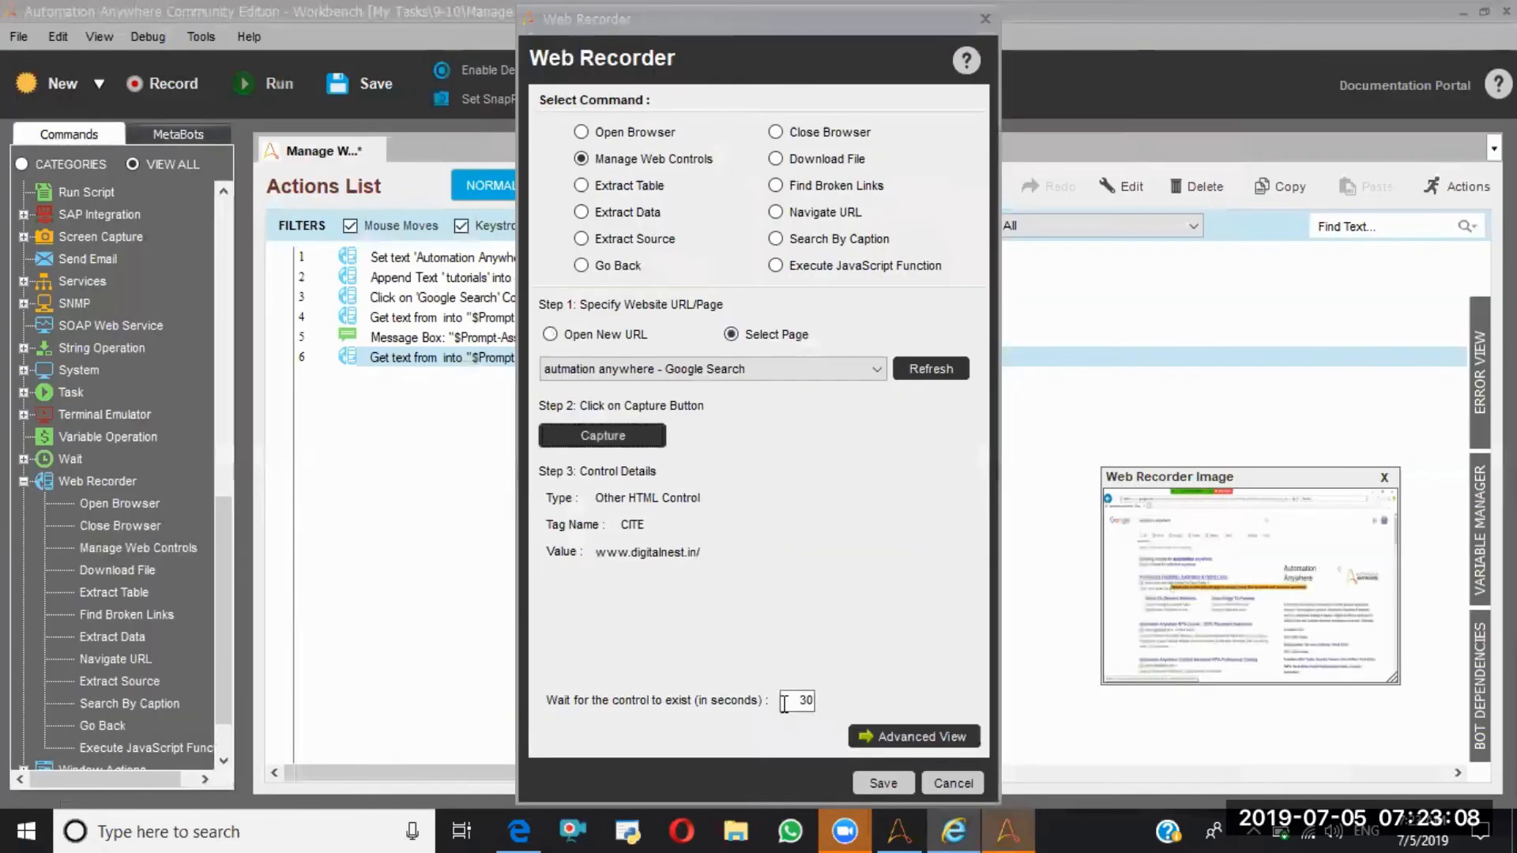
click(929, 737)
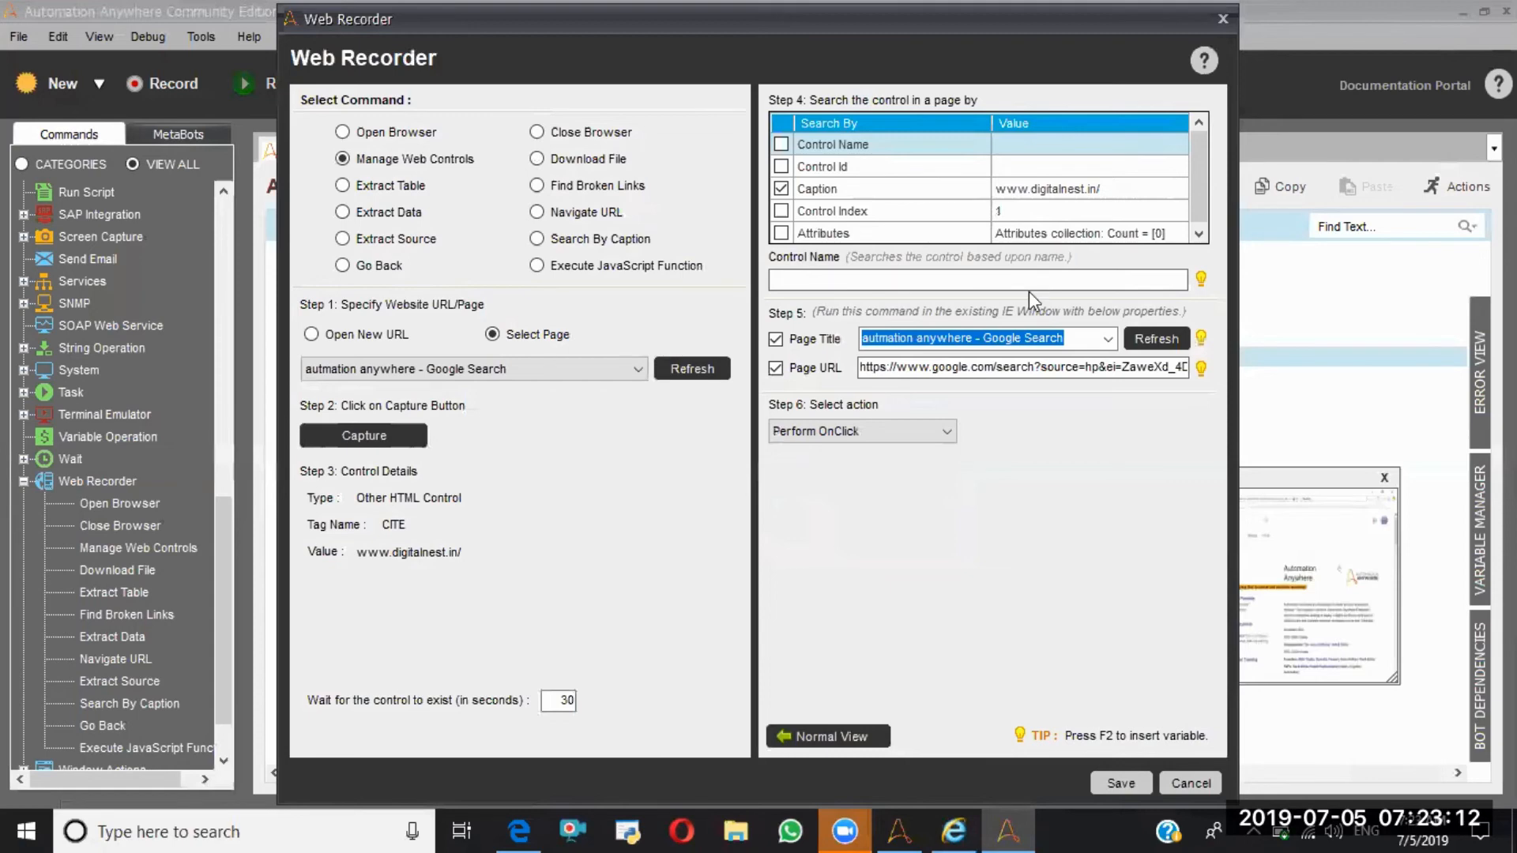
click(1119, 782)
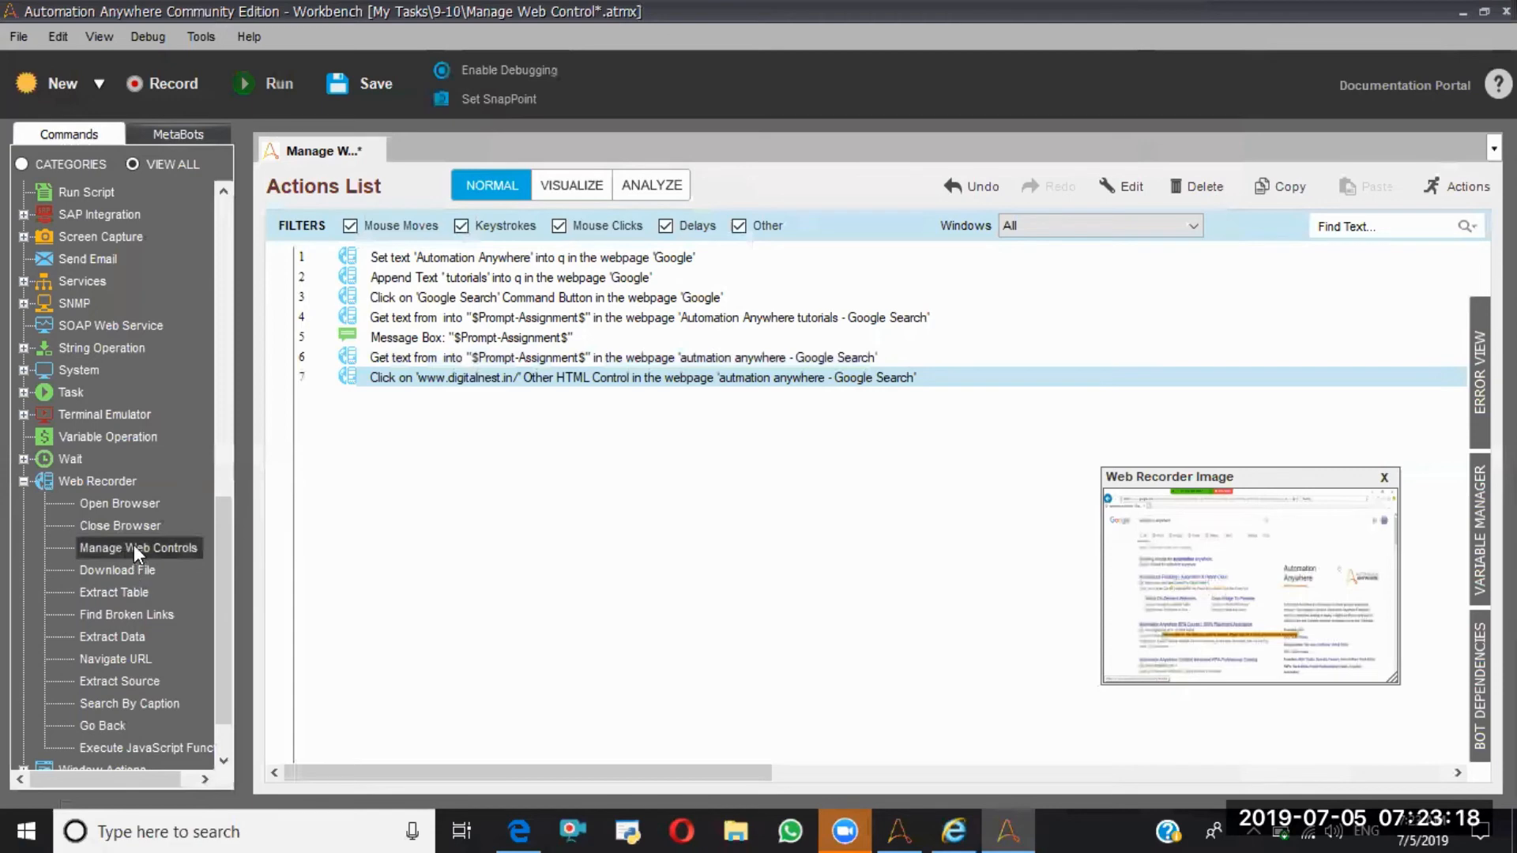
double_click(134, 545)
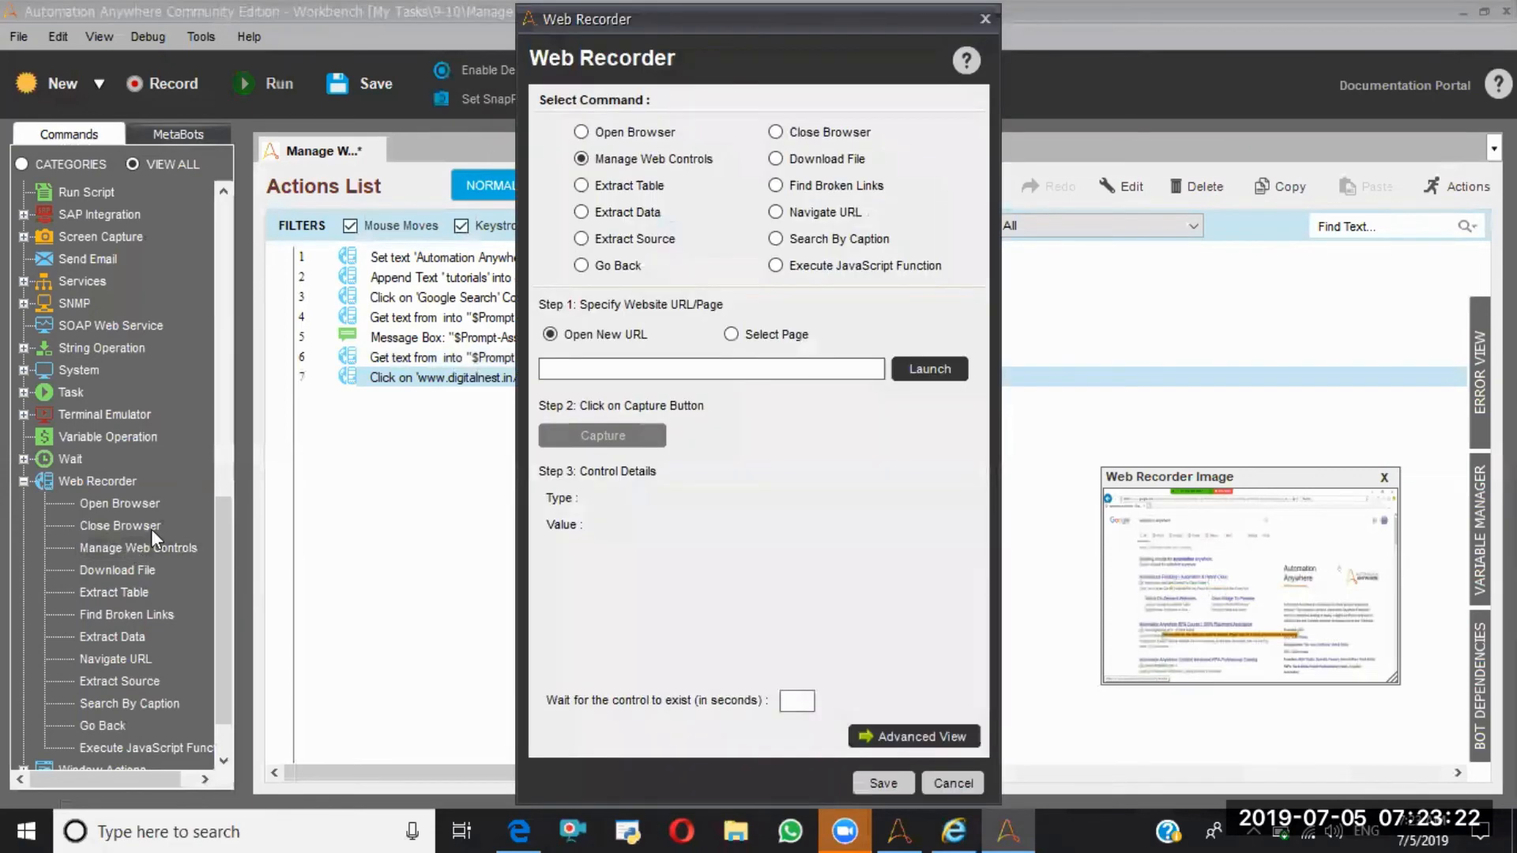
click(984, 17)
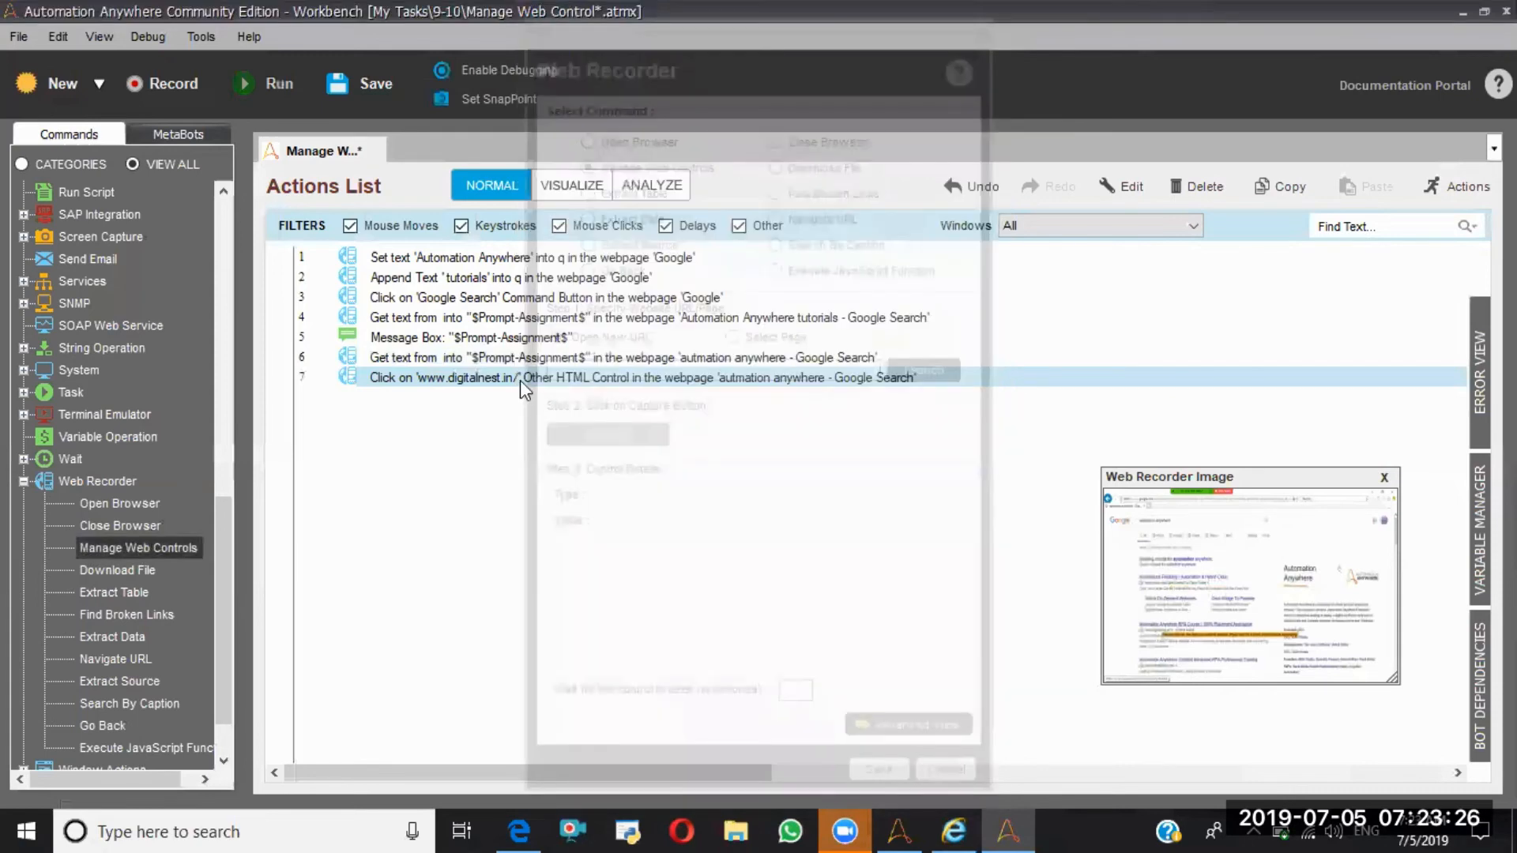
double_click(520, 381)
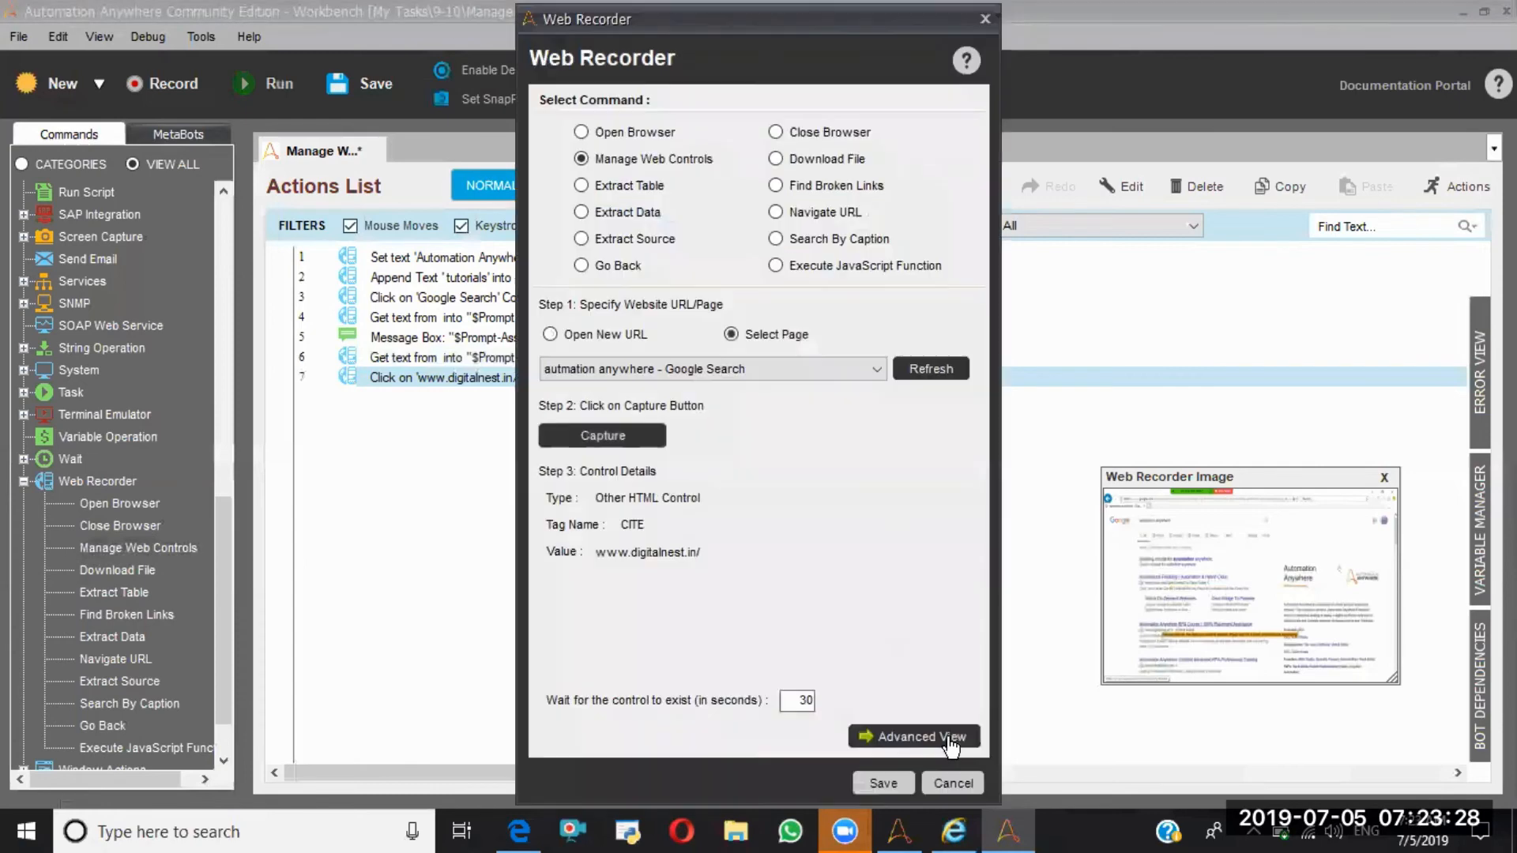
click(948, 738)
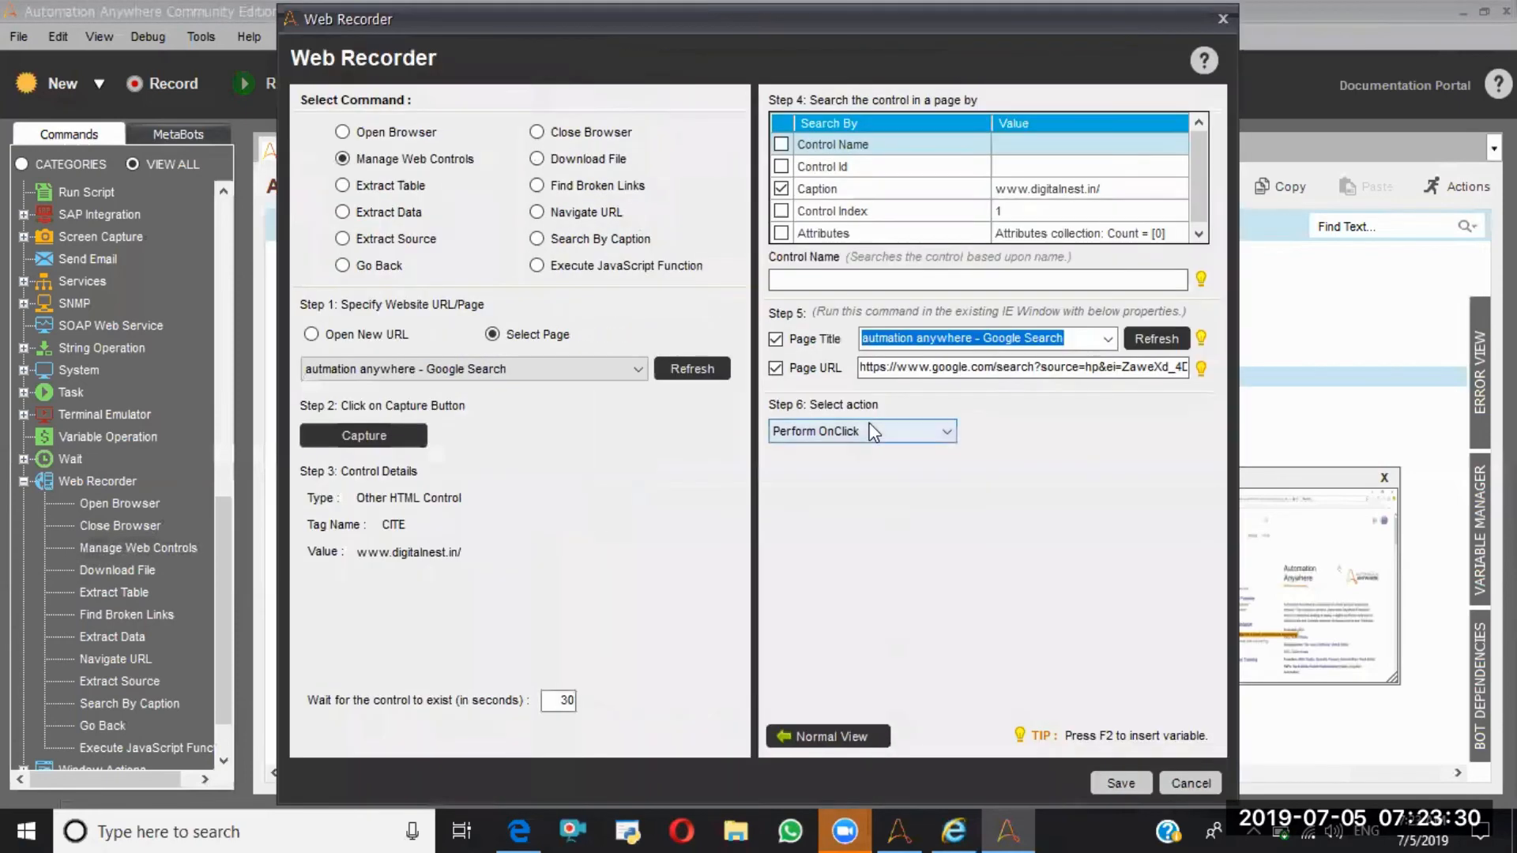
click(873, 433)
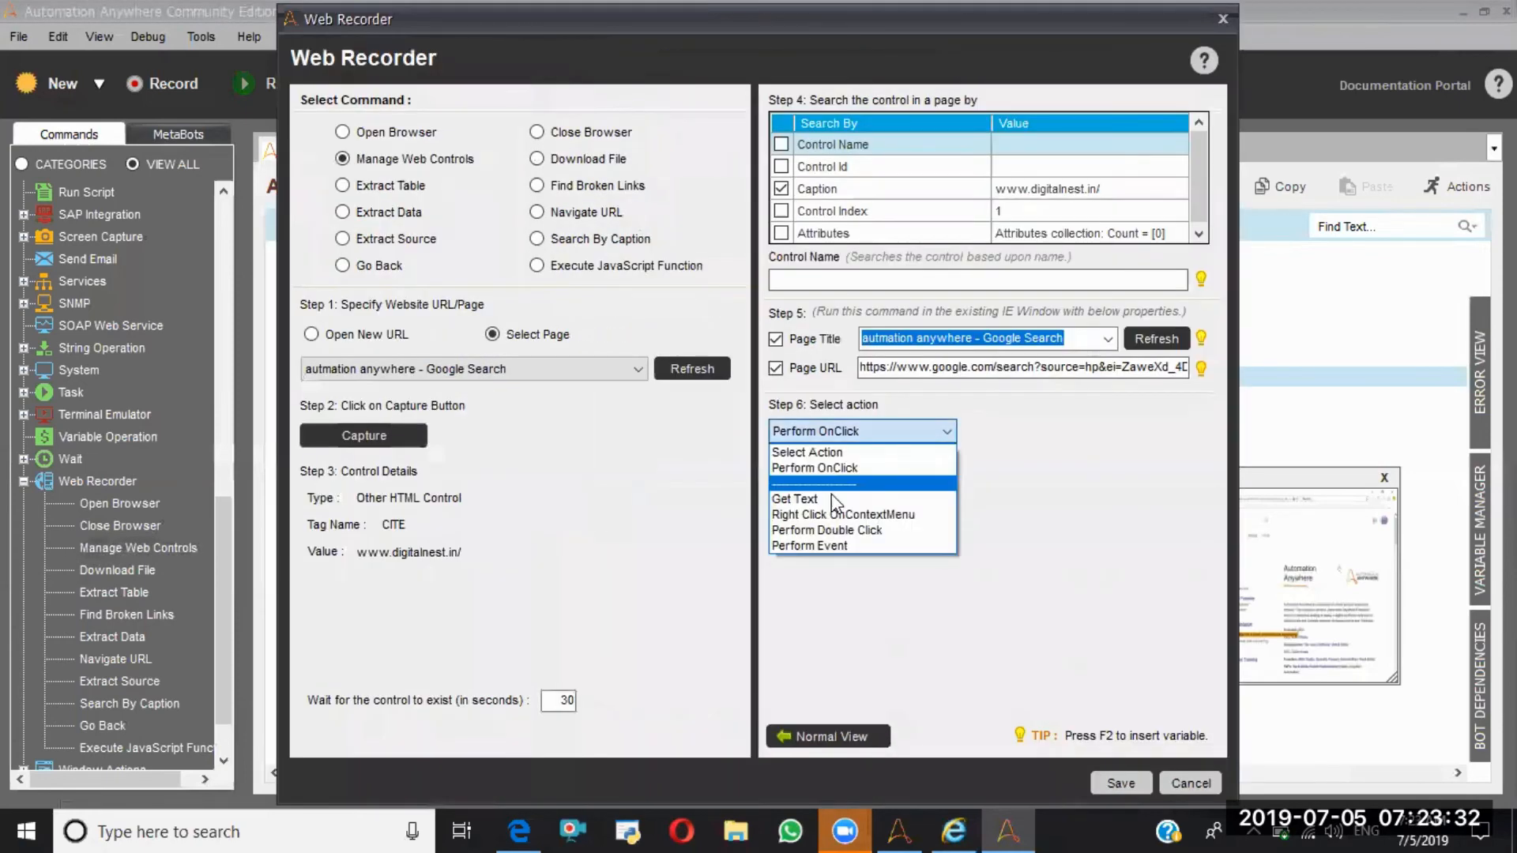
click(795, 499)
click(853, 477)
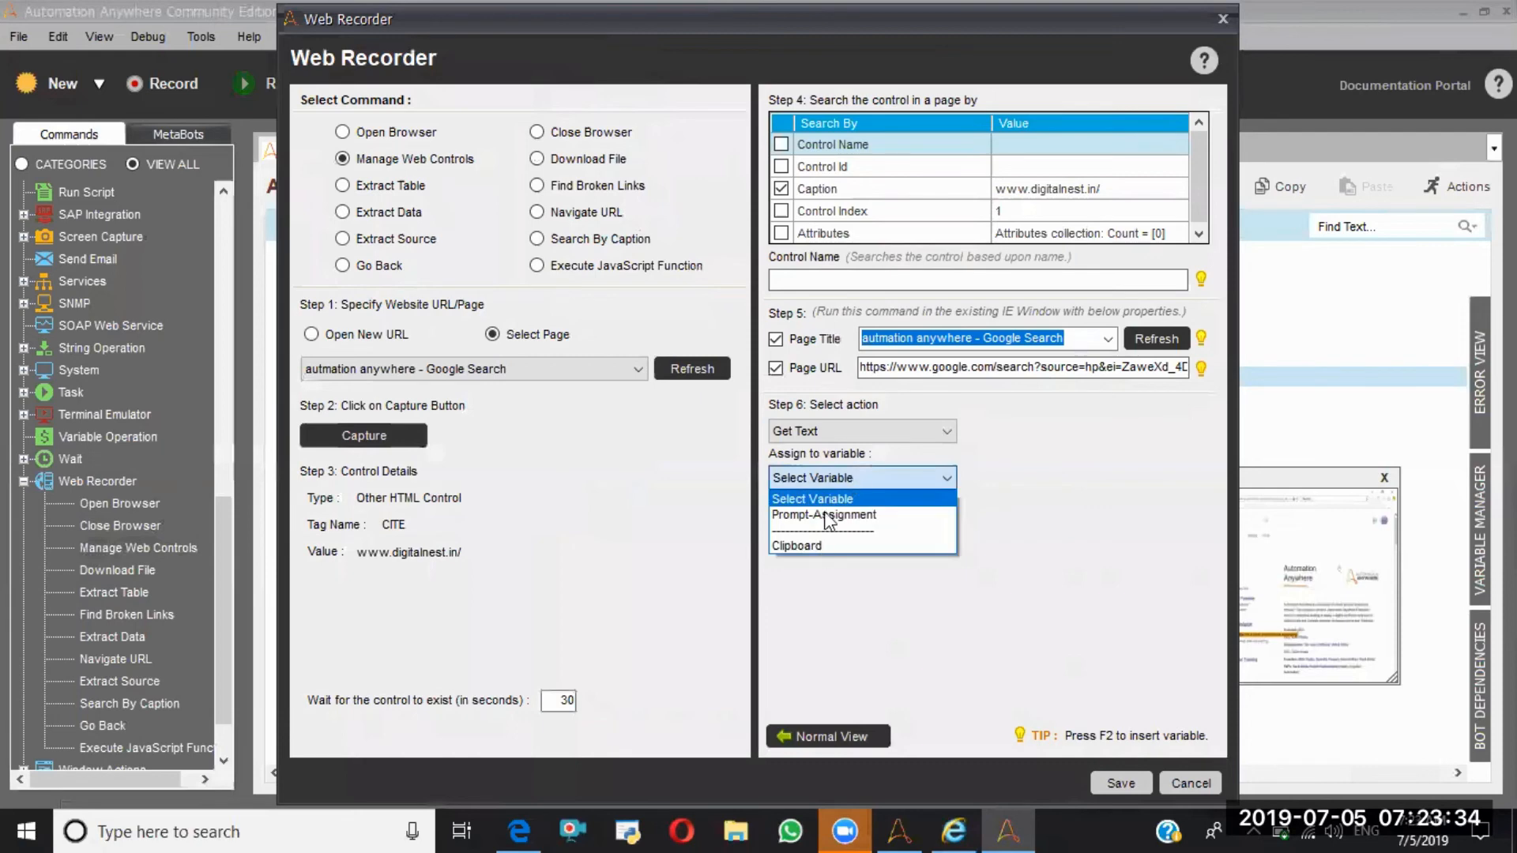
click(826, 515)
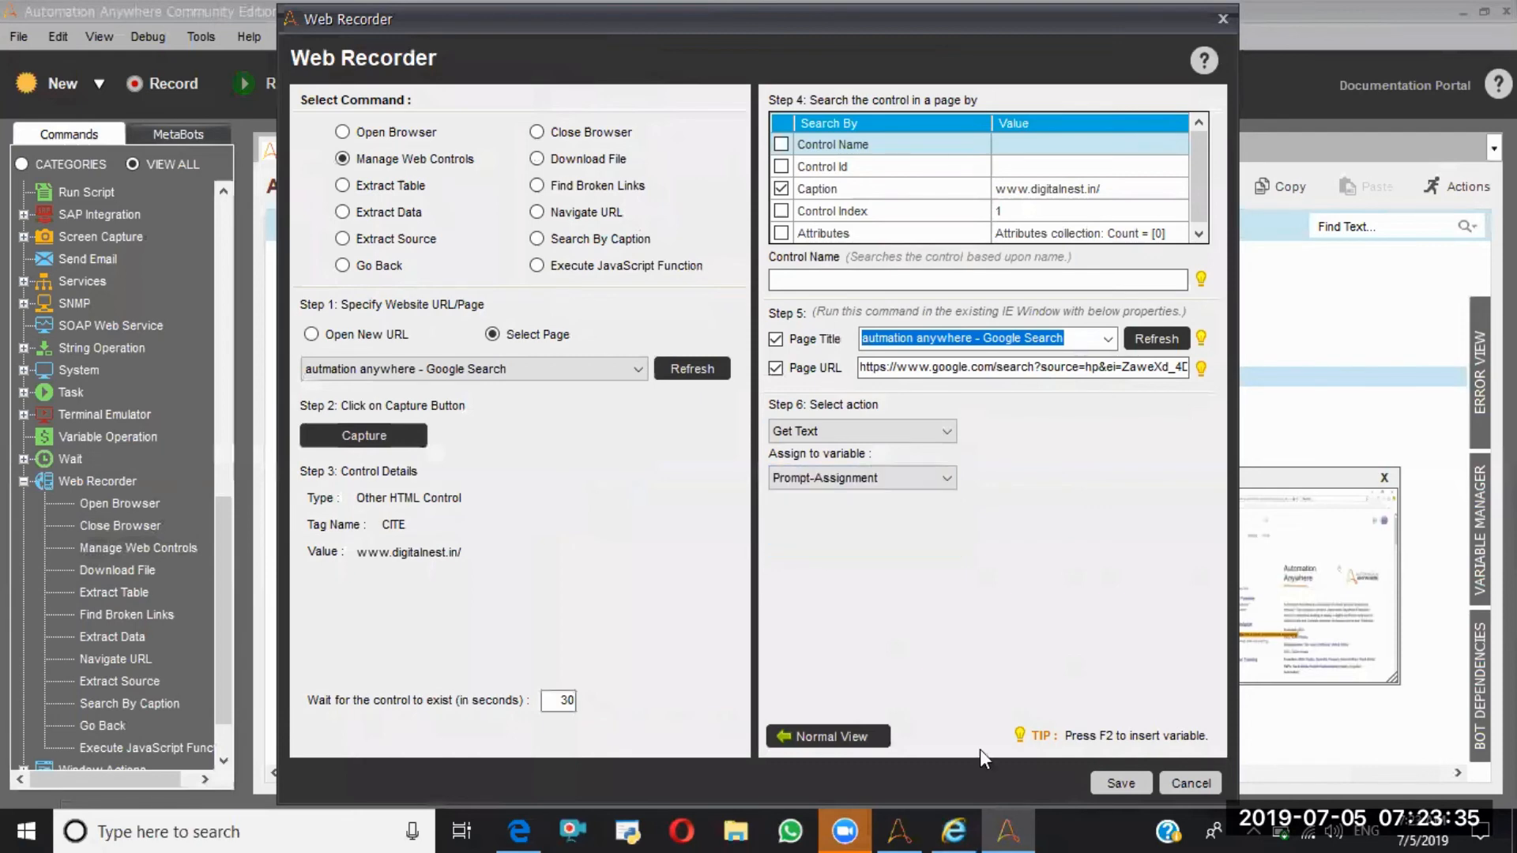
click(1115, 783)
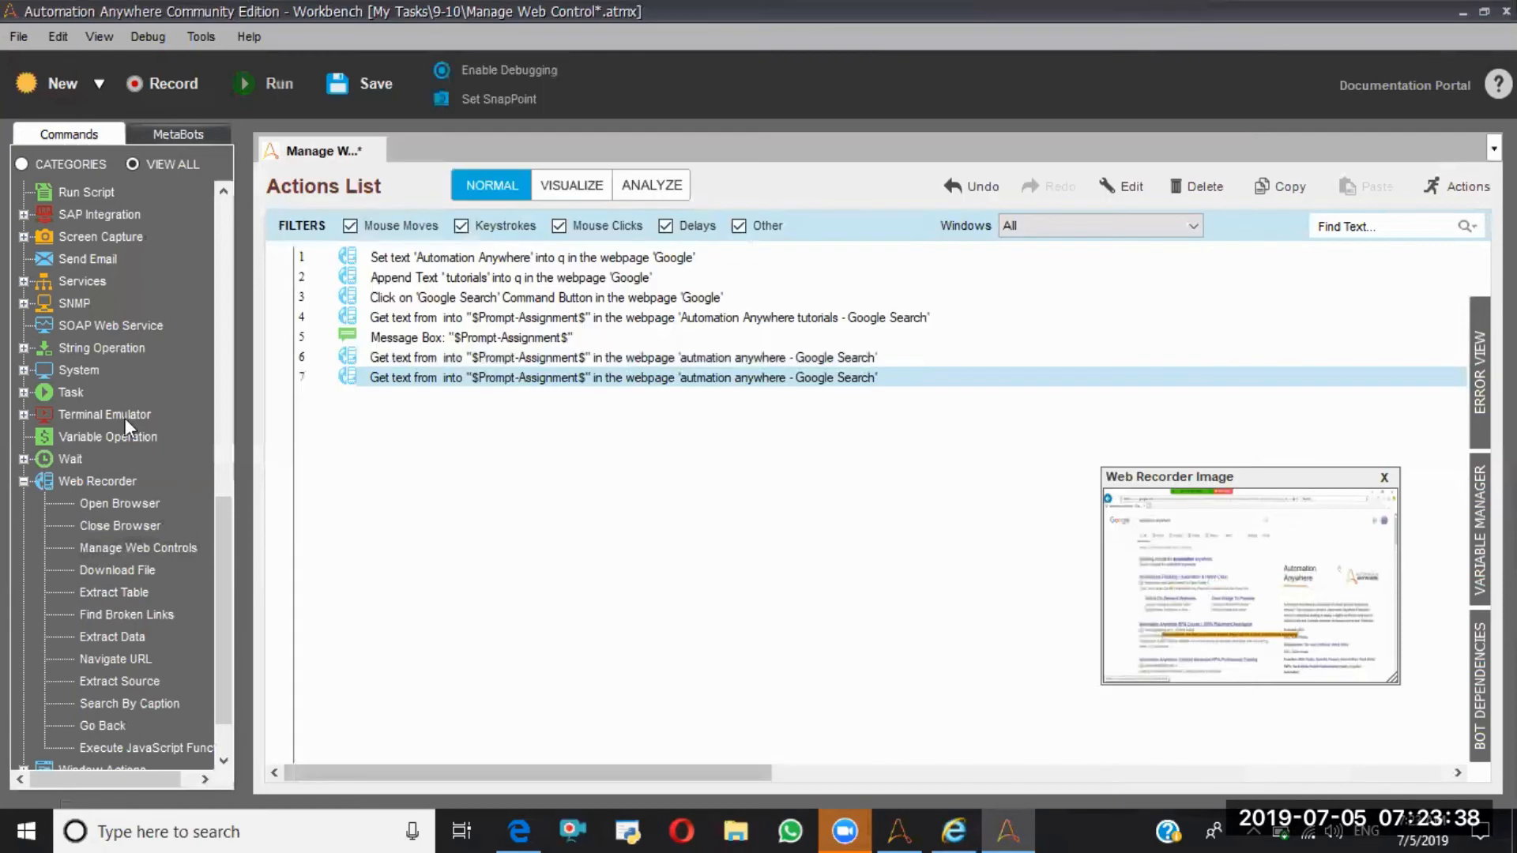
click(125, 546)
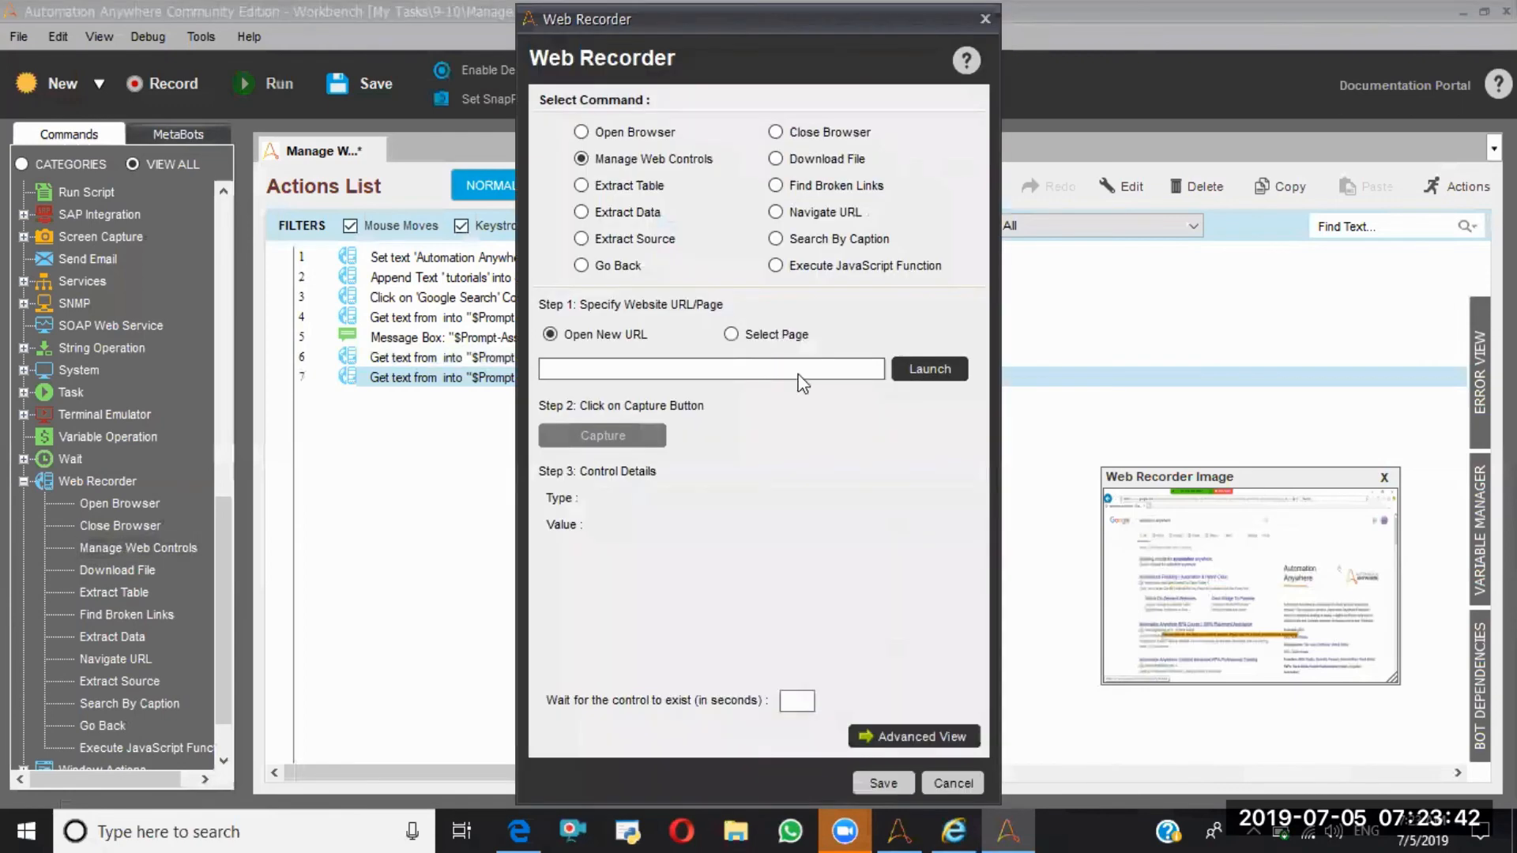
click(732, 334)
click(733, 369)
click(732, 404)
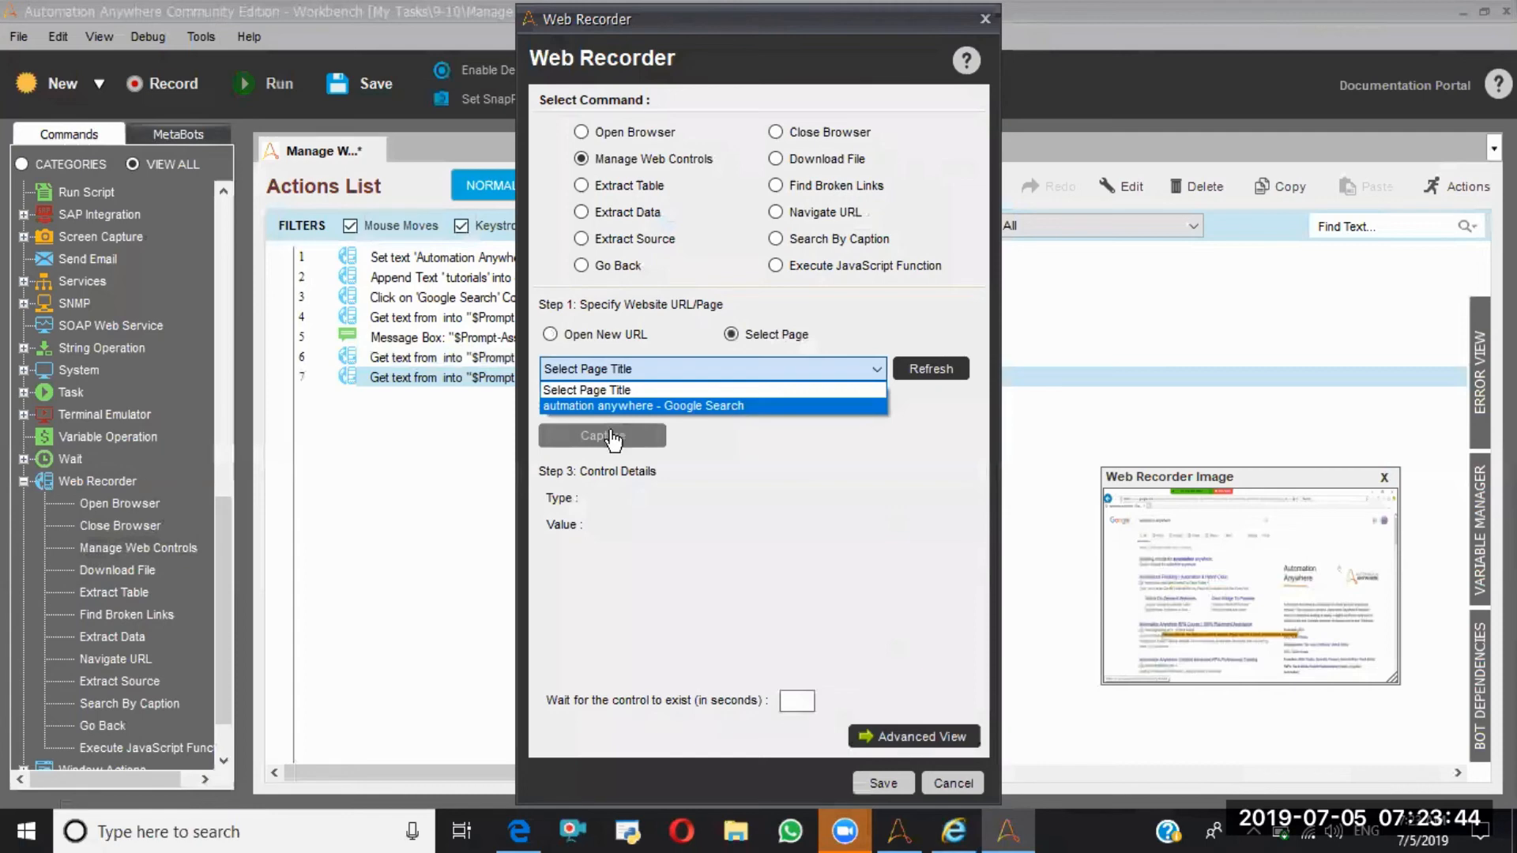
click(613, 435)
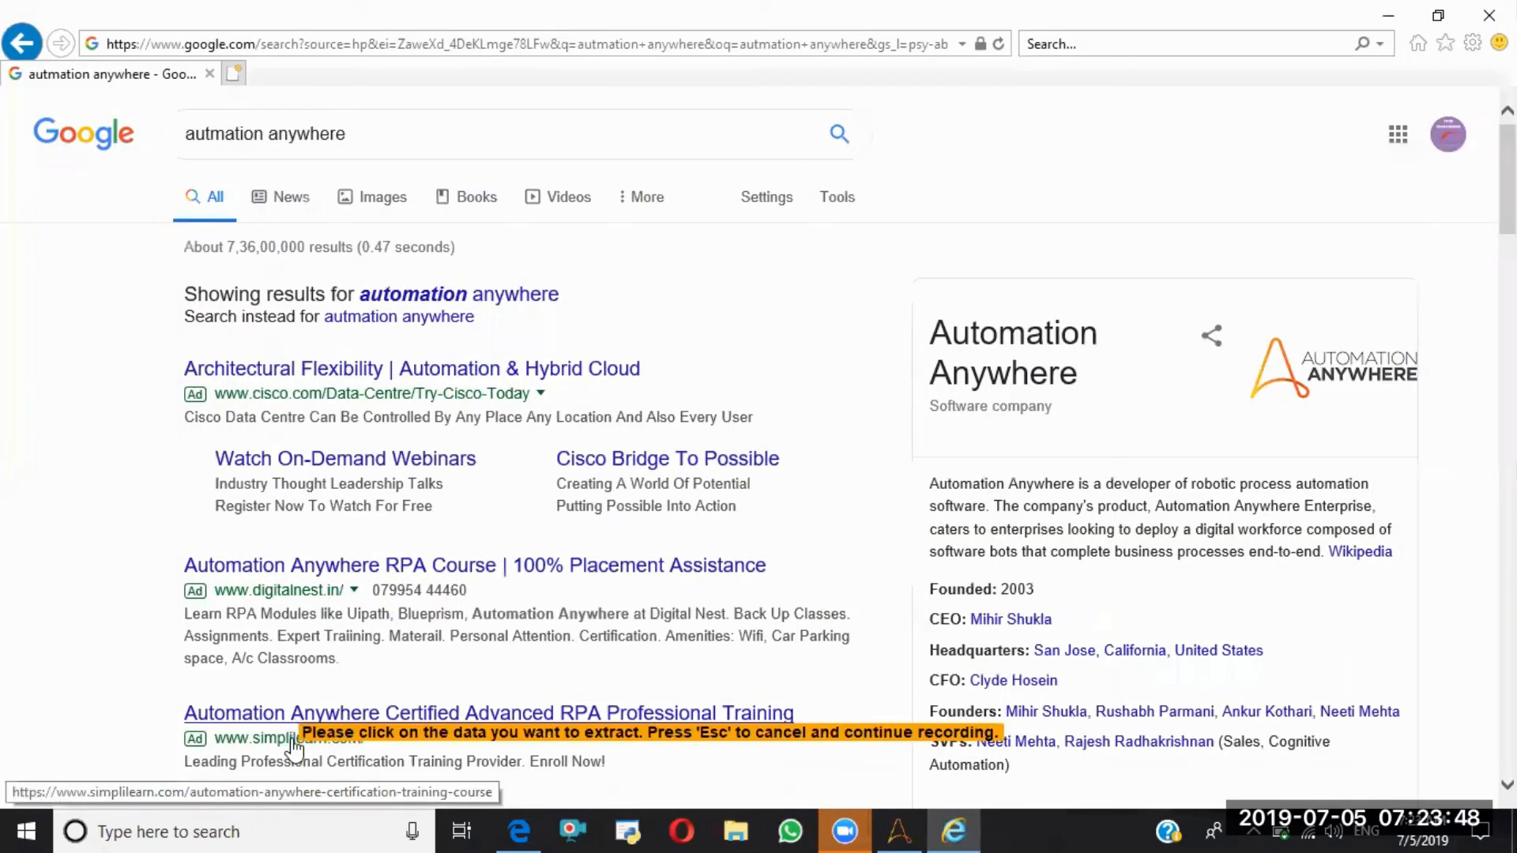
click(292, 746)
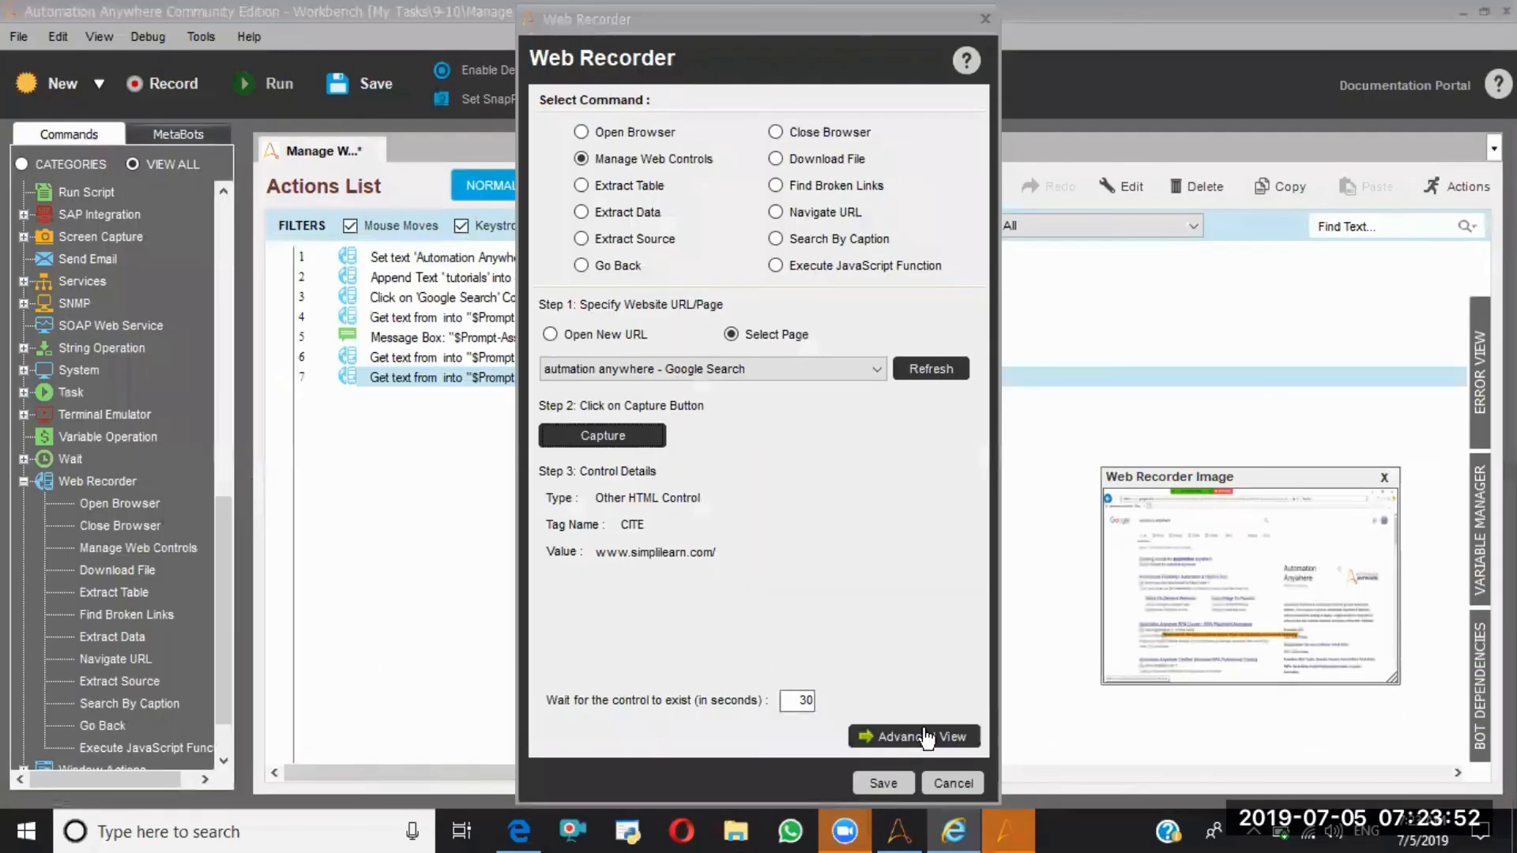
click(925, 728)
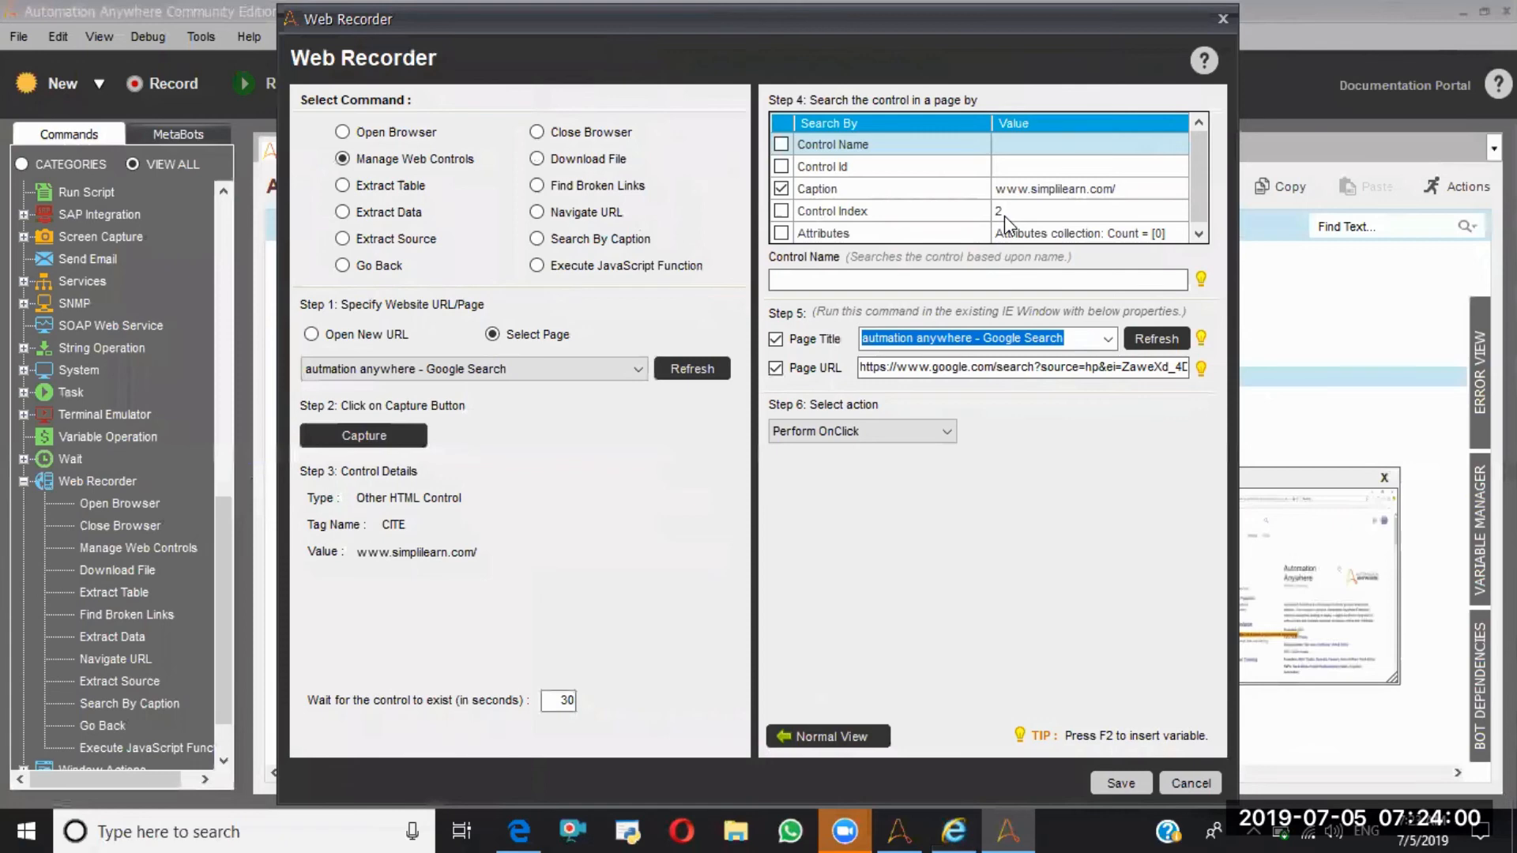
click(802, 437)
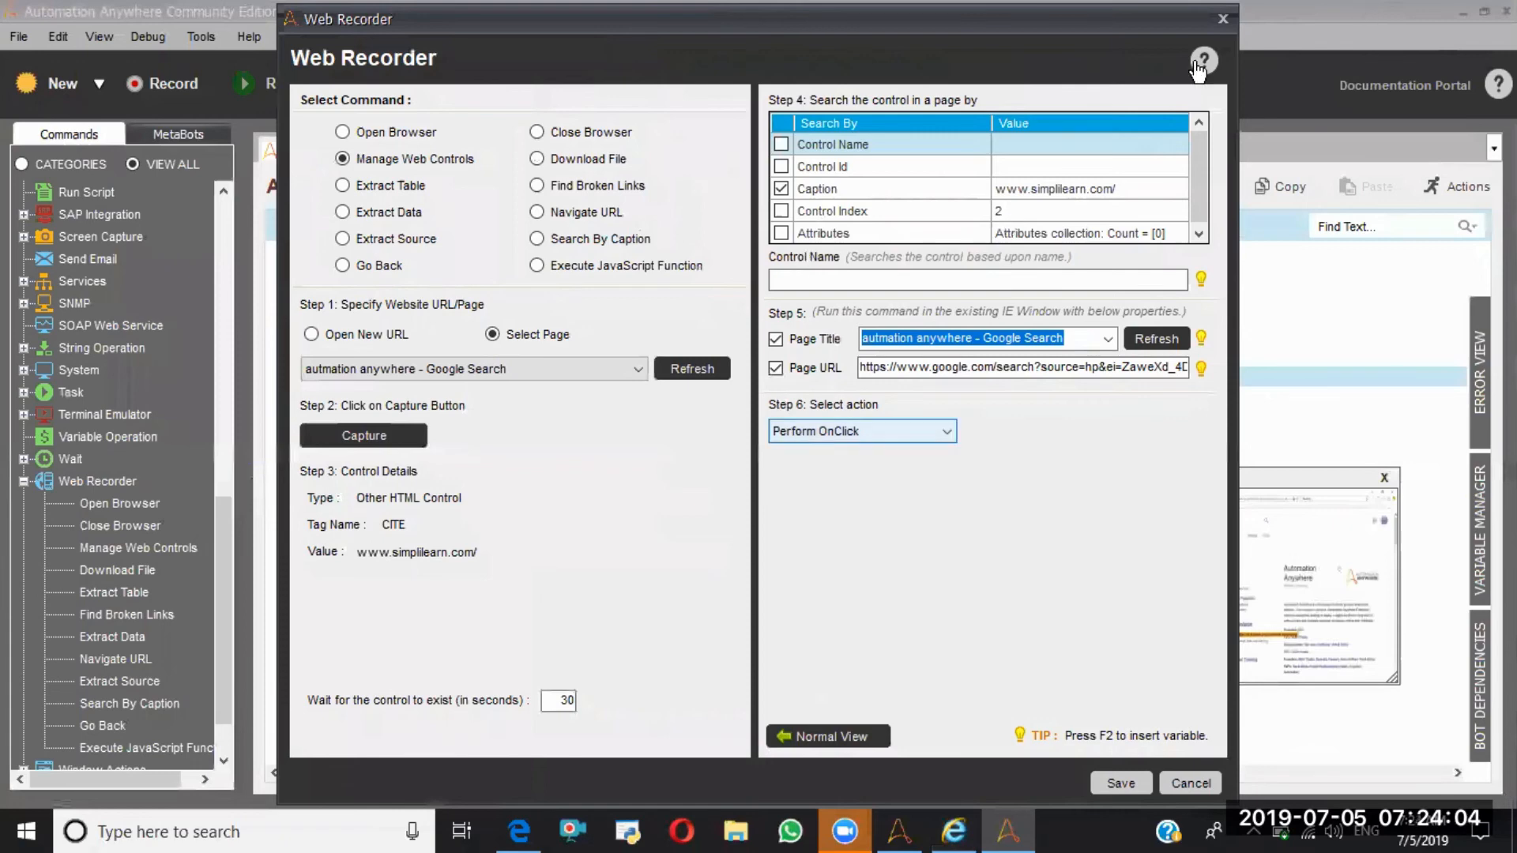
click(1223, 19)
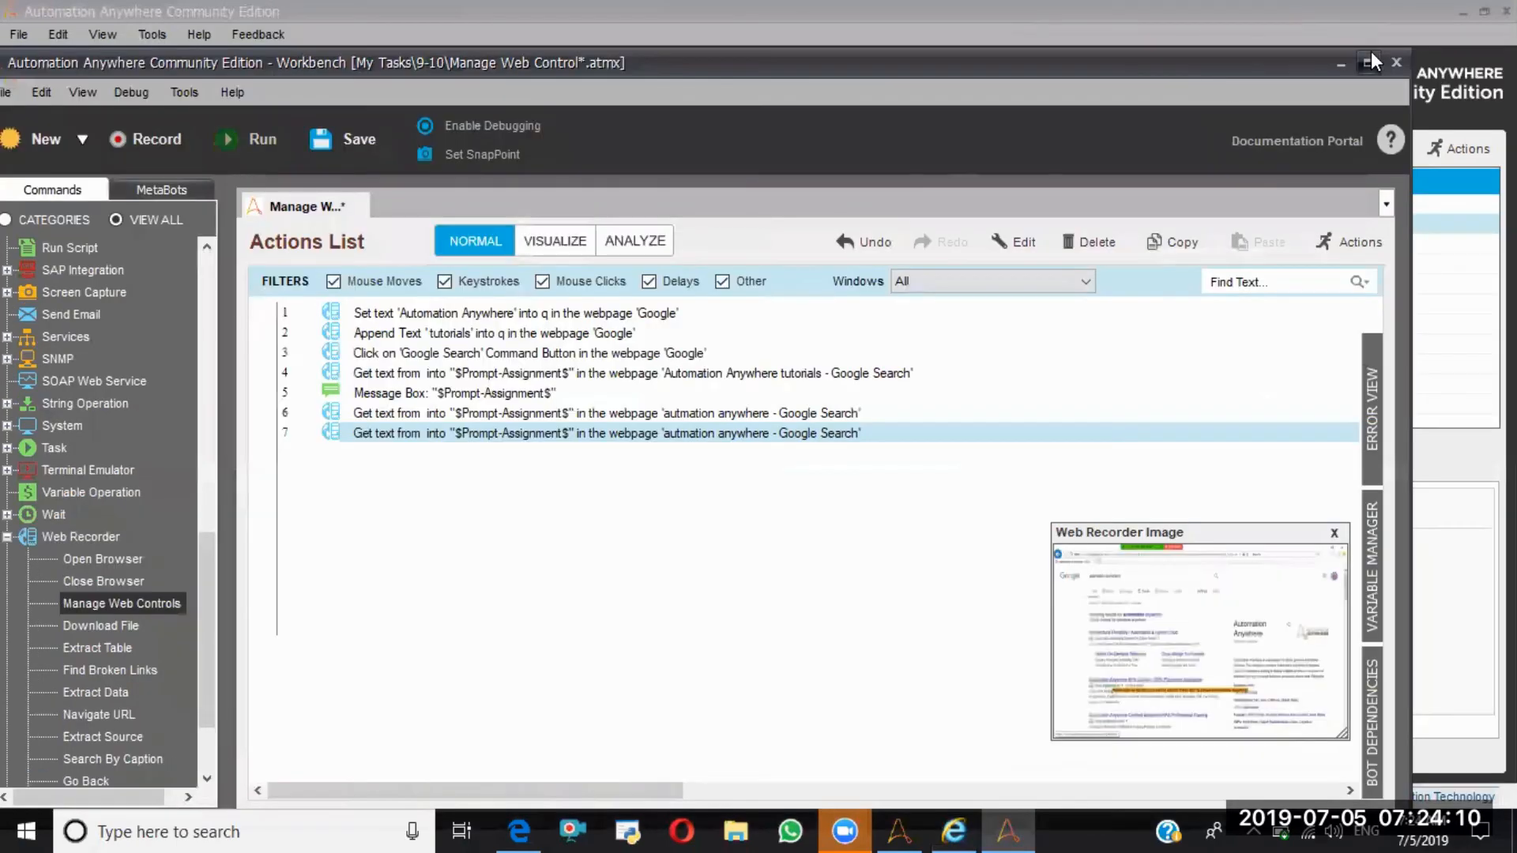
click(1372, 63)
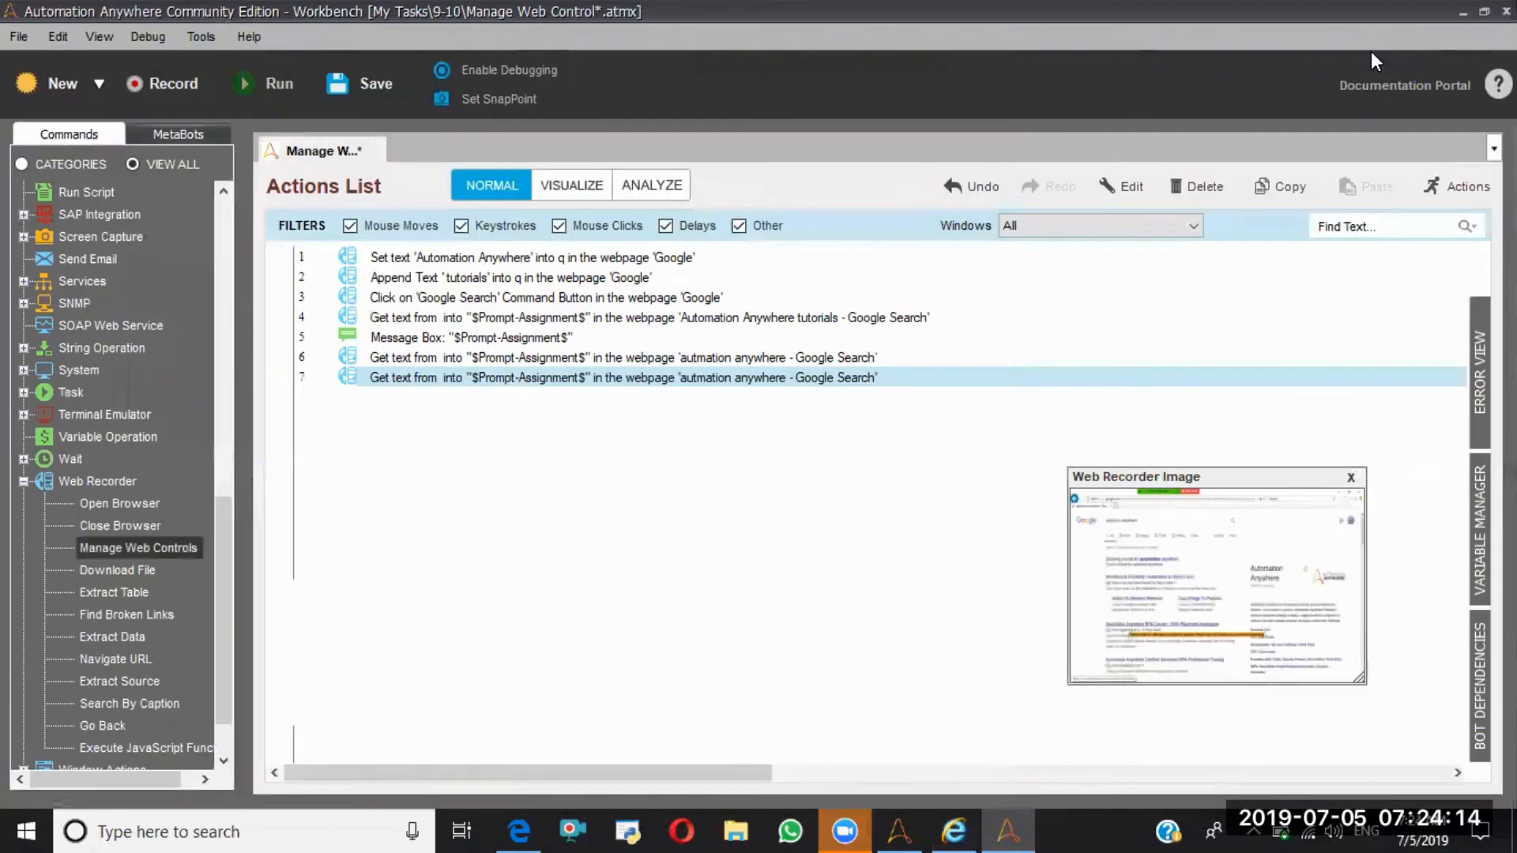
click(637, 363)
click(633, 378)
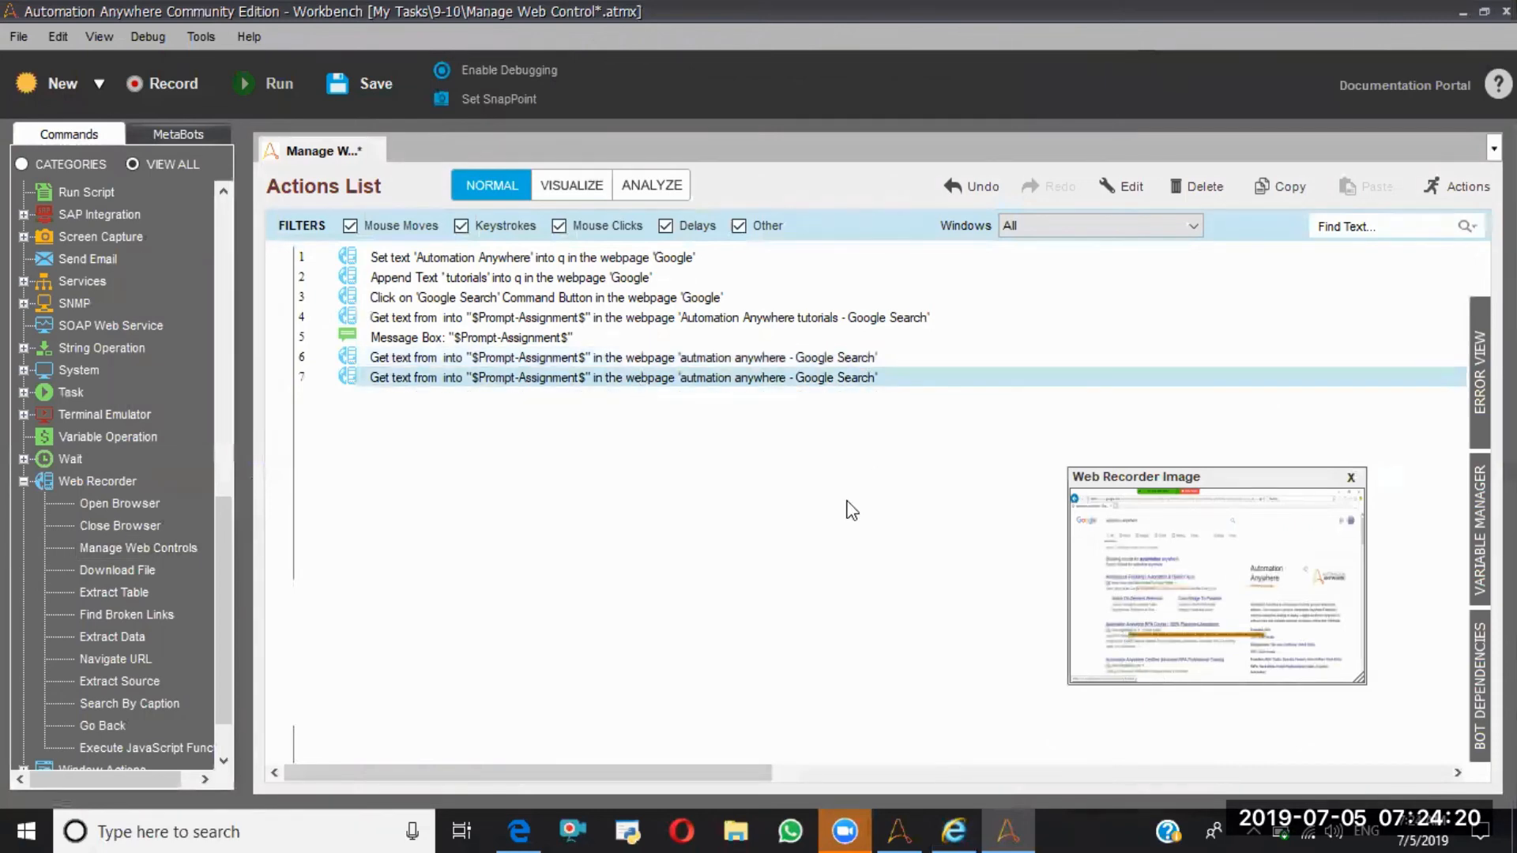
key(Delete)
key(Left)
key(Return)
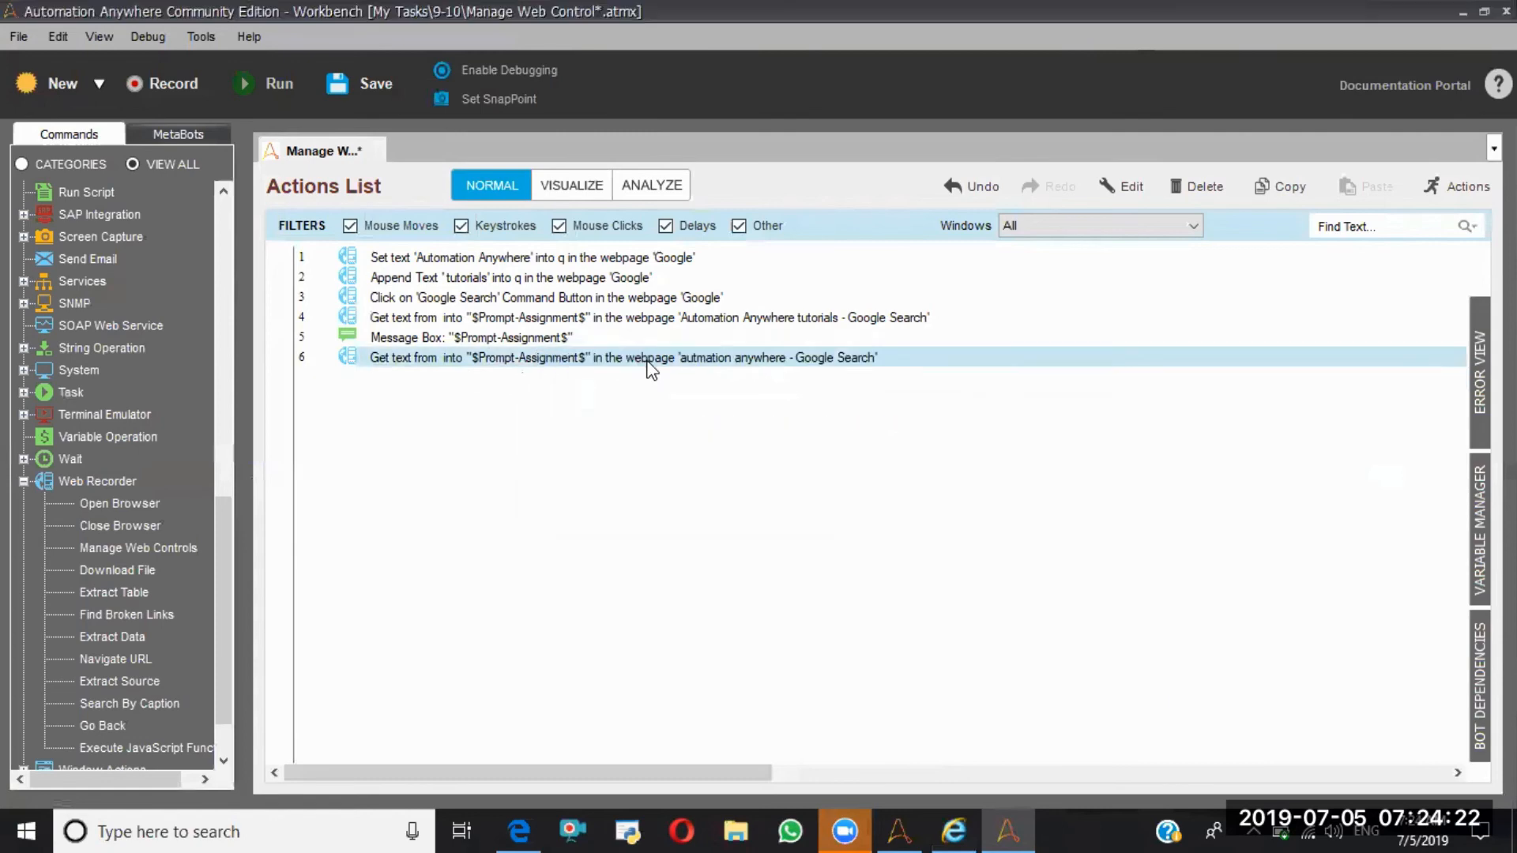
double_click(649, 360)
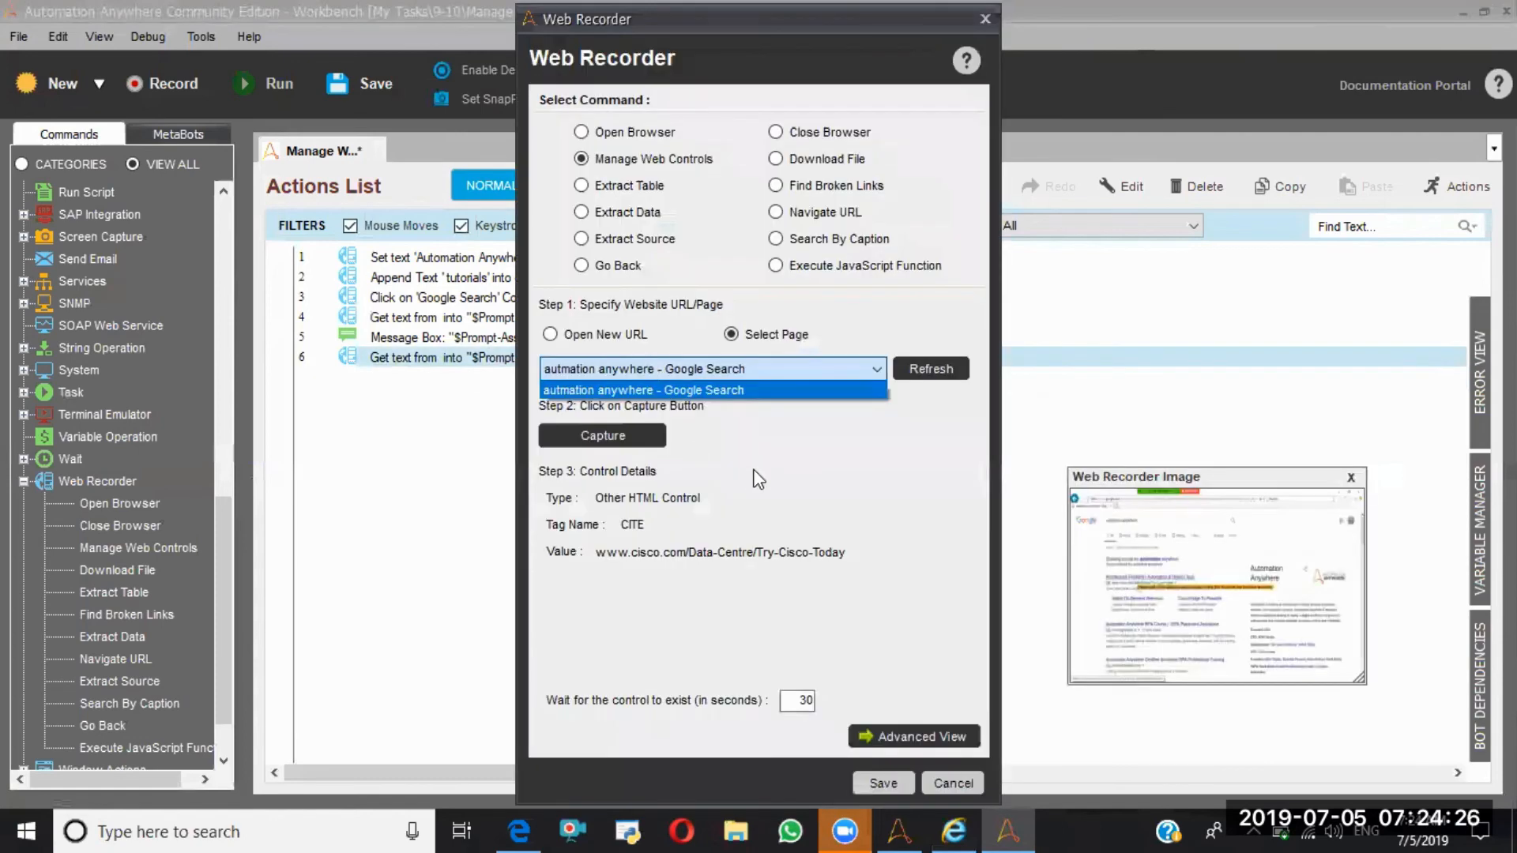
click(754, 480)
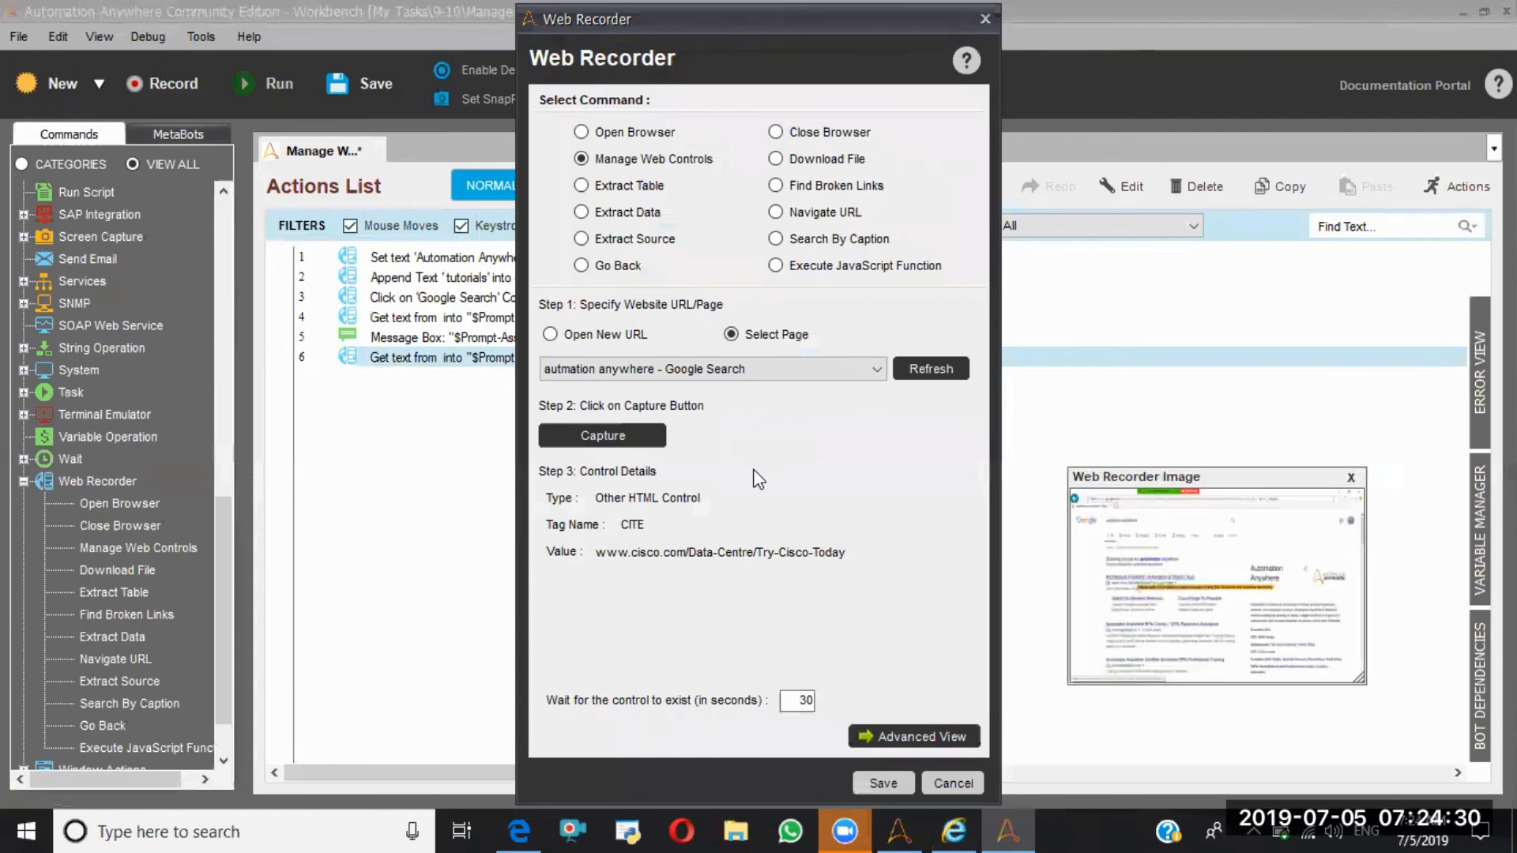
click(913, 736)
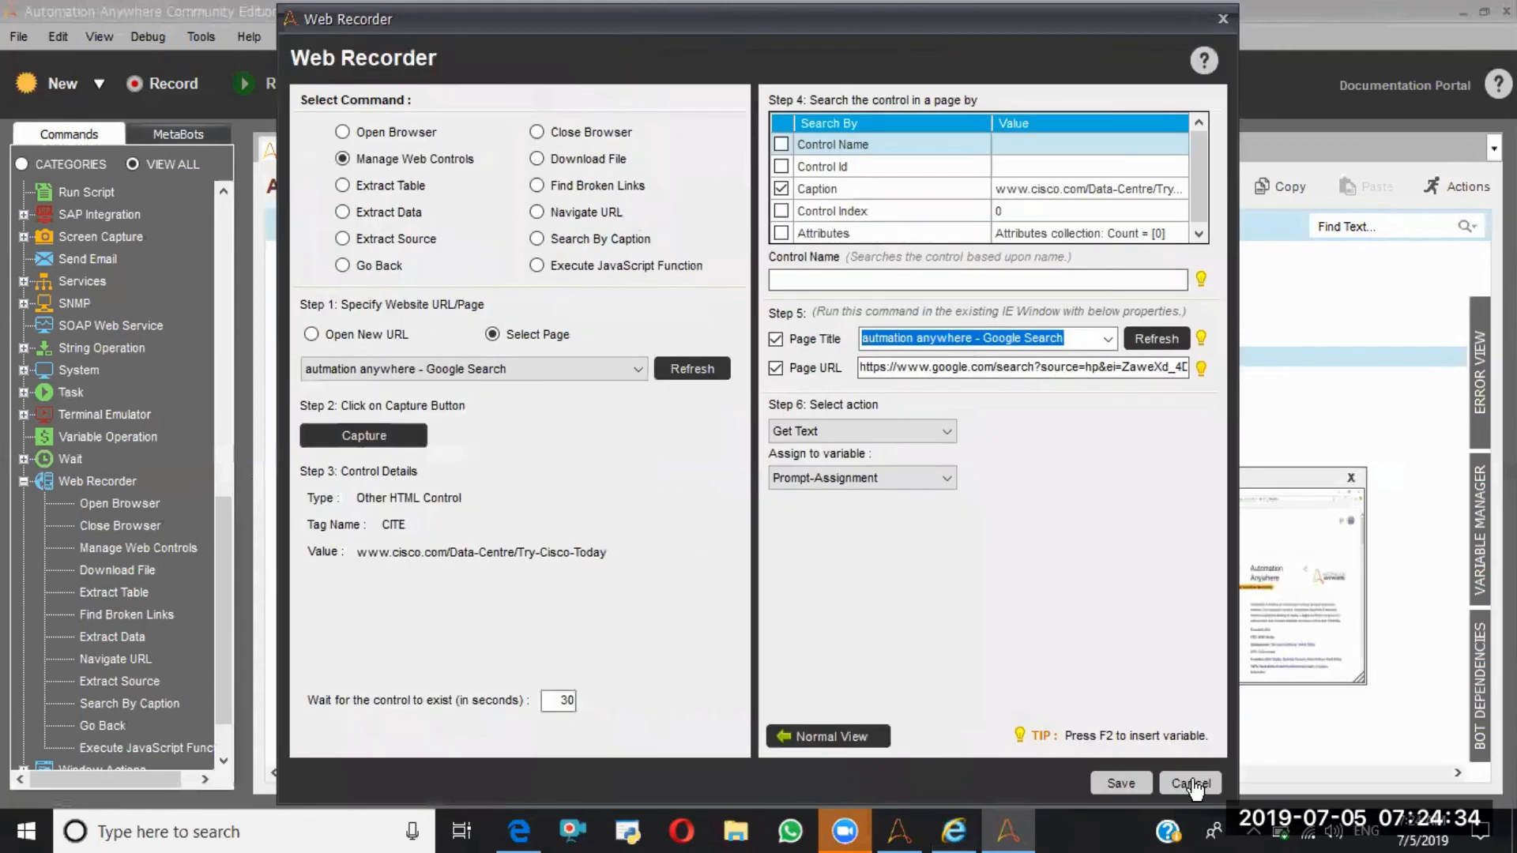
- Create a local variable of type Value named vCounter with the value 0
click(1398, 692)
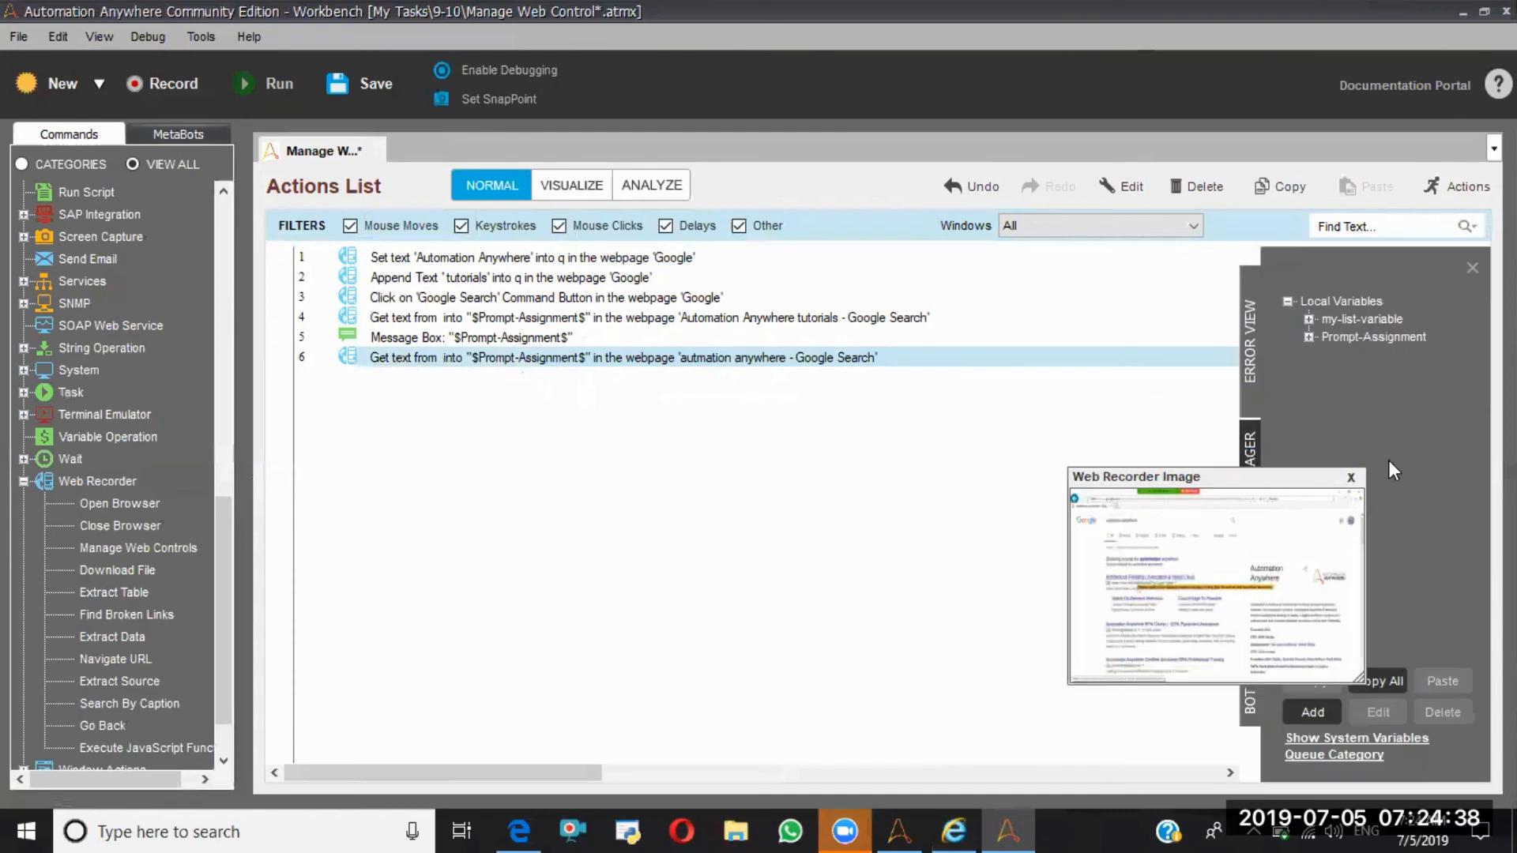
click(1305, 711)
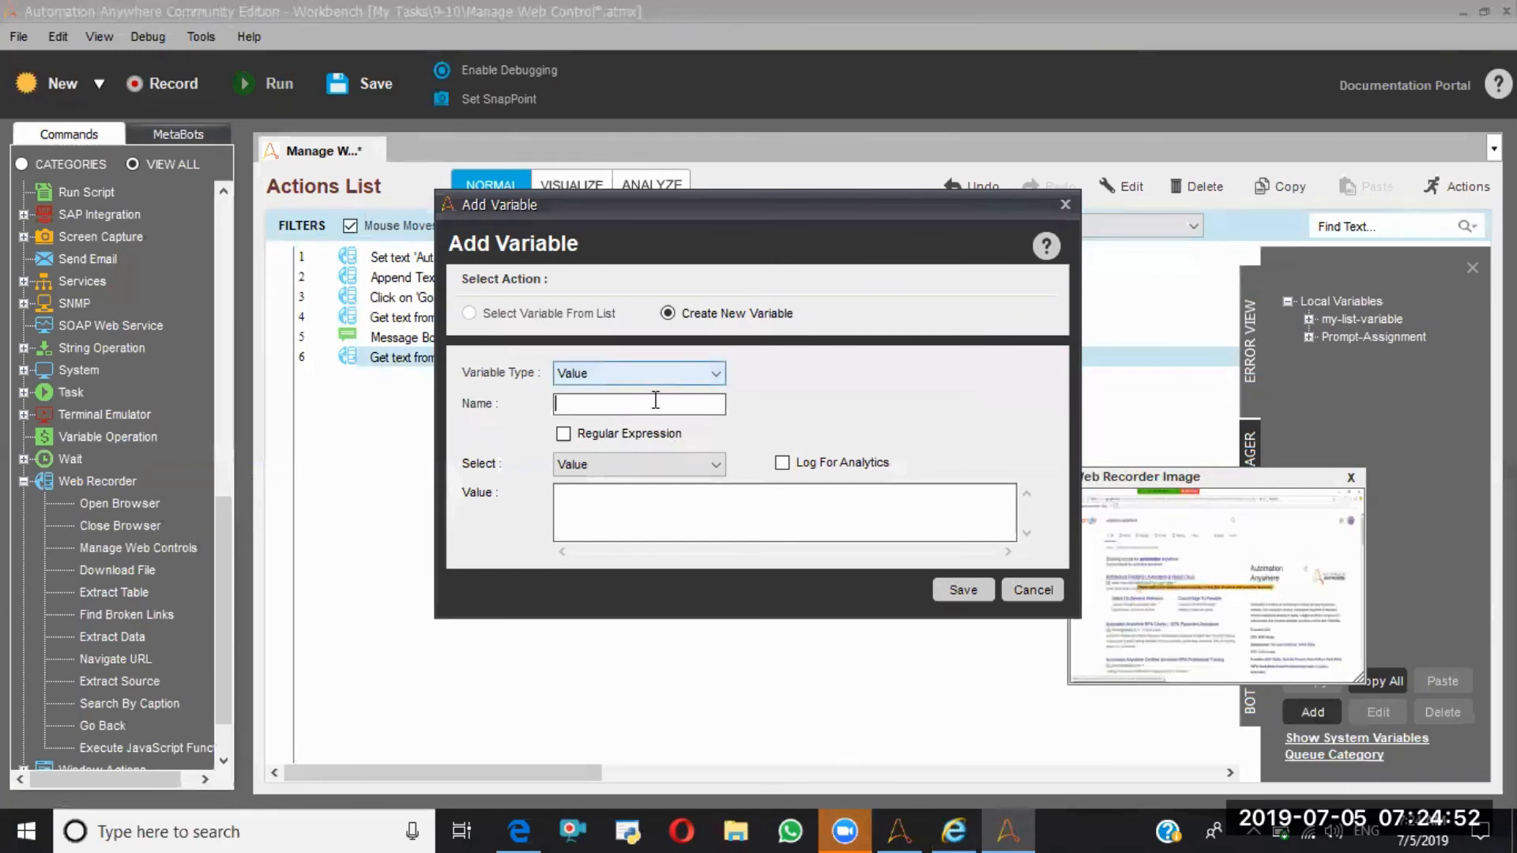
text(v)
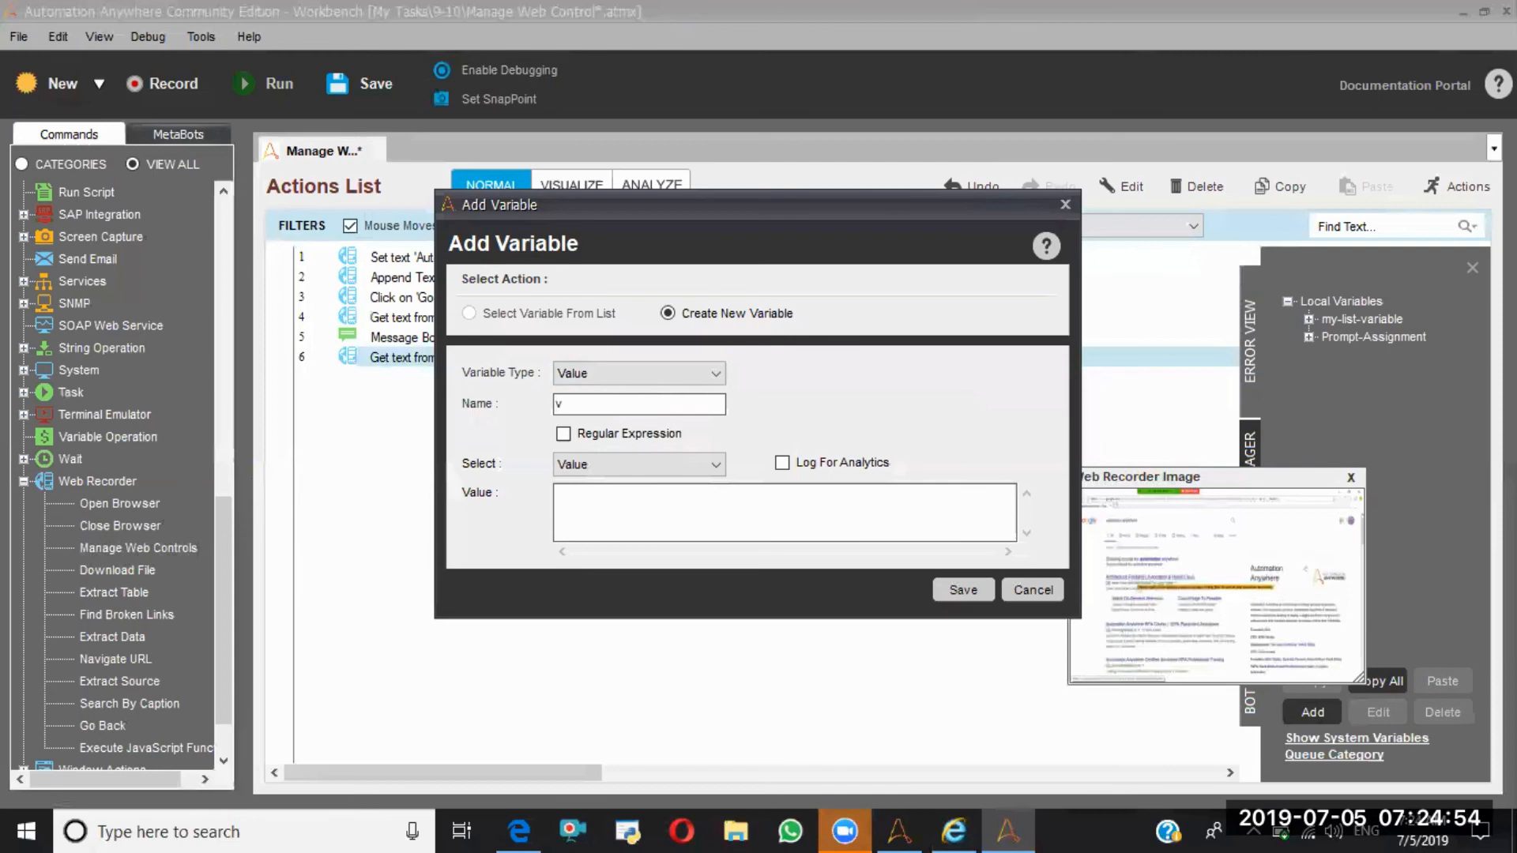
text(Counte)
text(r)
text(0)
click(964, 589)
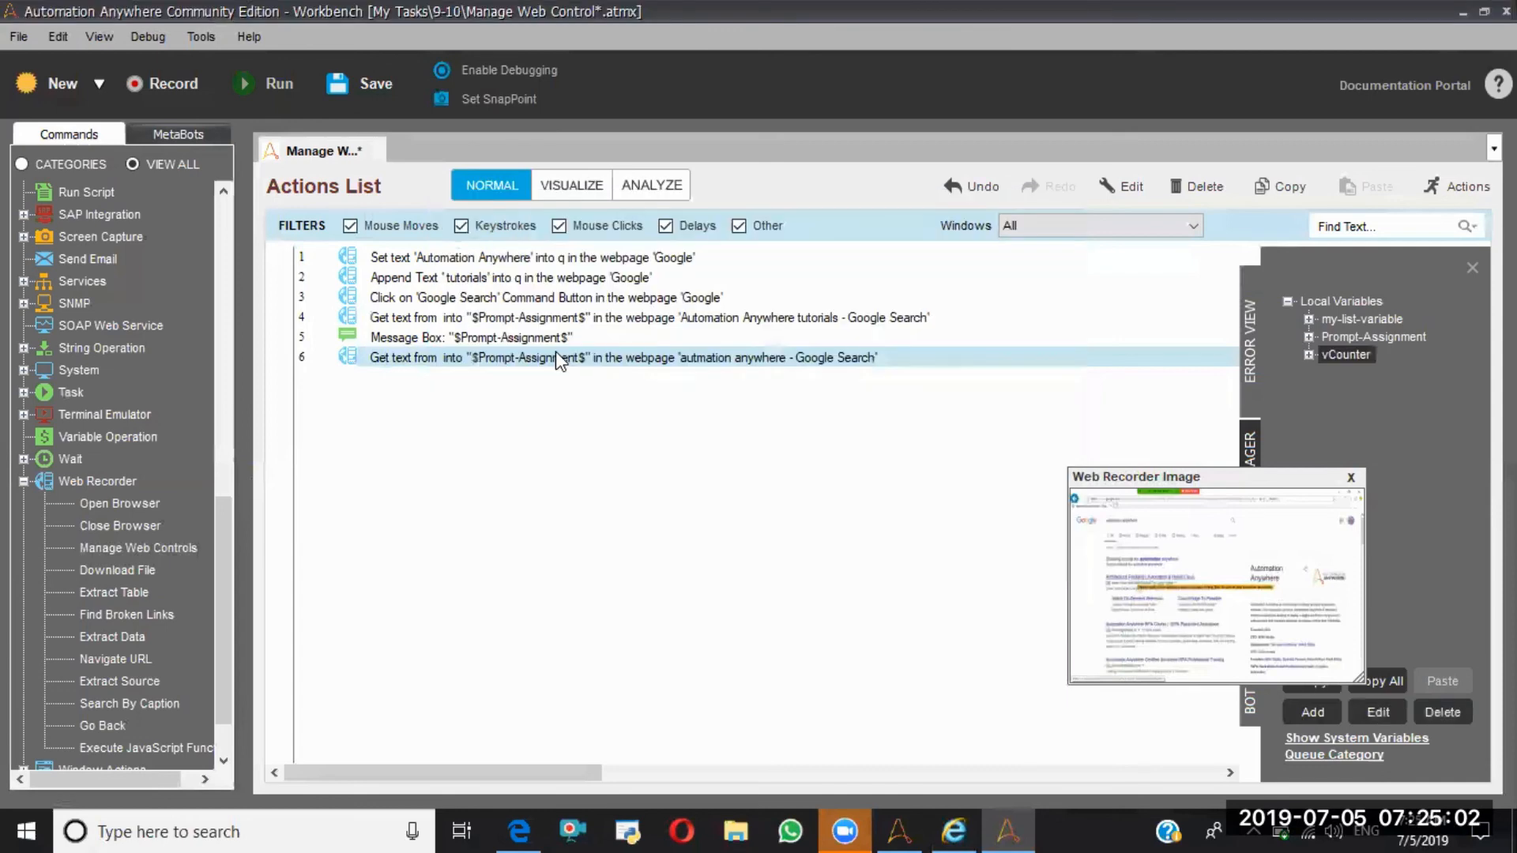
- Edit the Cisco Get Text command on line 6 so it searches the control by Control Index instead of Caption
double_click(559, 360)
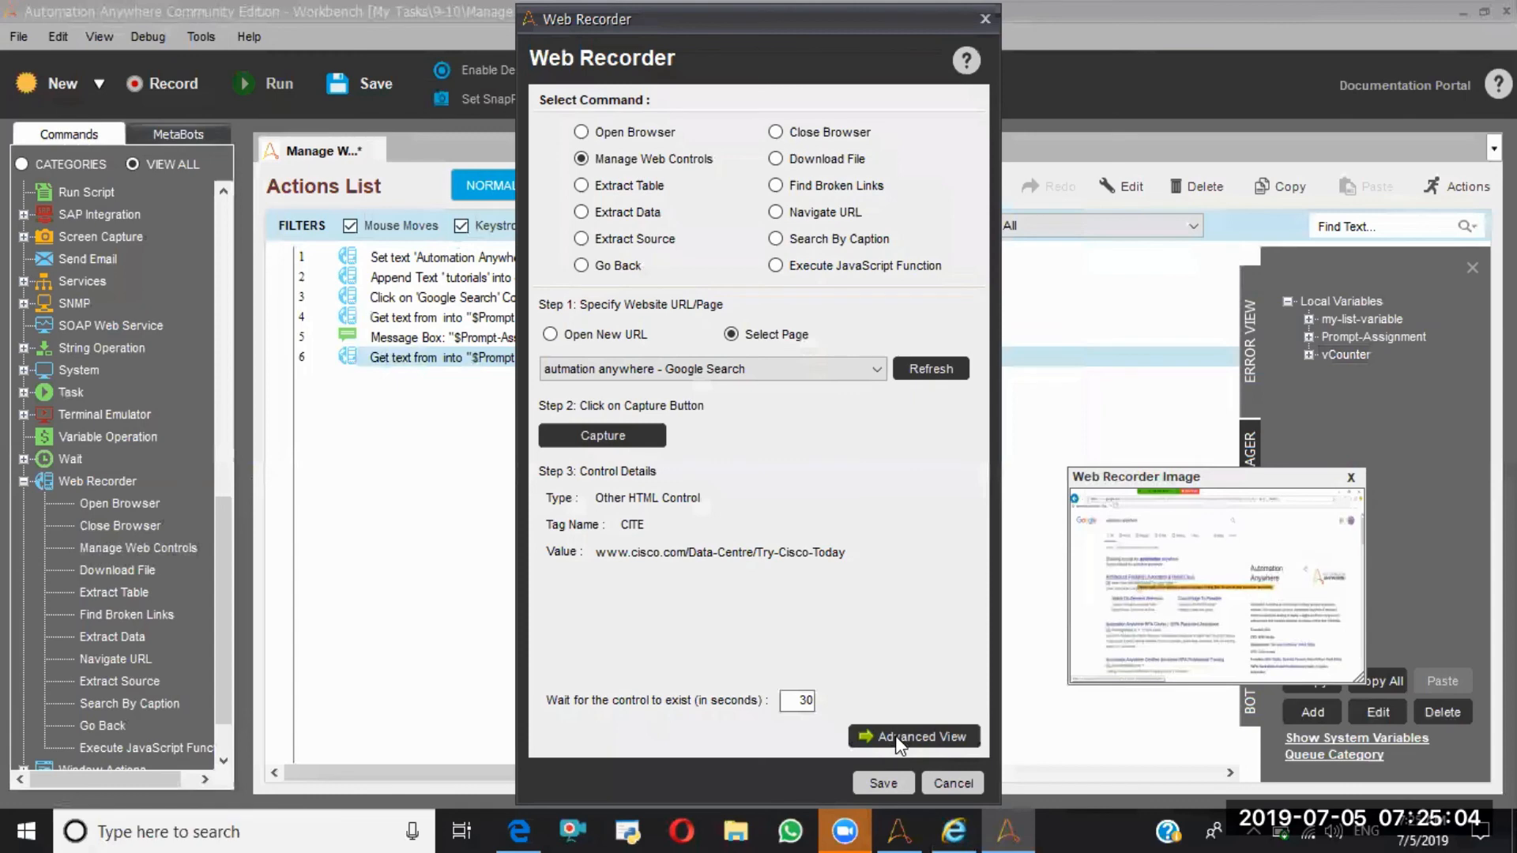
click(899, 737)
click(781, 189)
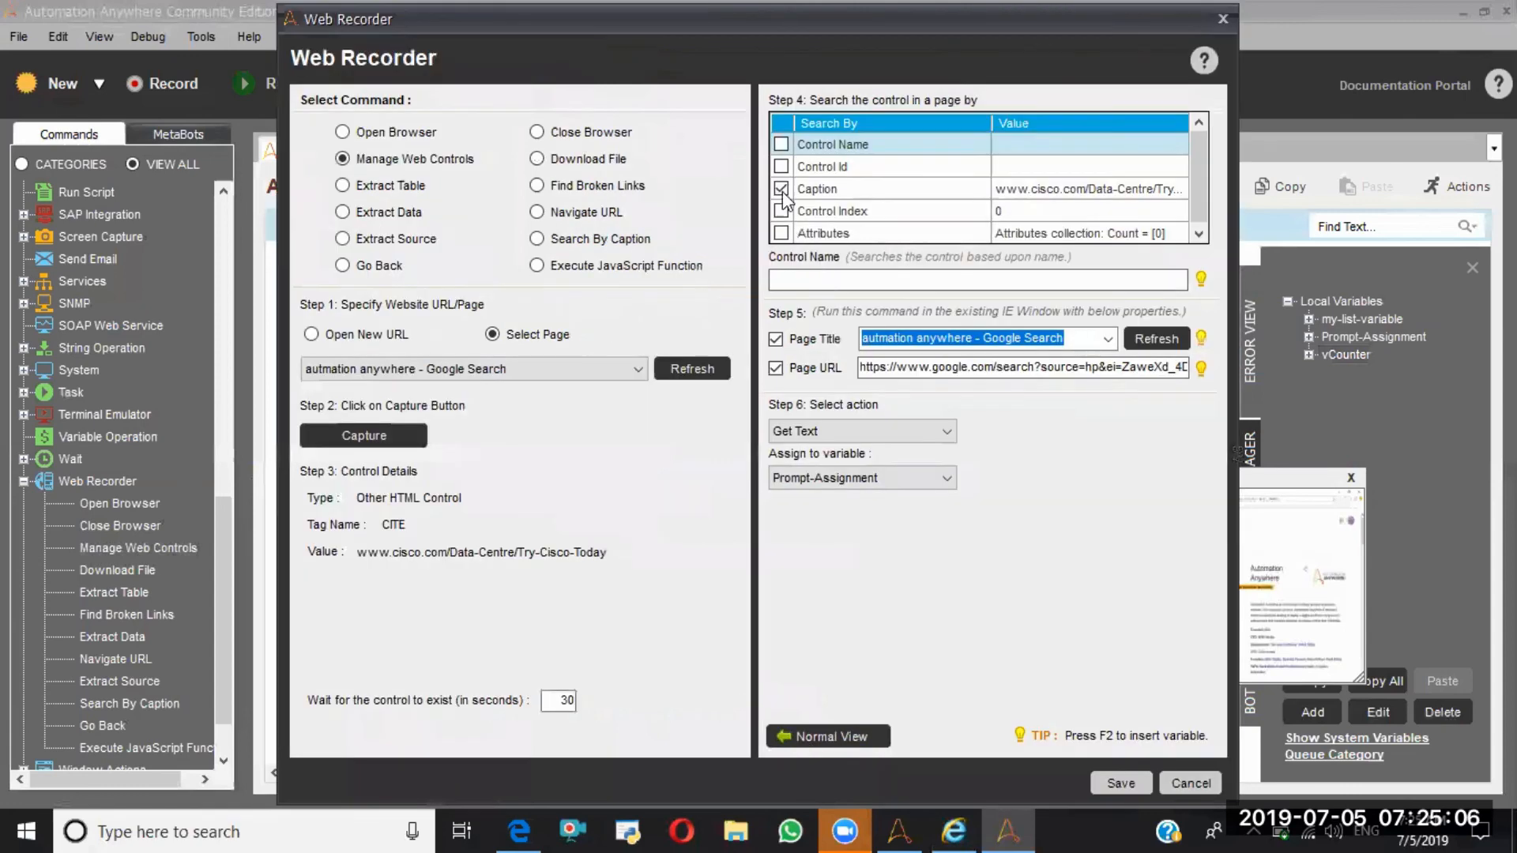
click(782, 193)
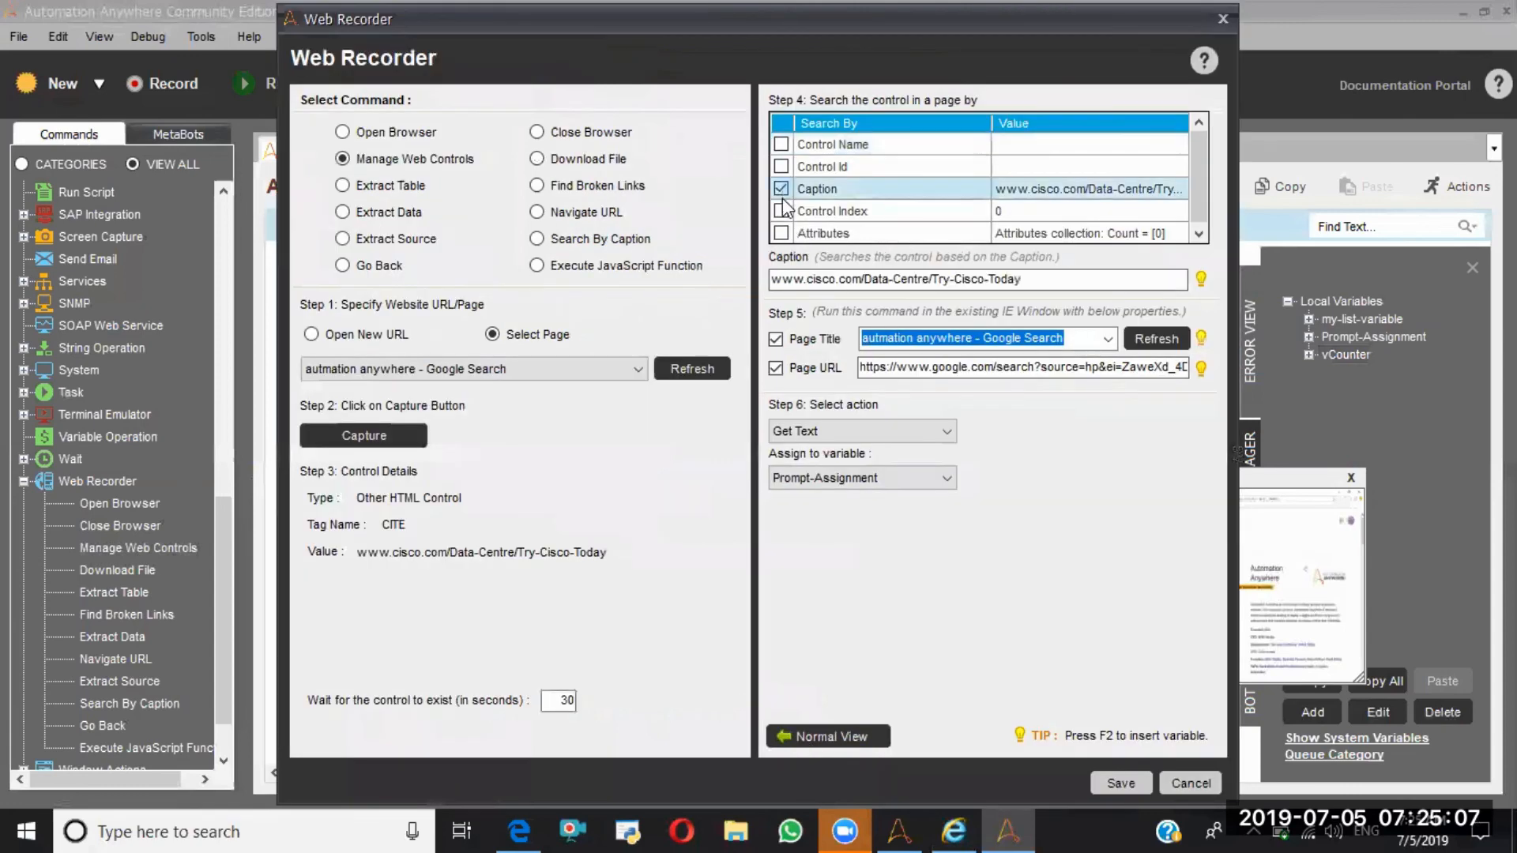
click(1018, 212)
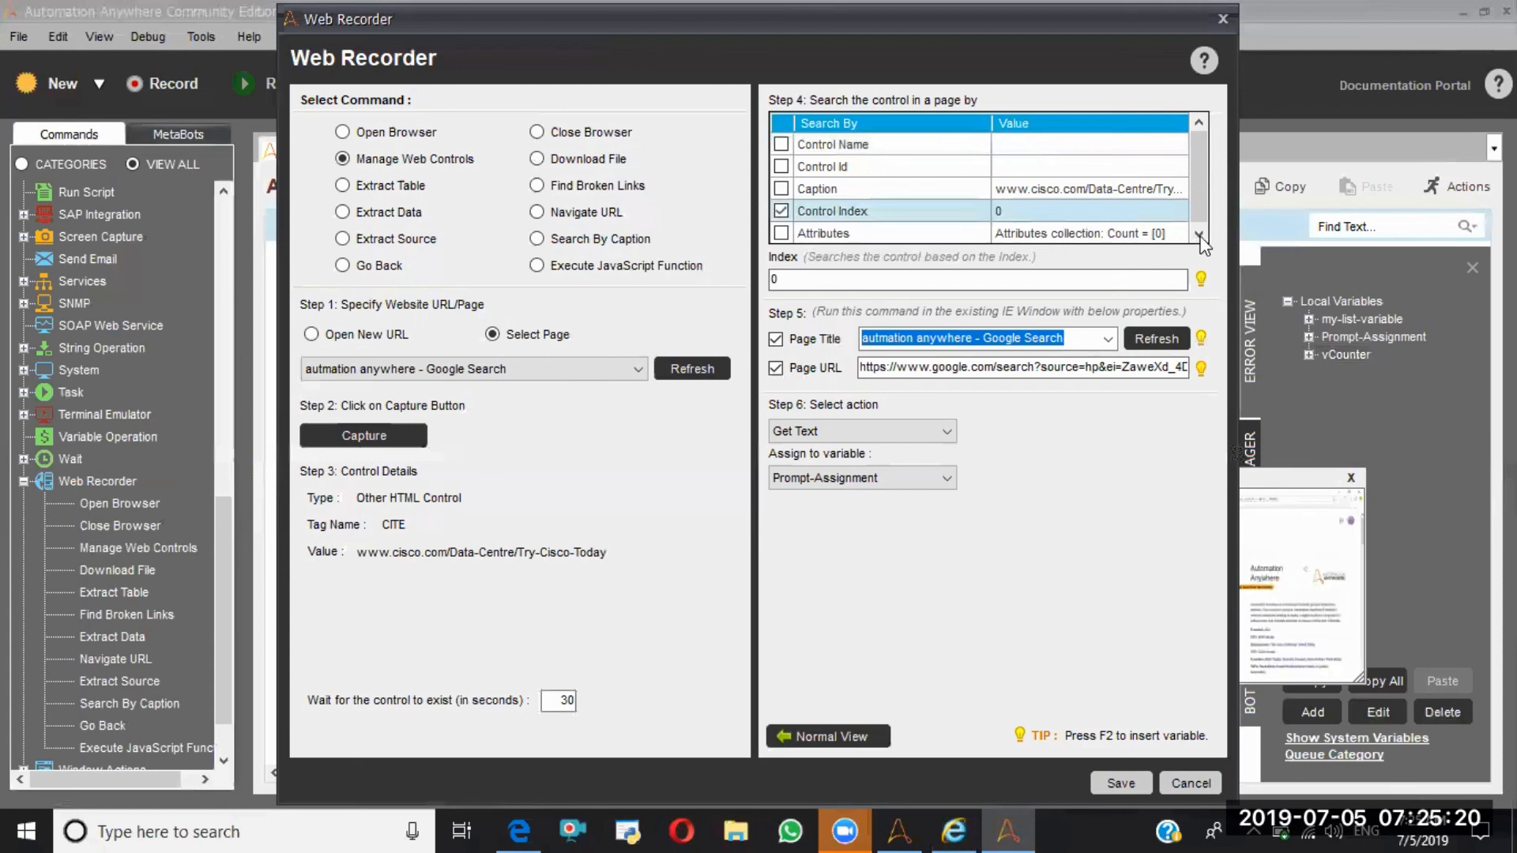
- Replace the fixed control index with the $vCounter$ variable and save the command
scroll(886, 215, down, 1)
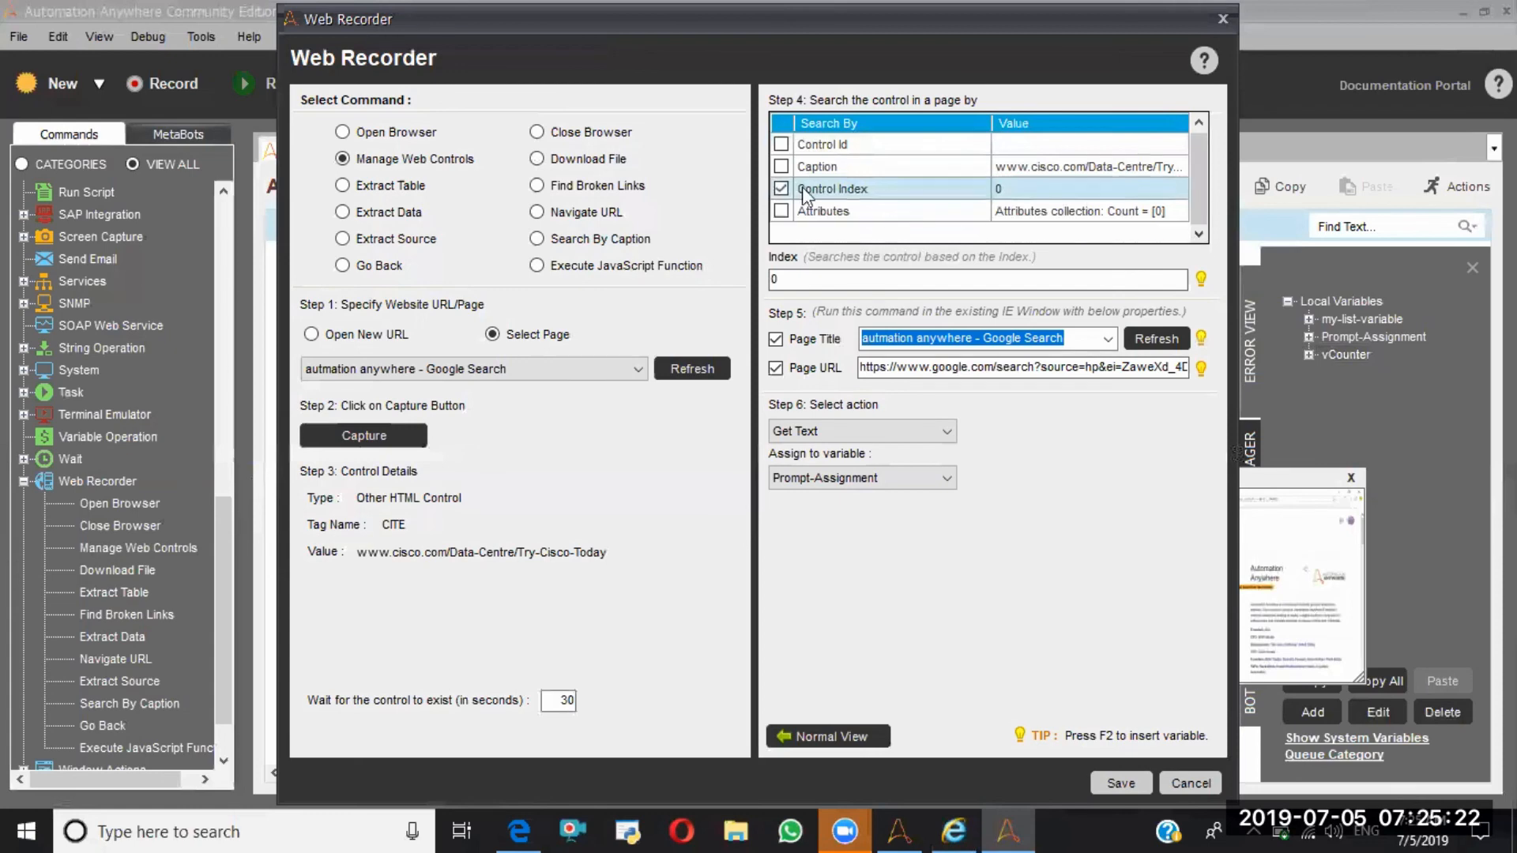
click(814, 210)
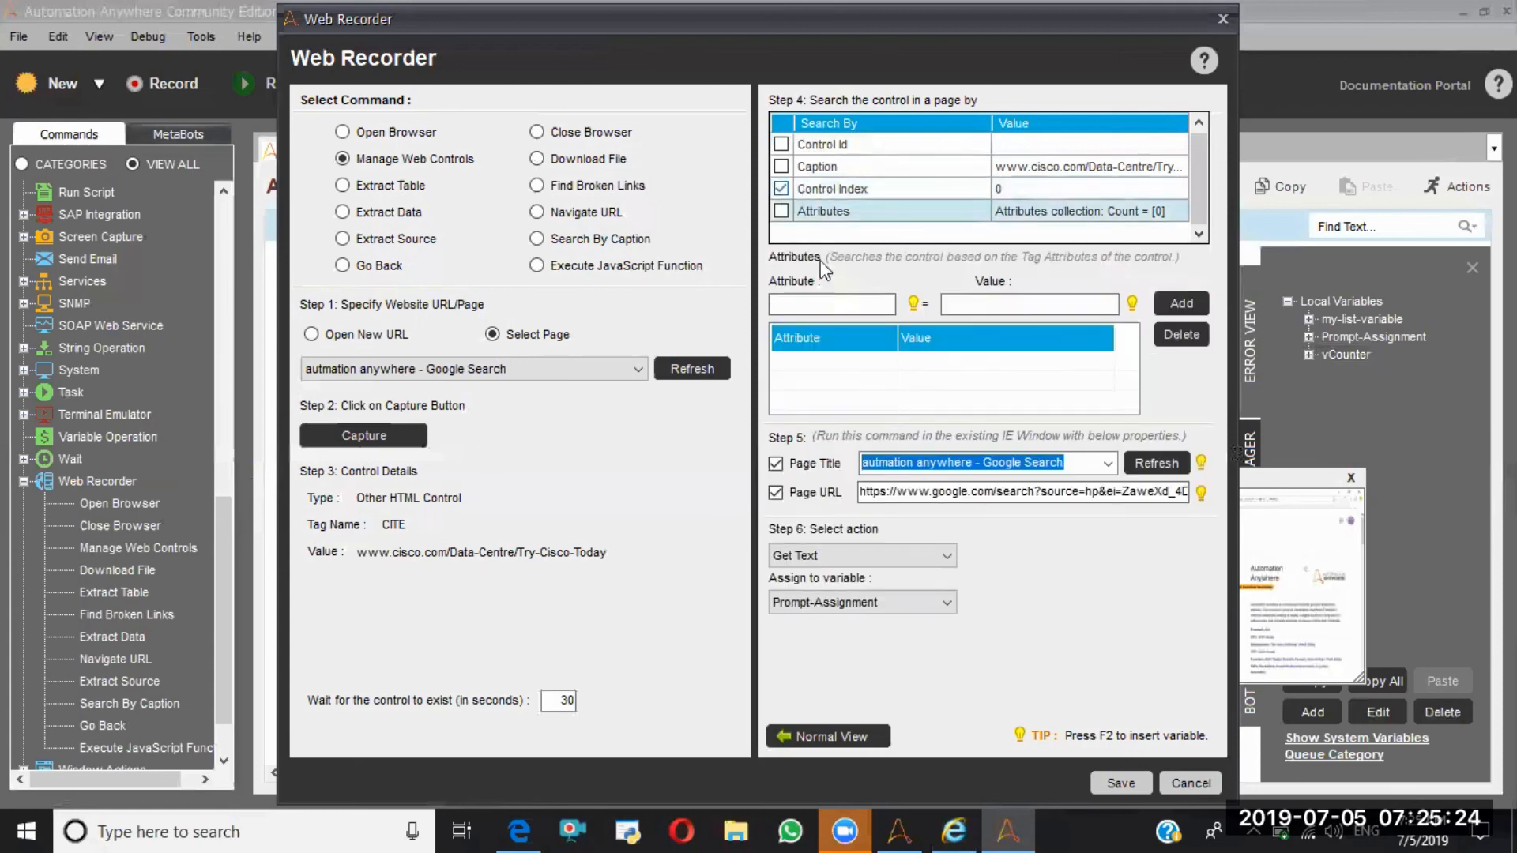
click(851, 188)
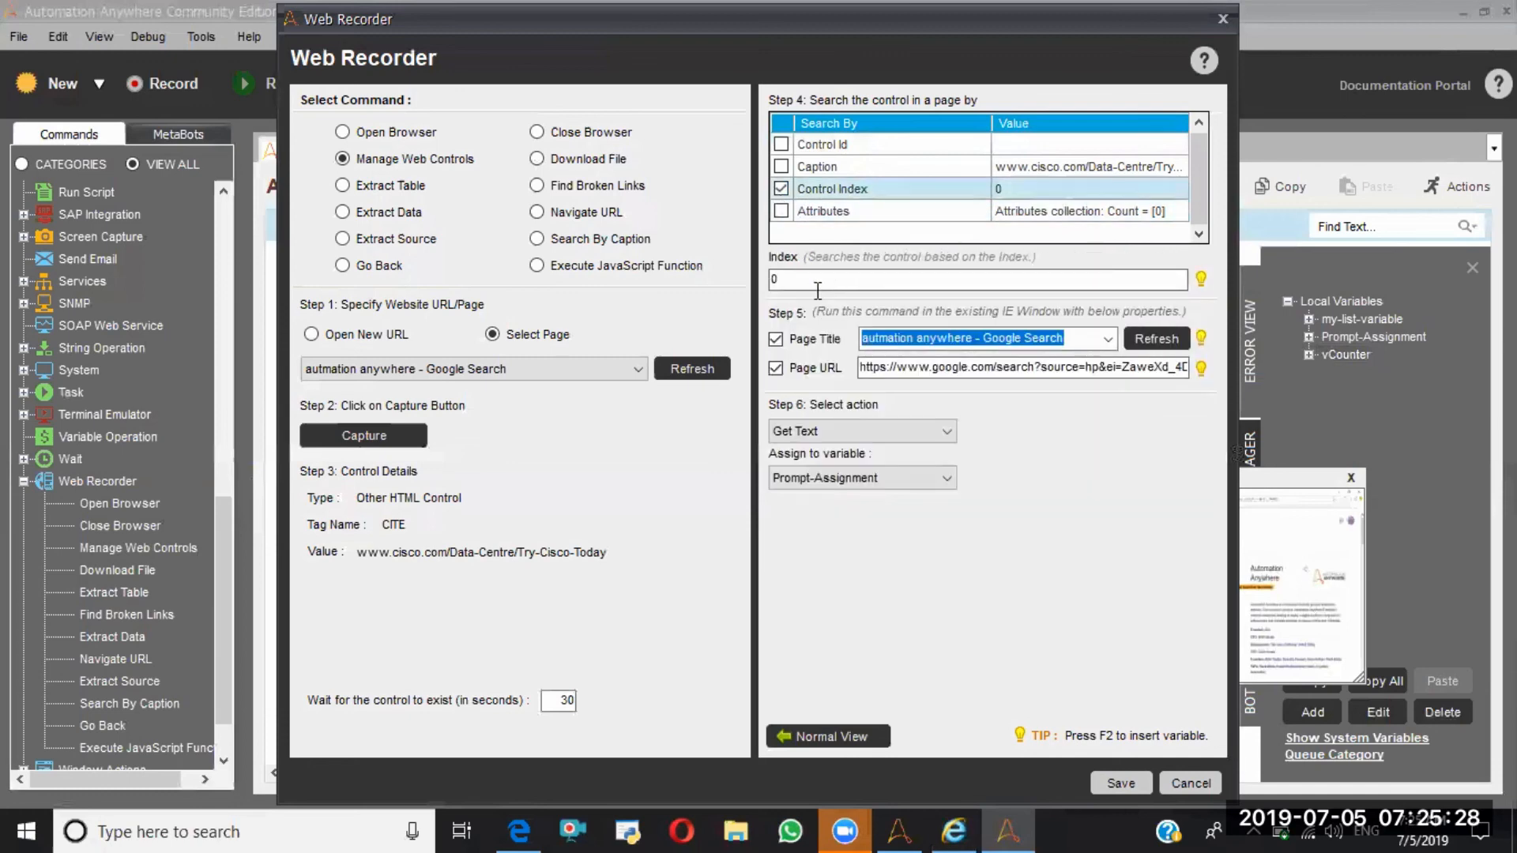
key(BackSpace)
key(F2)
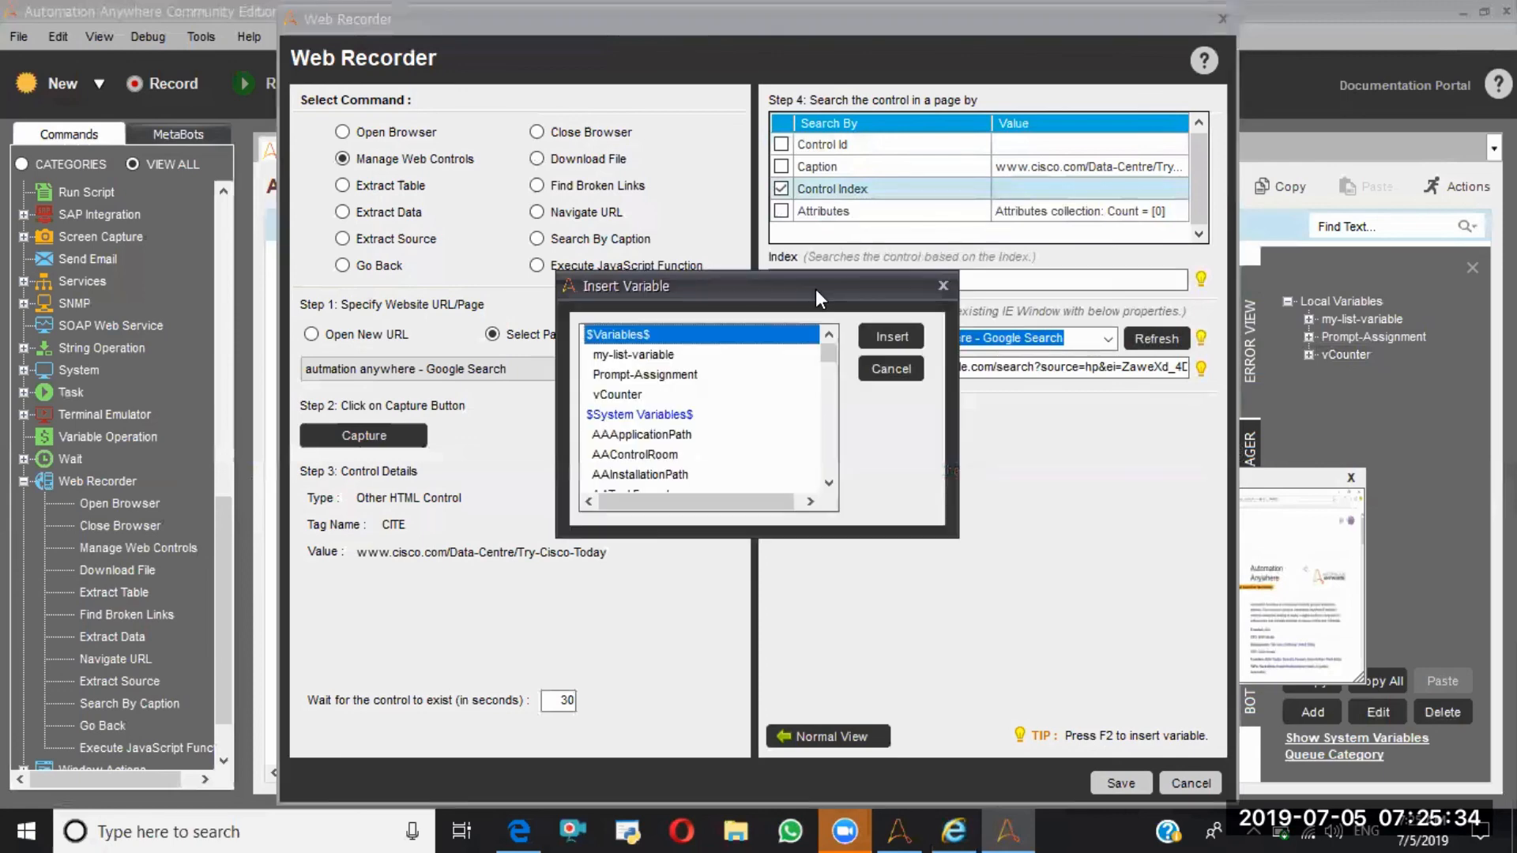
key(Down)
key(Down)
key(Down)
key(Return)
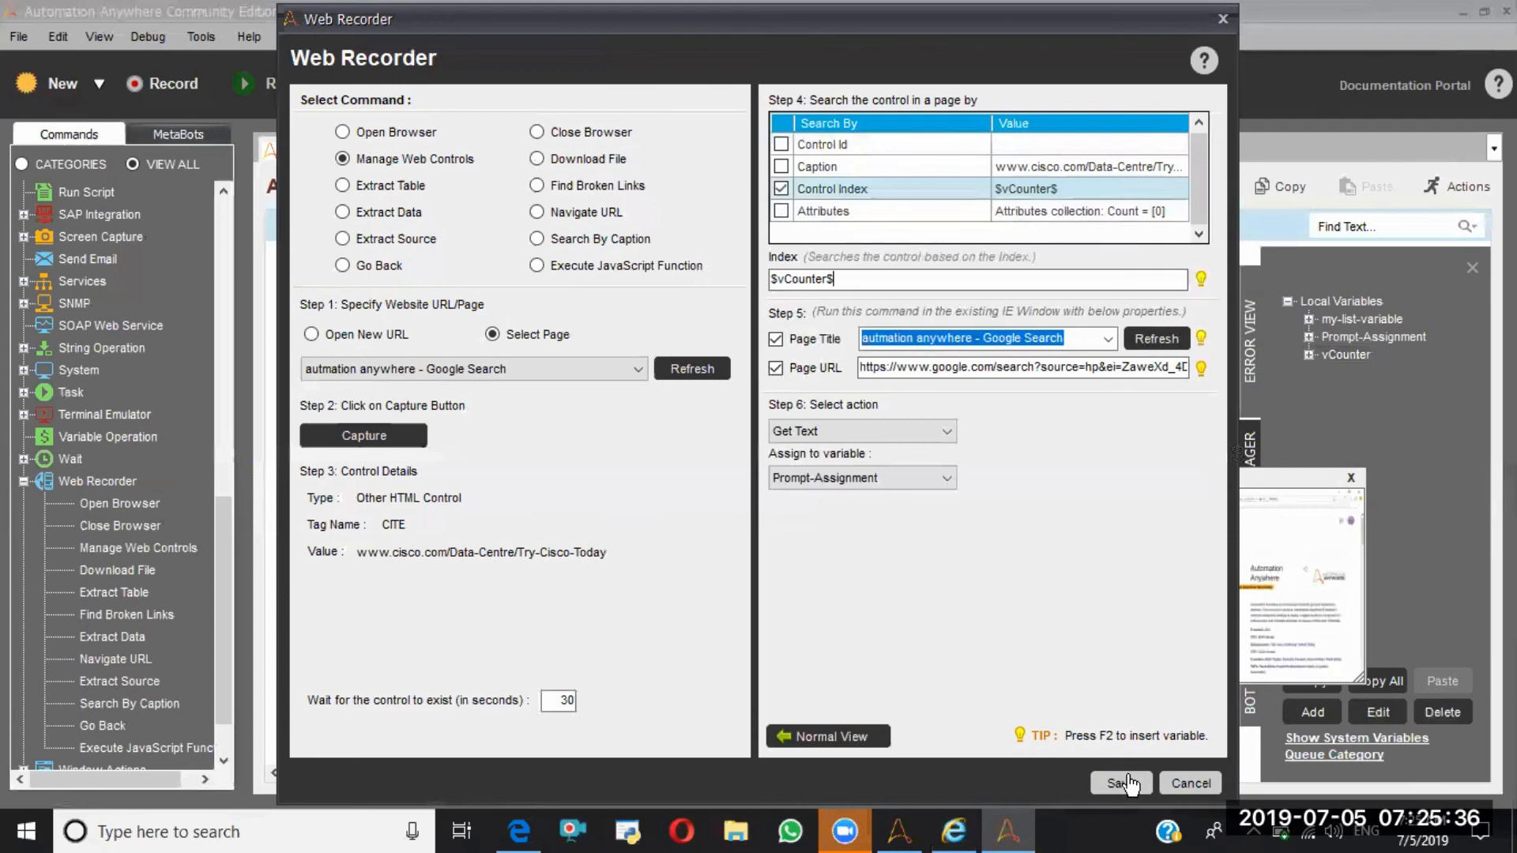
click(1122, 783)
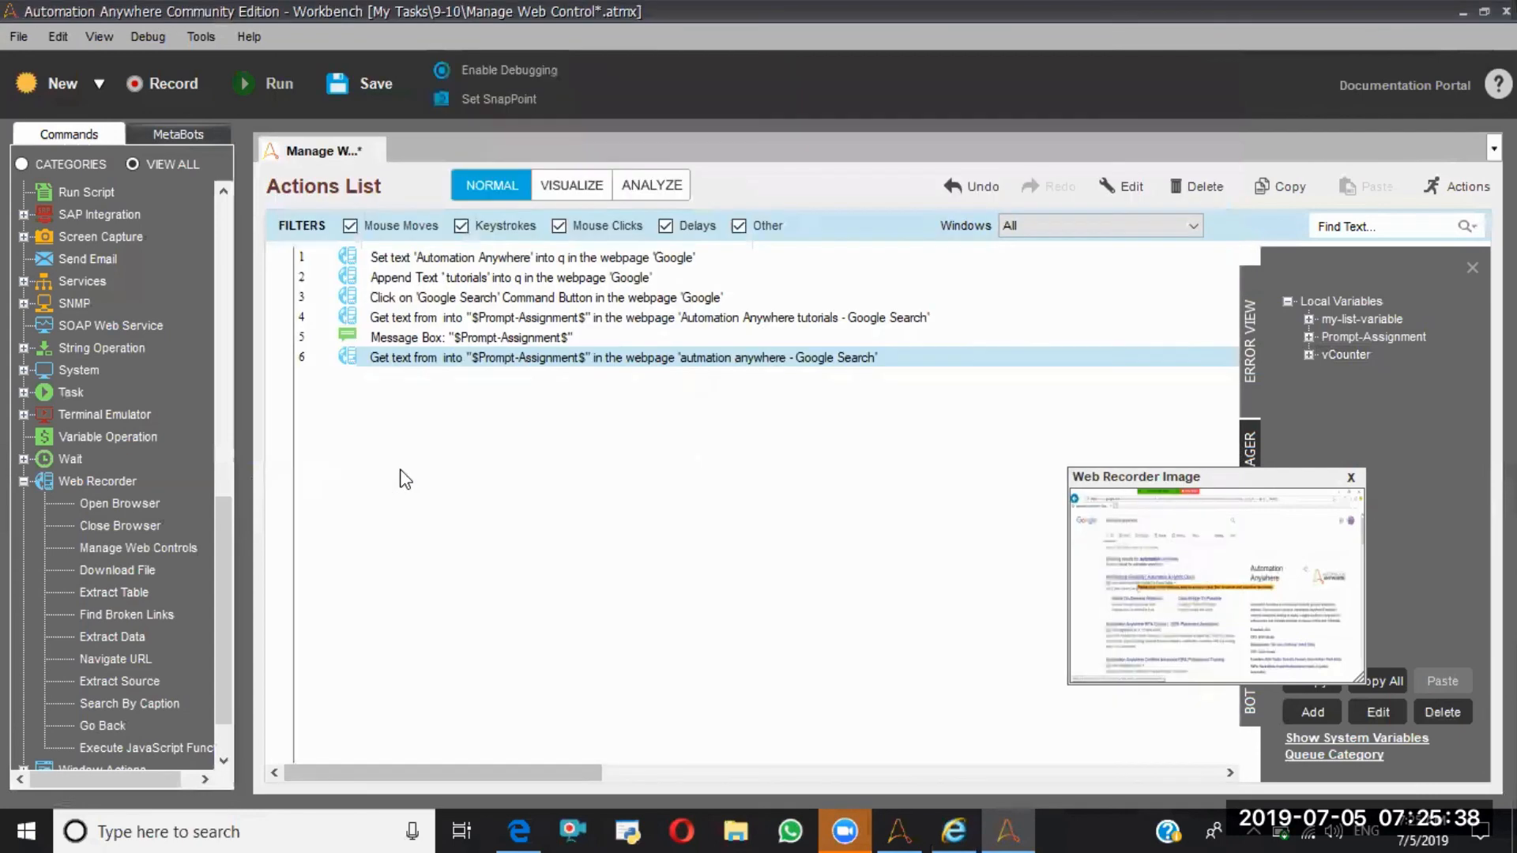
- Insert a Times loop that runs 3 times after the Message Box command on line 5
click(458, 339)
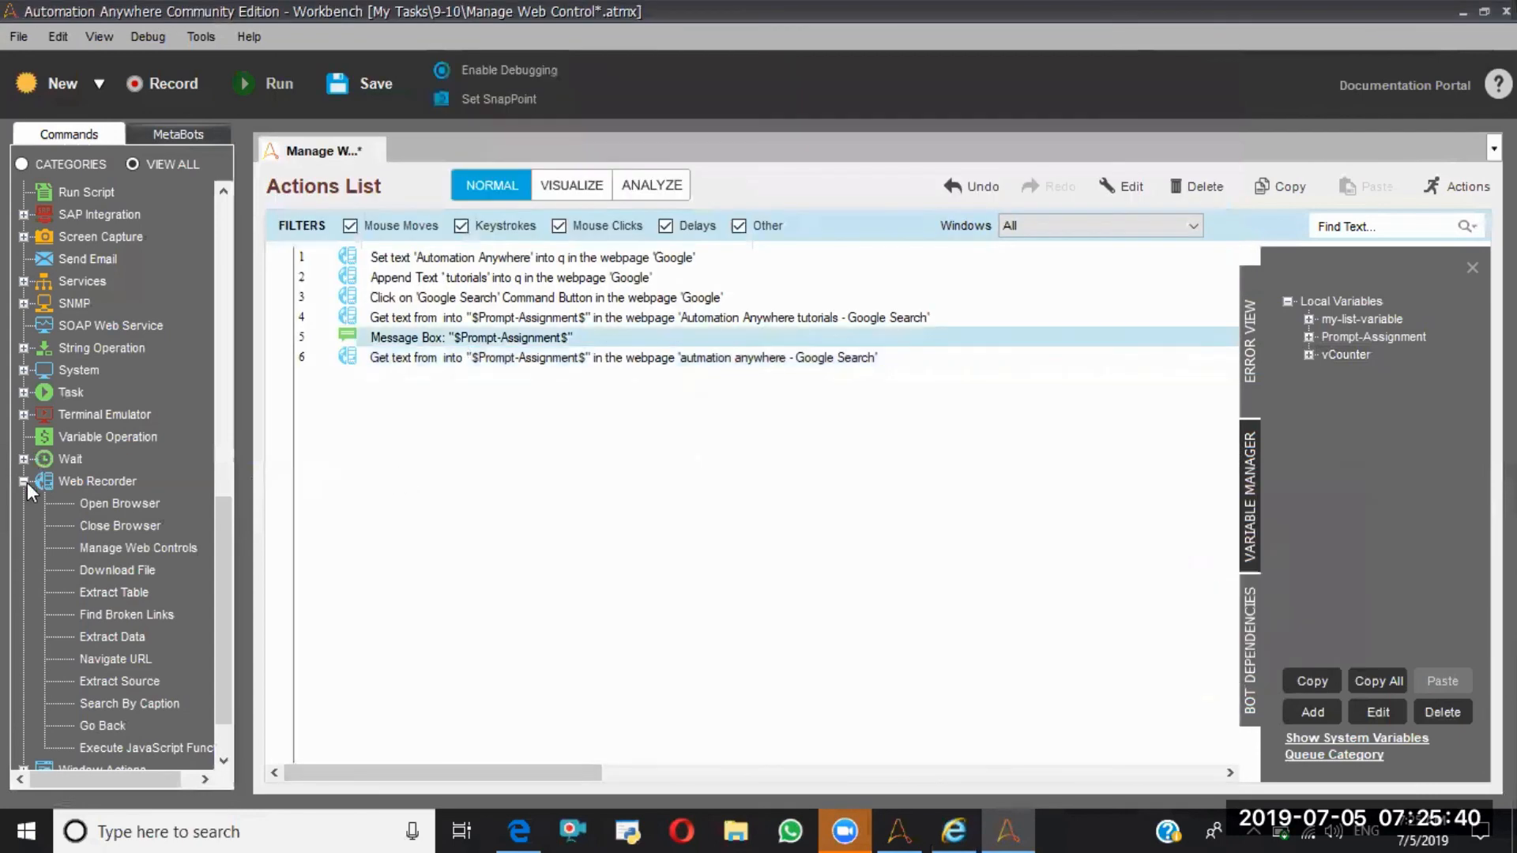
click(27, 481)
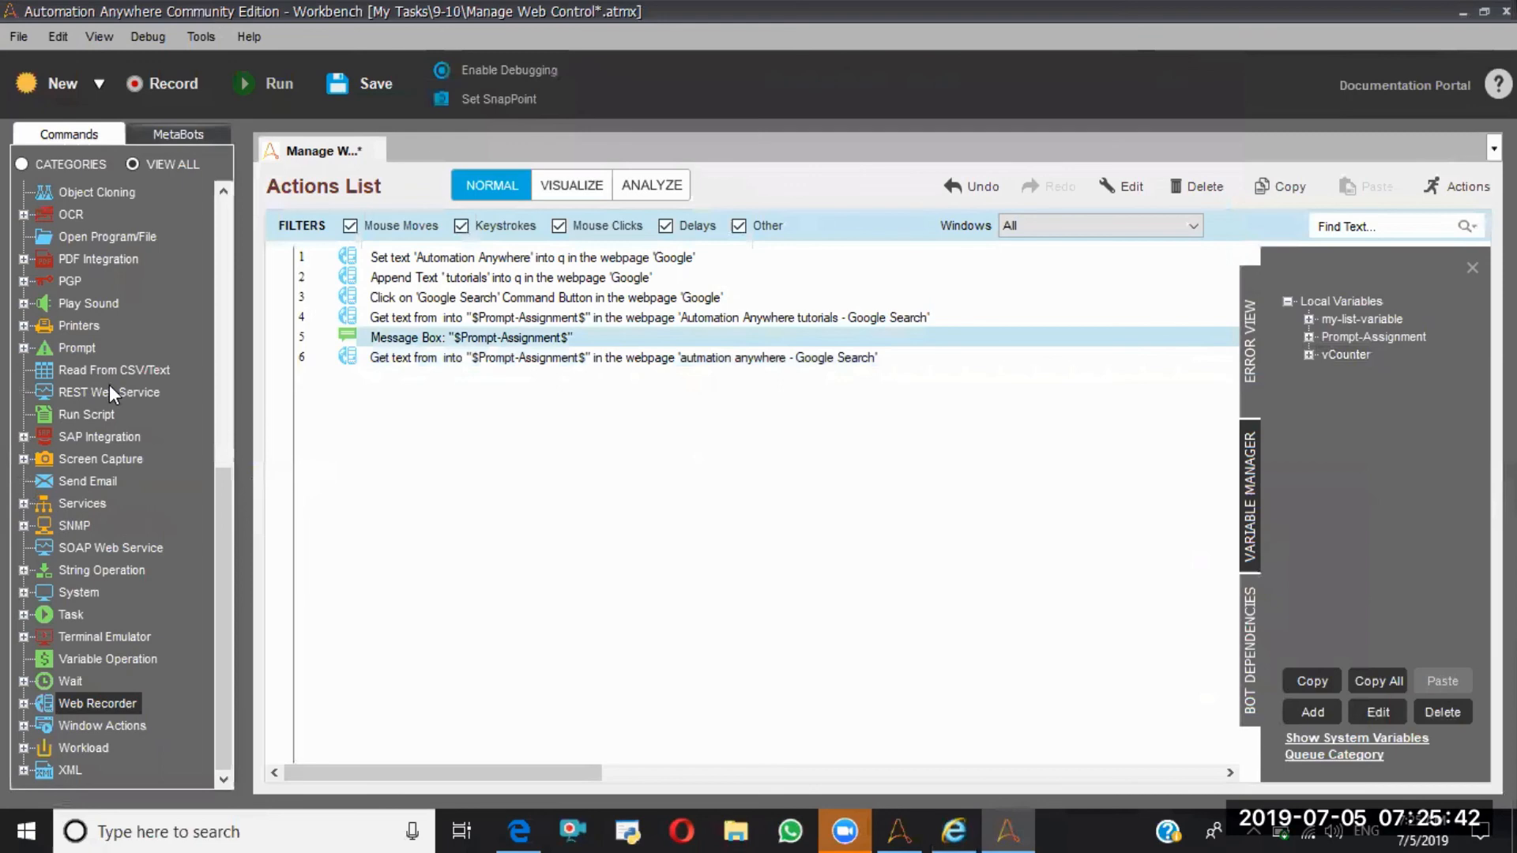
scroll(109, 385, up, 2)
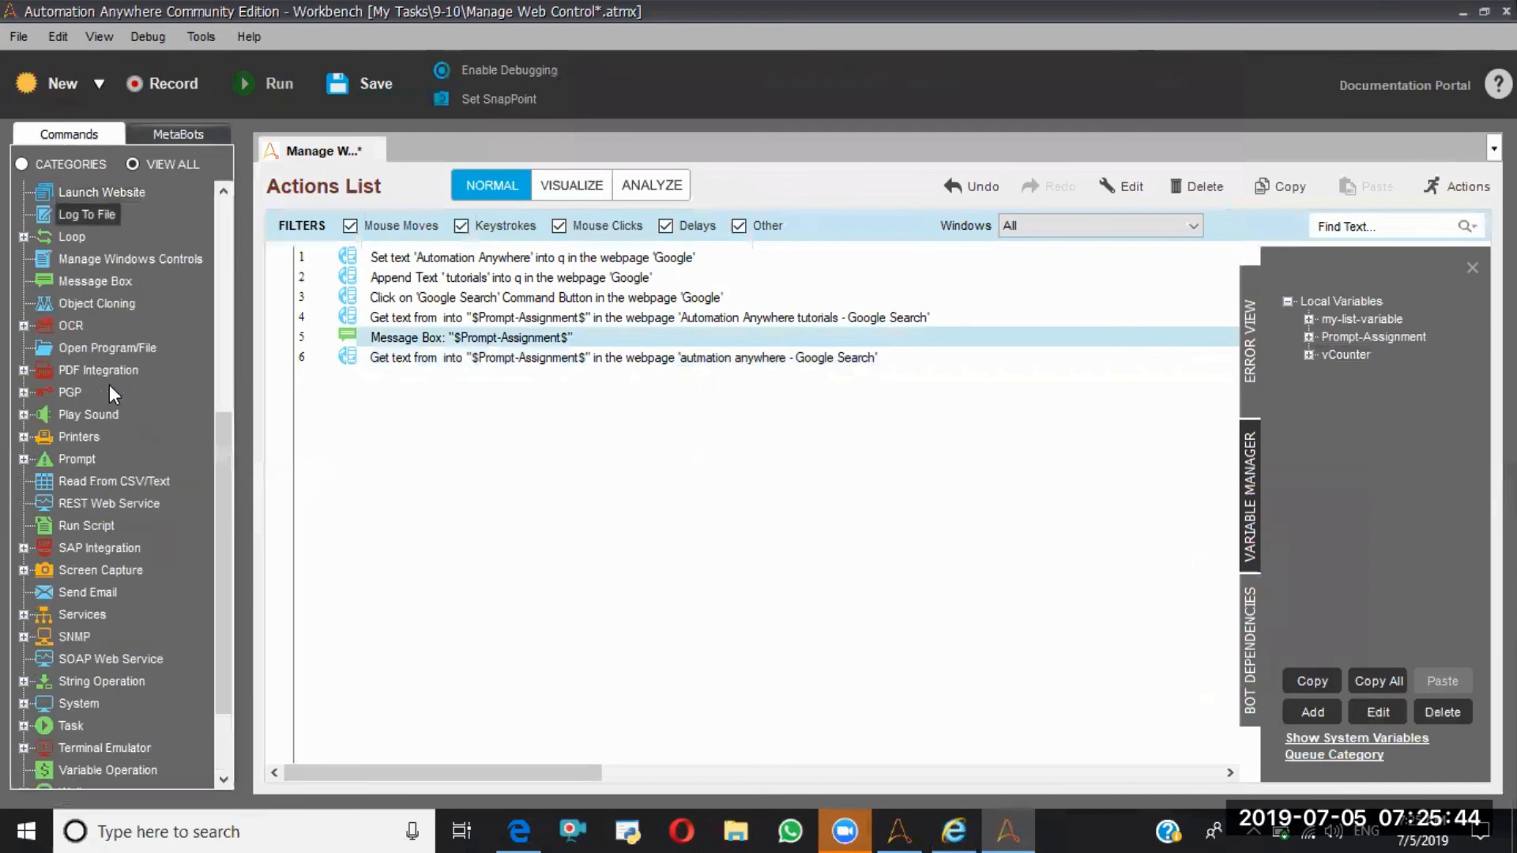
key(l)
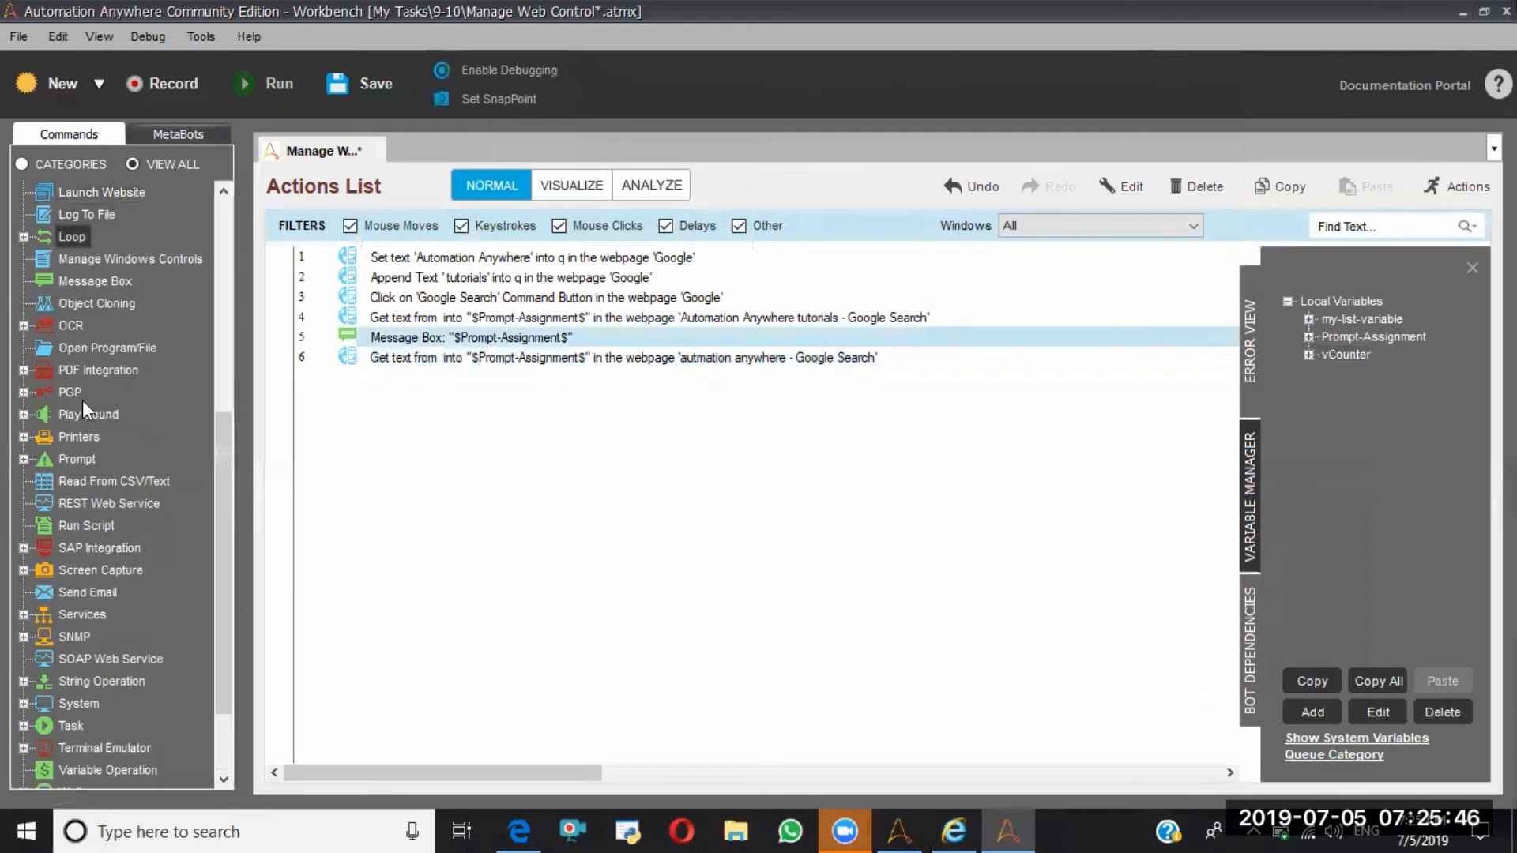
key(Right)
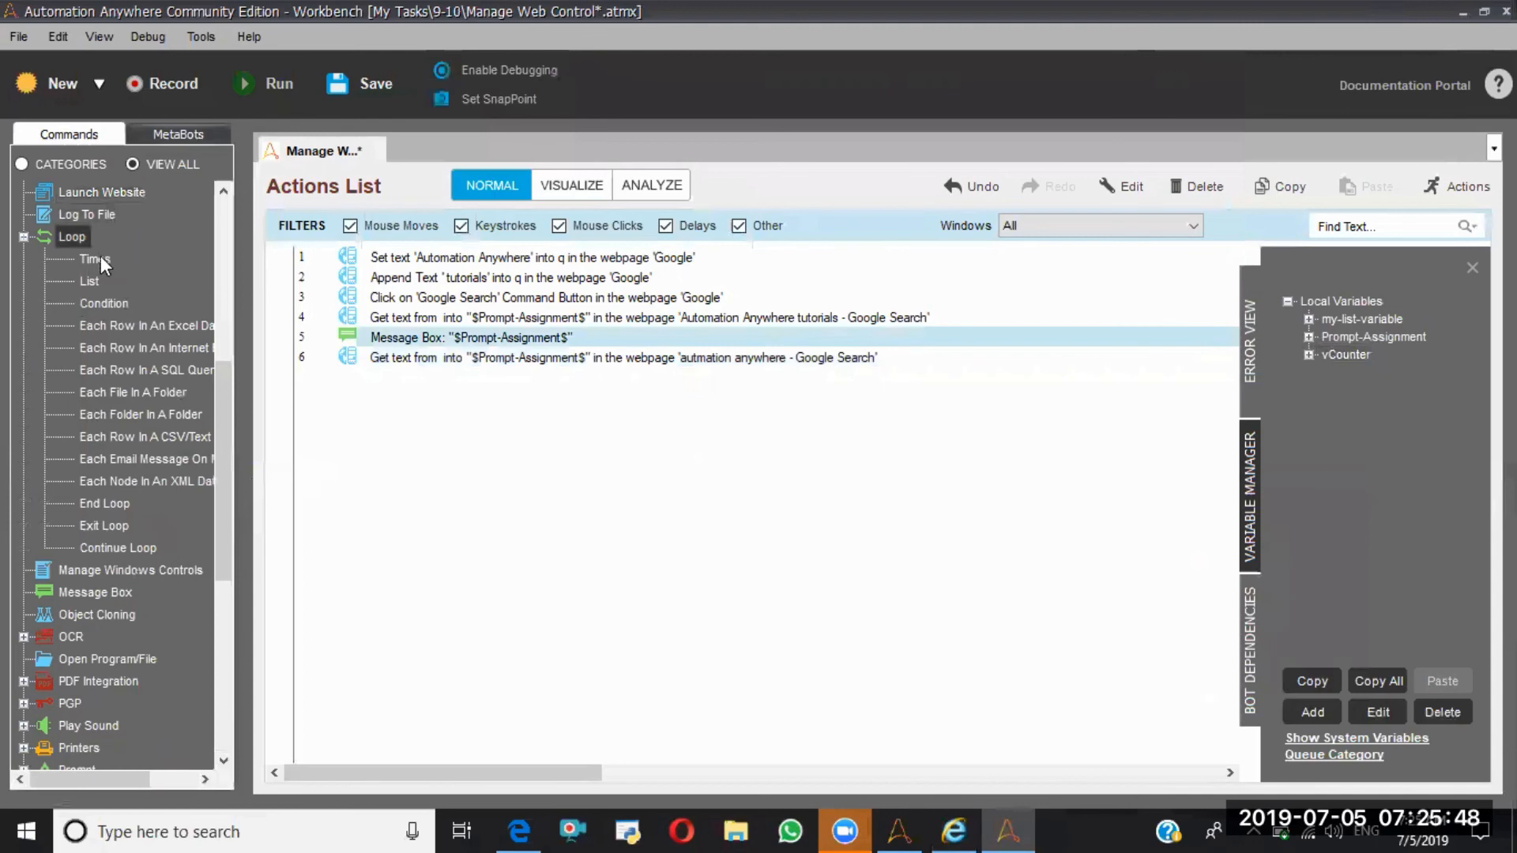
key(Return)
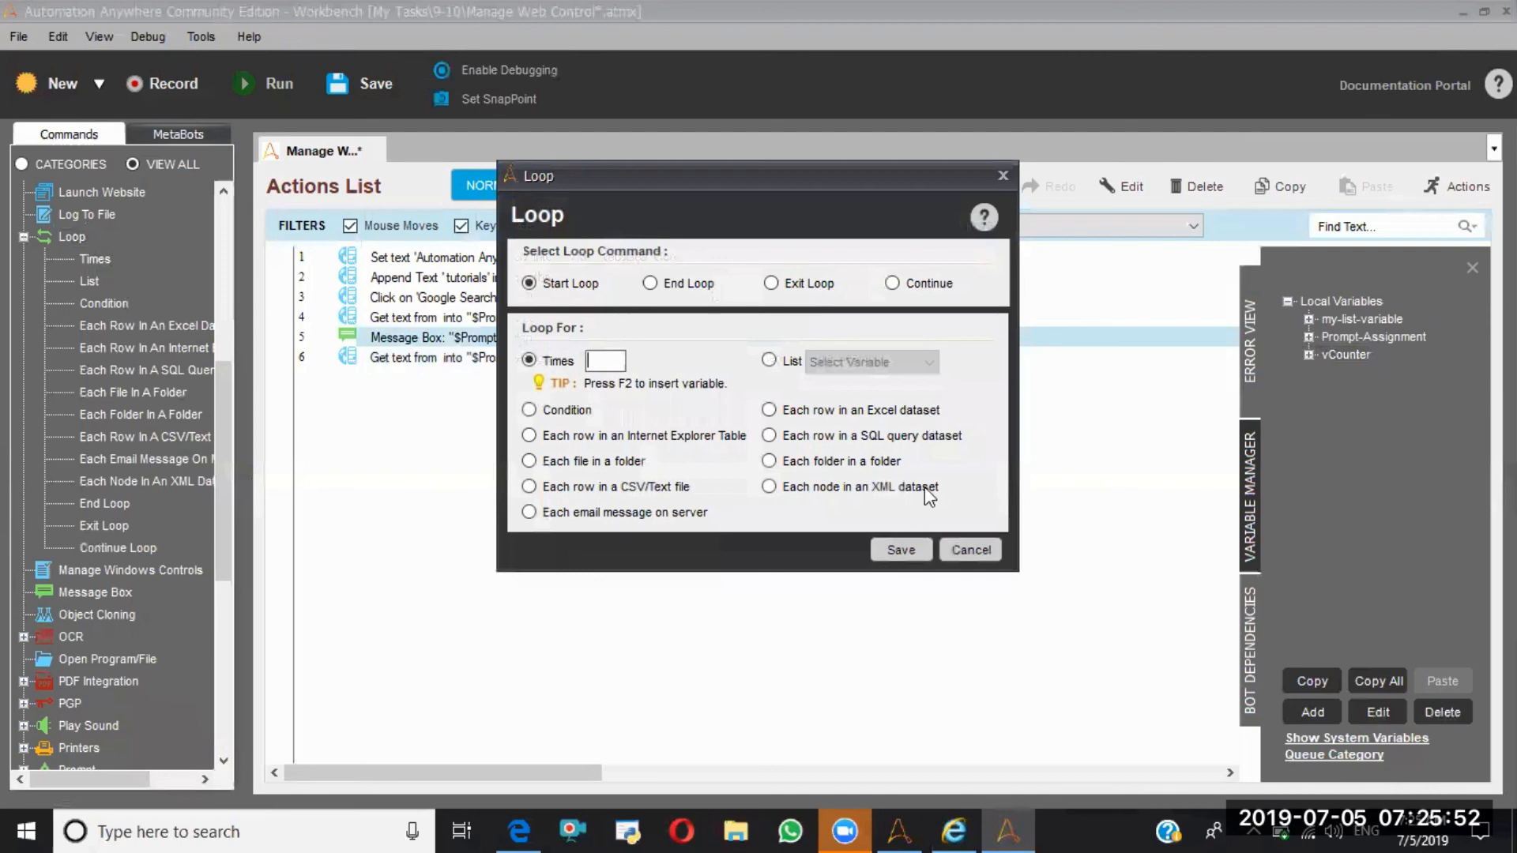
text(3)
click(901, 550)
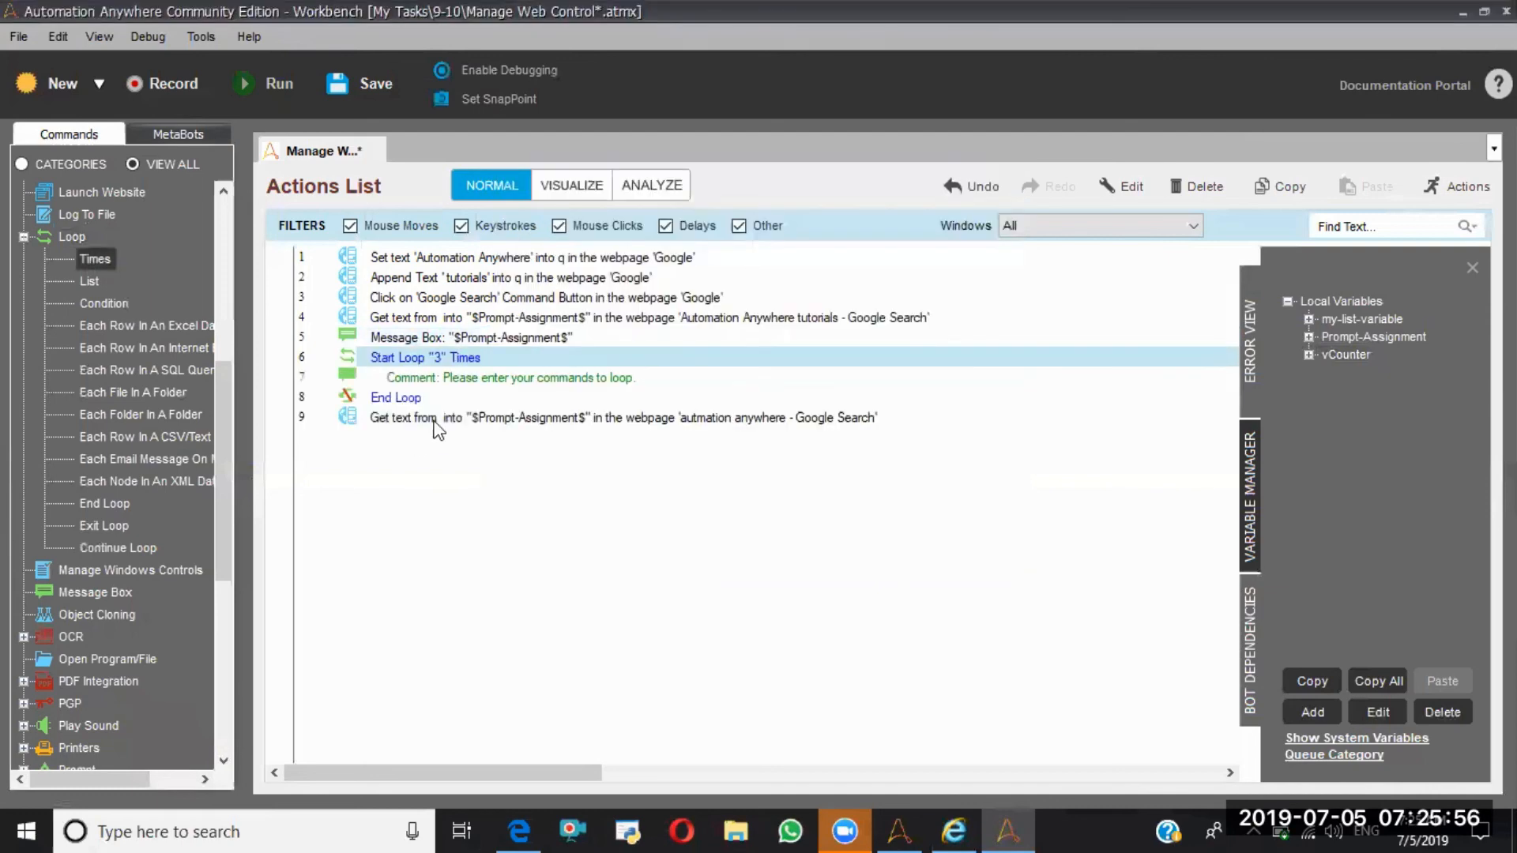
- Move the second Get Text command and the Message Box command inside the 3-times loop, with Get Text first
click(435, 427)
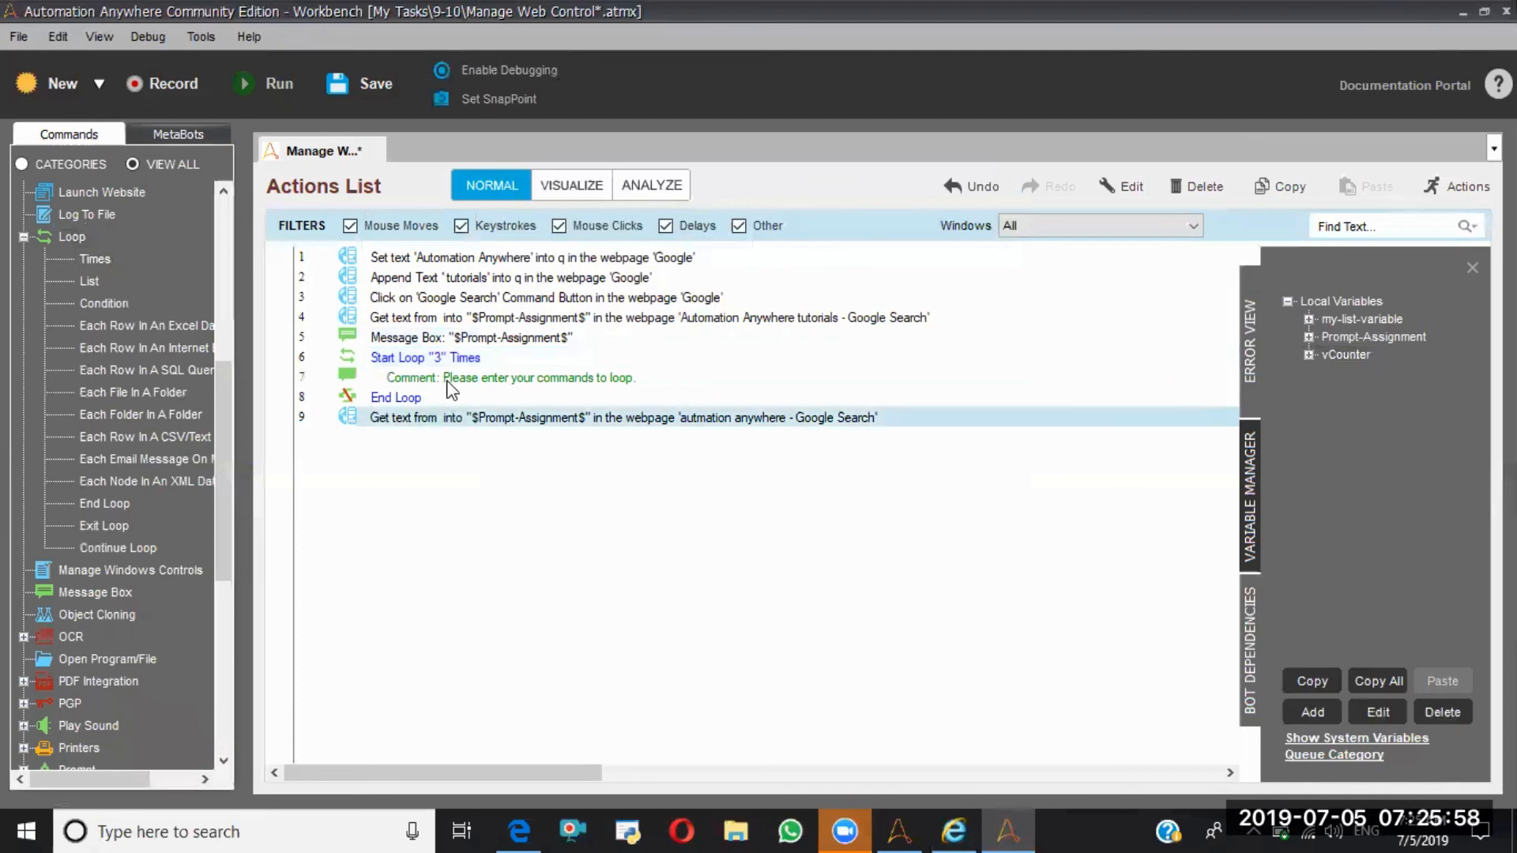
drag(436, 423, 459, 399)
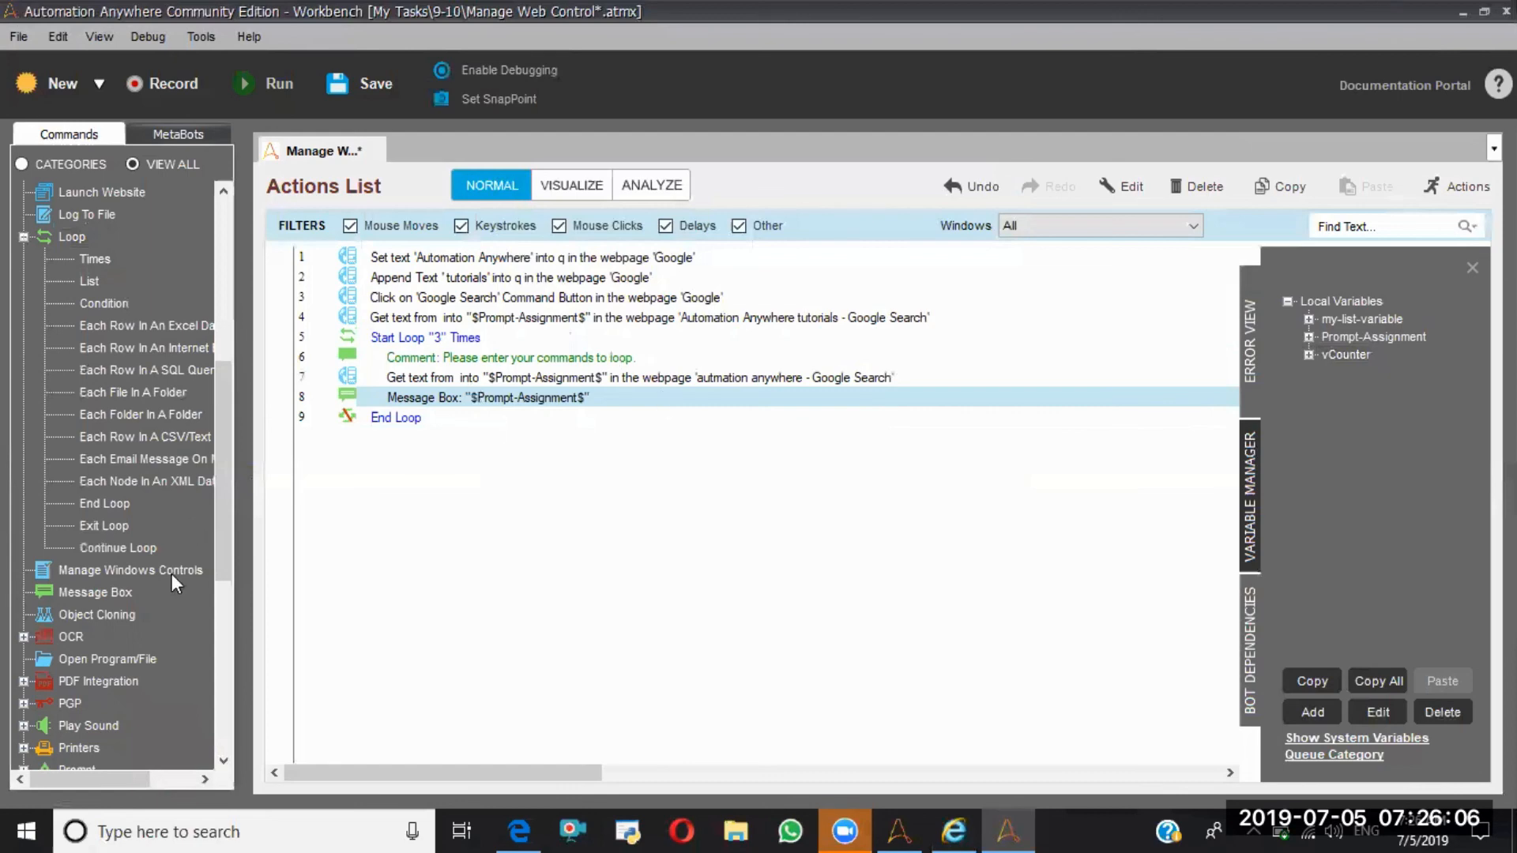
- Add a Variable Operation after the Message Box in the loop that assigns $vCounter$+1 to vCounter
click(97, 571)
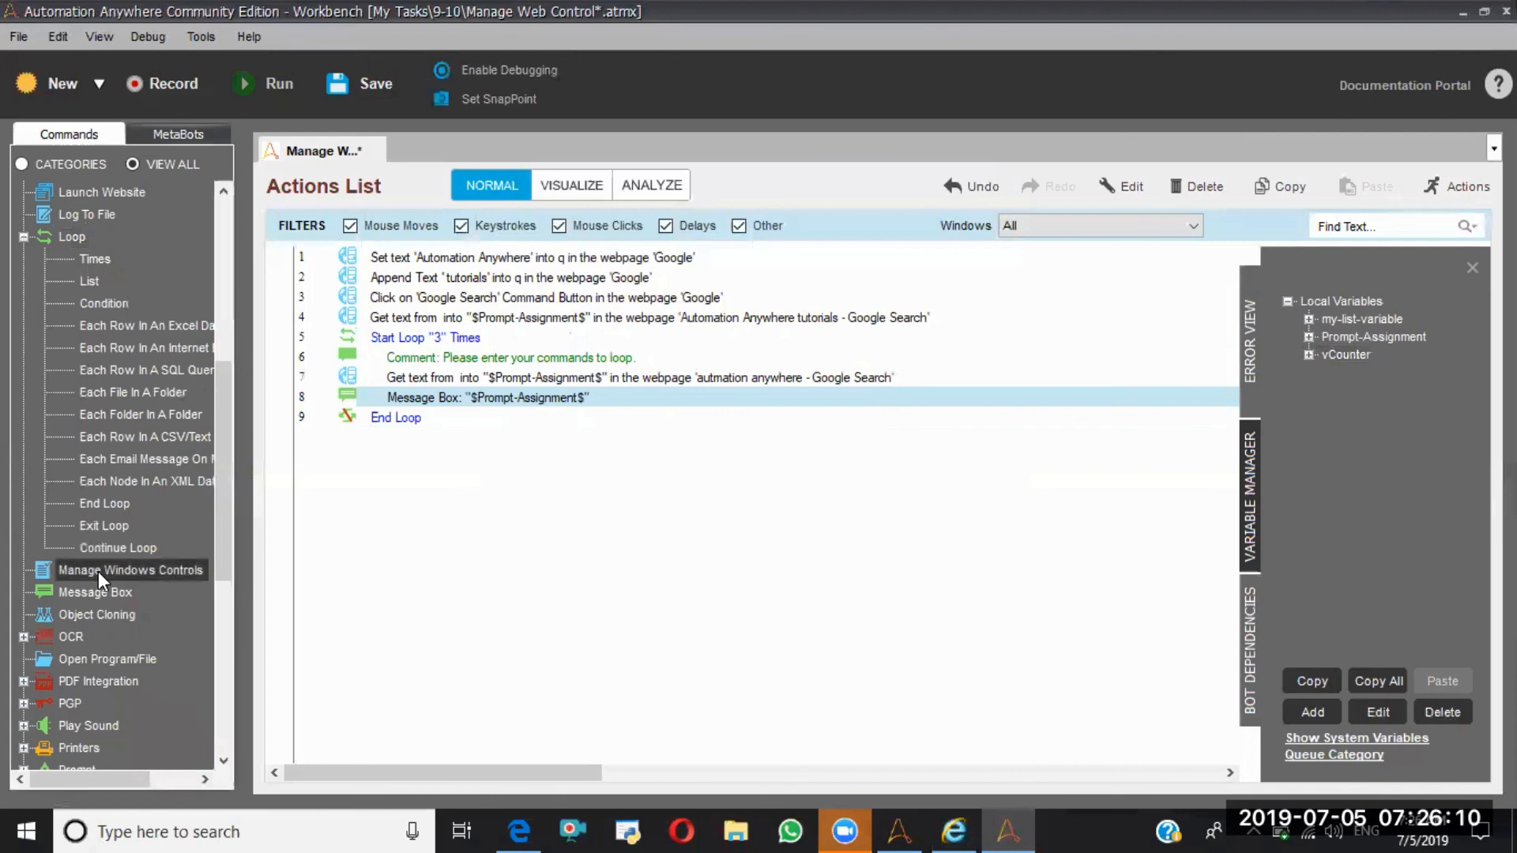
key(v)
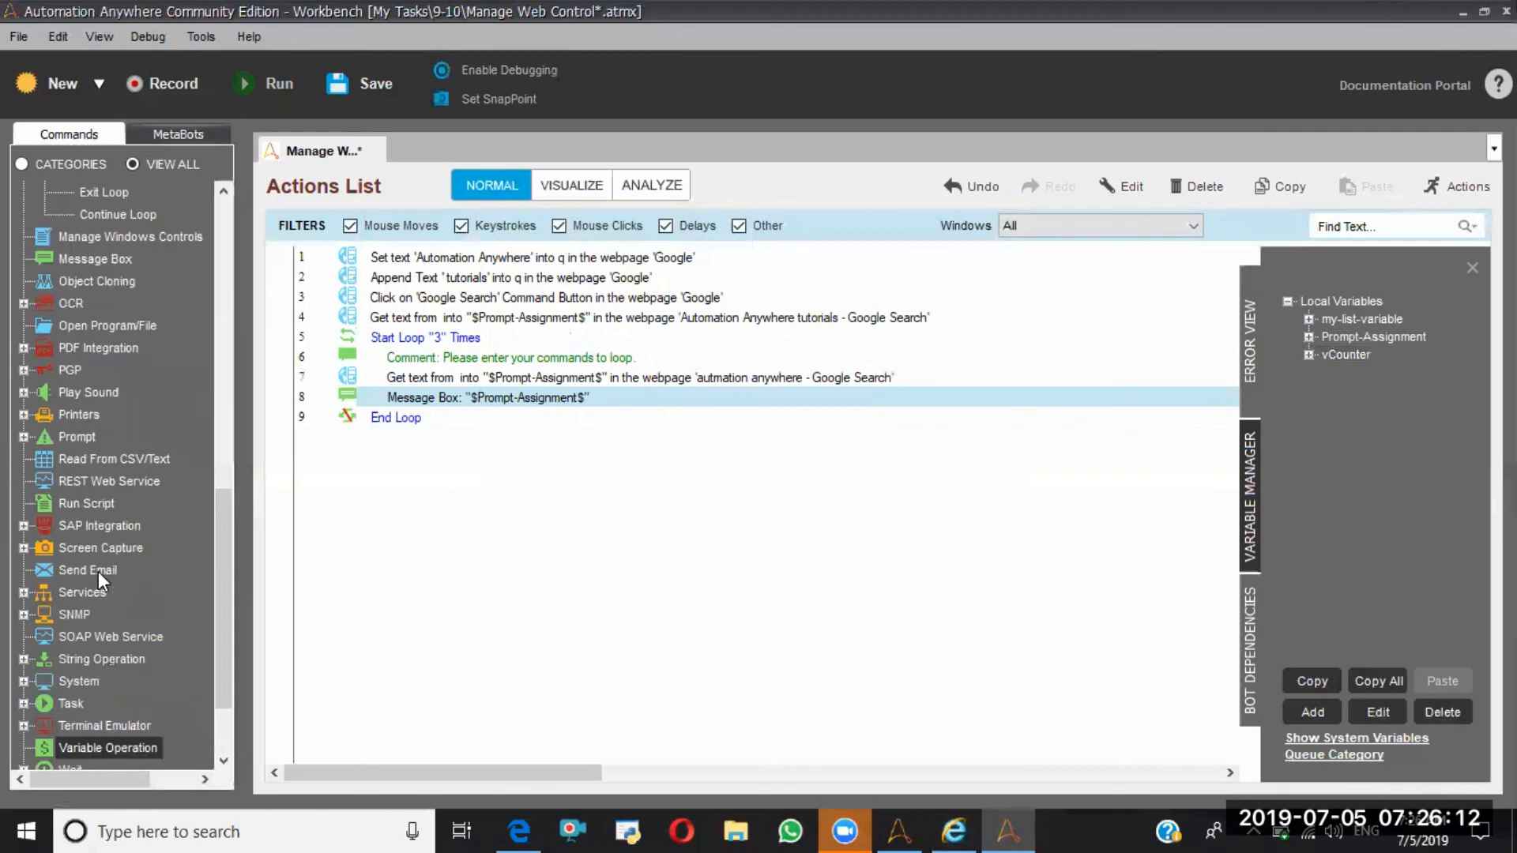
key(Return)
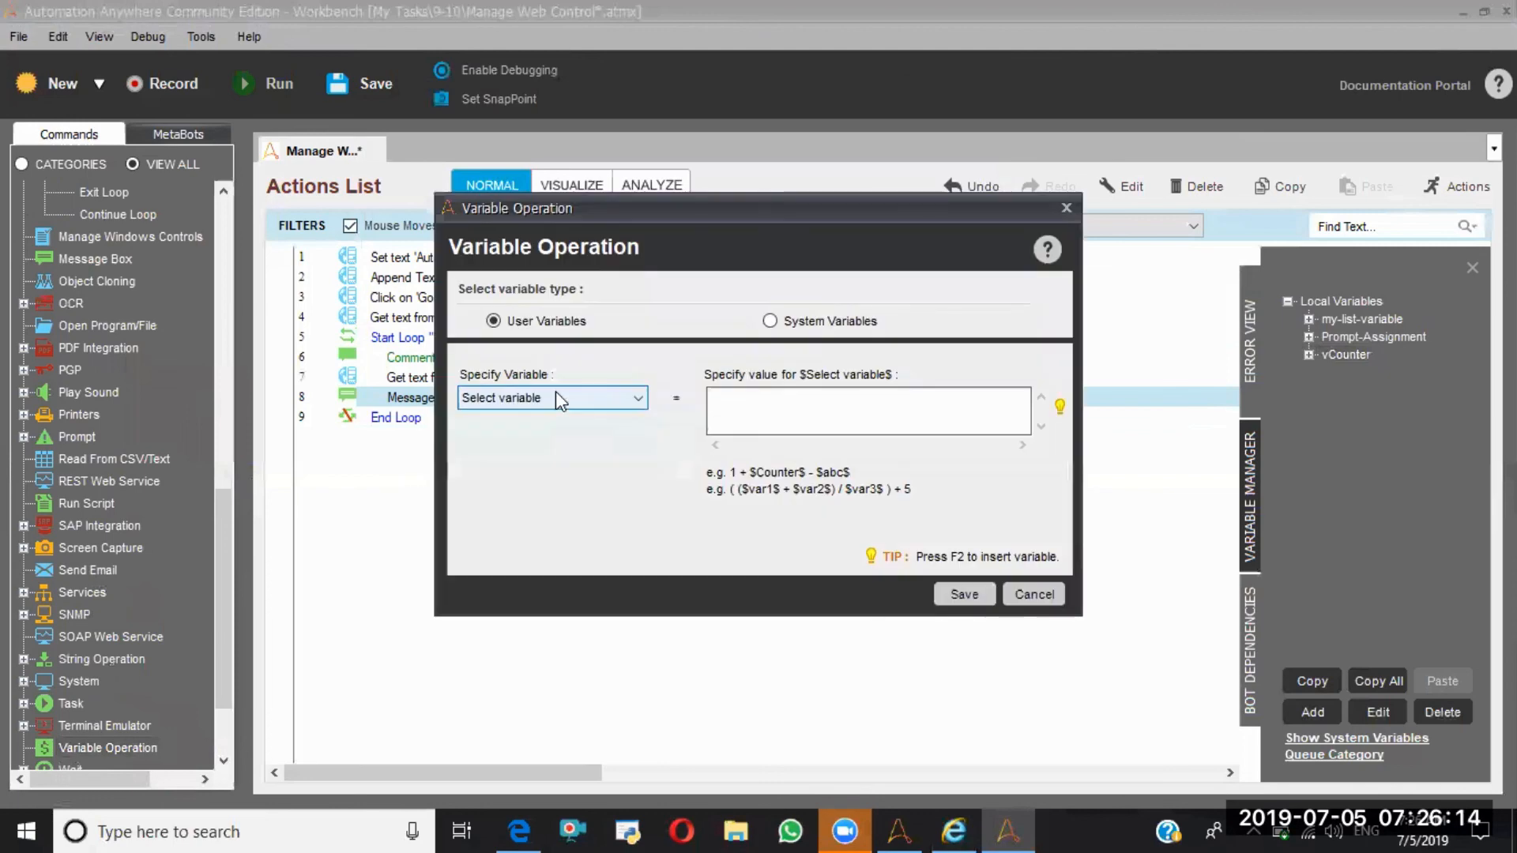
click(556, 394)
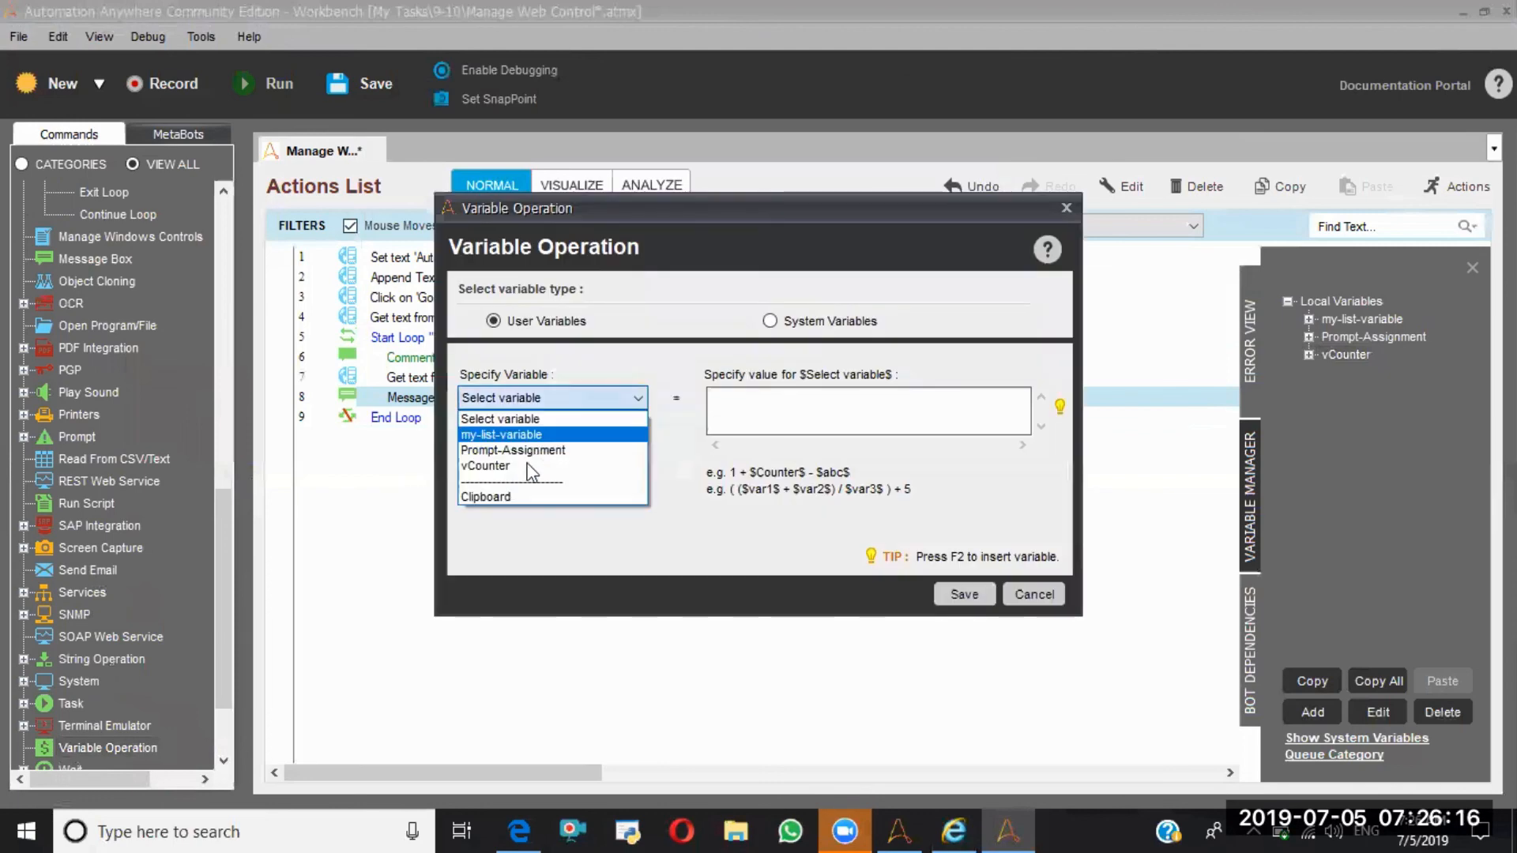
key(Return)
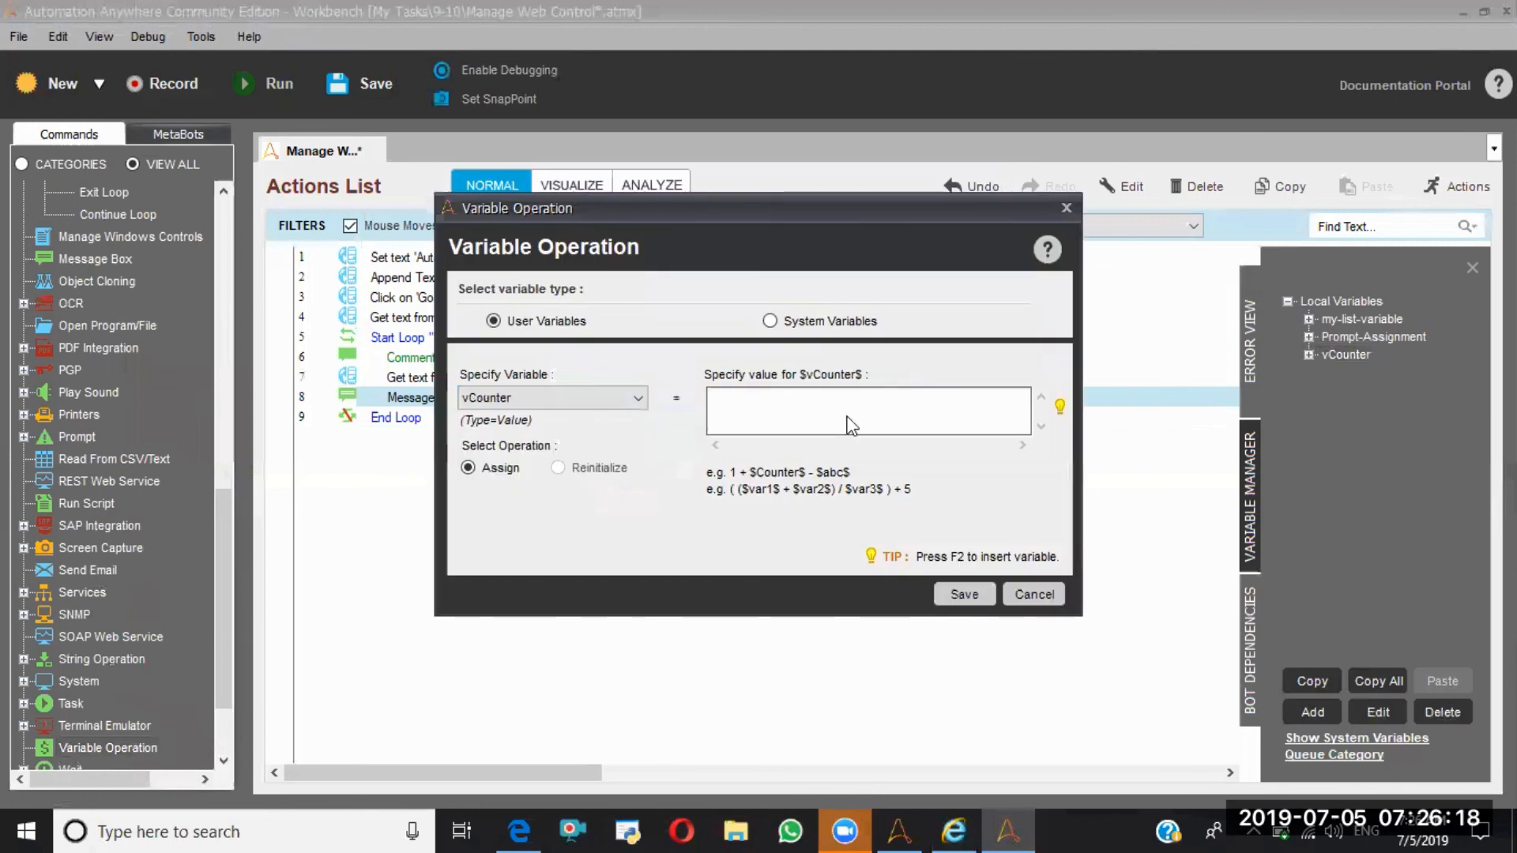
key(F2)
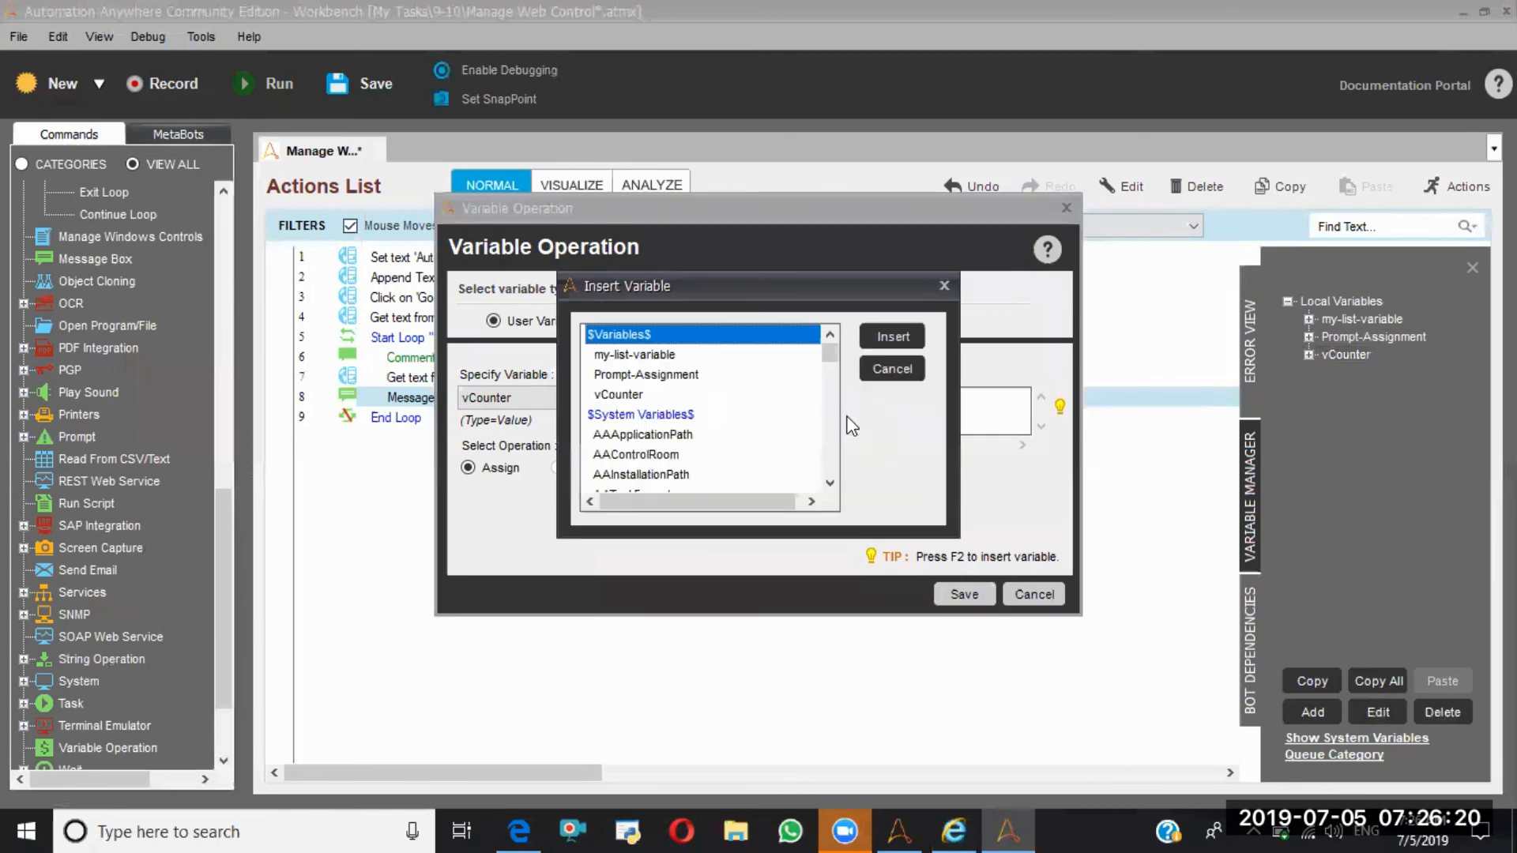
key(Down)
key(Down)
key(Down)
key(Return)
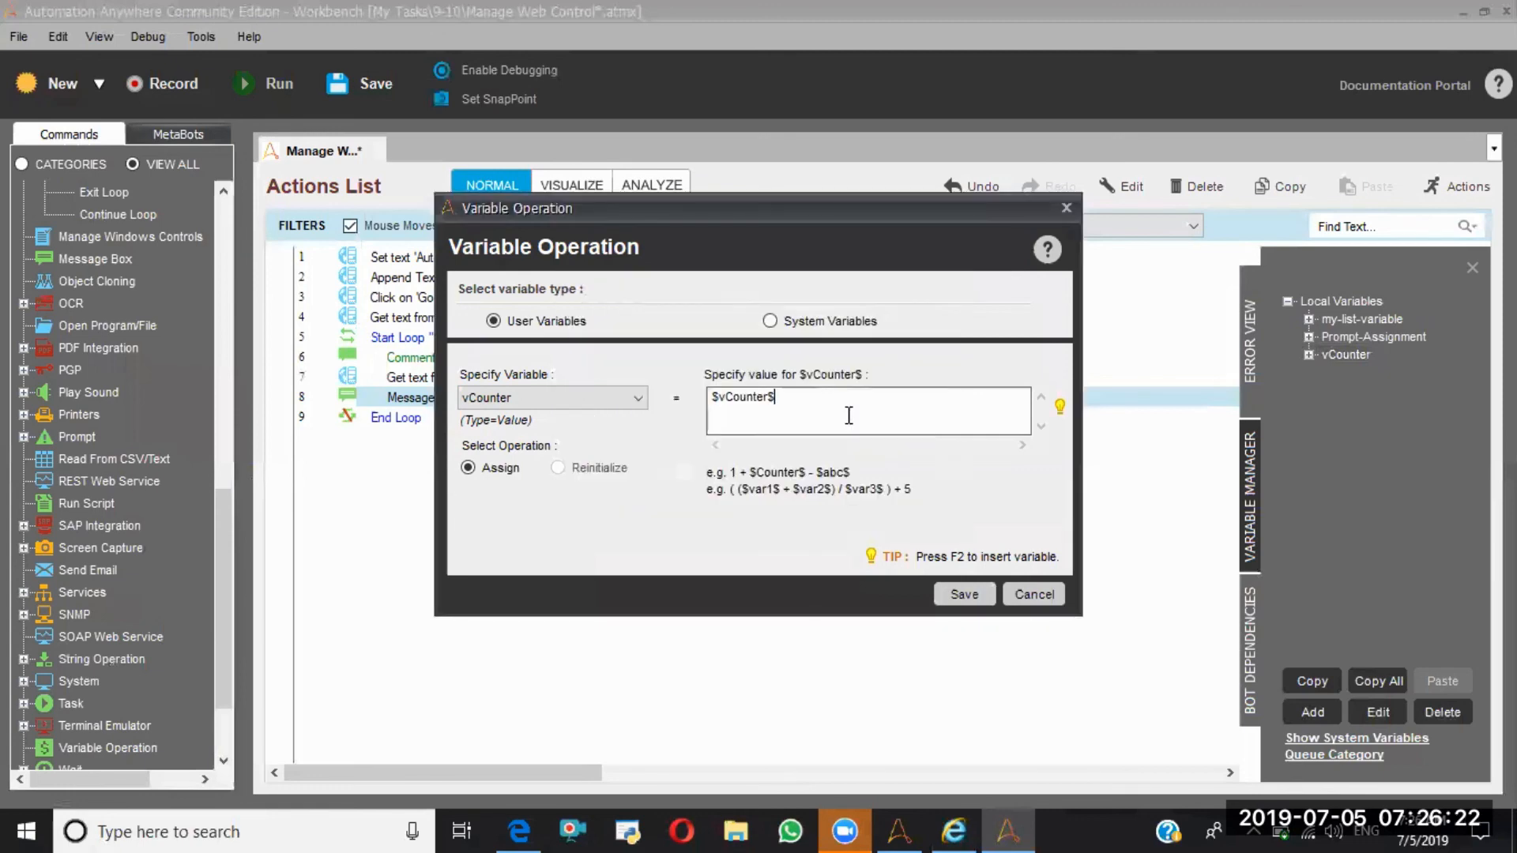
text(+1)
click(964, 594)
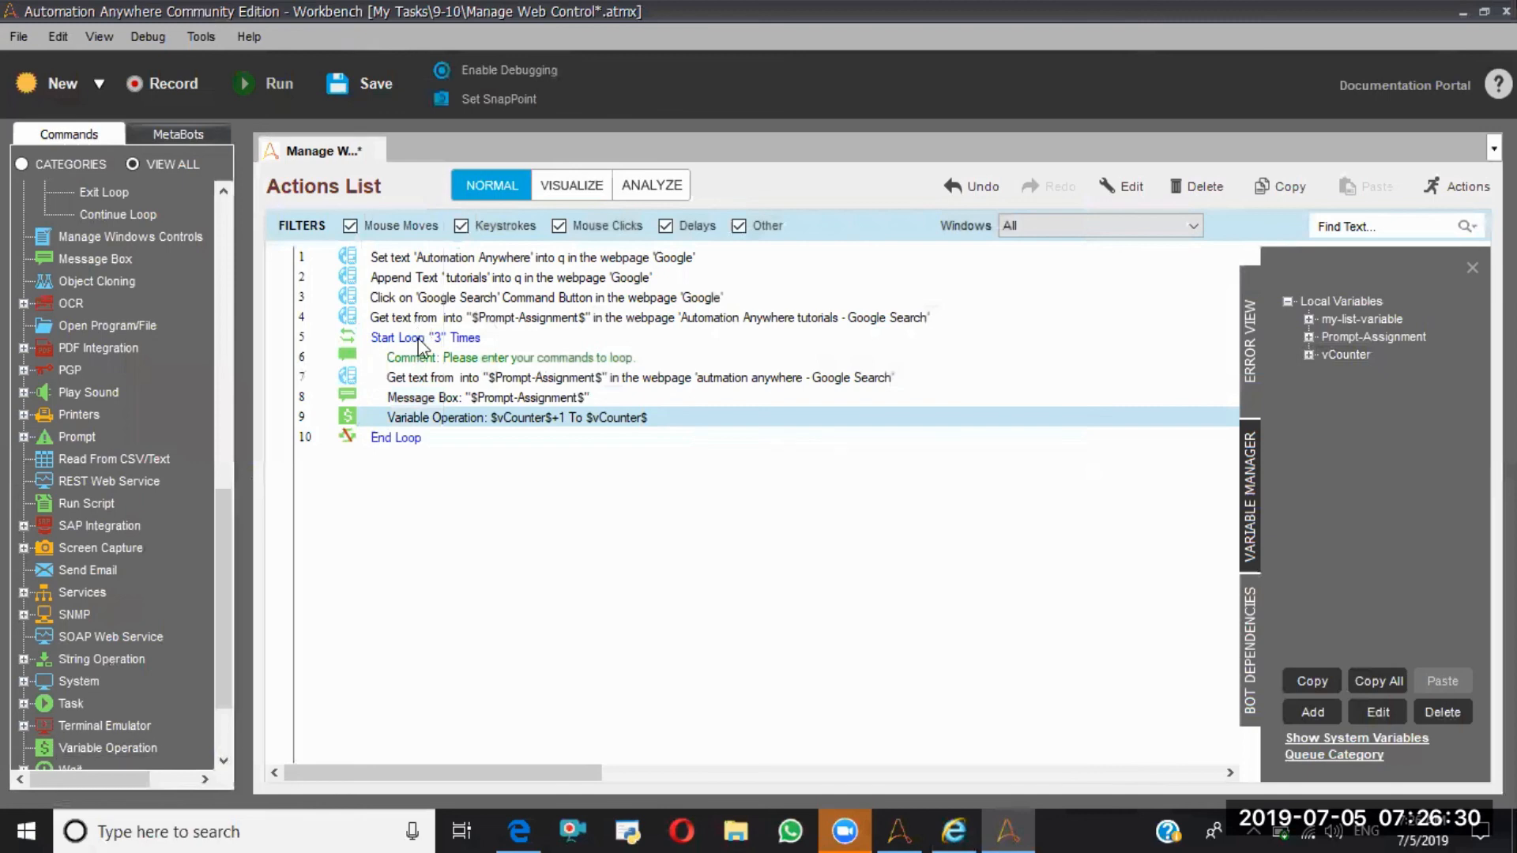
- Save the task, run it from the Start Loop line, dismiss each message box, and return to the Workbench
key(ctrl+s)
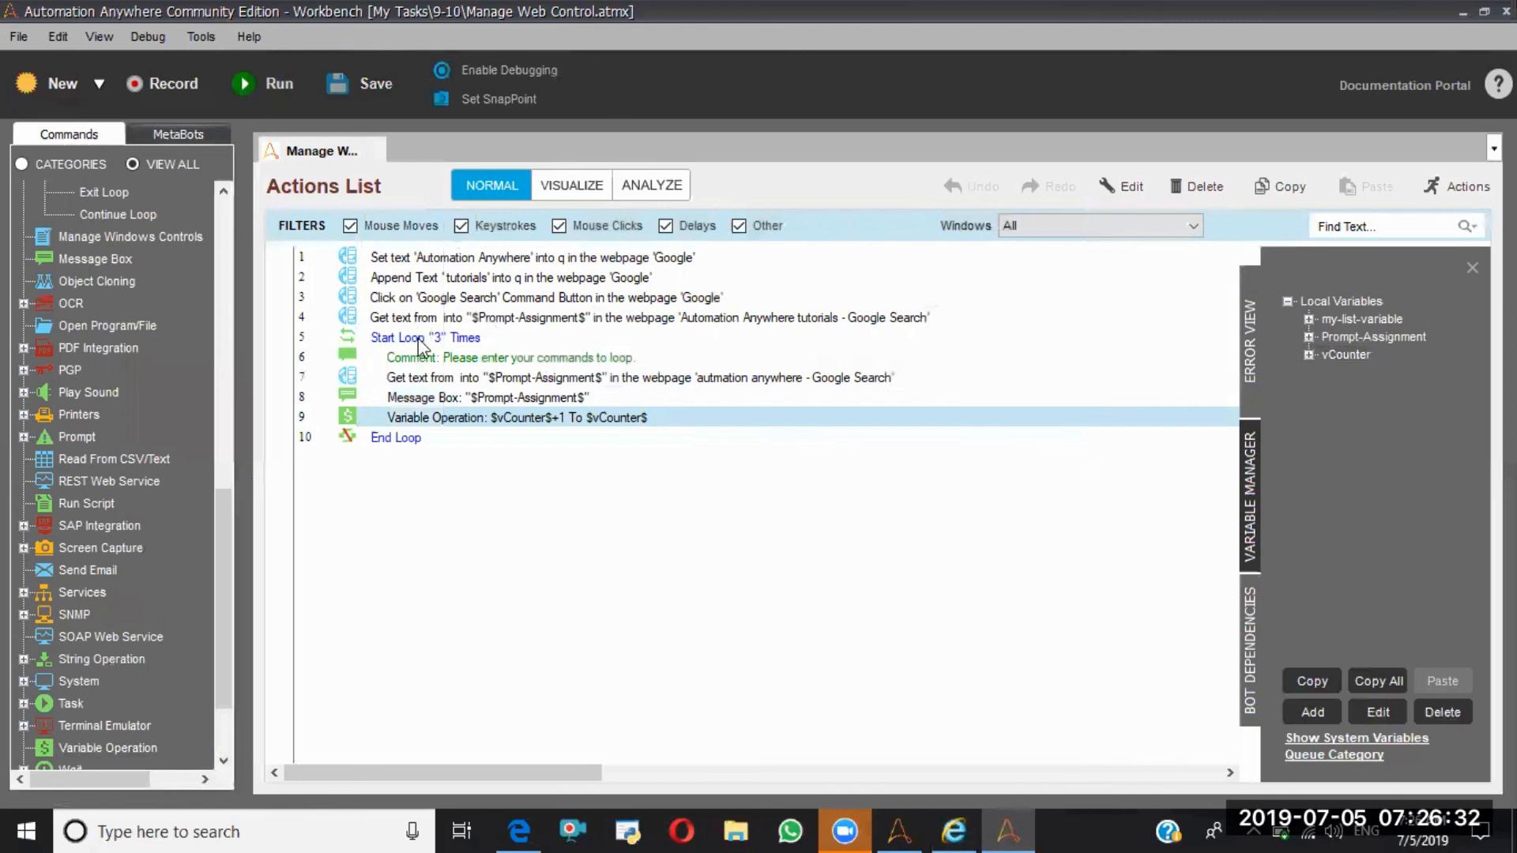
right_click(421, 347)
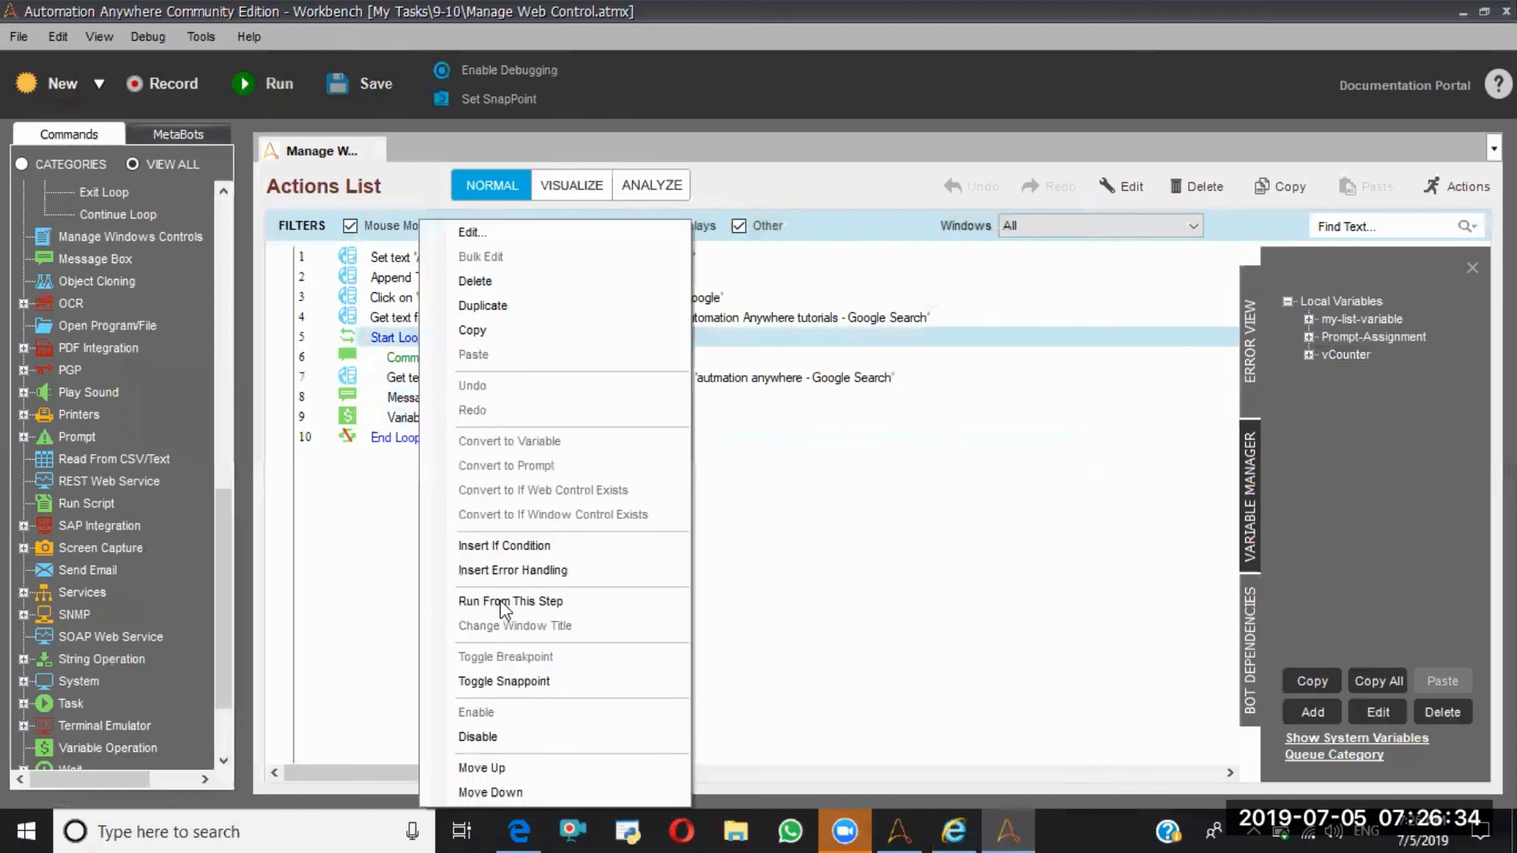
click(500, 601)
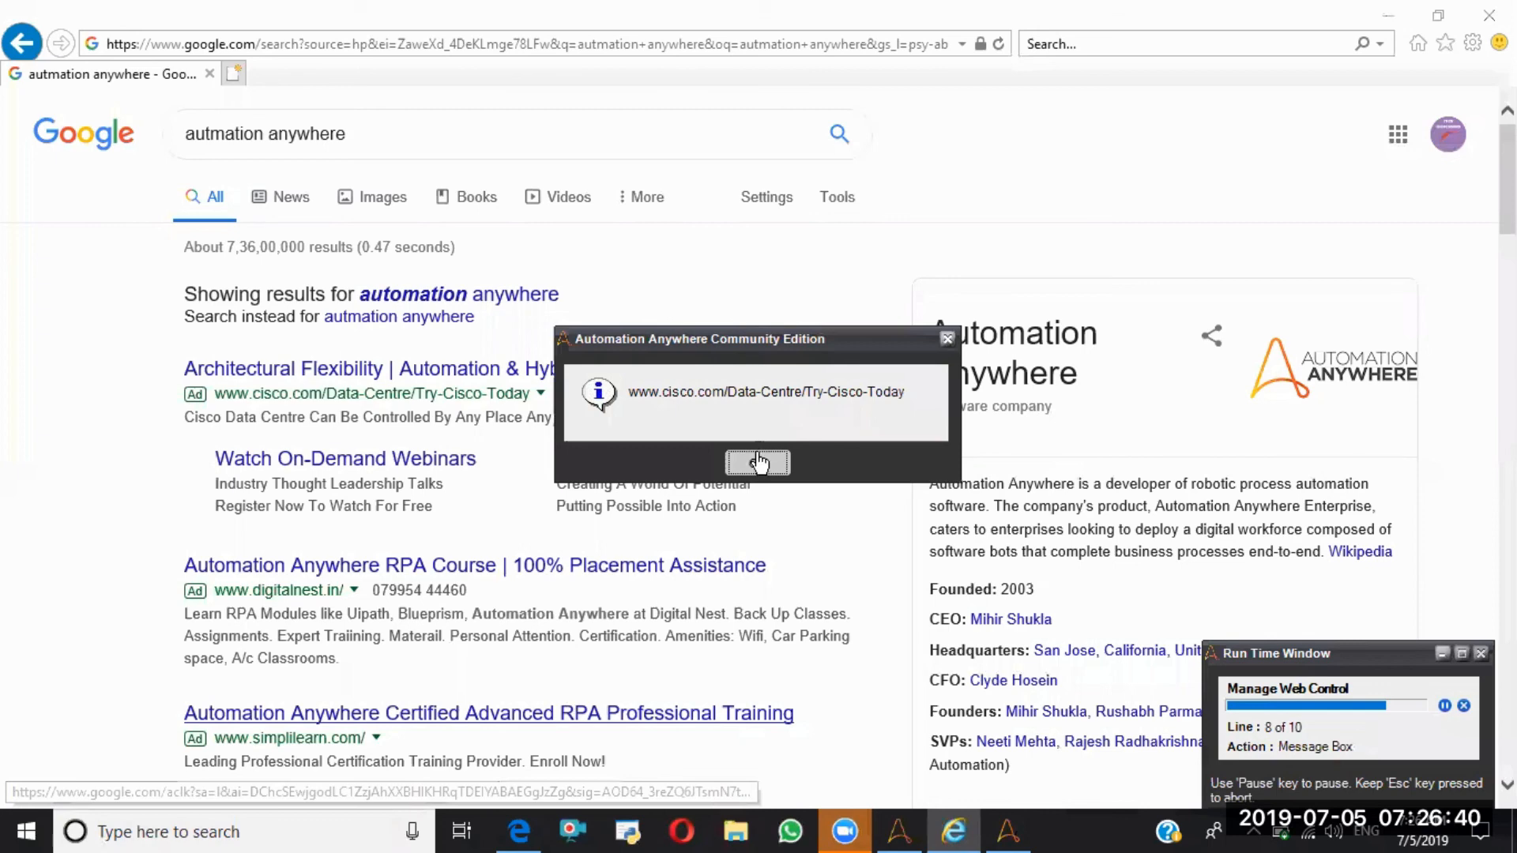
click(758, 463)
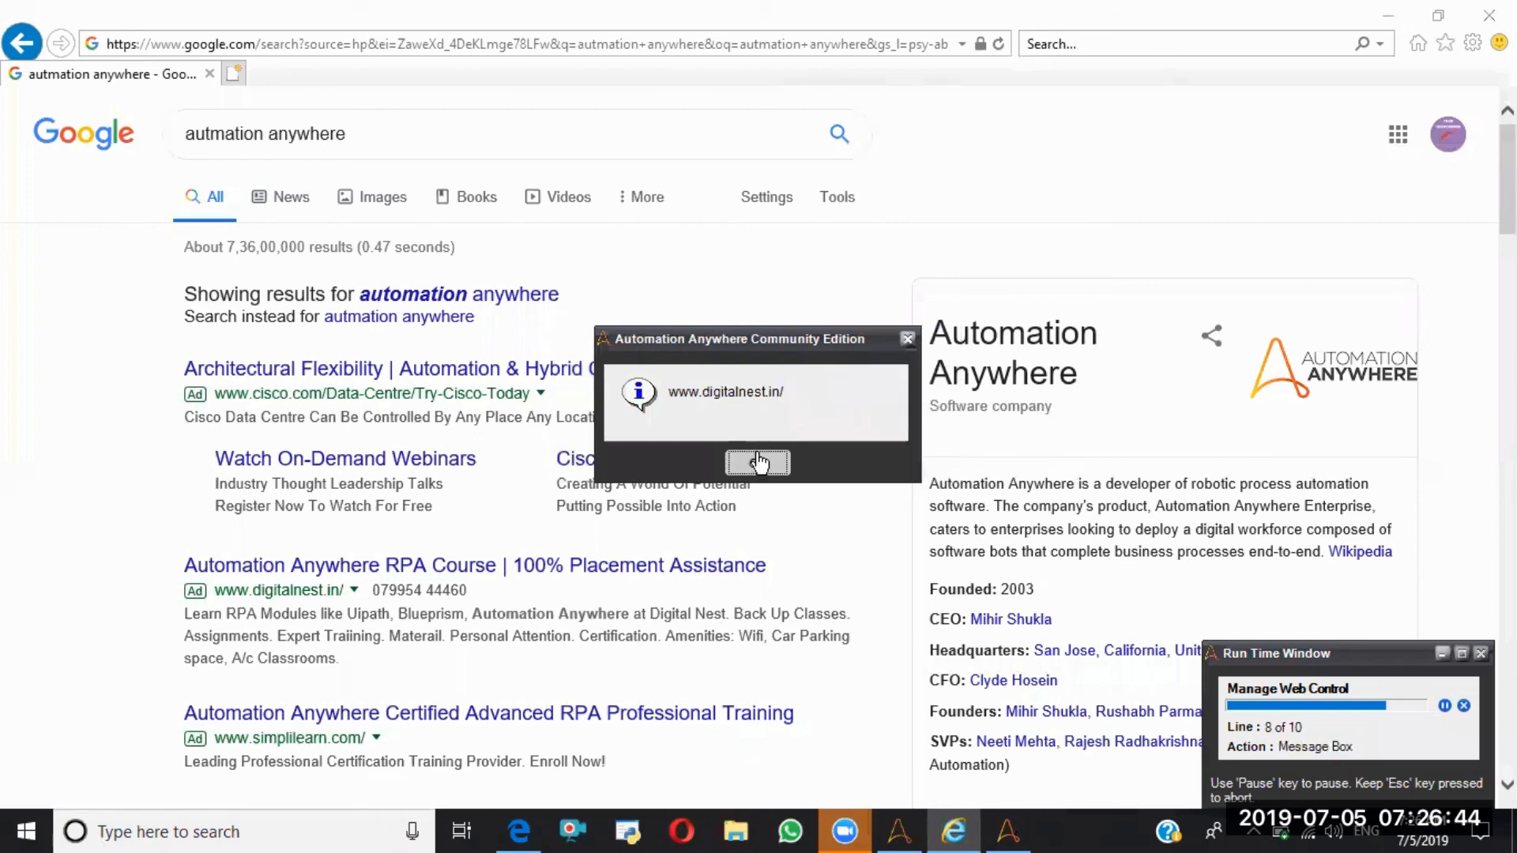
click(759, 463)
click(759, 462)
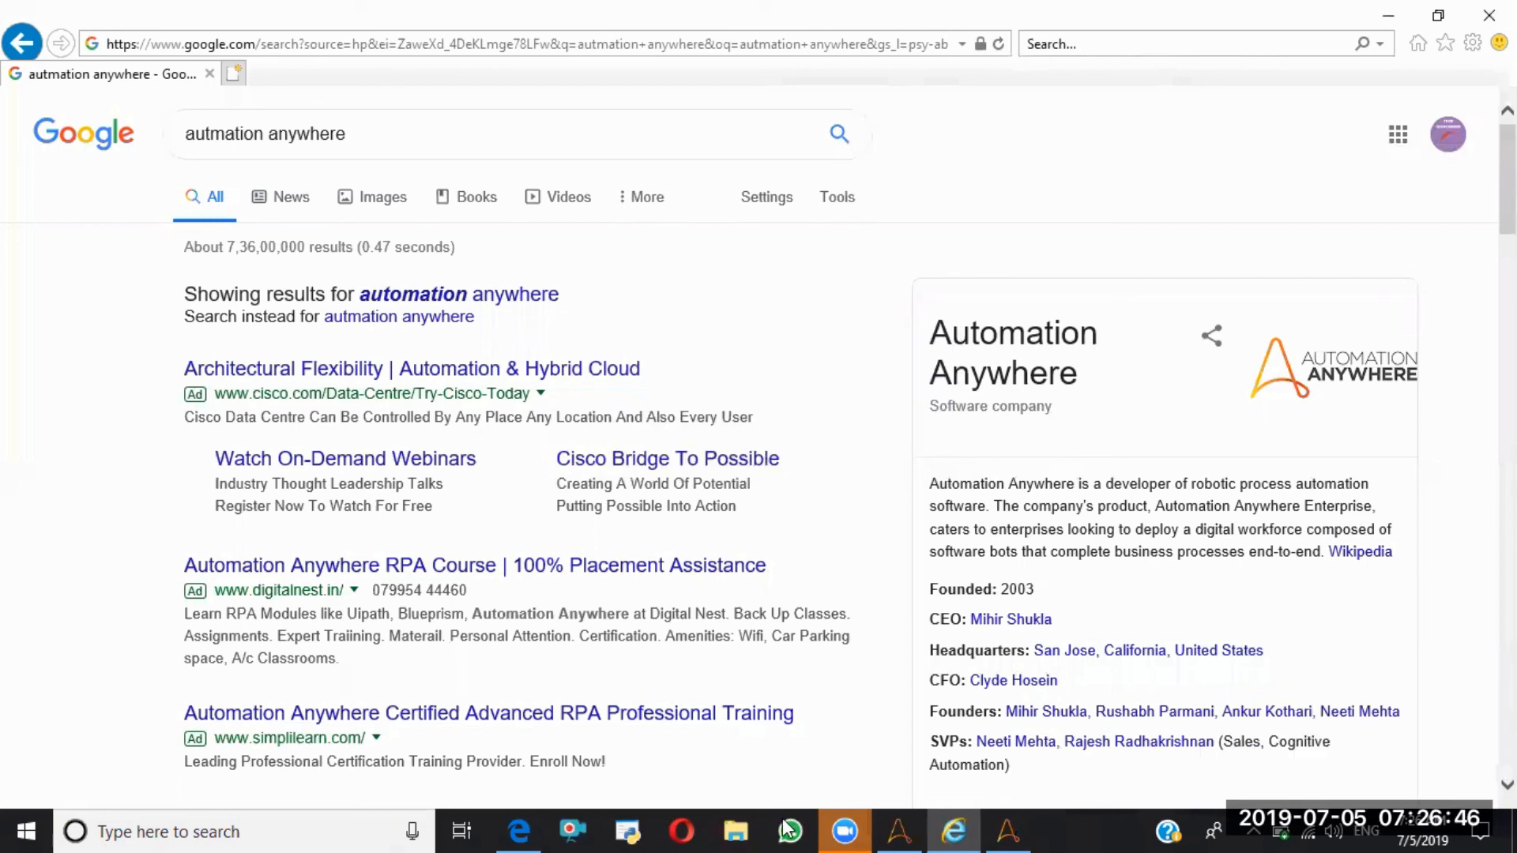
click(1022, 821)
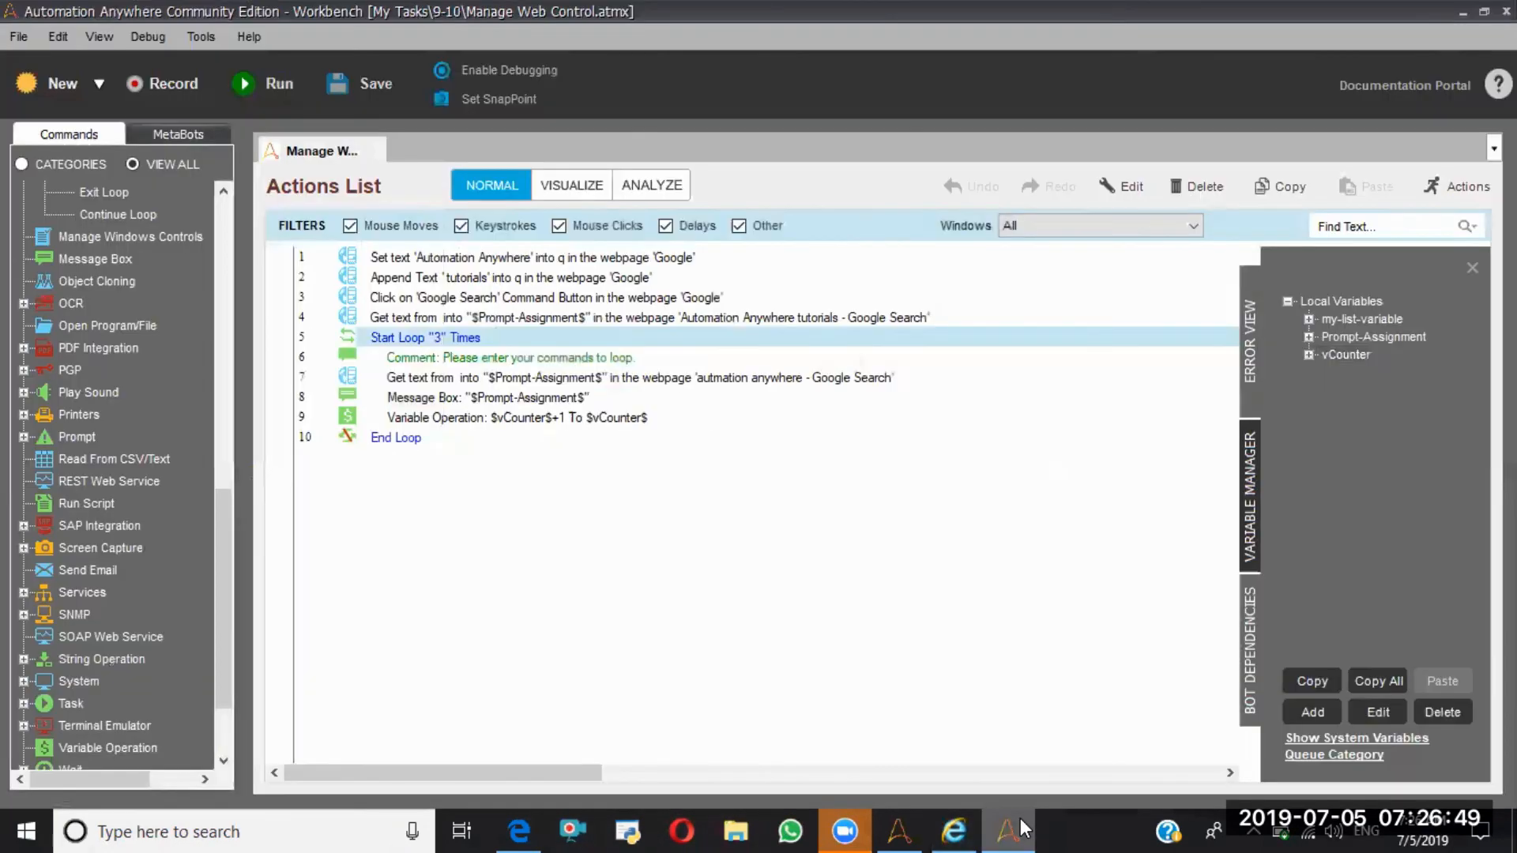
- Review the search criteria of the Get Text command inside the loop in Advanced View, and close it without saving
double_click(499, 378)
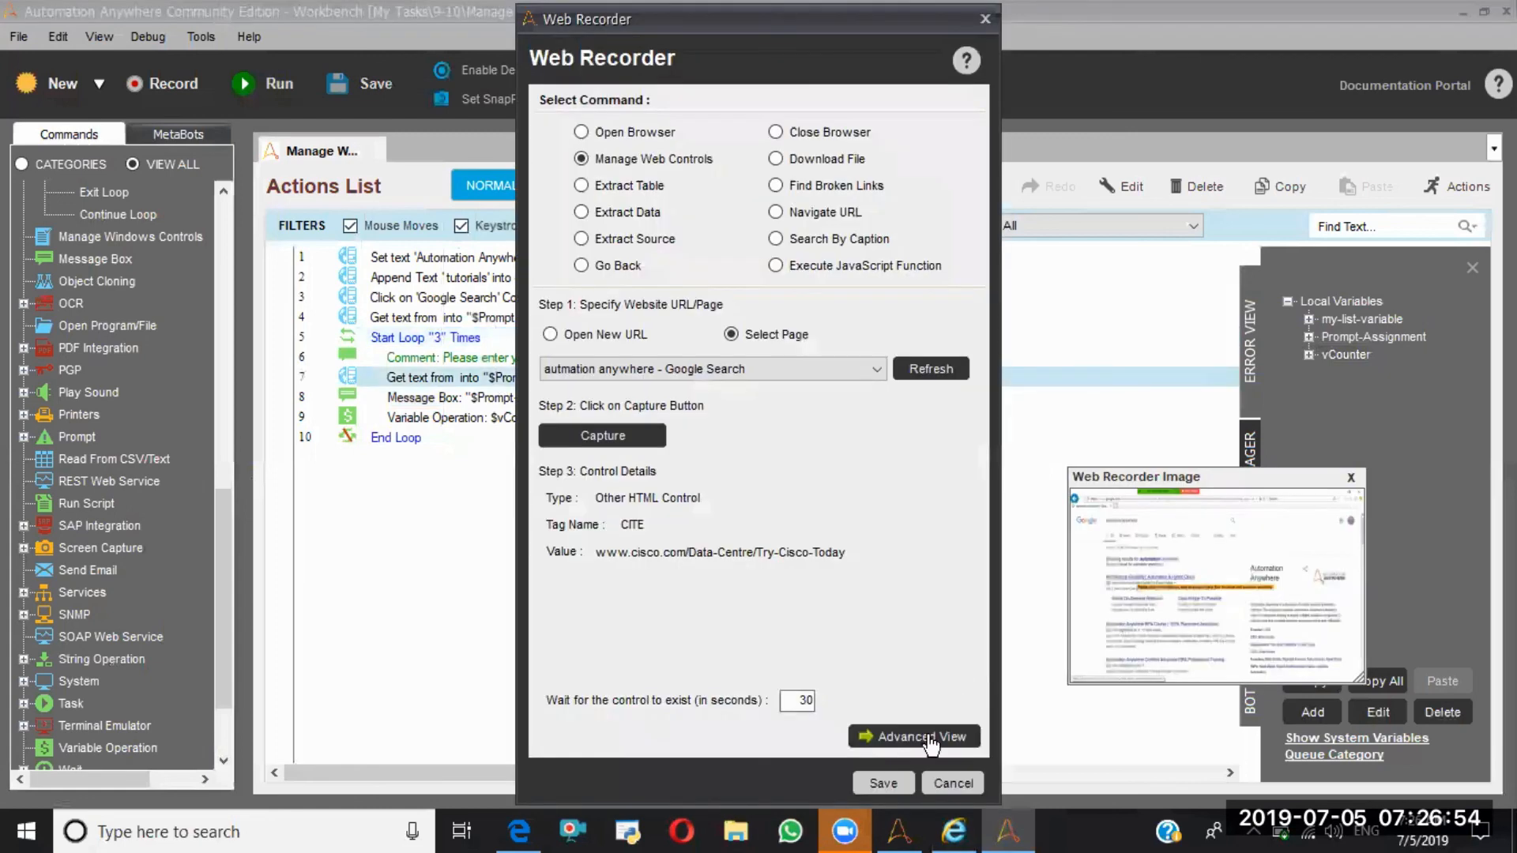
click(930, 738)
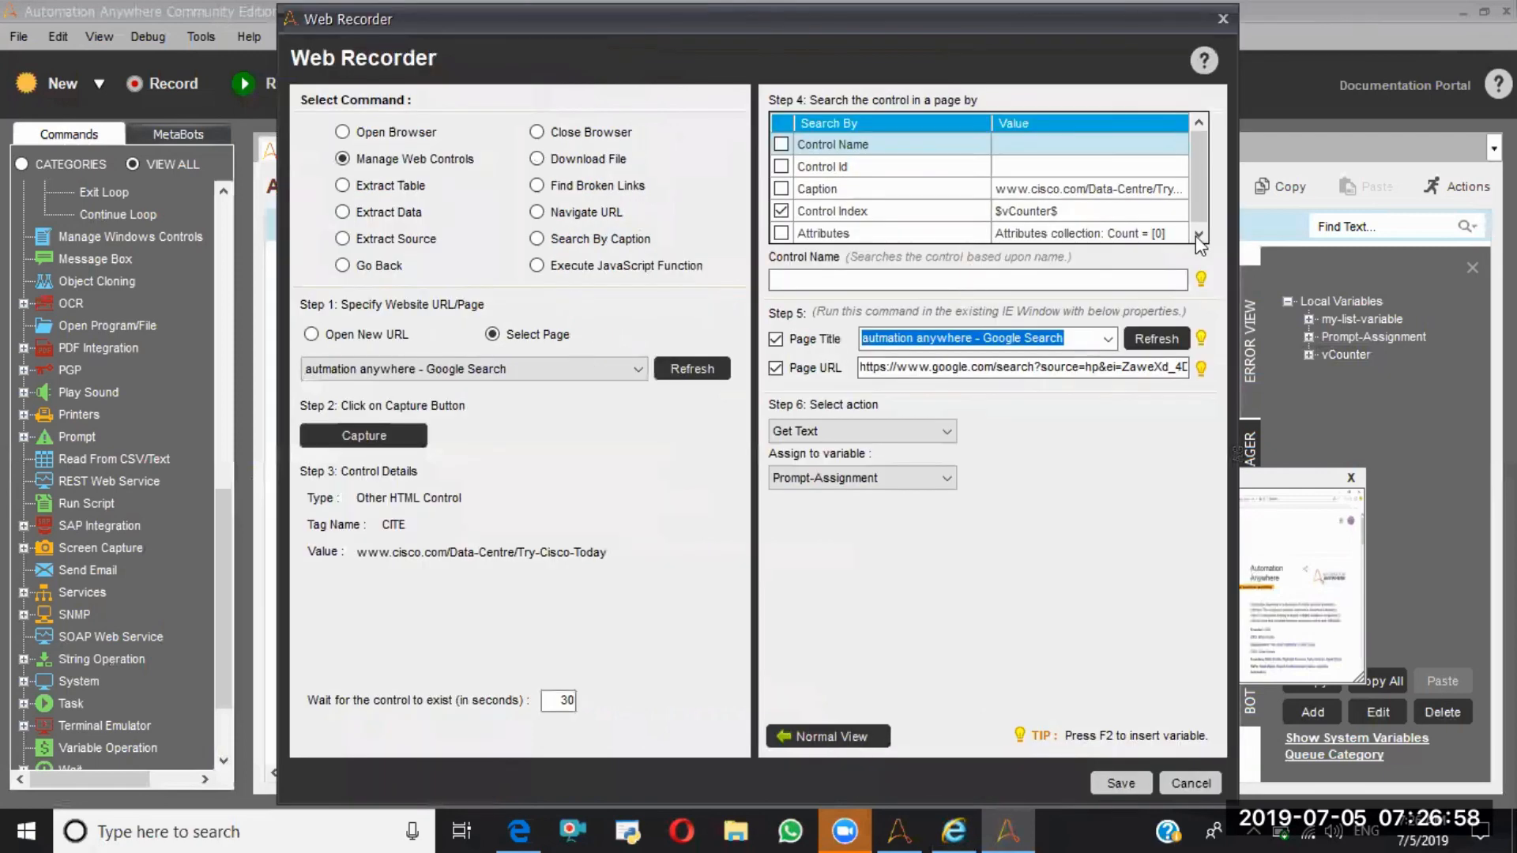
click(1197, 237)
click(1198, 237)
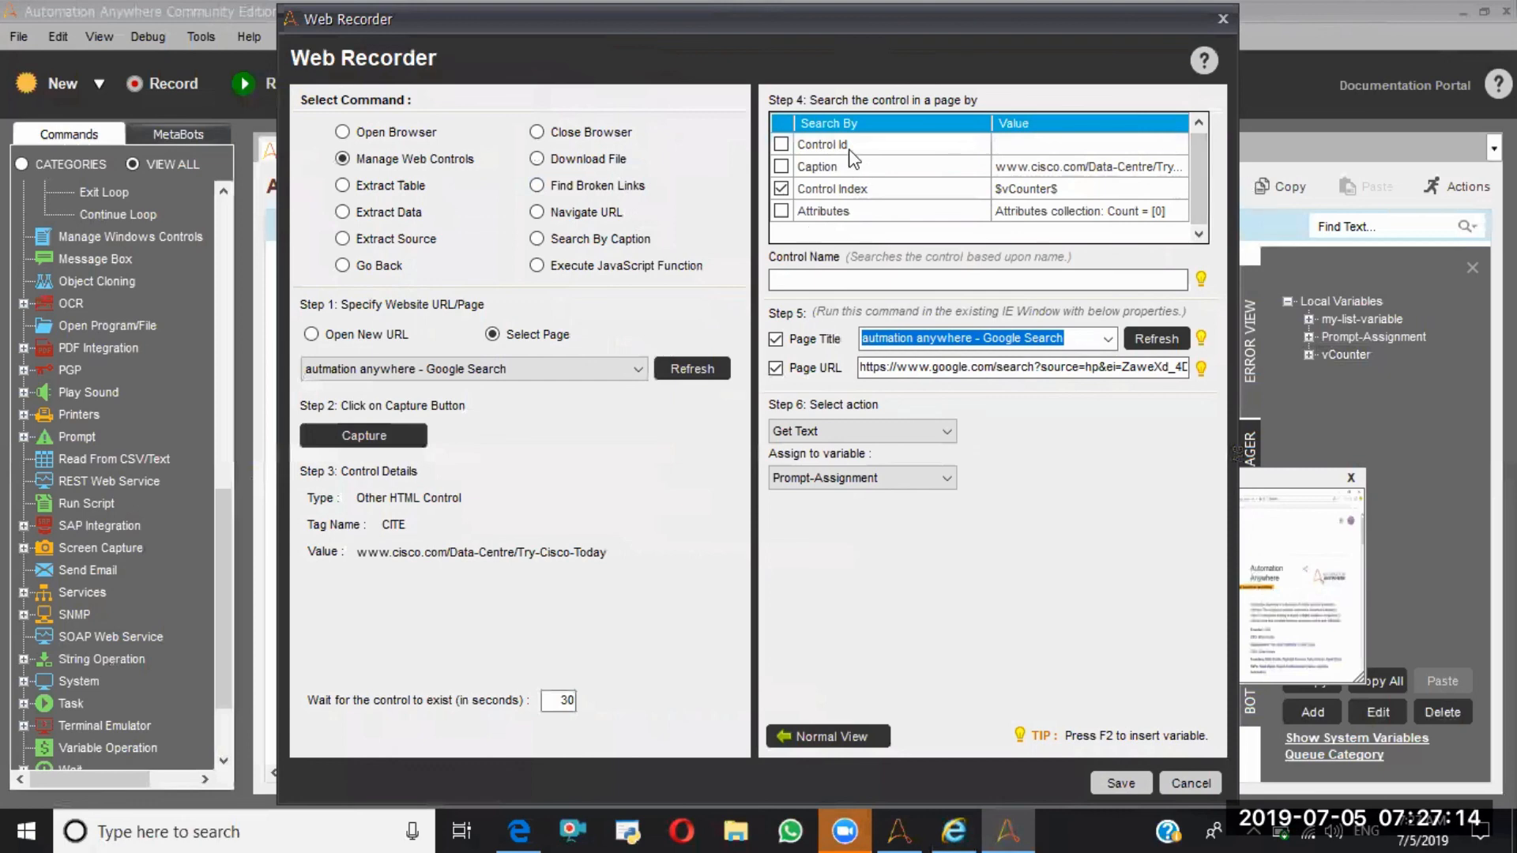
scroll(850, 151, up, 1)
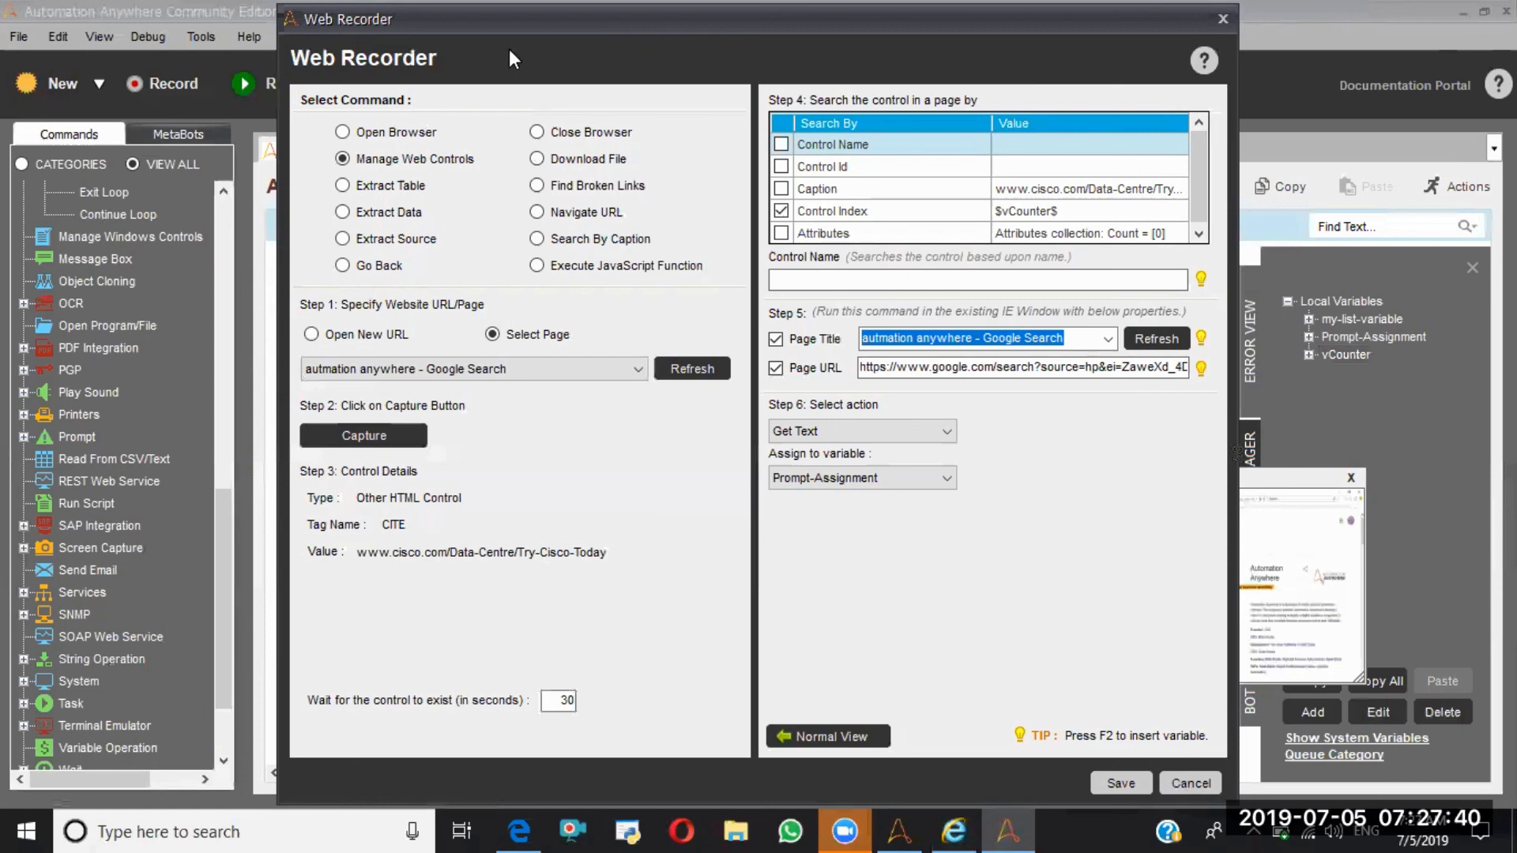
key(Escape)
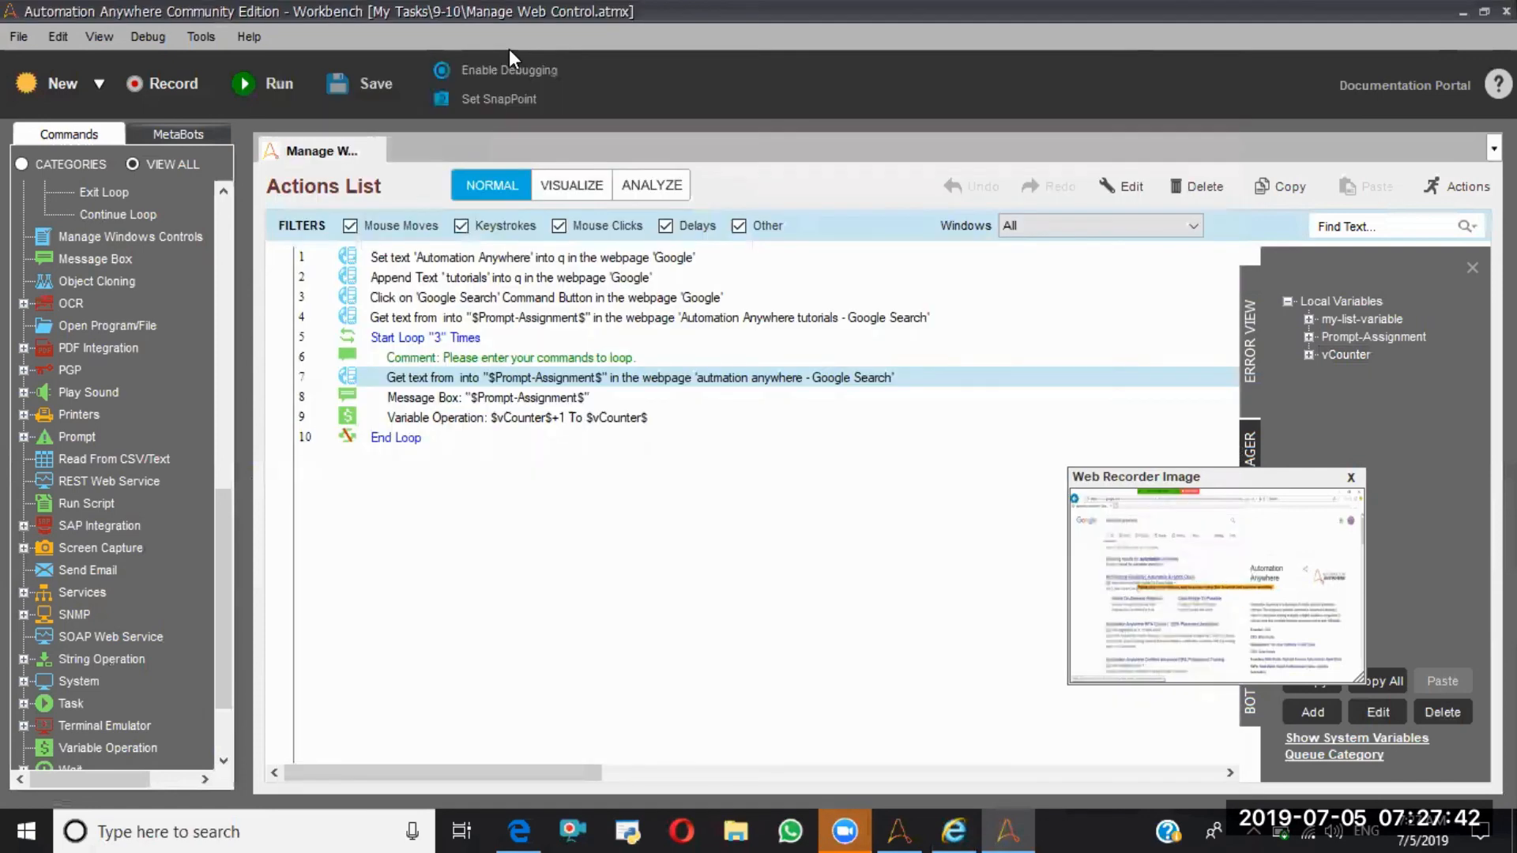